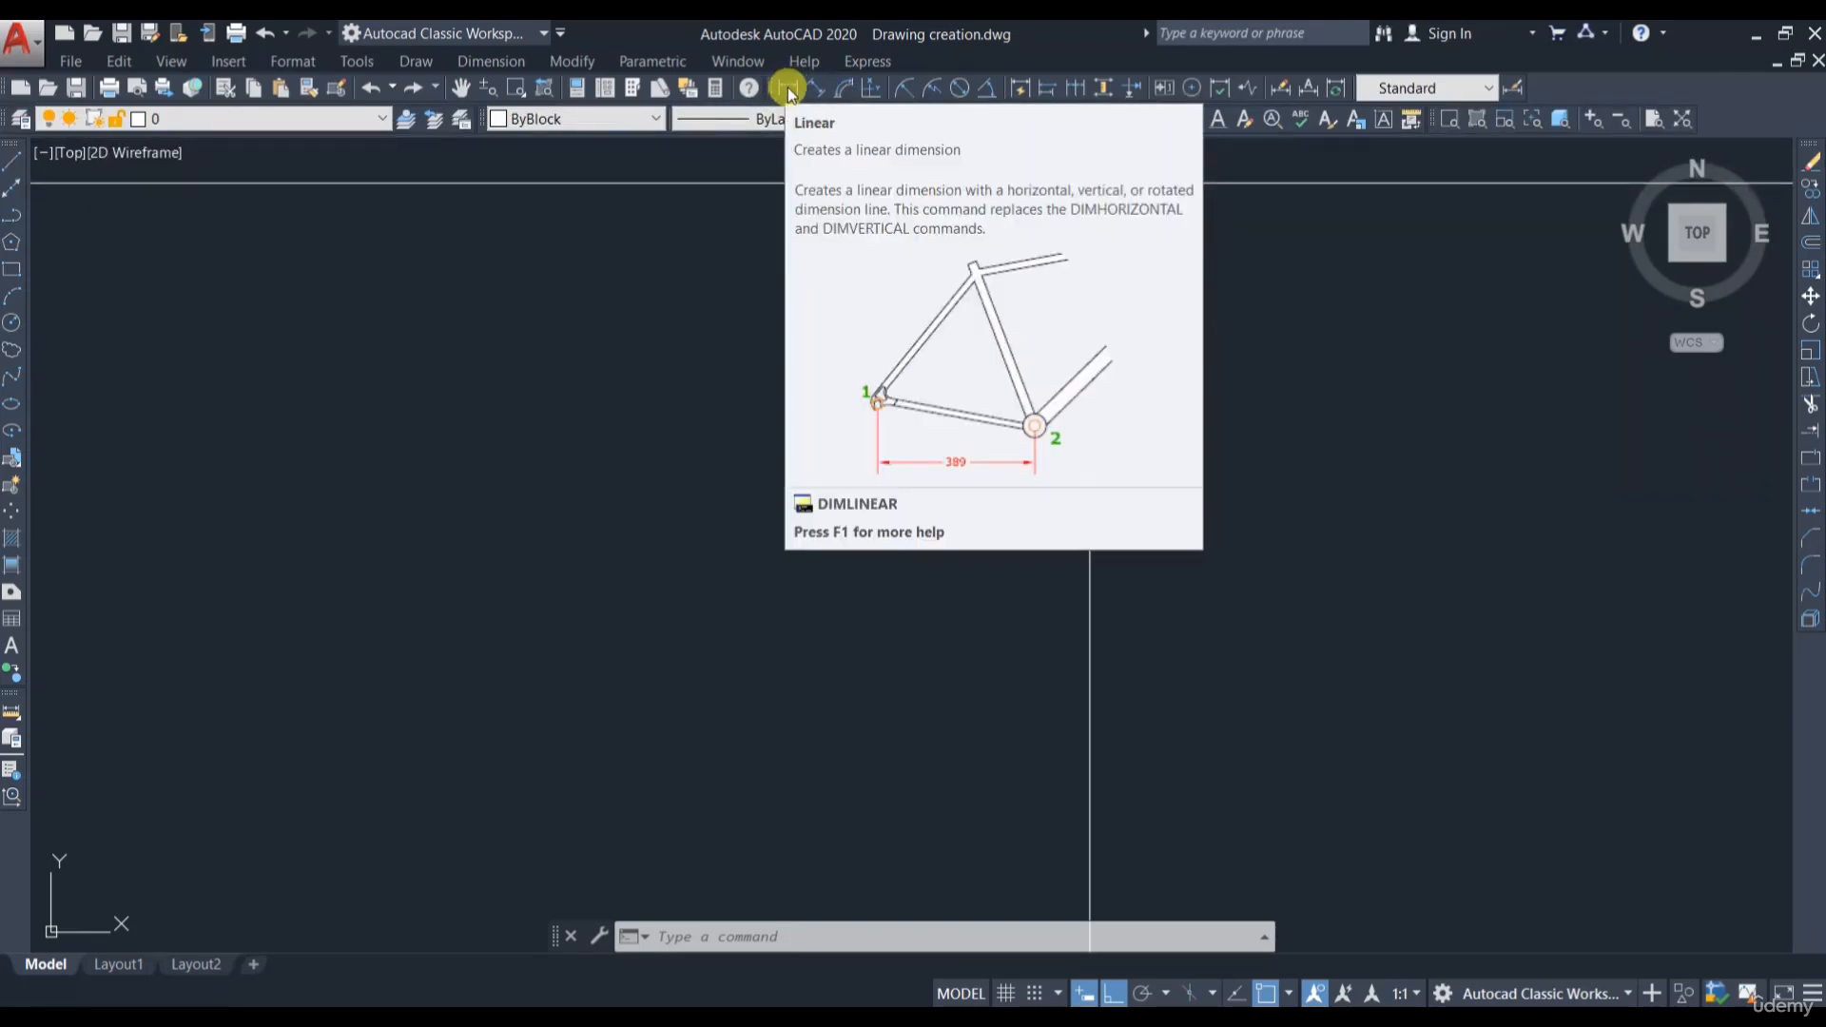
Step: Place a horizontal linear dimension spanning about 106'-5" between two free points in the empty drawing, with its dimension line above them
click(786, 87)
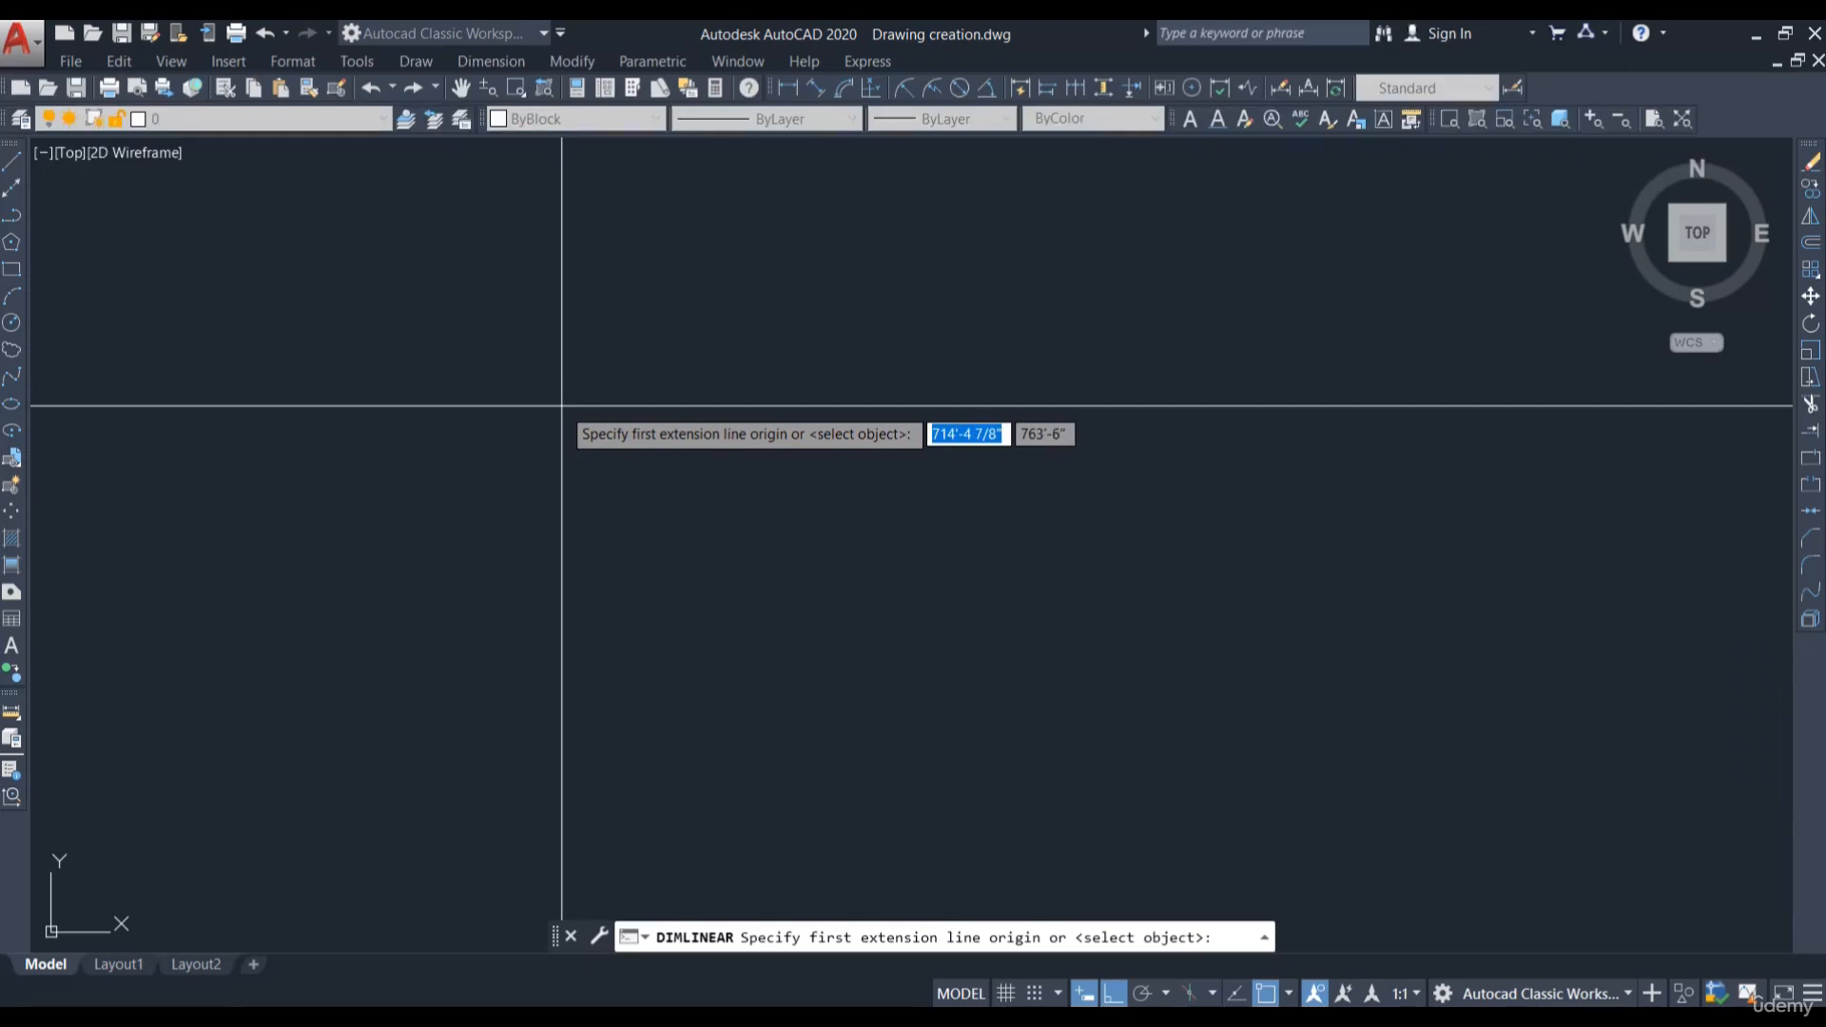
click(562, 406)
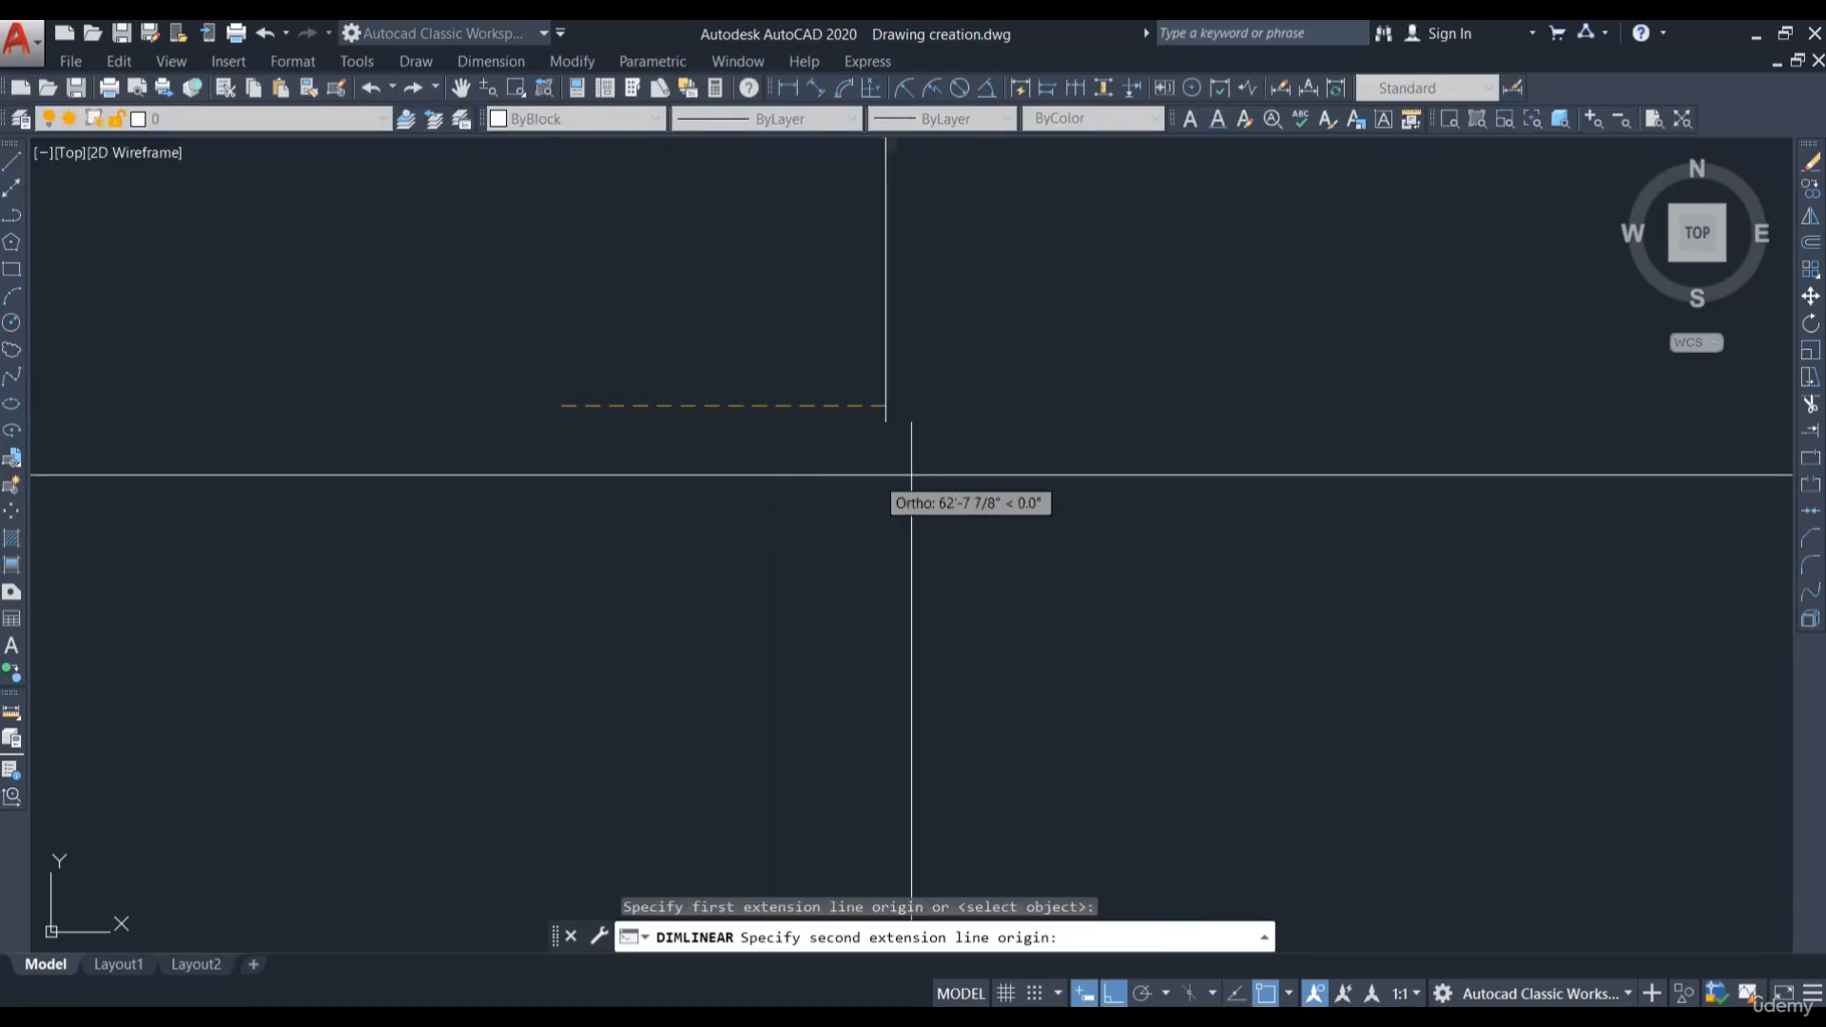
click(1094, 417)
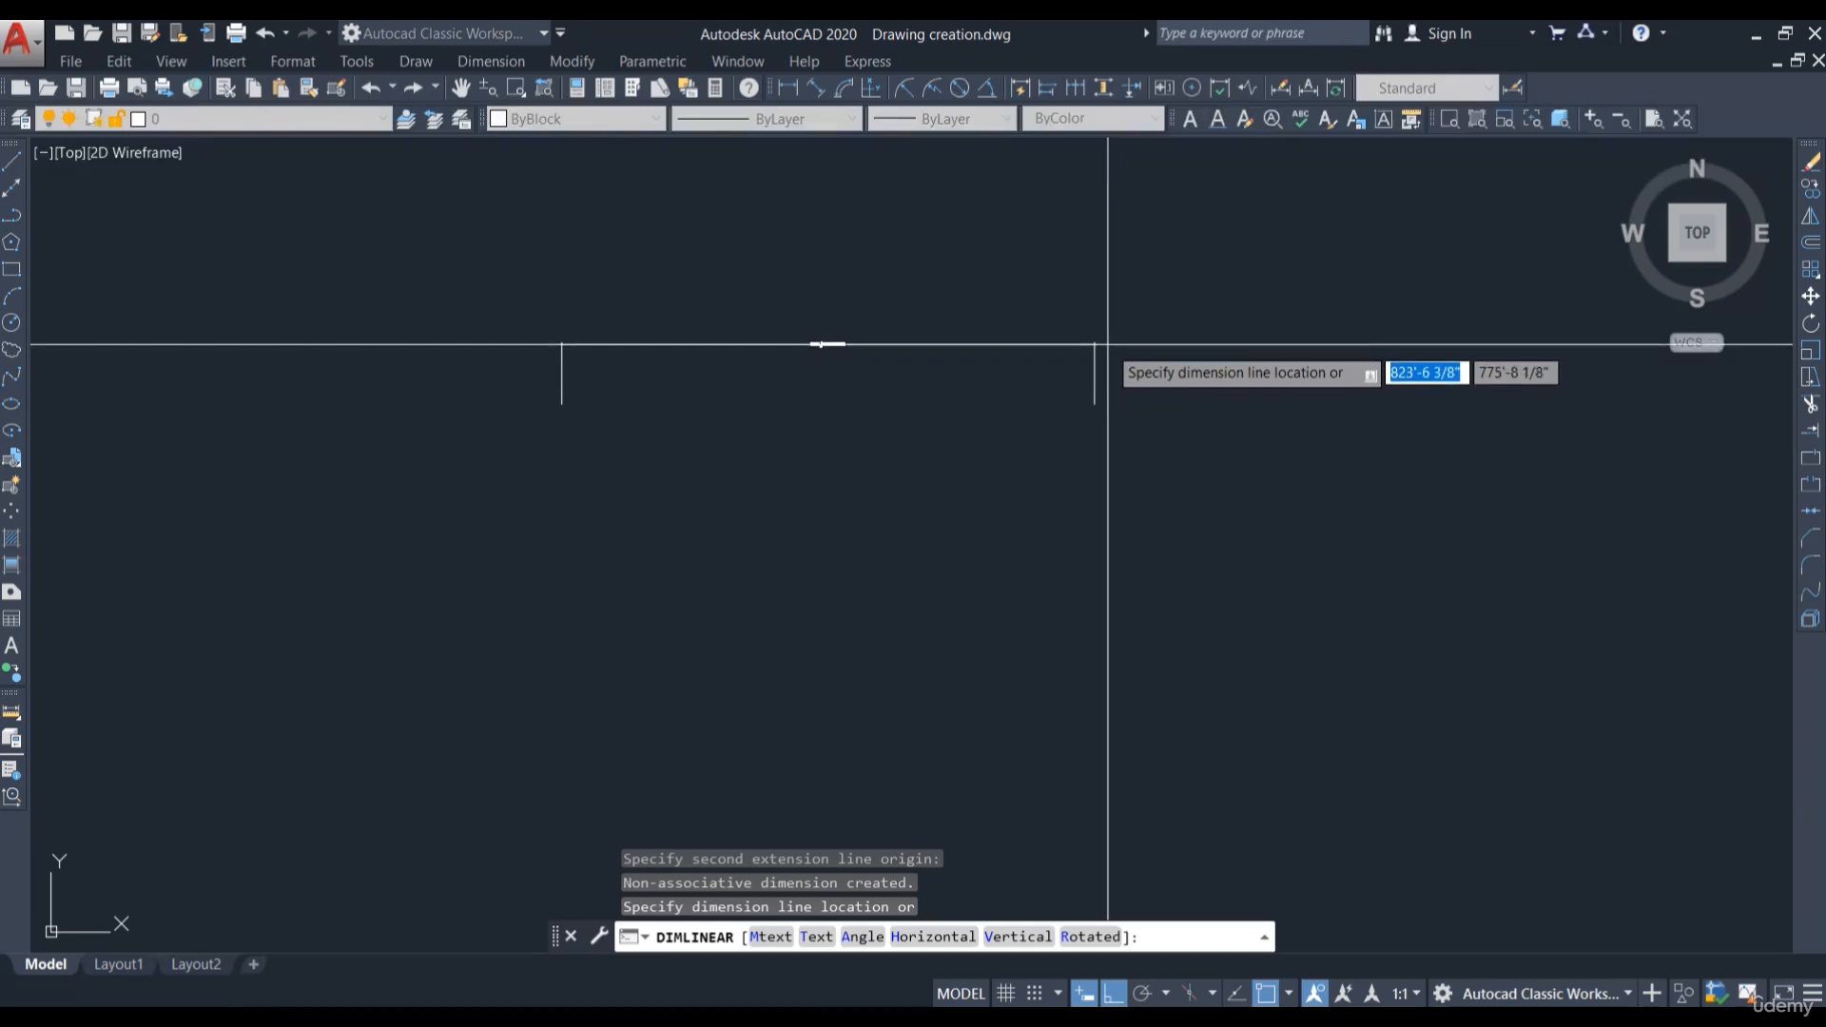
click(1104, 335)
scroll(774, 327, down, 4)
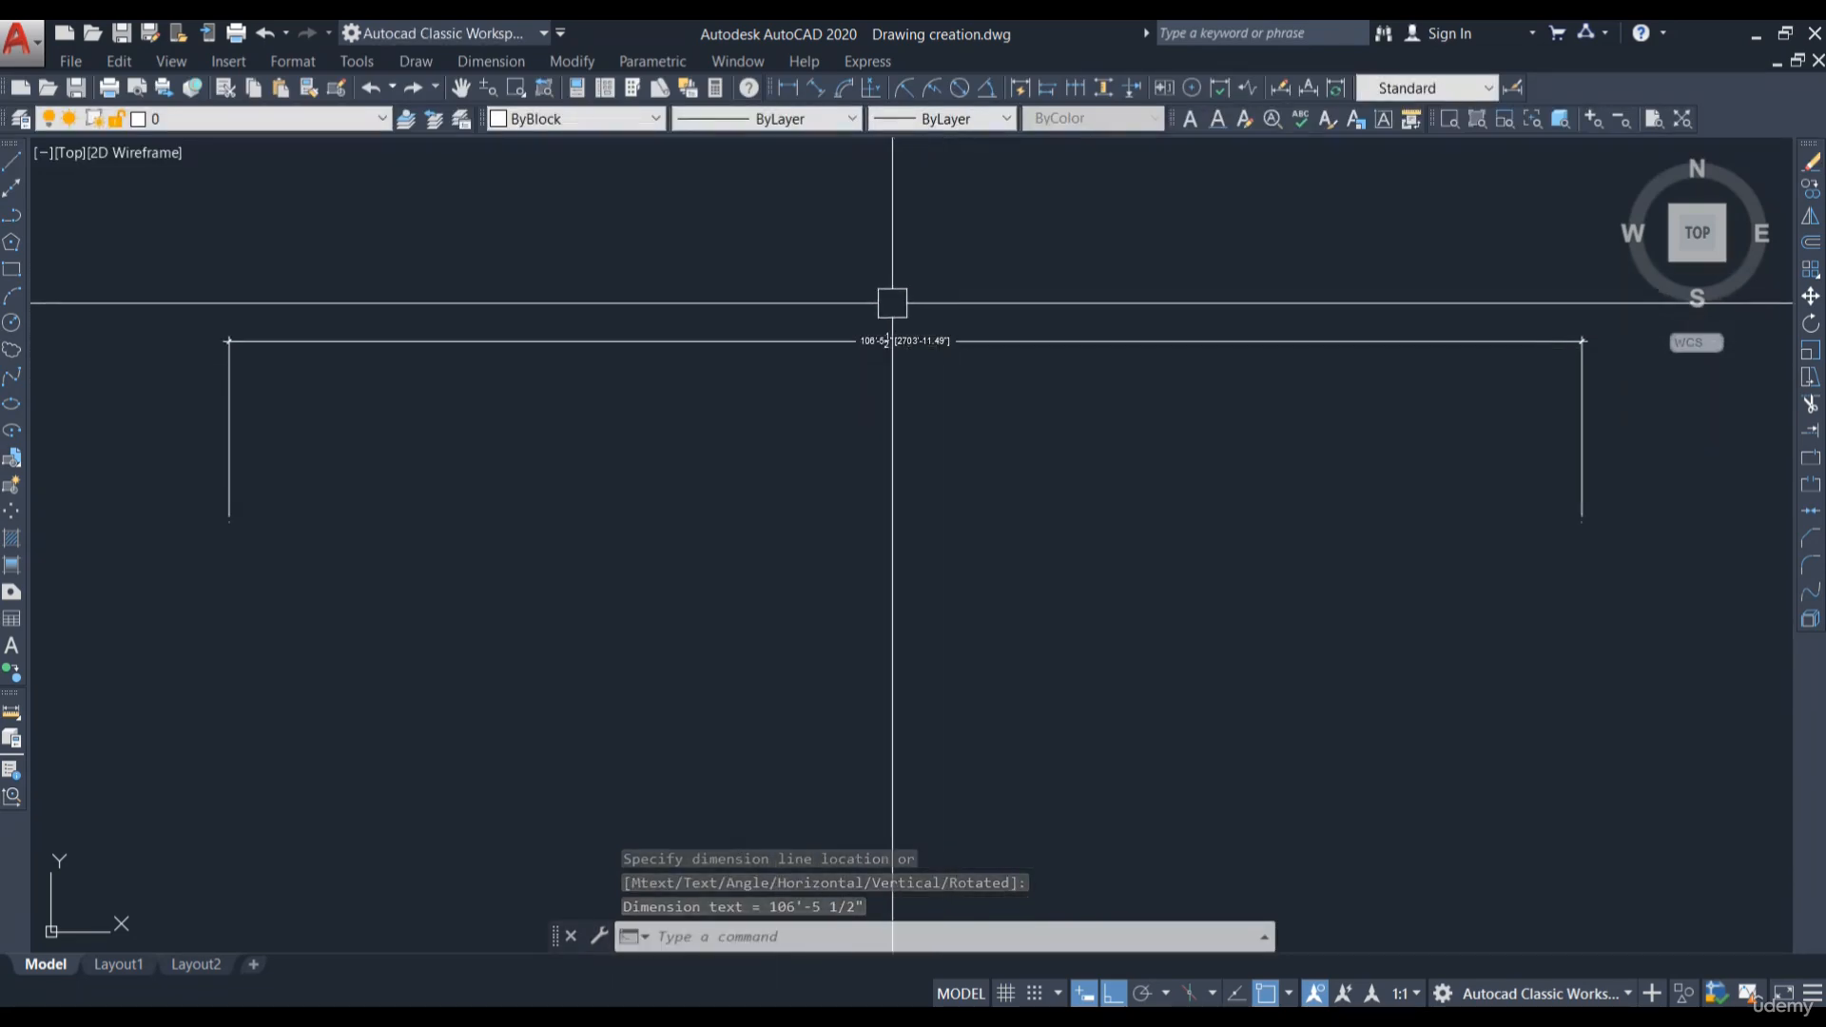
scroll(836, 380, down, 3)
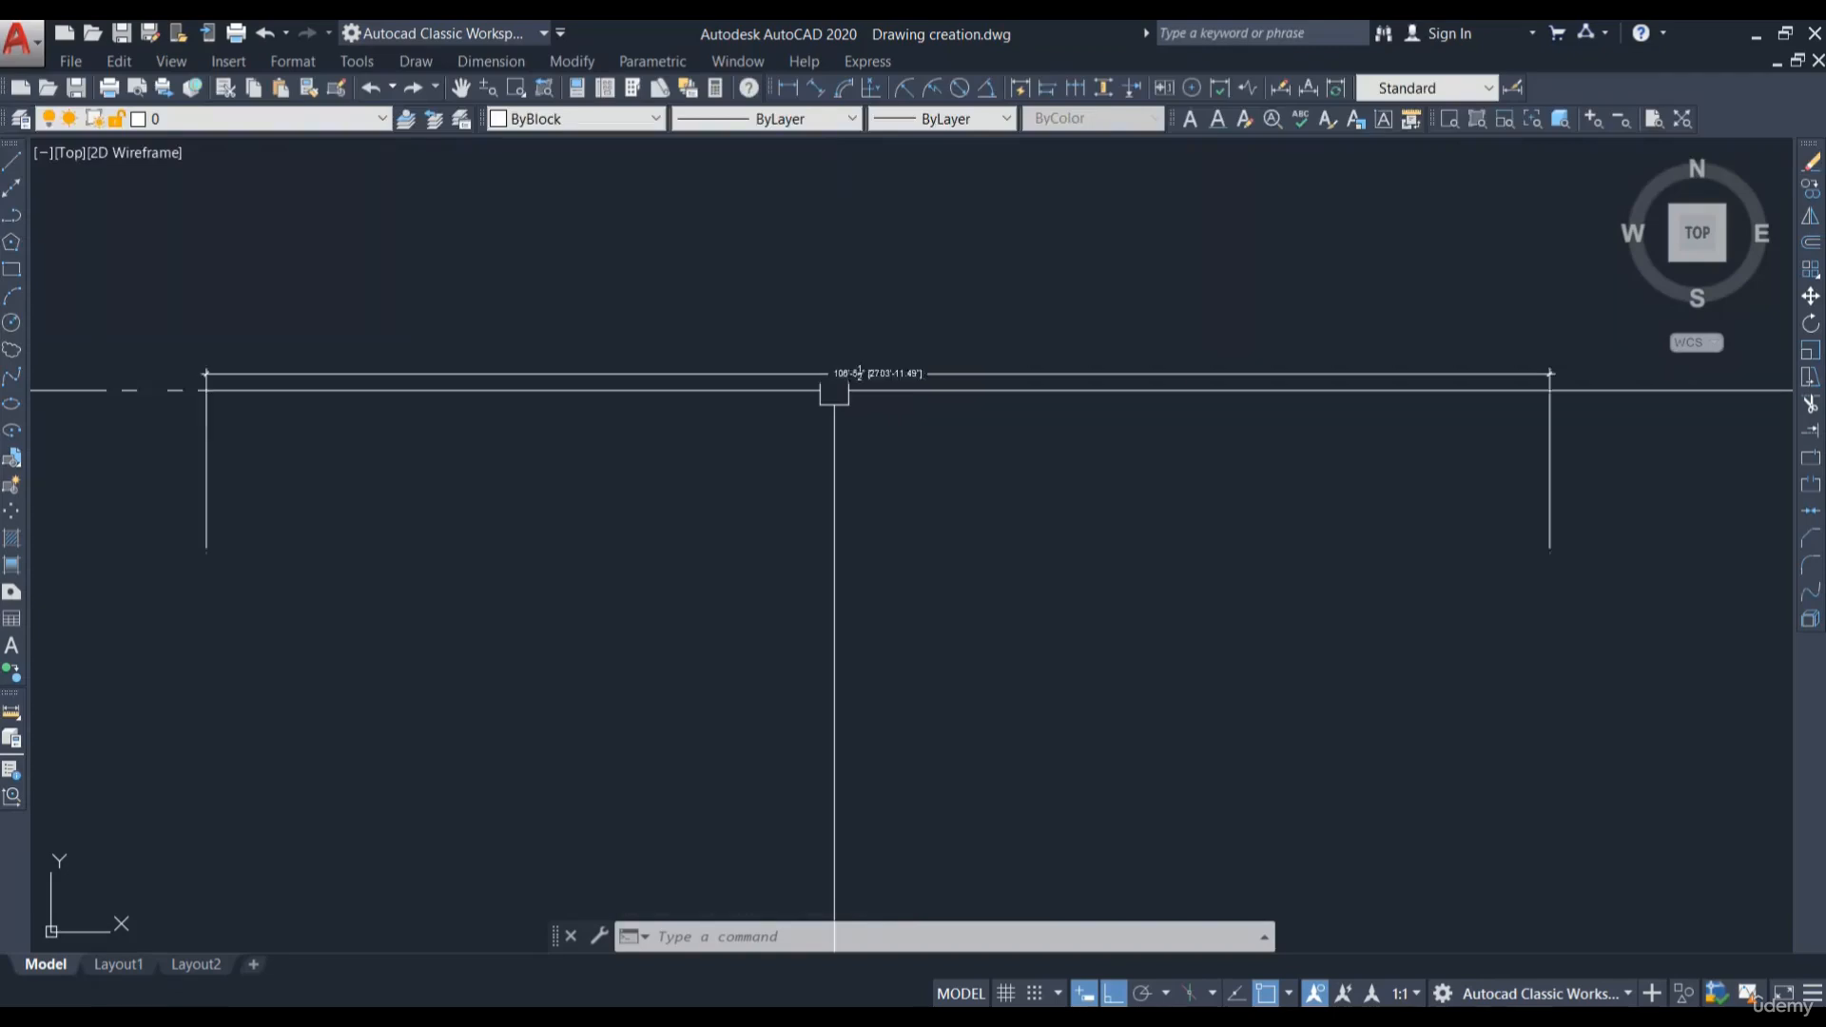
Step: Draw a horizontal line about 93'-11" long below the existing dimension
text(l)
key(Return)
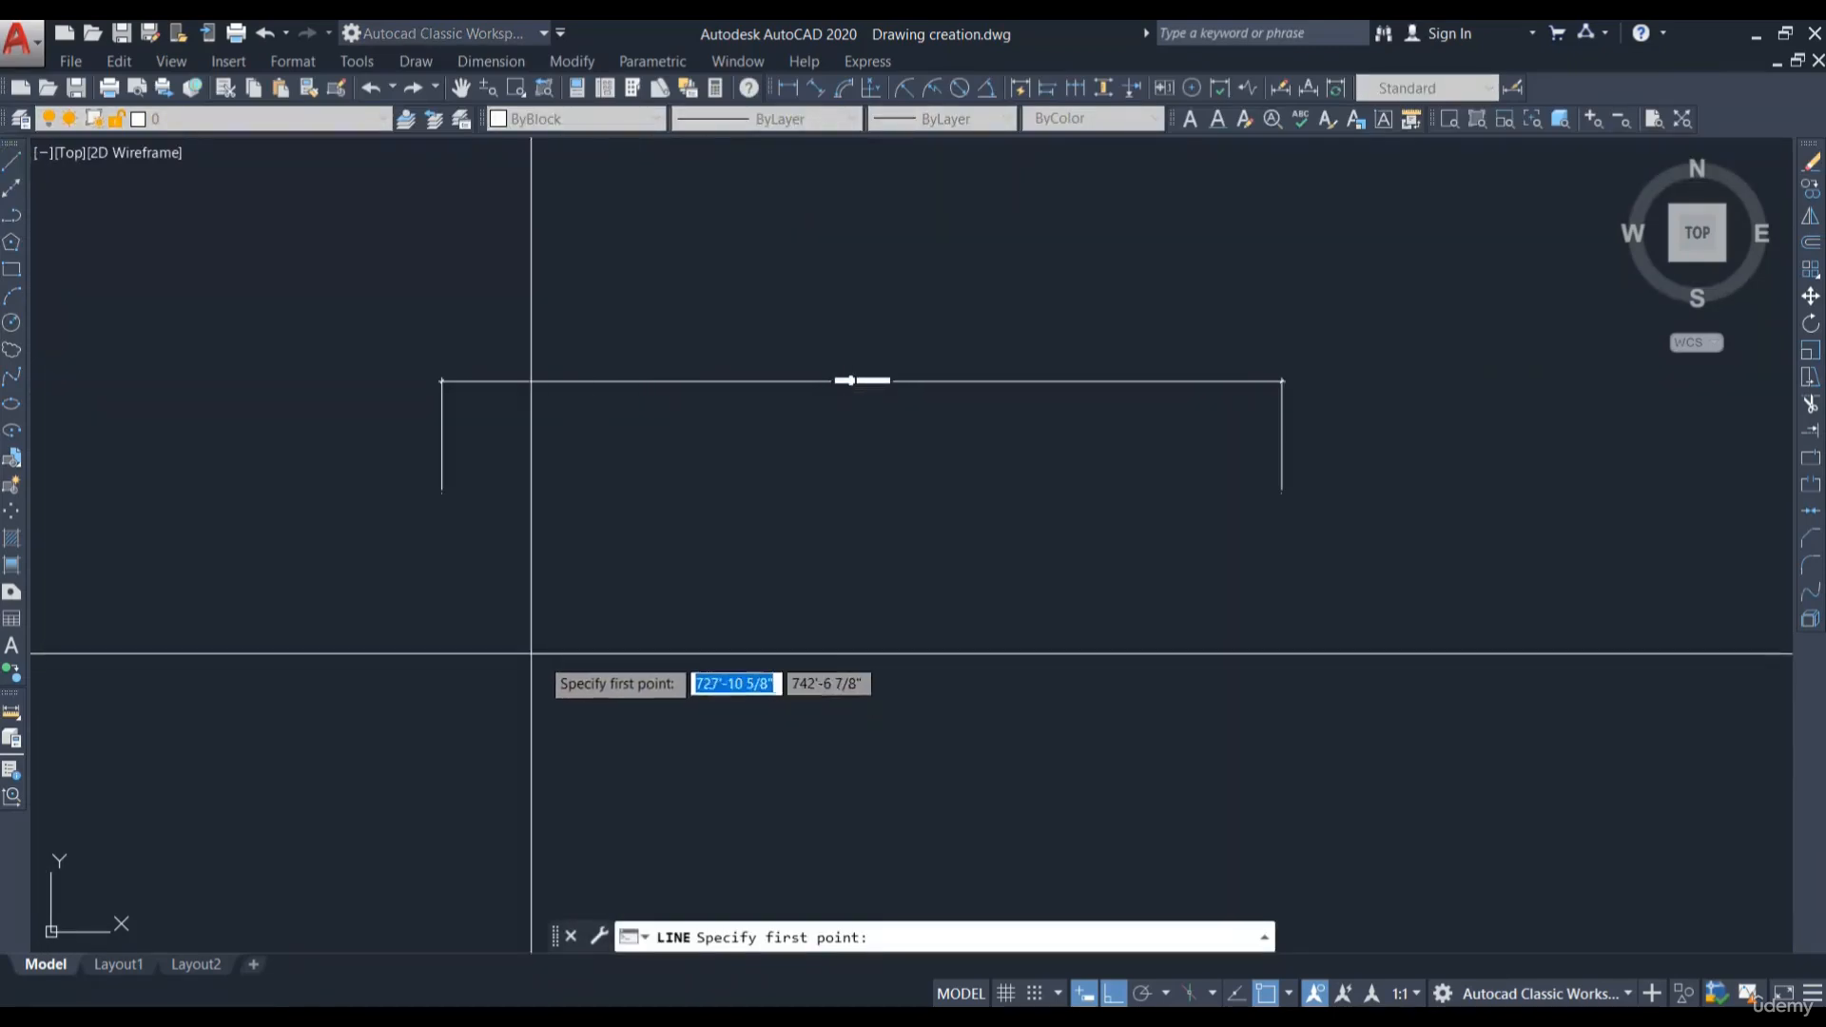
click(480, 637)
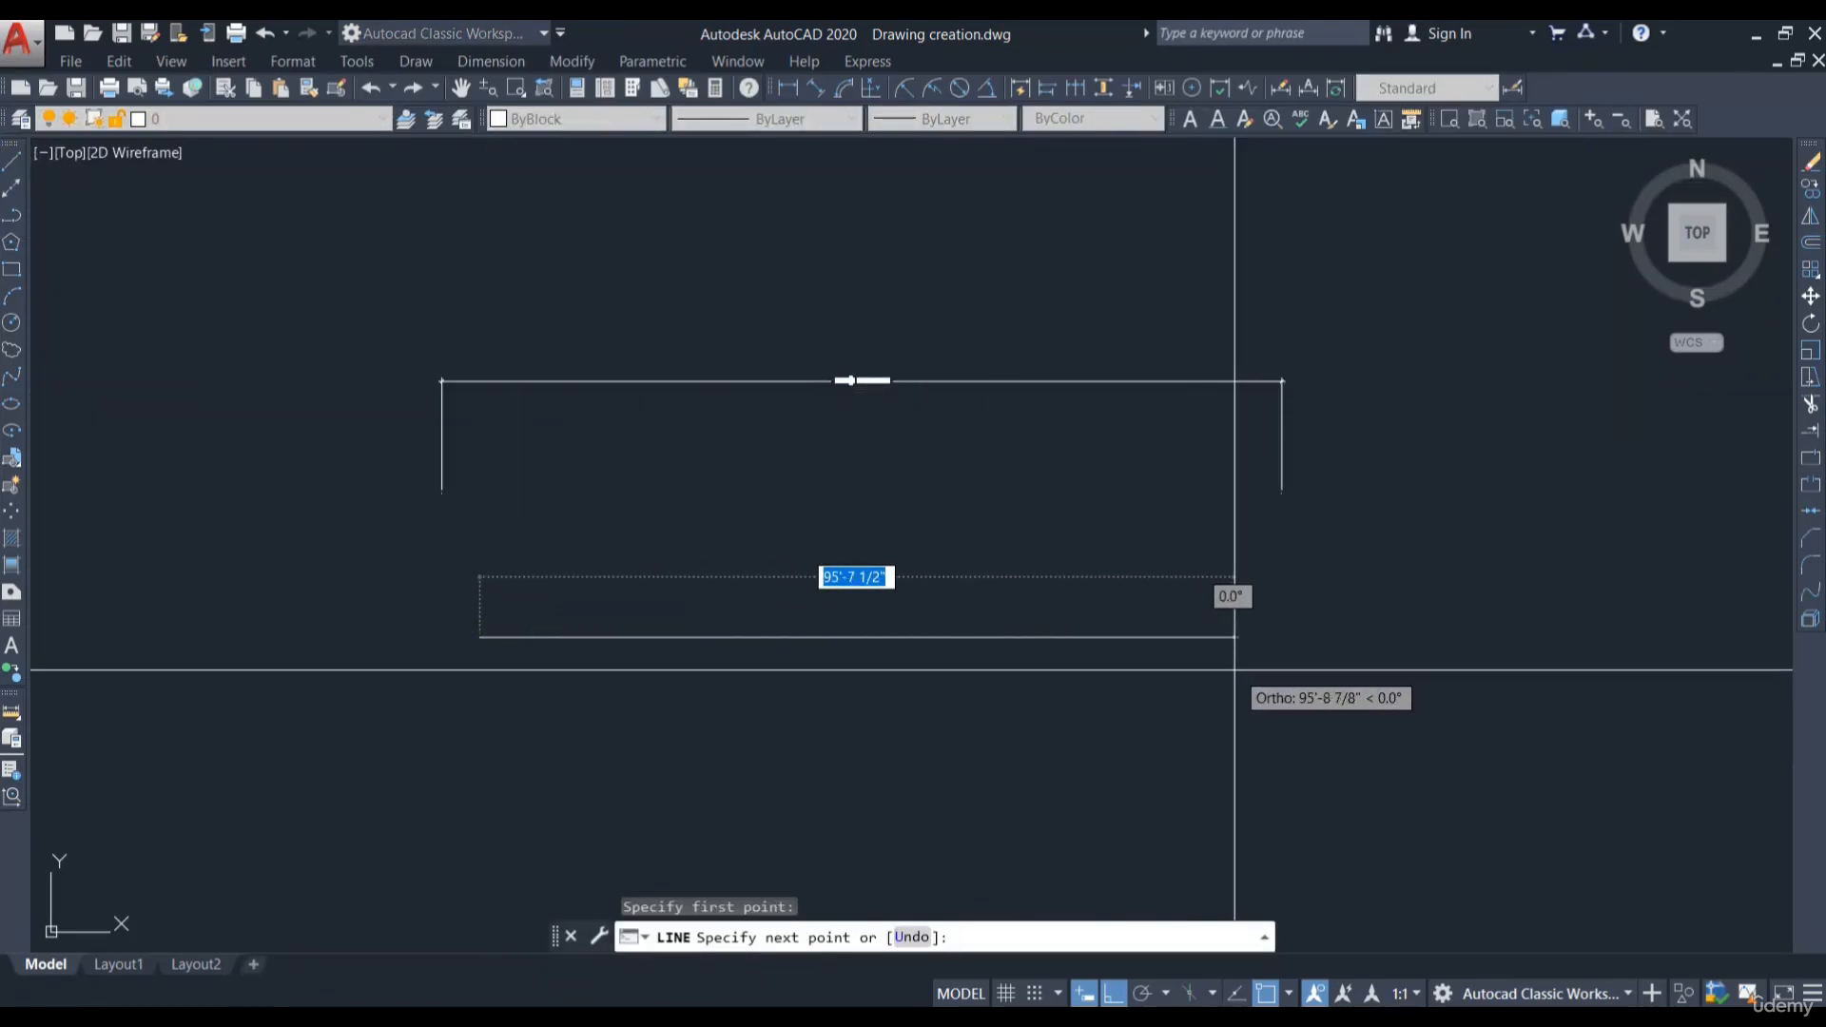
click(1221, 671)
key(Return)
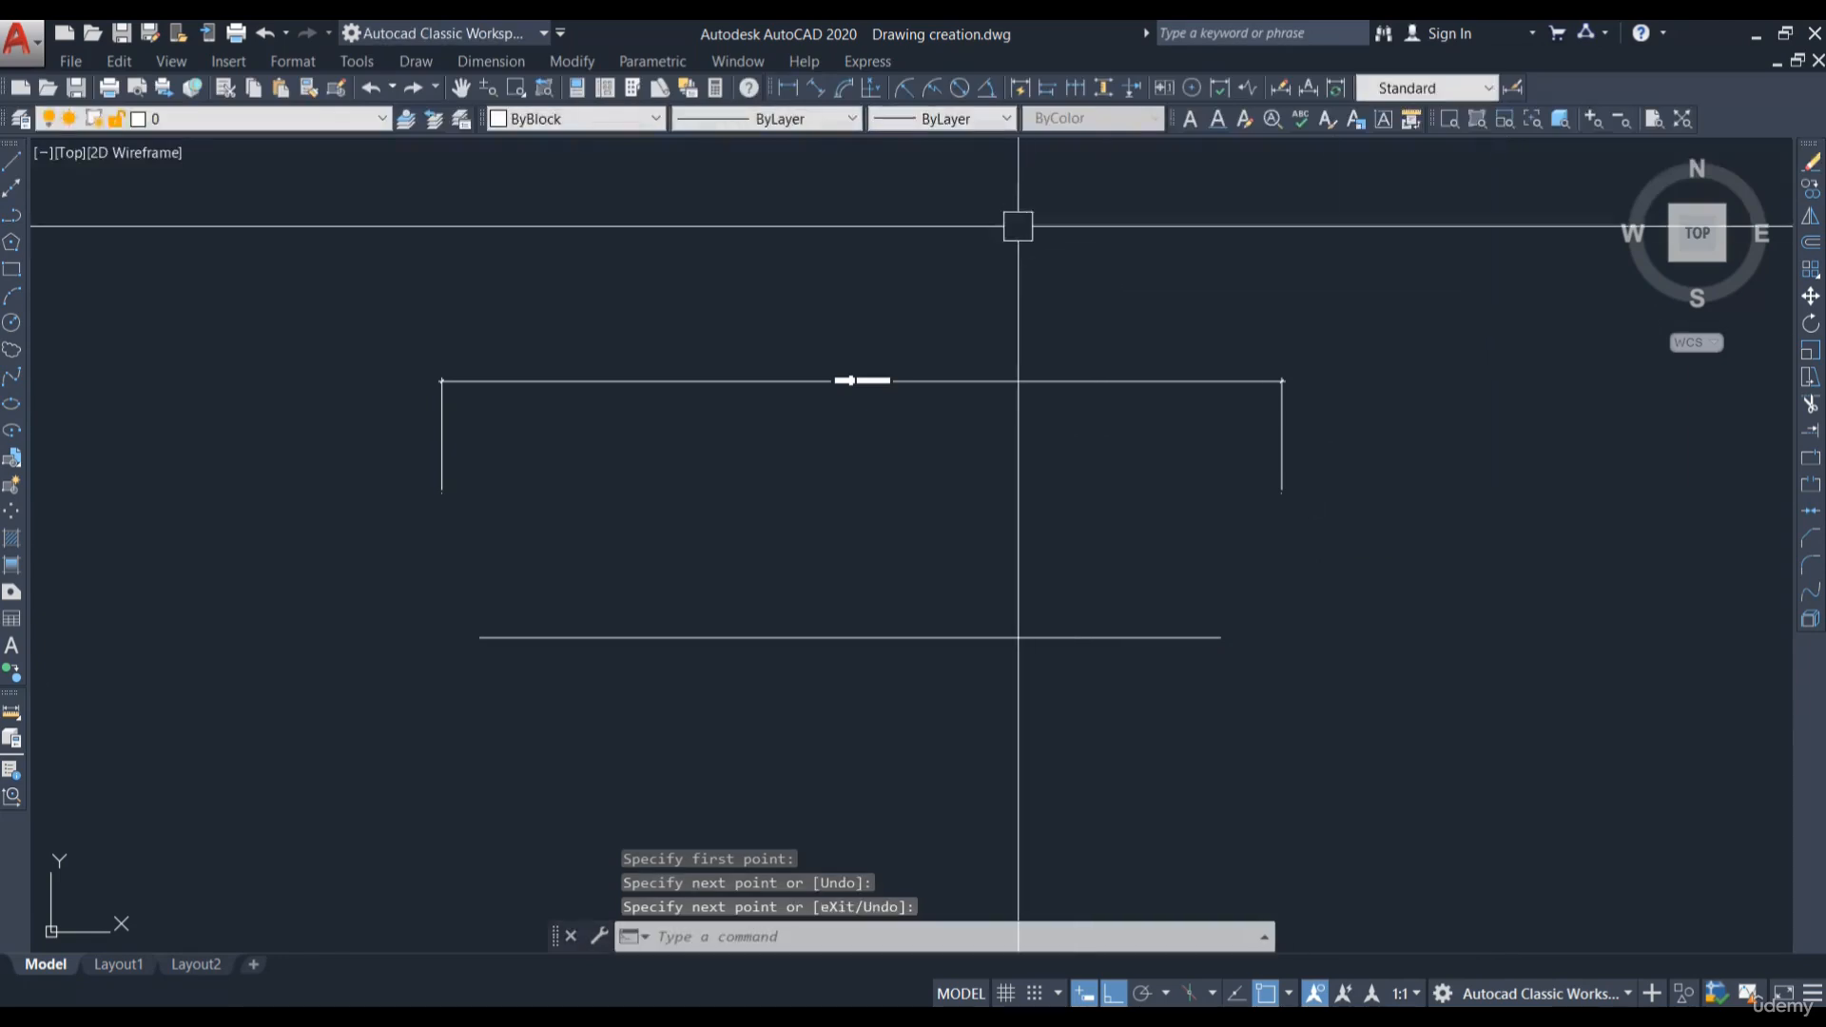
Step: Add a linear dimension between the new line's endpoints, placed above the line, and inspect its text
click(786, 87)
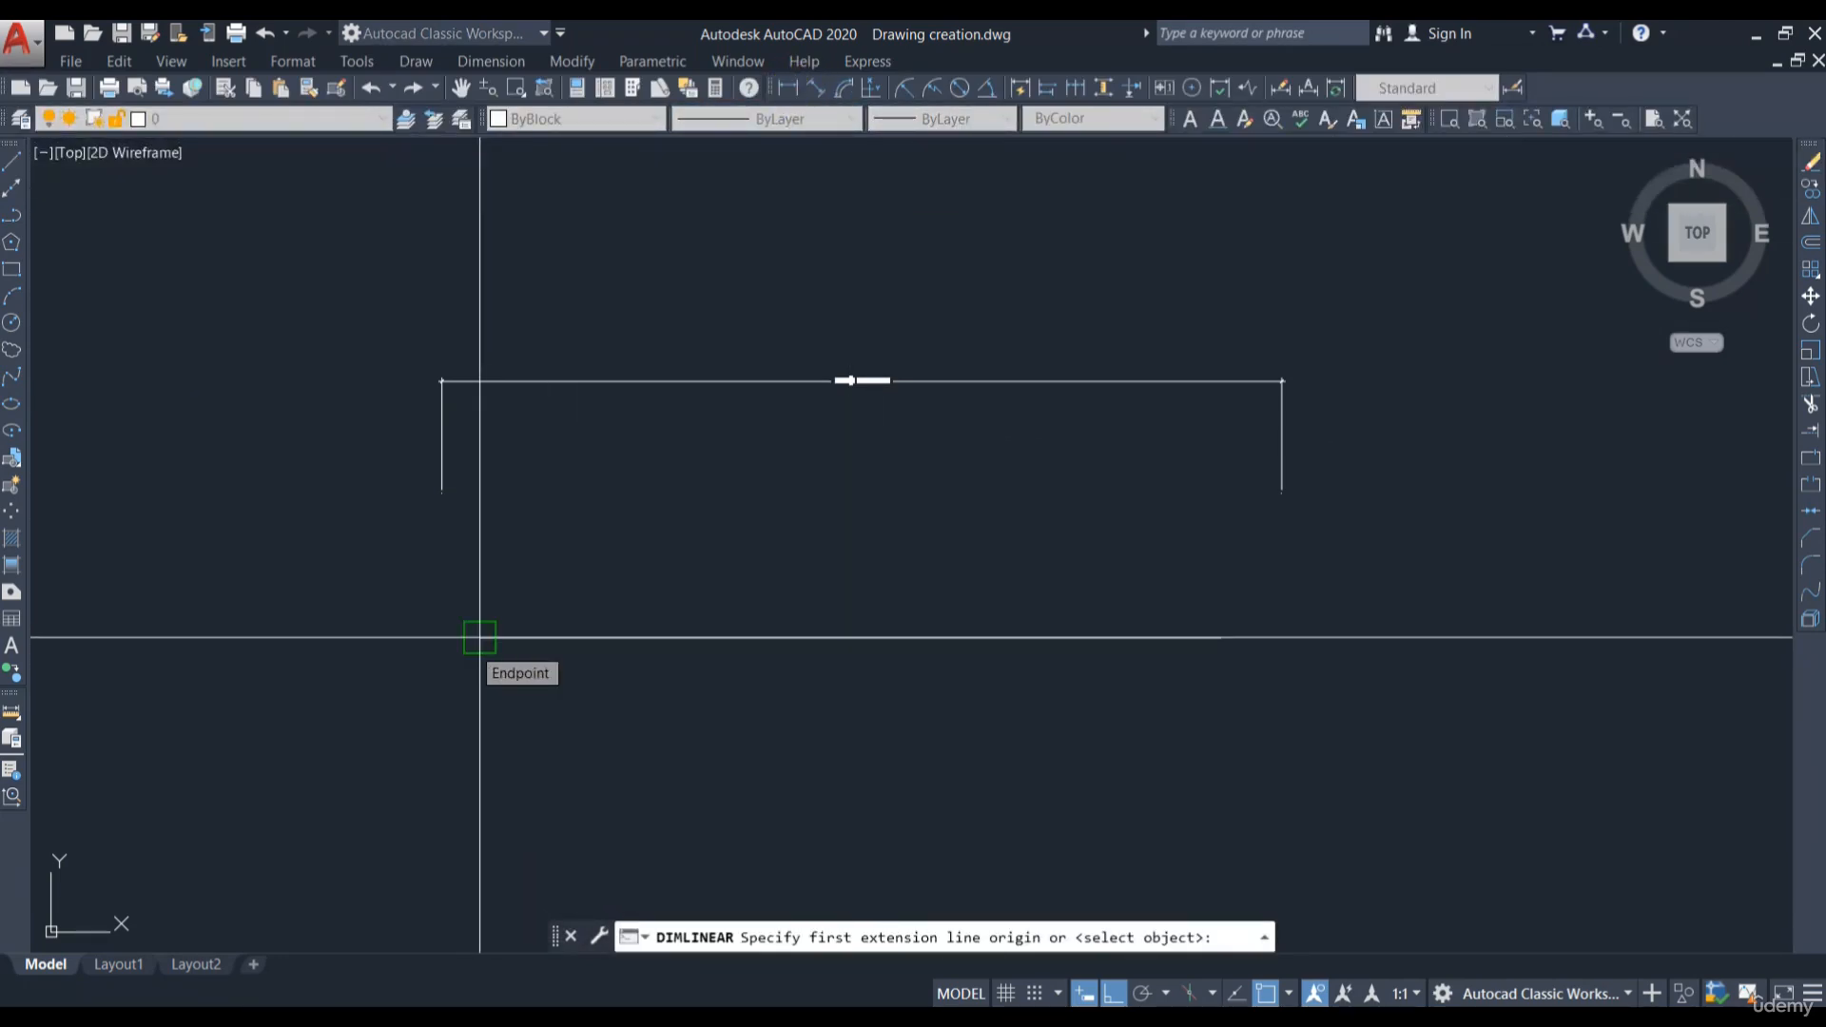
click(479, 637)
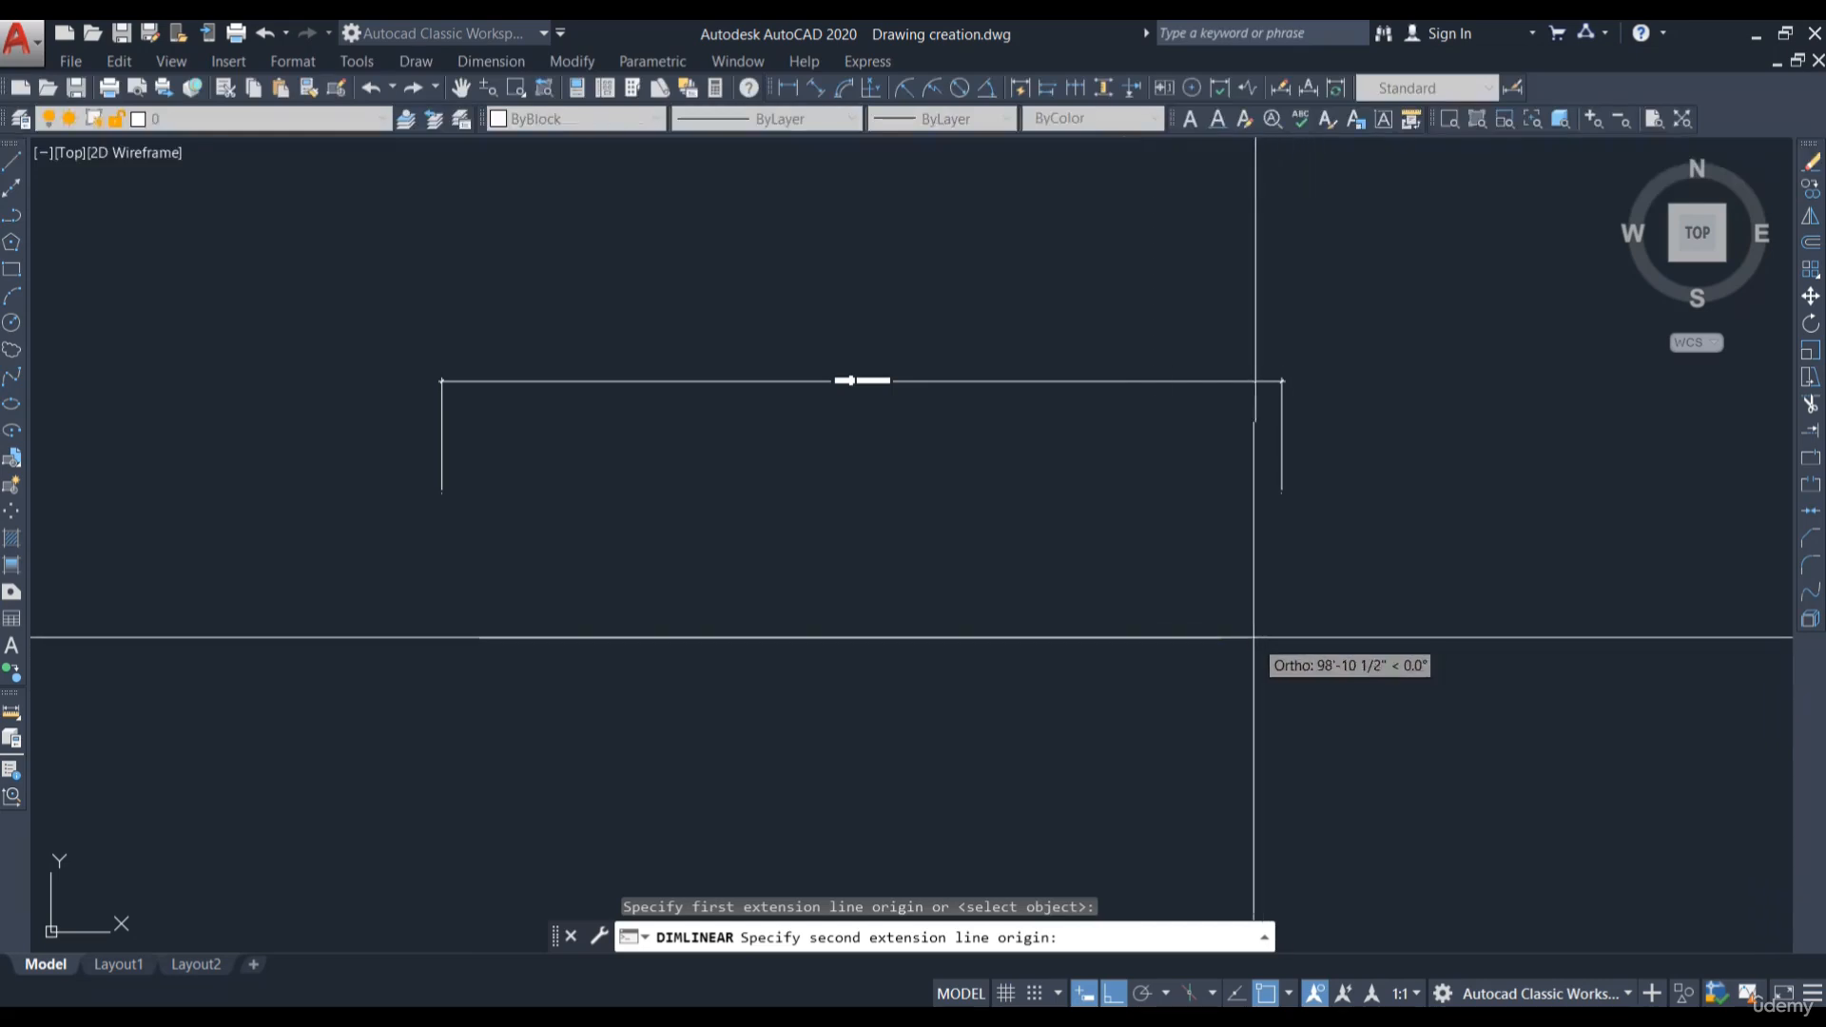
click(1222, 636)
click(1223, 557)
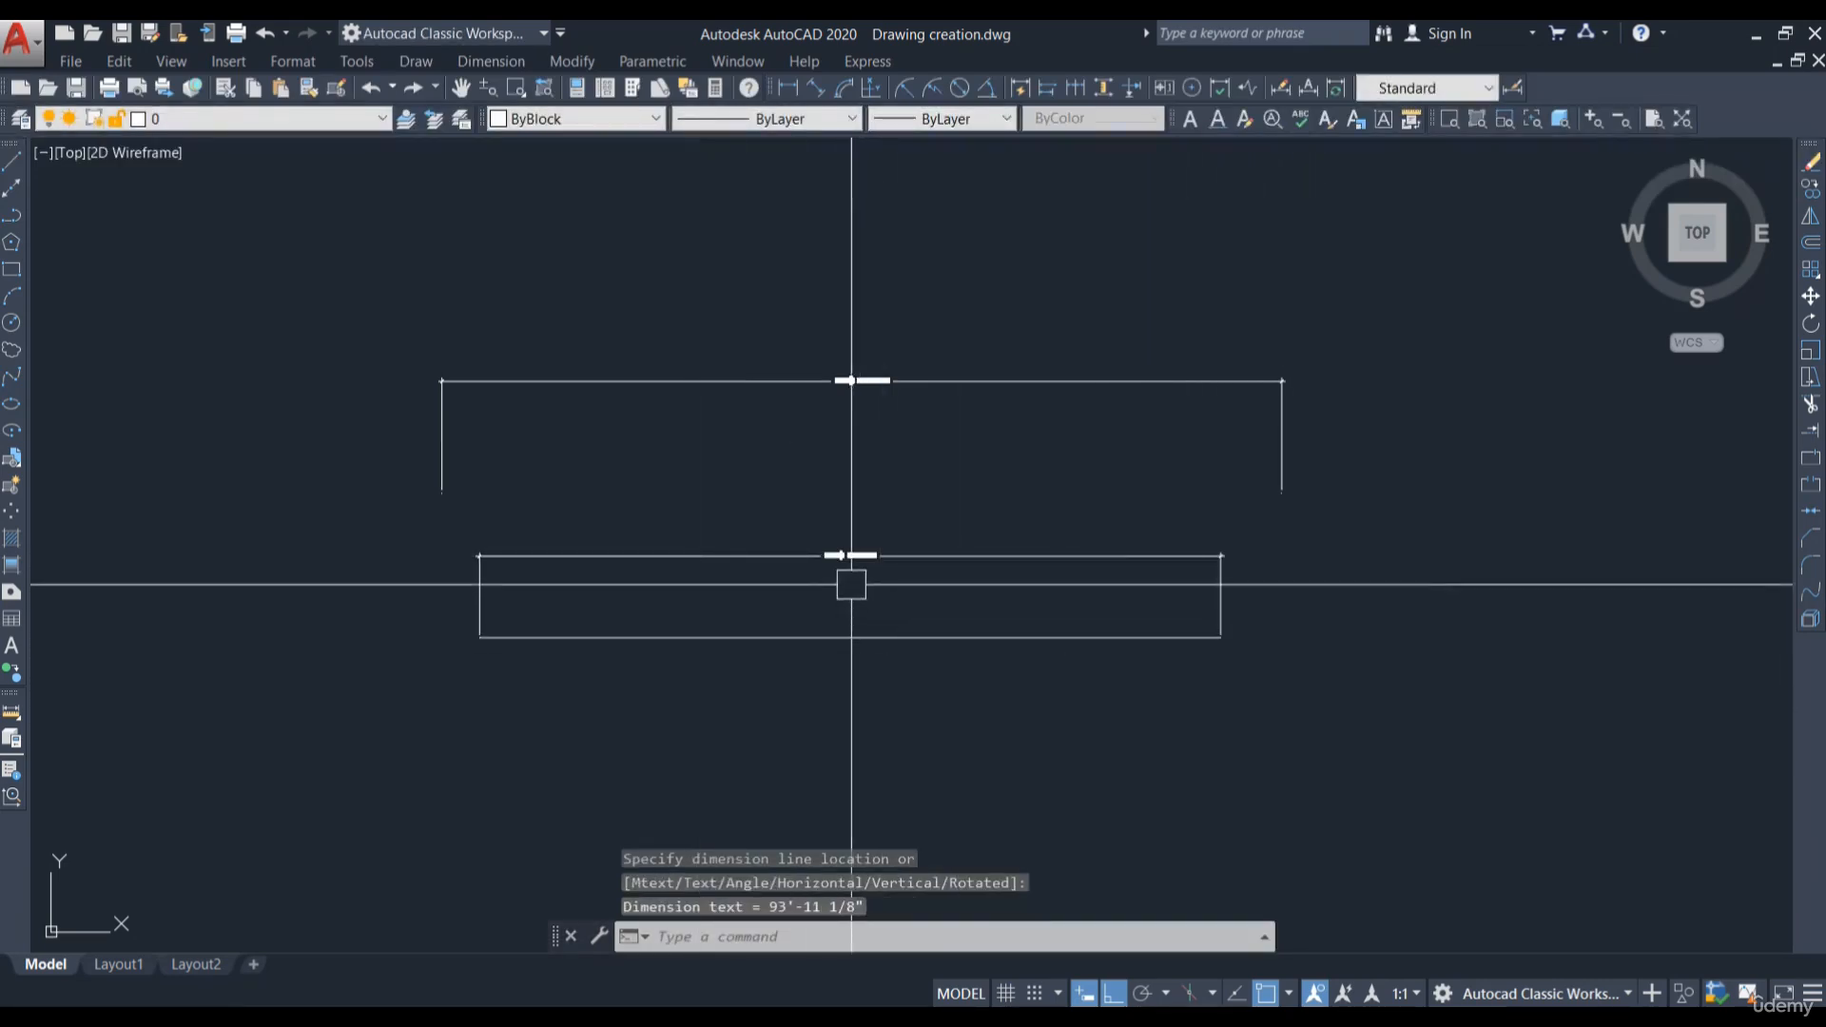
scroll(847, 561, up, 10)
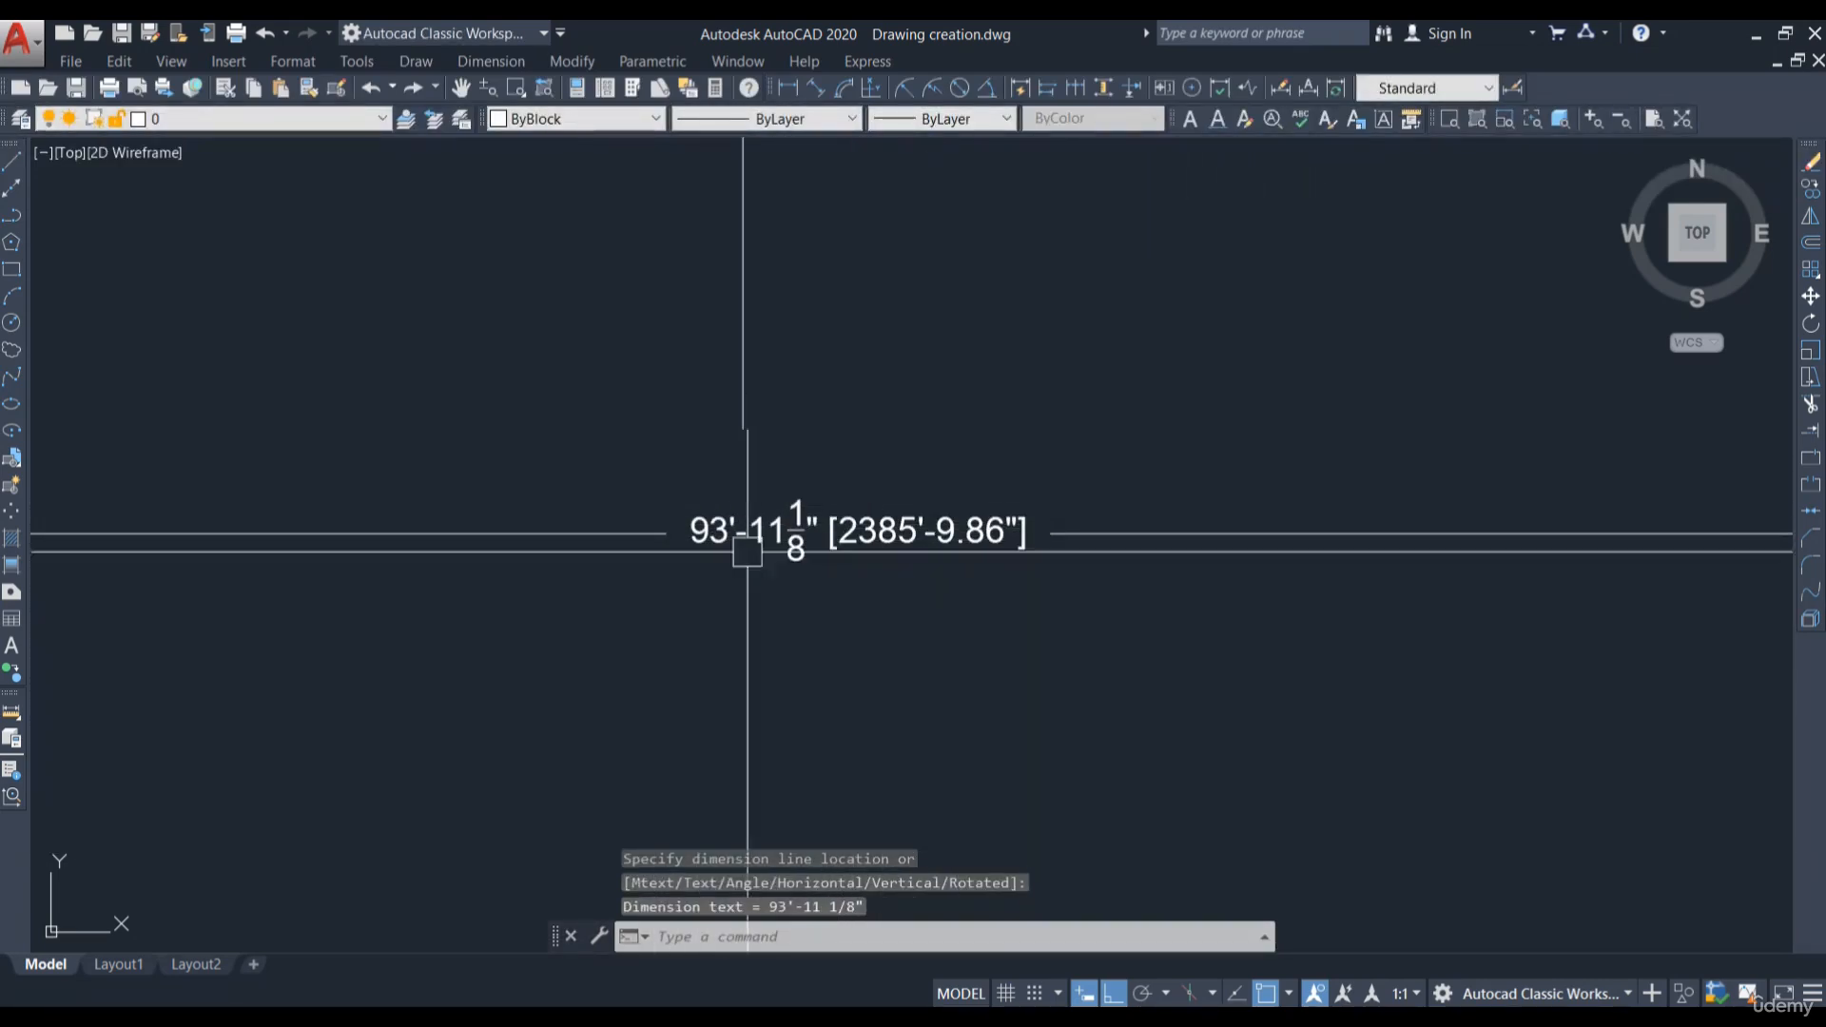
scroll(837, 519, down, 6)
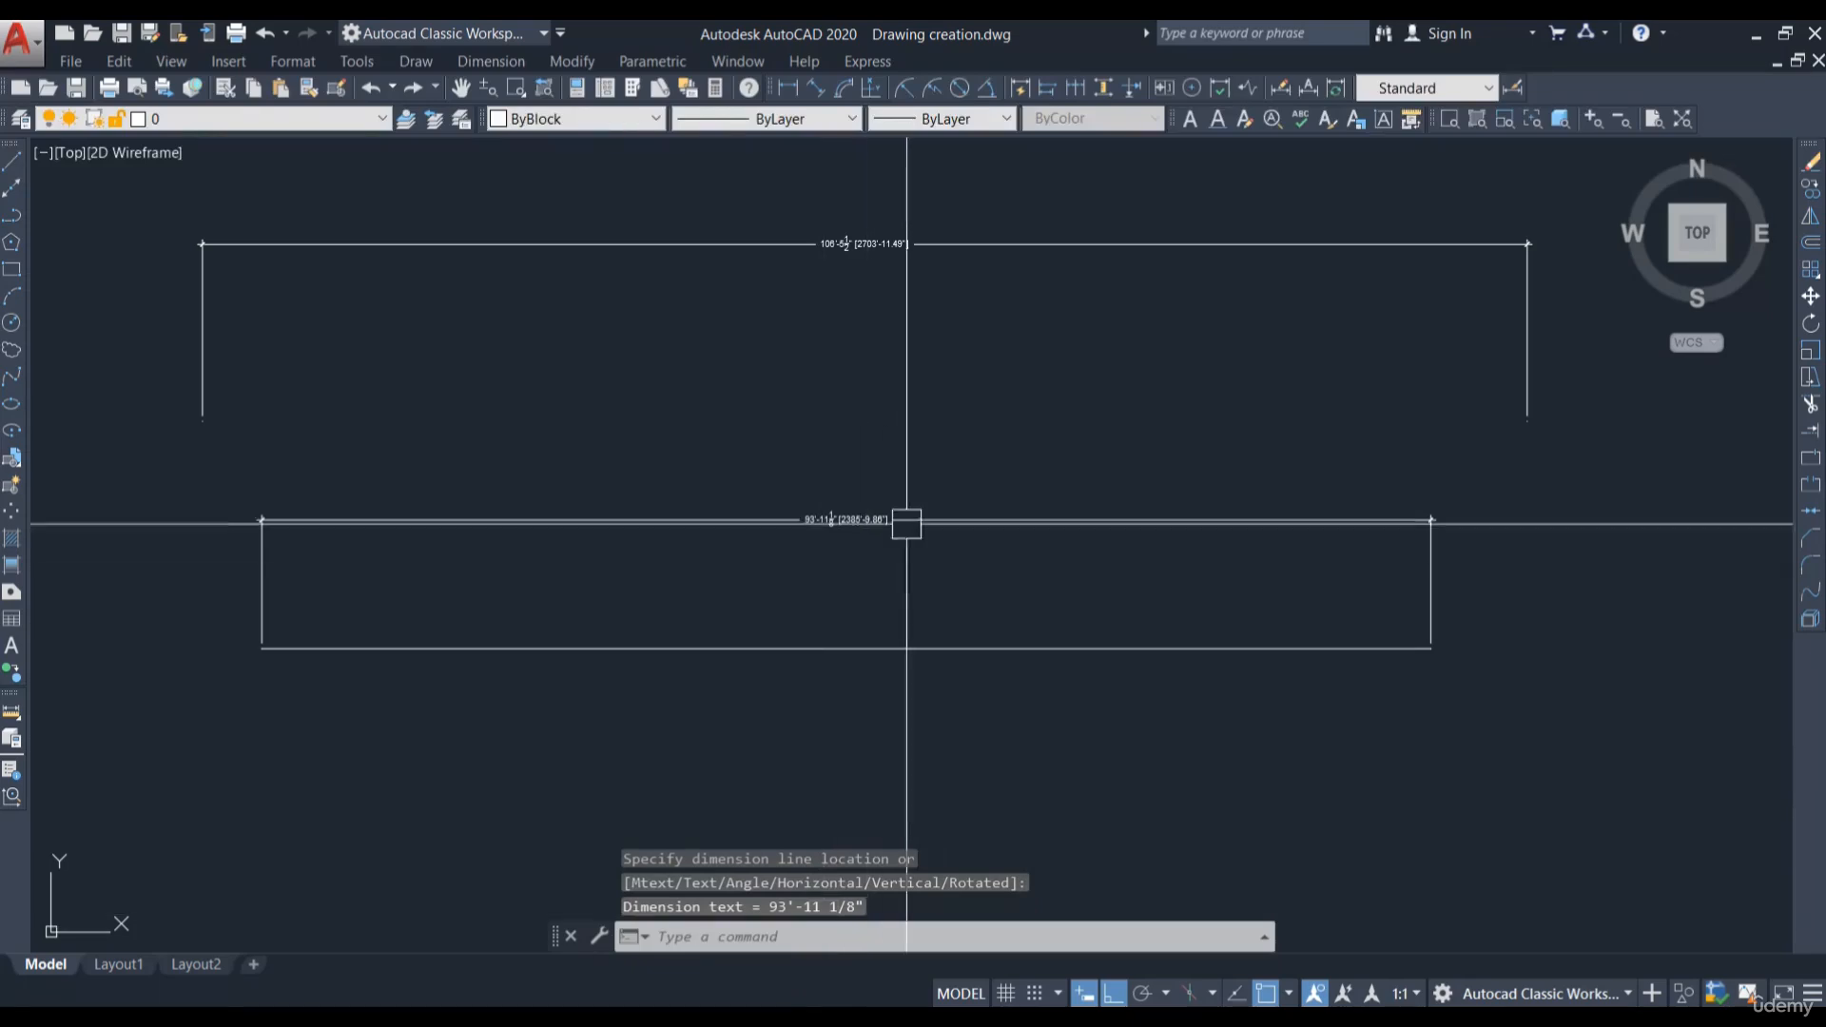
scroll(846, 504, down, 2)
scroll(823, 516, up, 4)
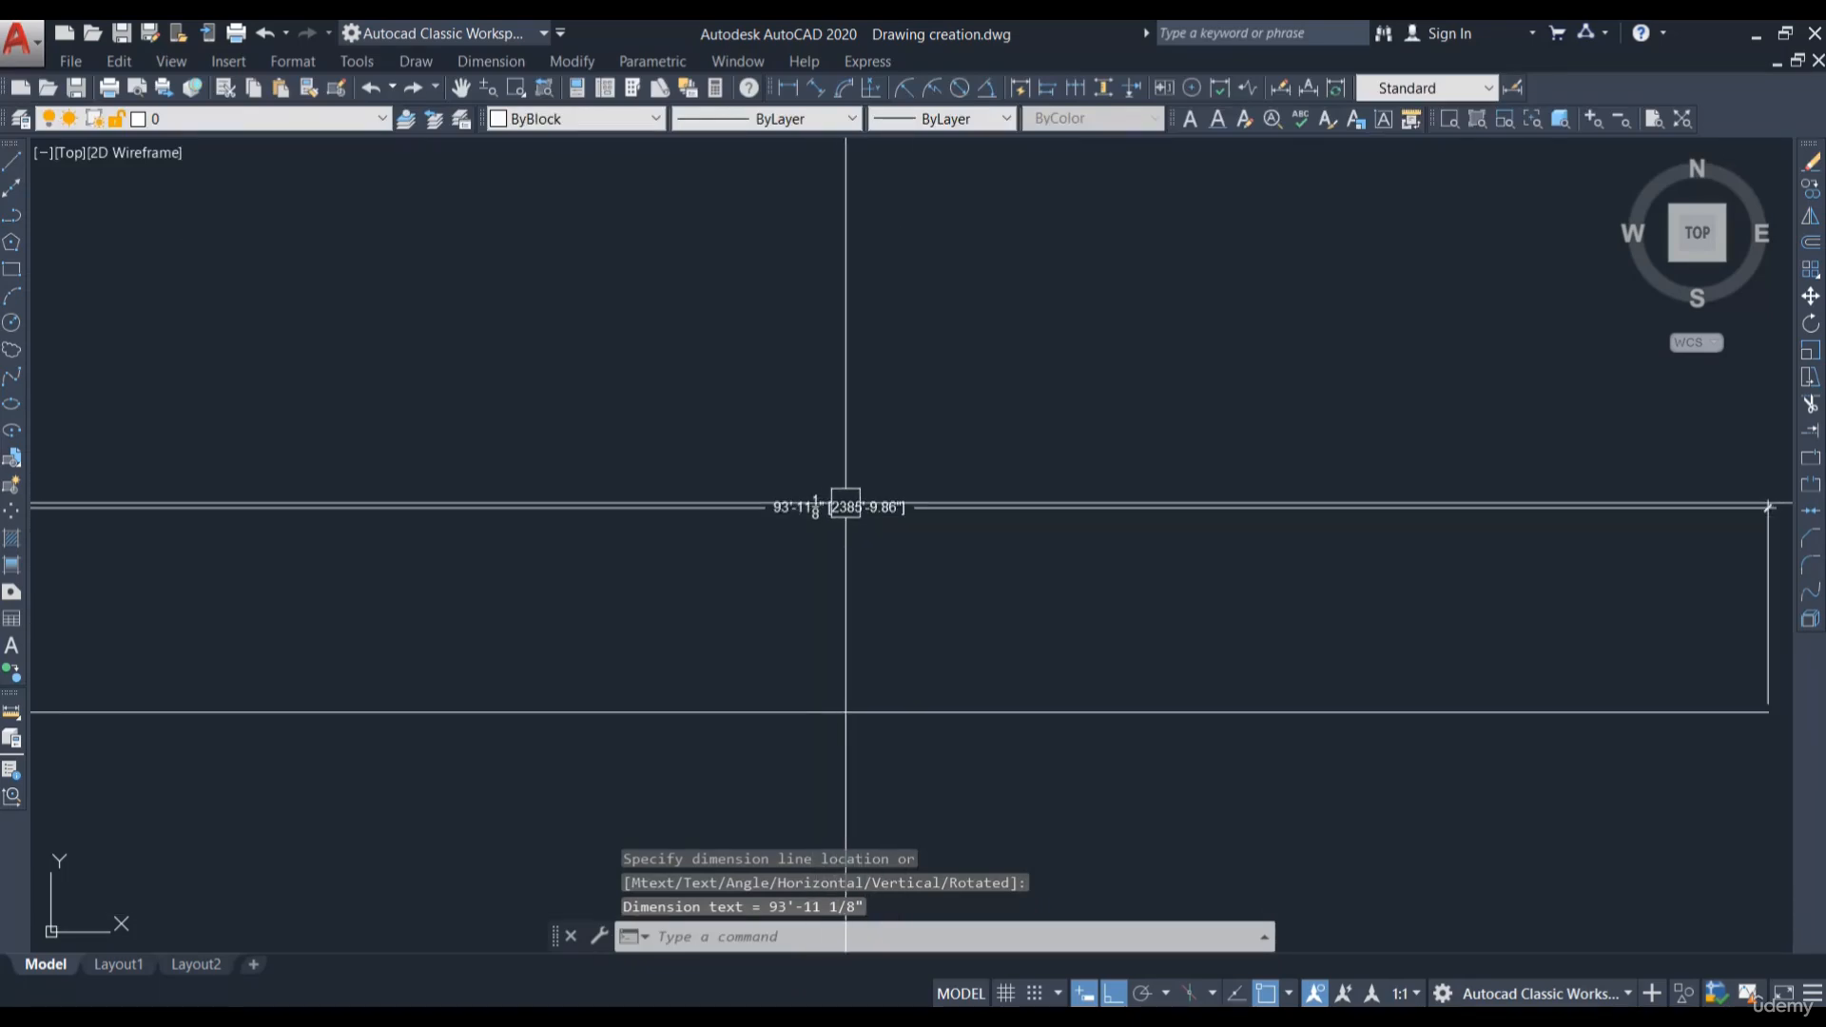
scroll(846, 504, down, 3)
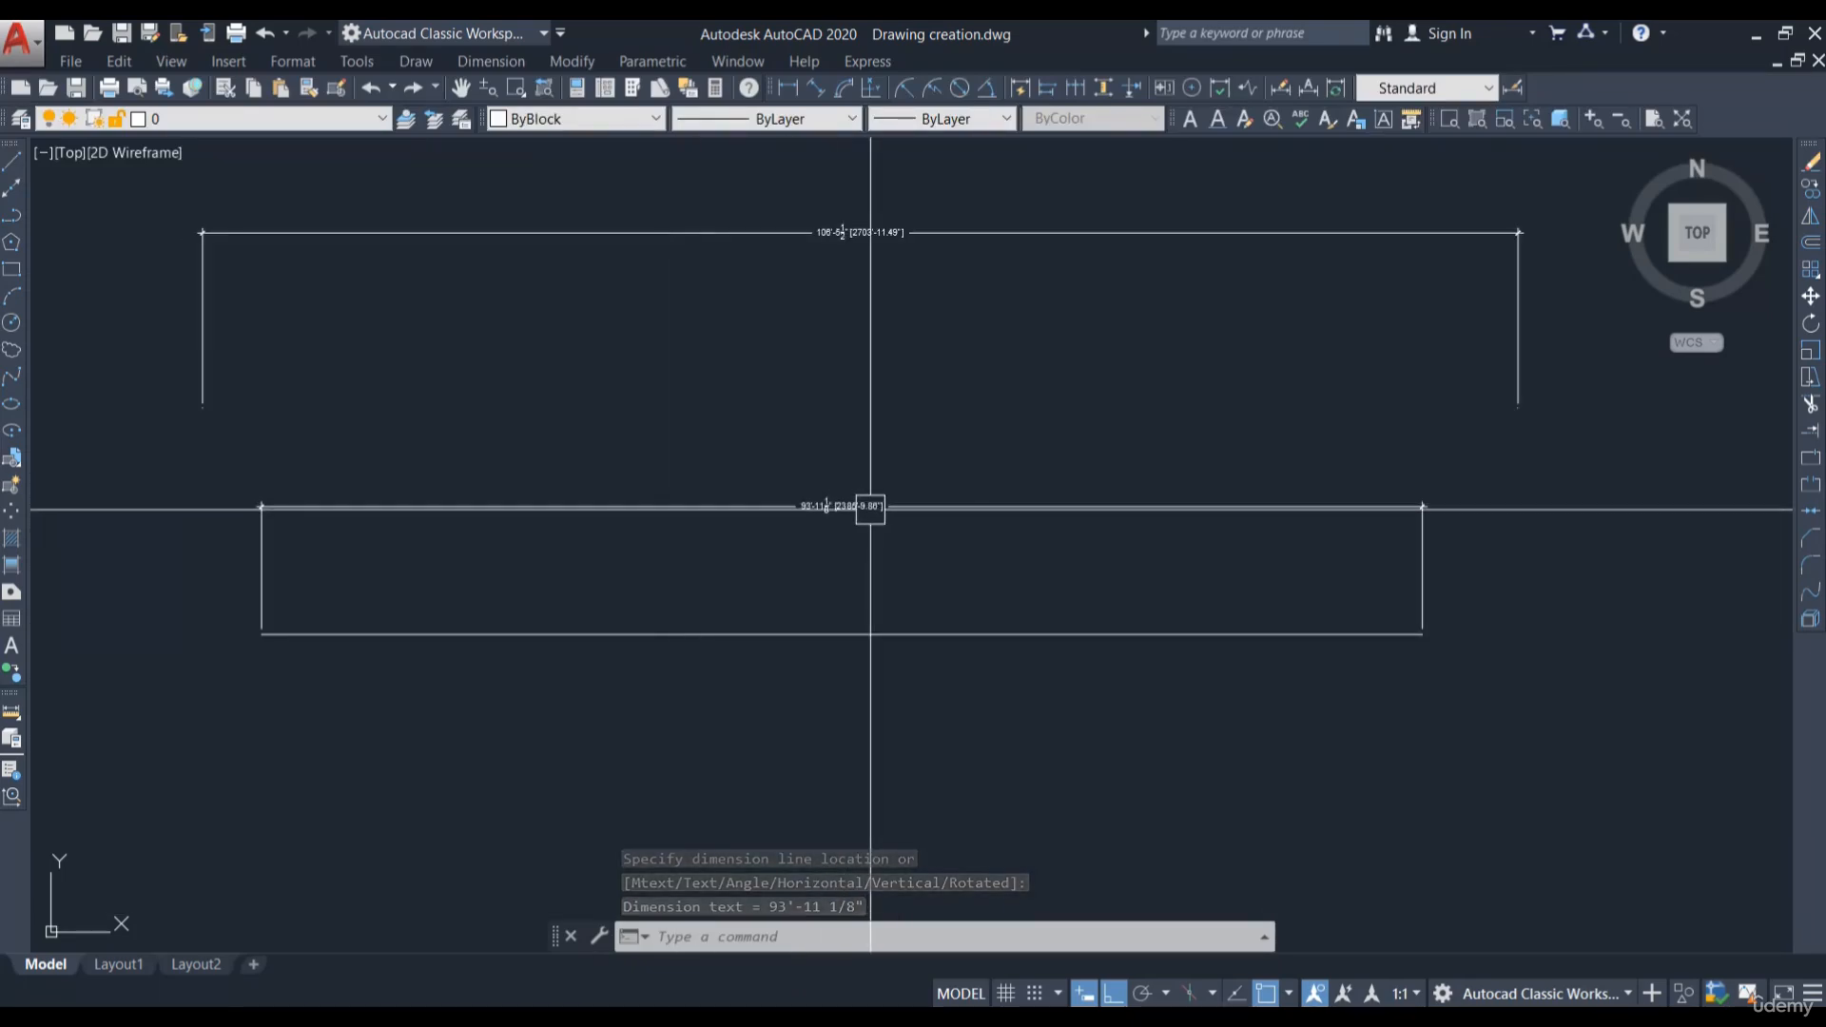
Step: Open the Standard dimension style for modification and review its line, arrow, text, fit and unit settings
click(870, 509)
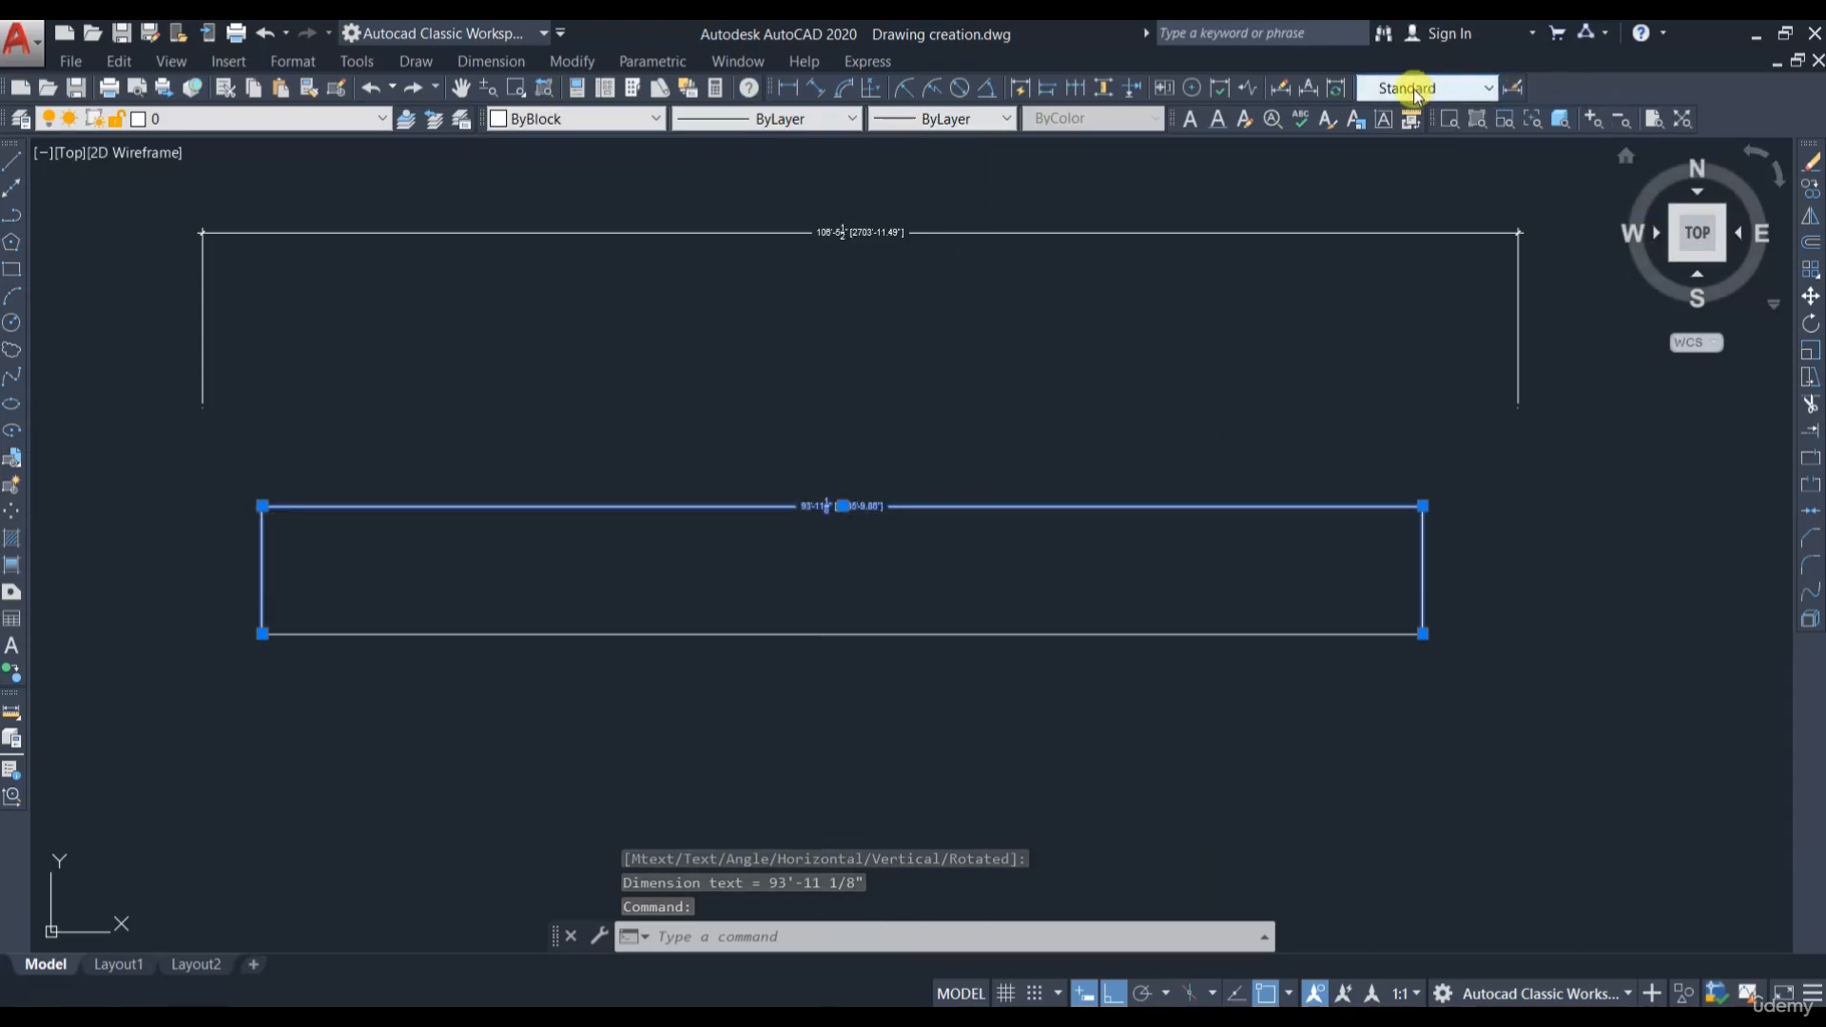
click(1519, 87)
drag(919, 305, 1260, 275)
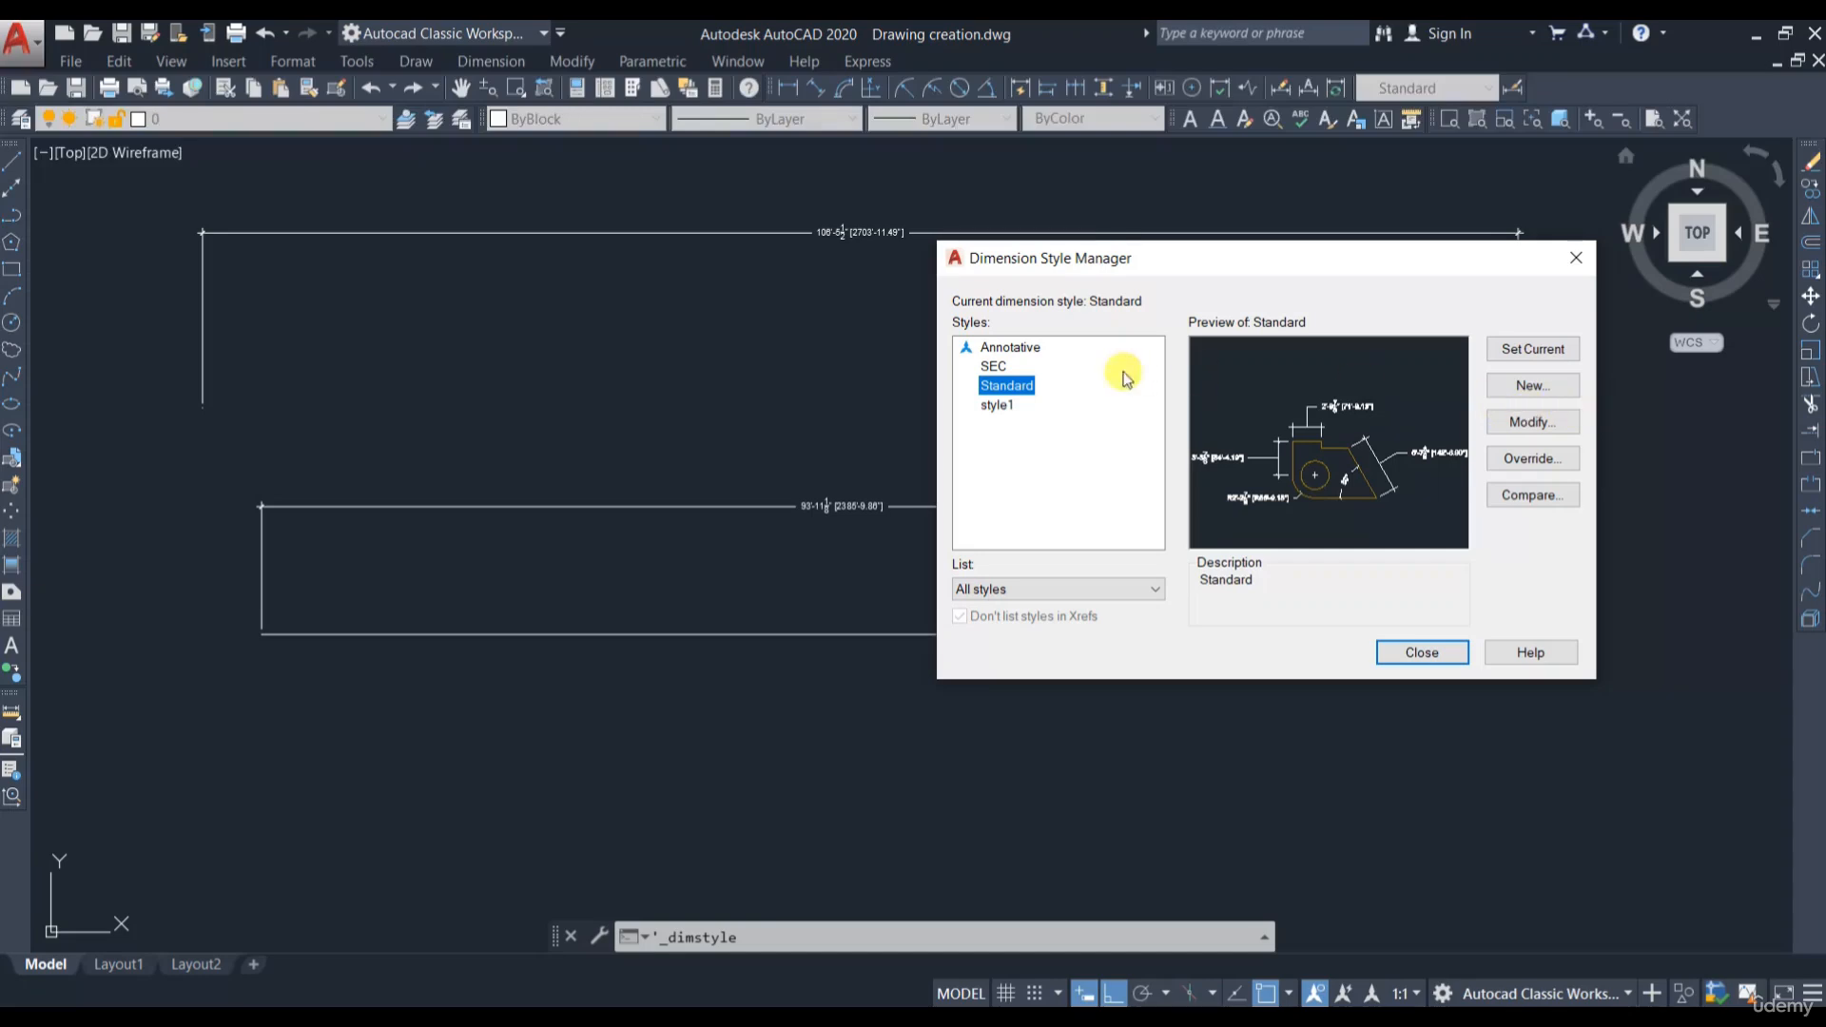
click(1538, 428)
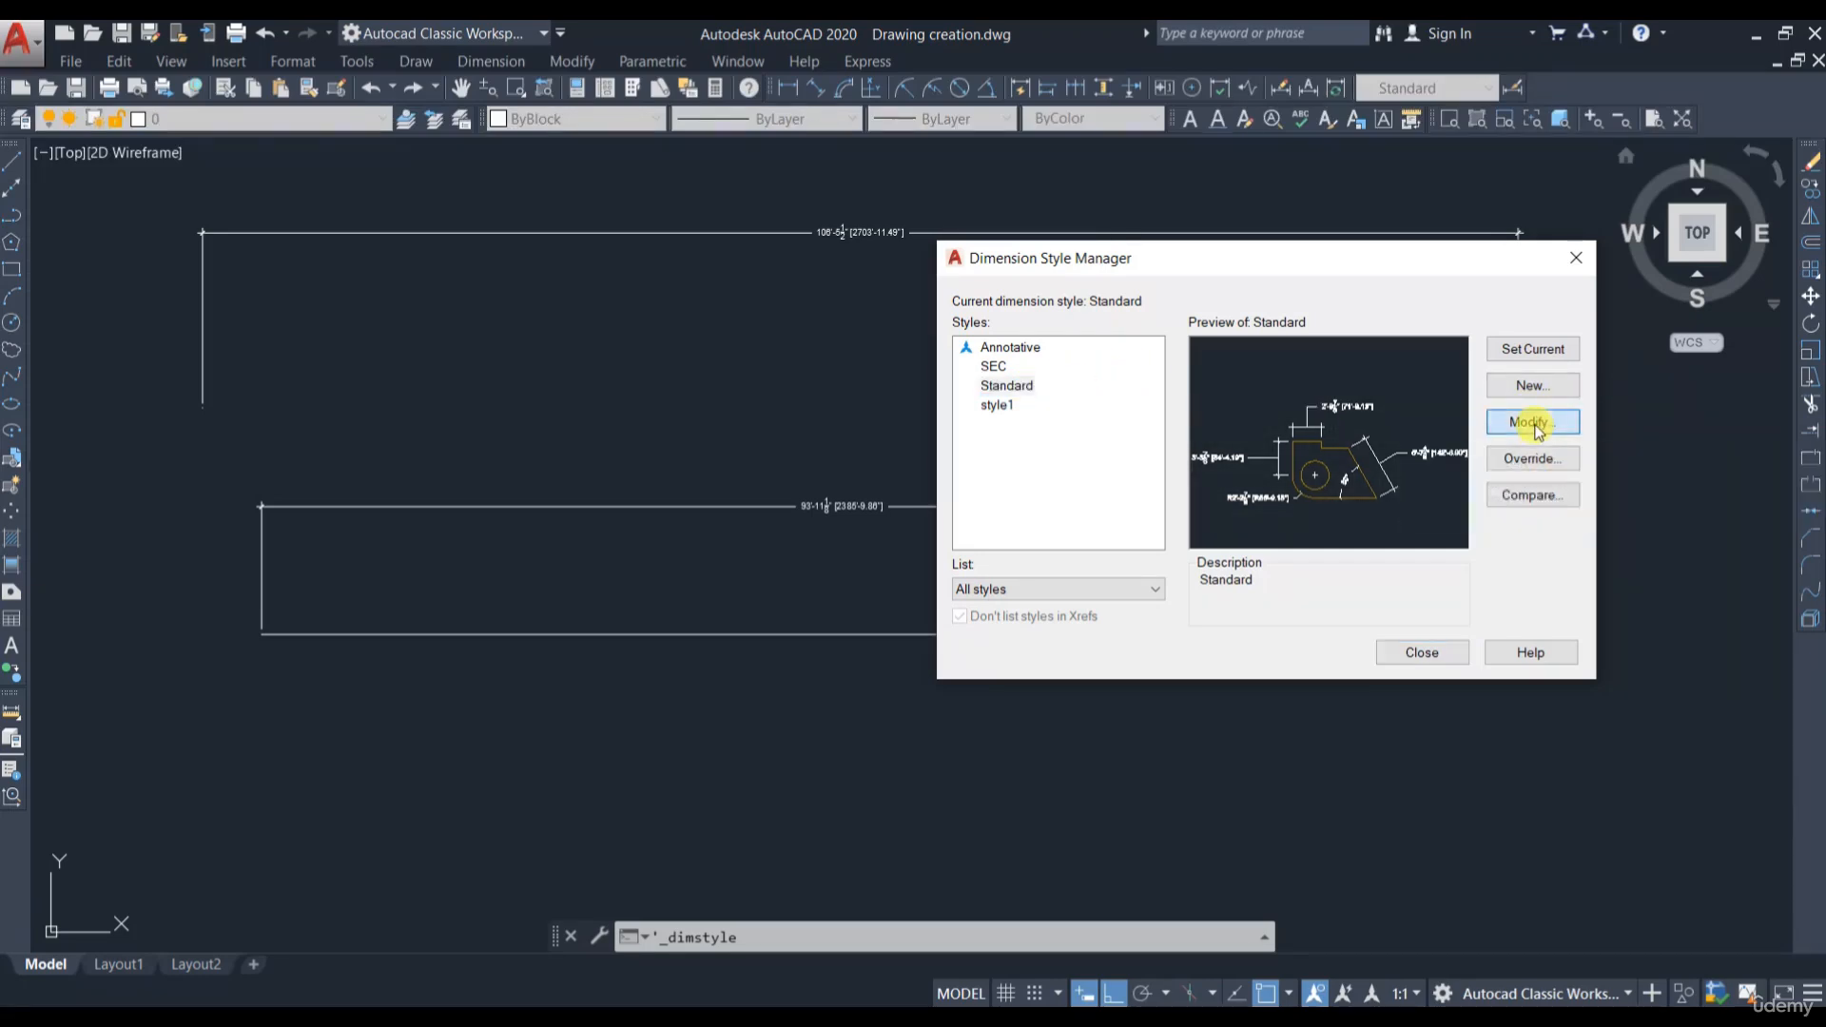
drag(780, 252, 1198, 261)
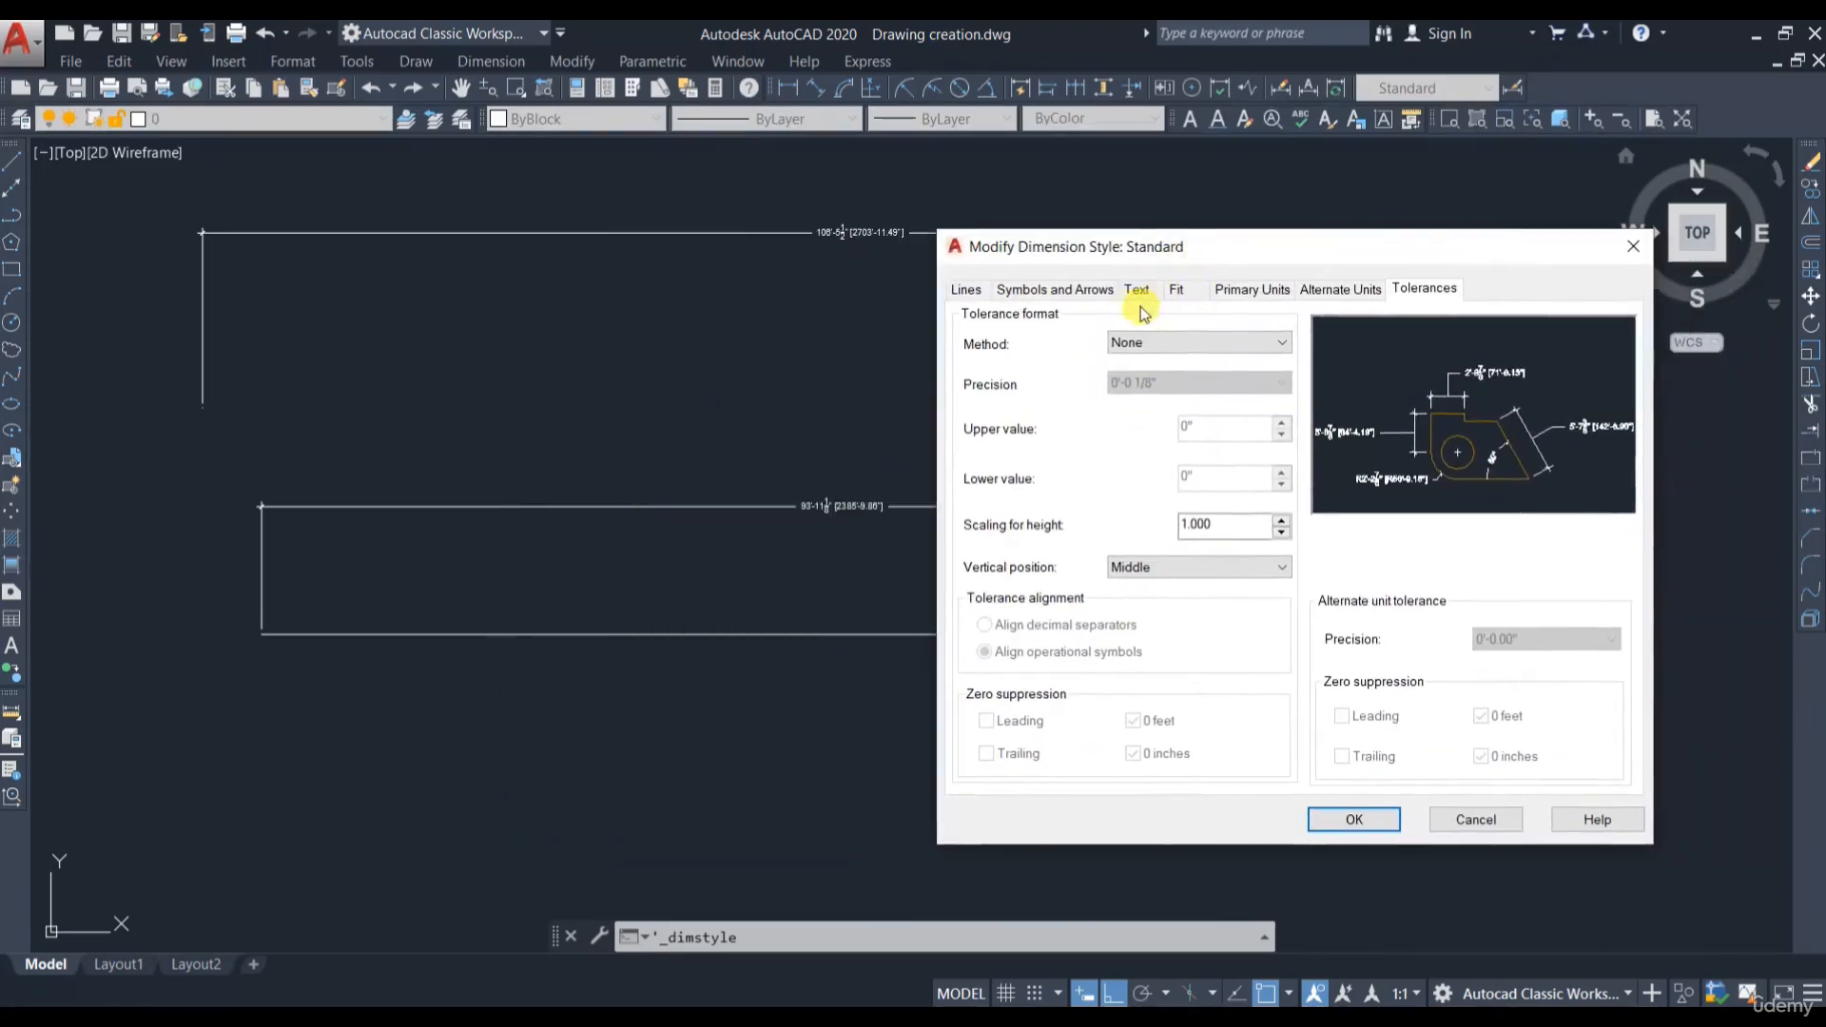
click(966, 290)
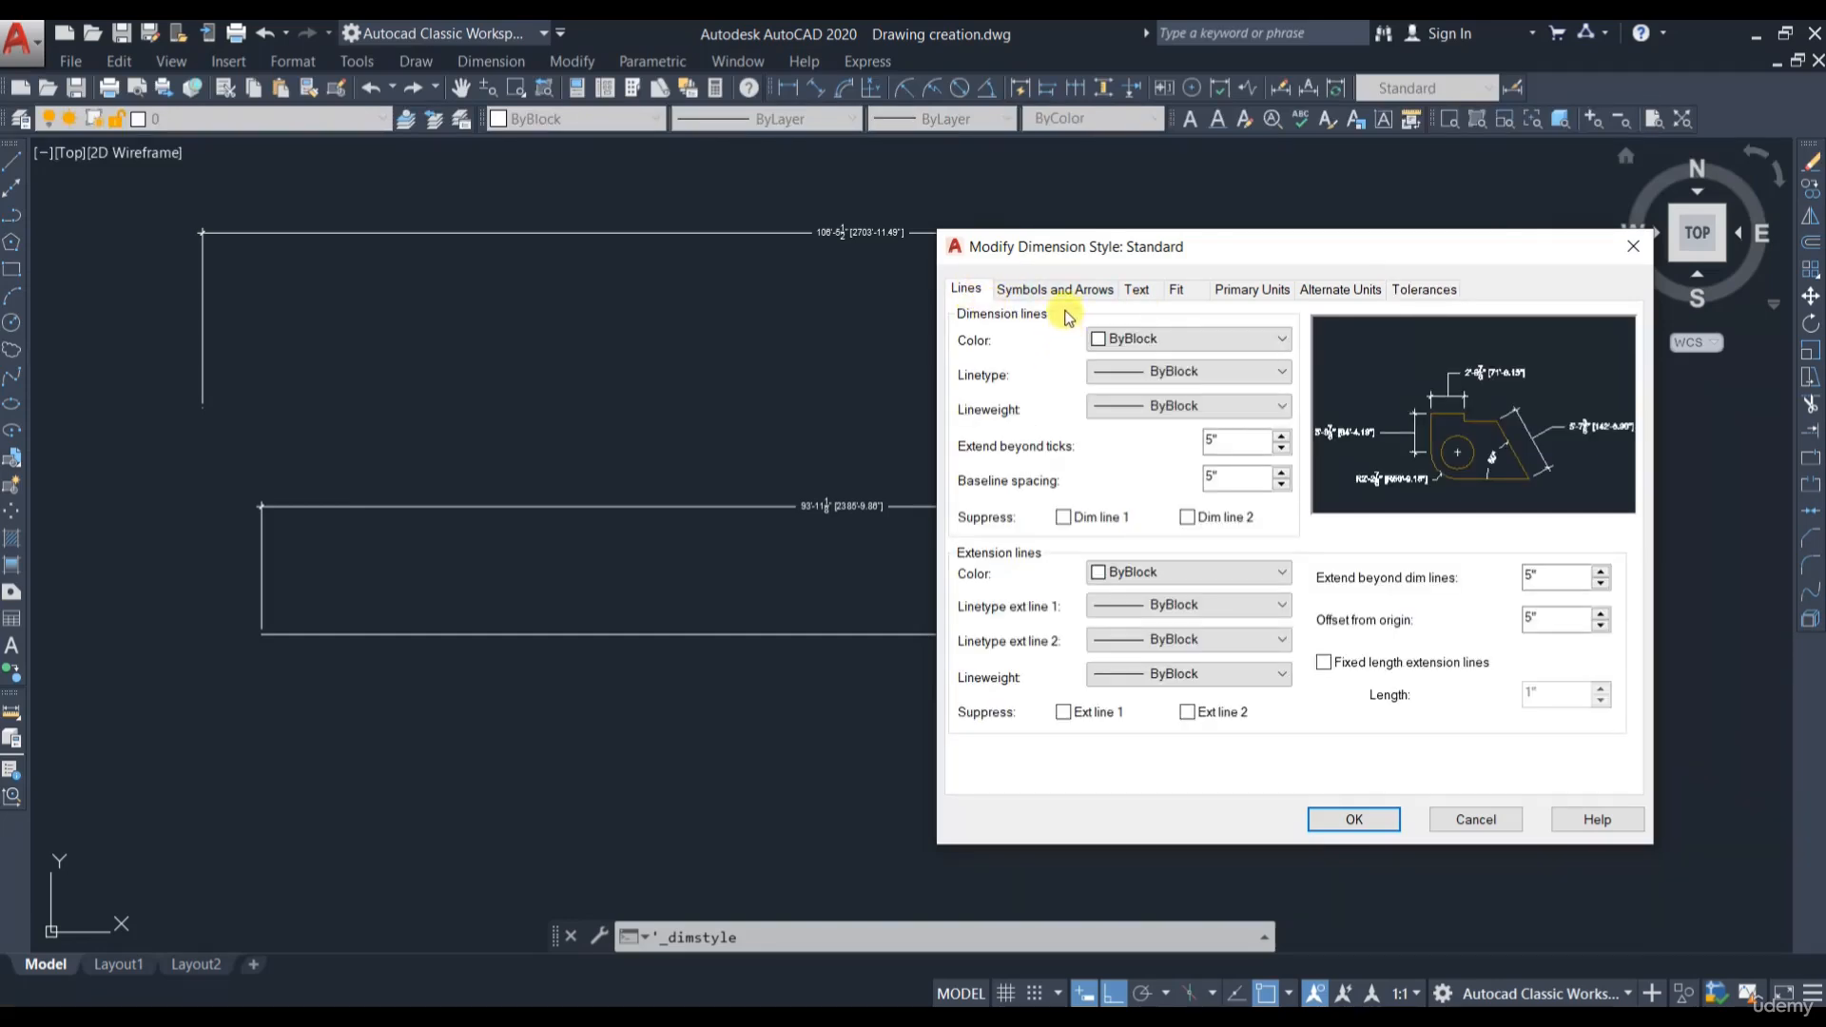
click(1101, 295)
click(1137, 289)
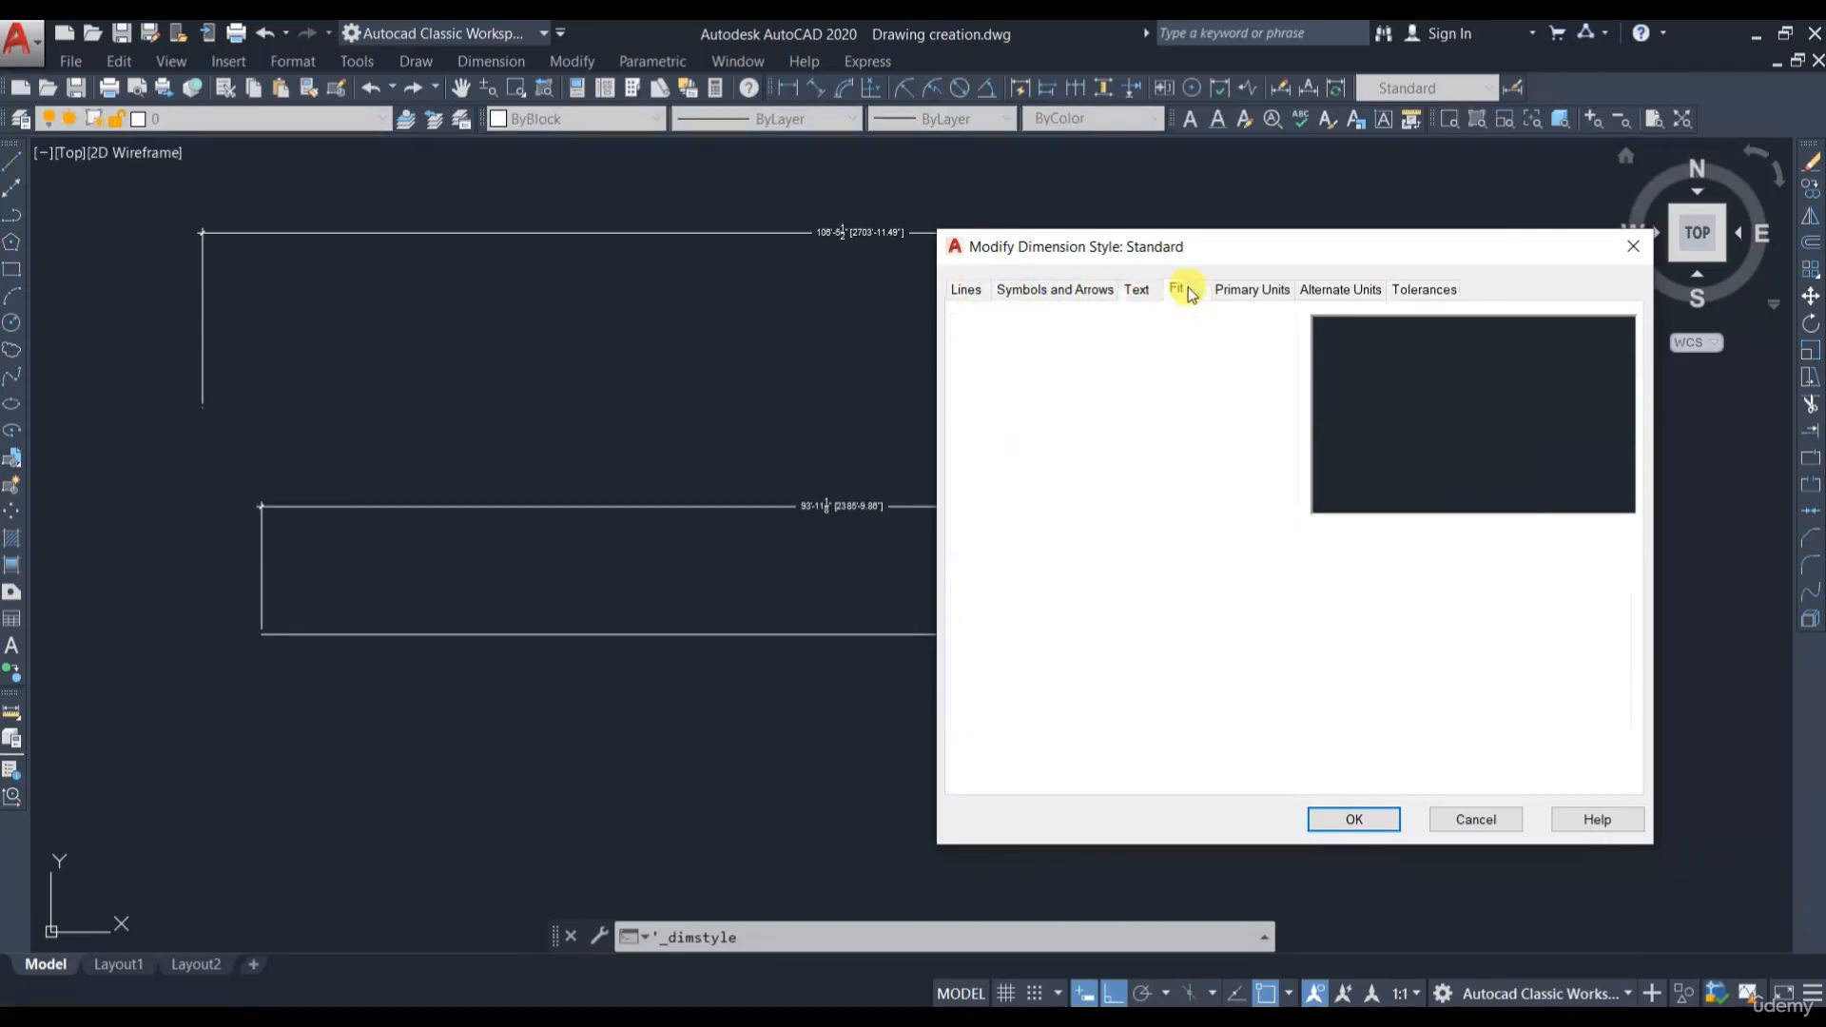
click(1265, 290)
click(1348, 289)
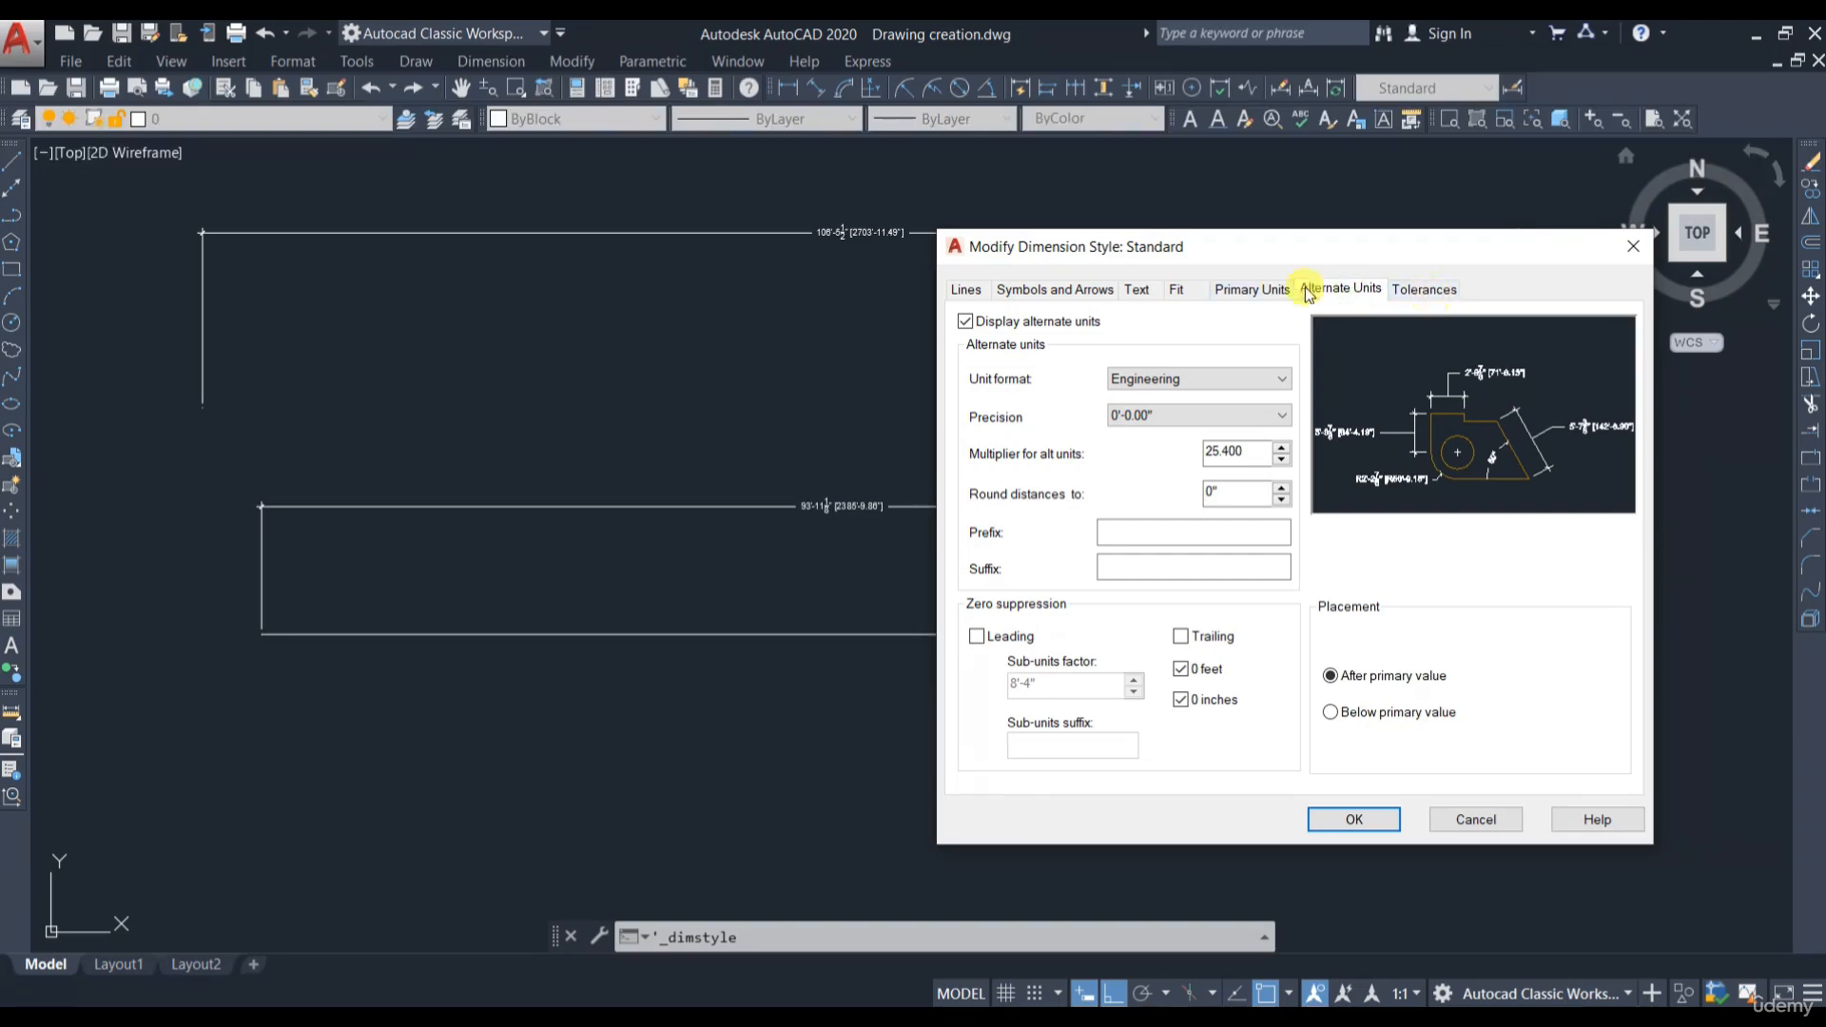
Step: Set the Standard dimension style's arrow size to 8" and its center mark size to 5"
click(1063, 295)
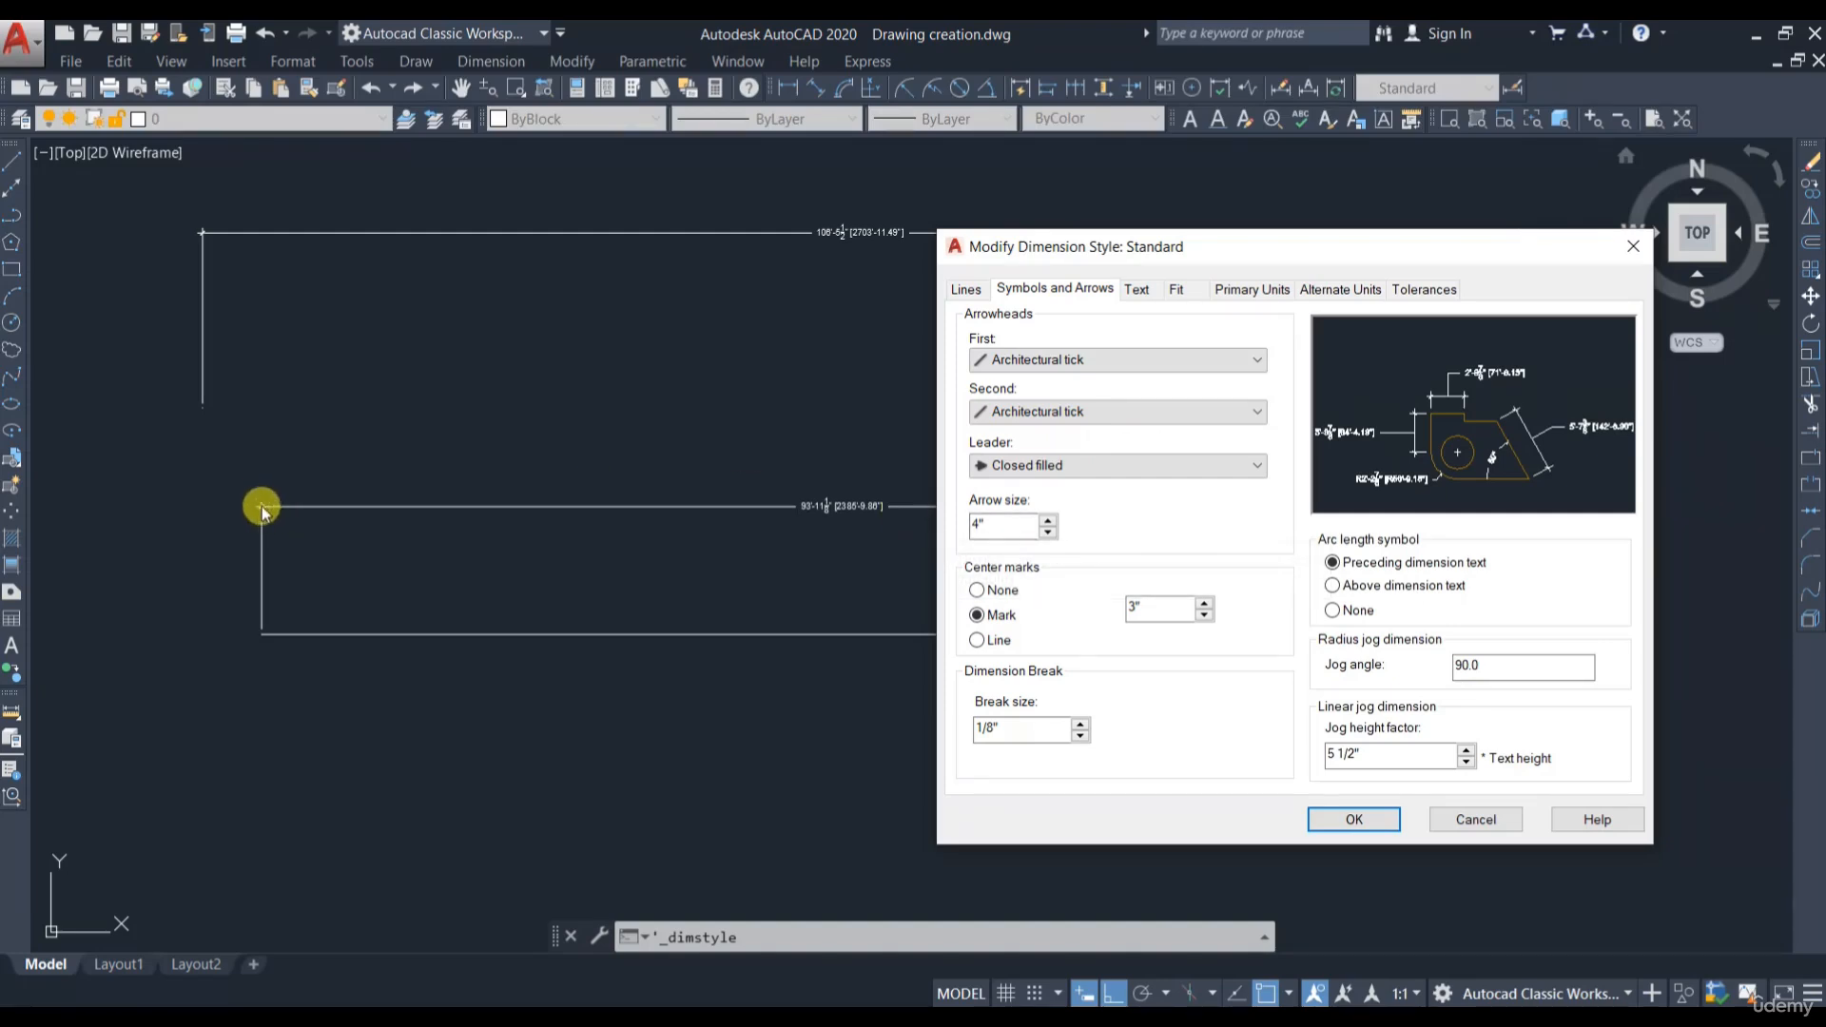
double_click(985, 524)
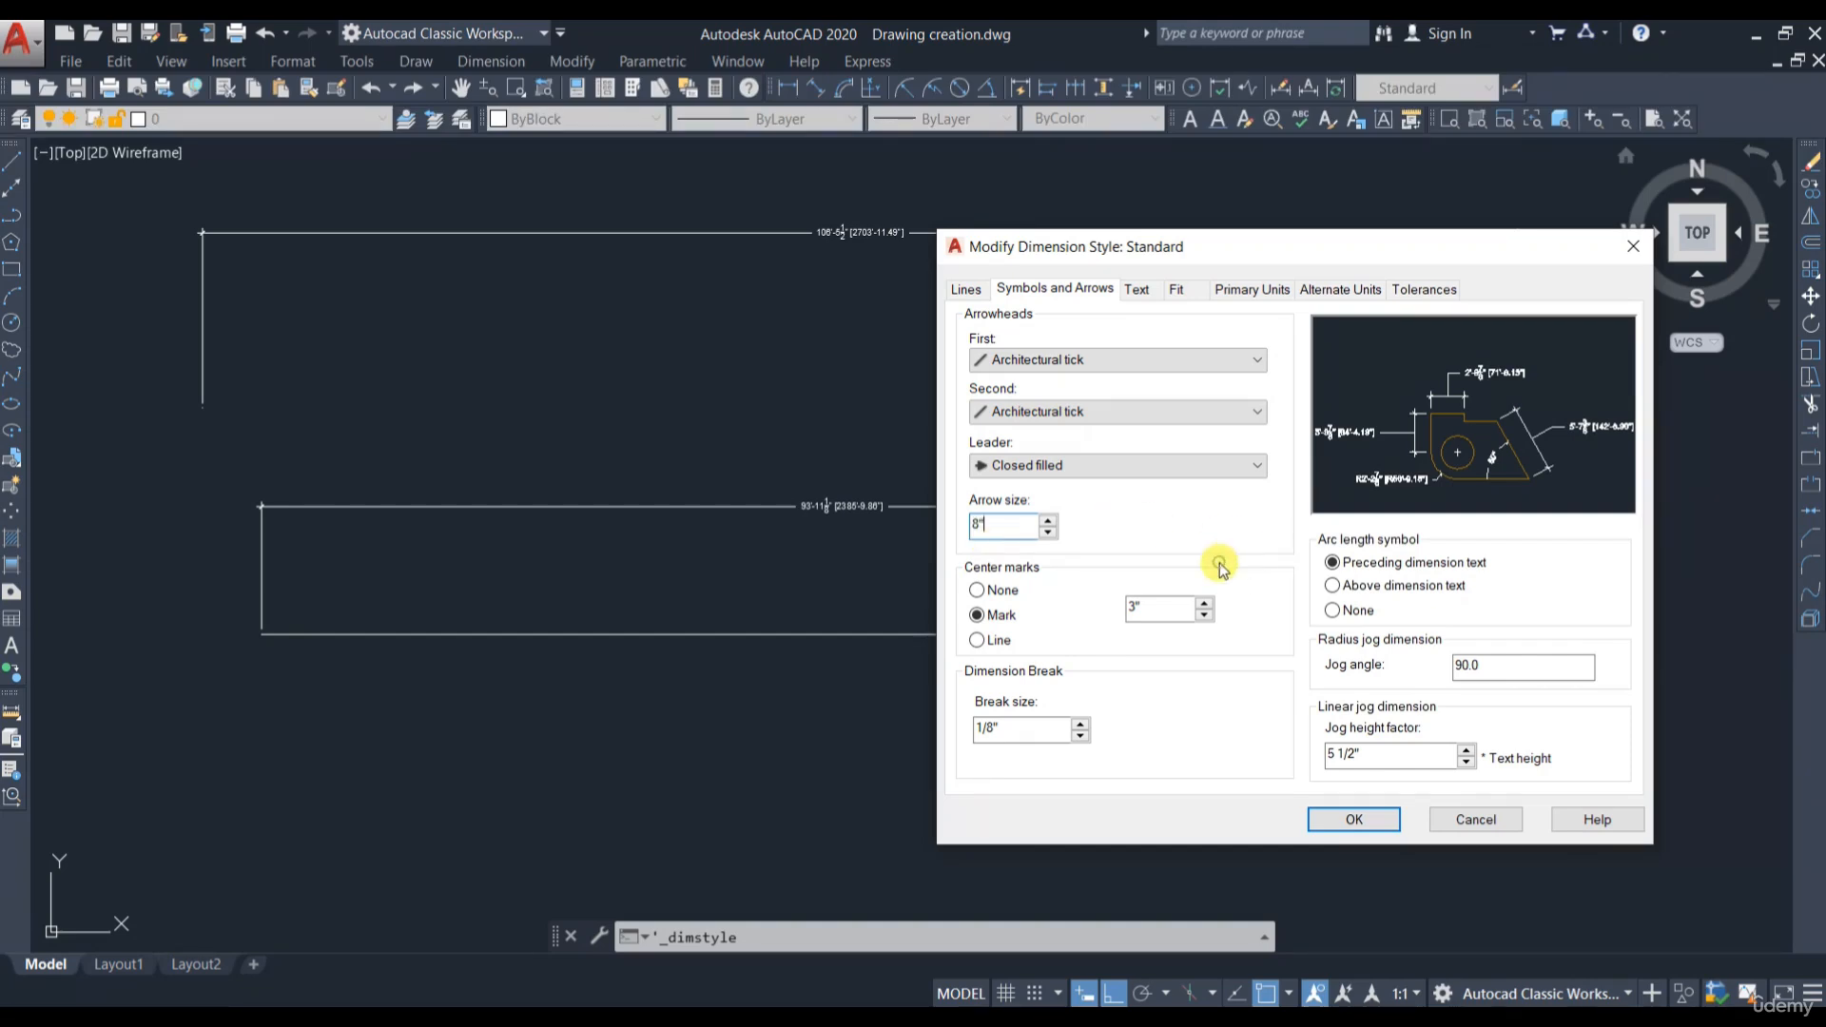
click(1175, 613)
double_click(1159, 609)
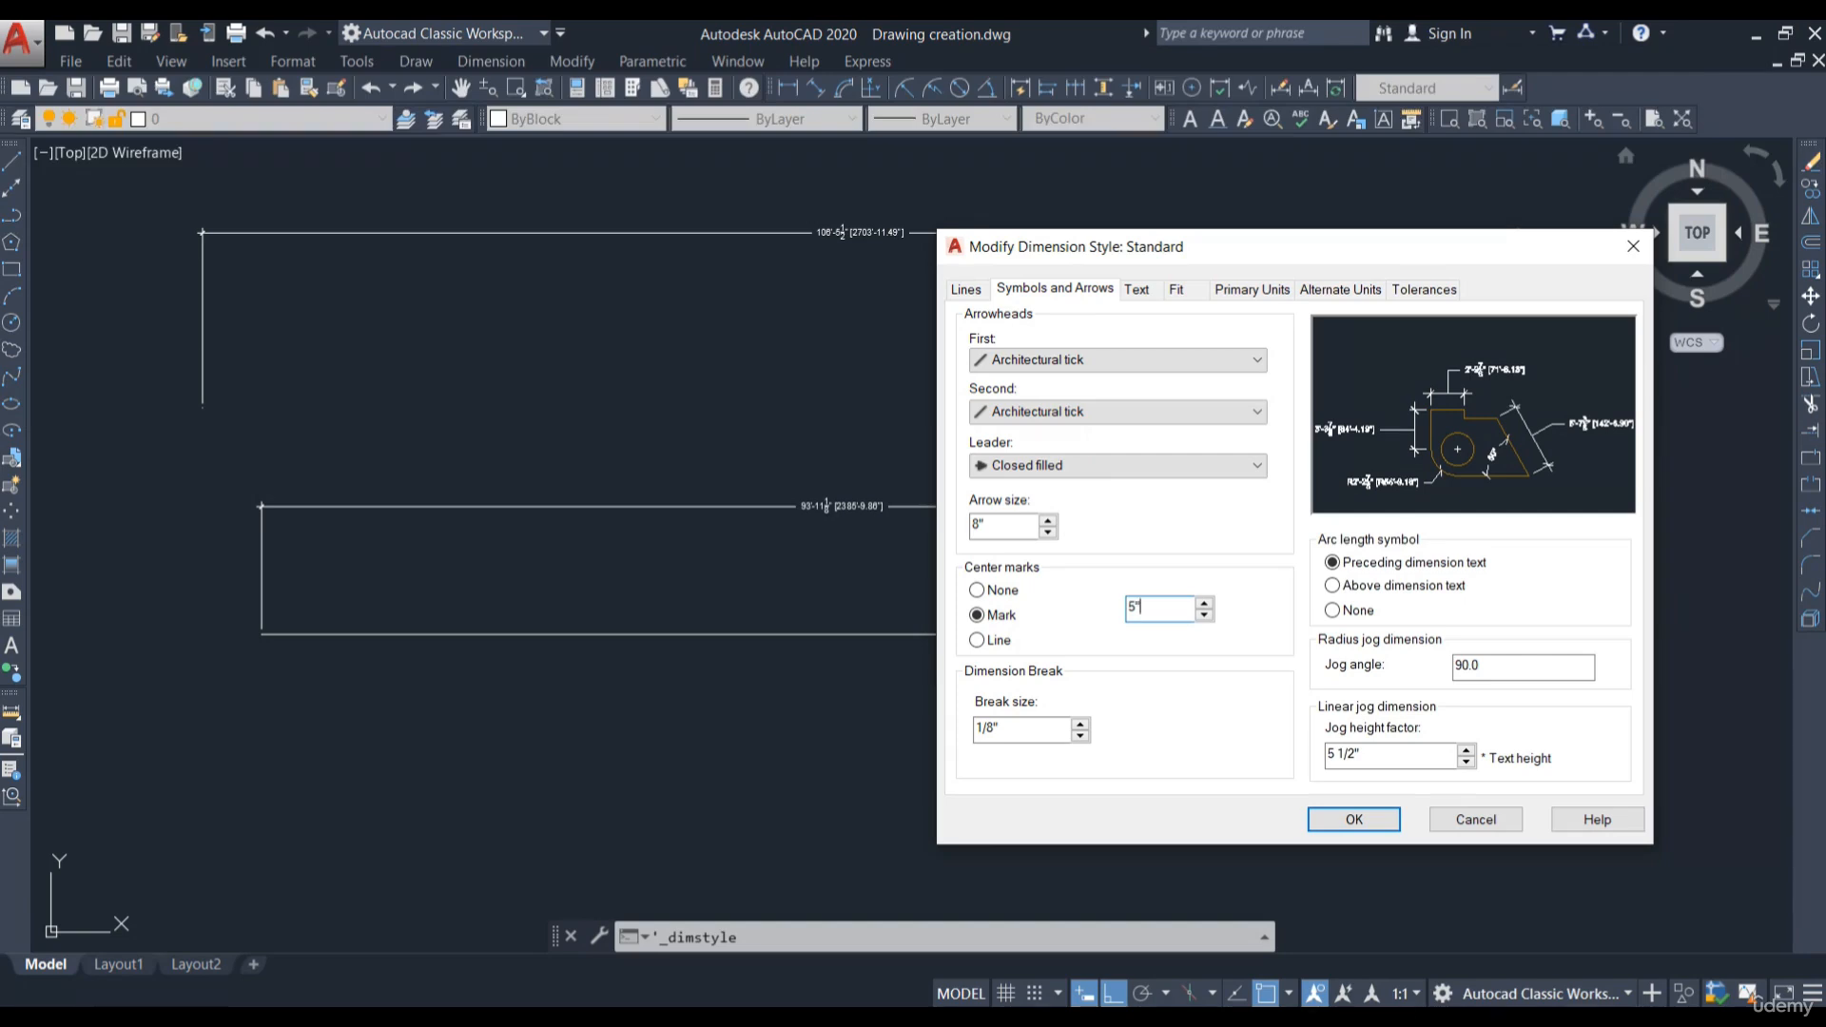
Step: Set the dimension text height to 1' and the text alignment to Horizontal
click(1137, 289)
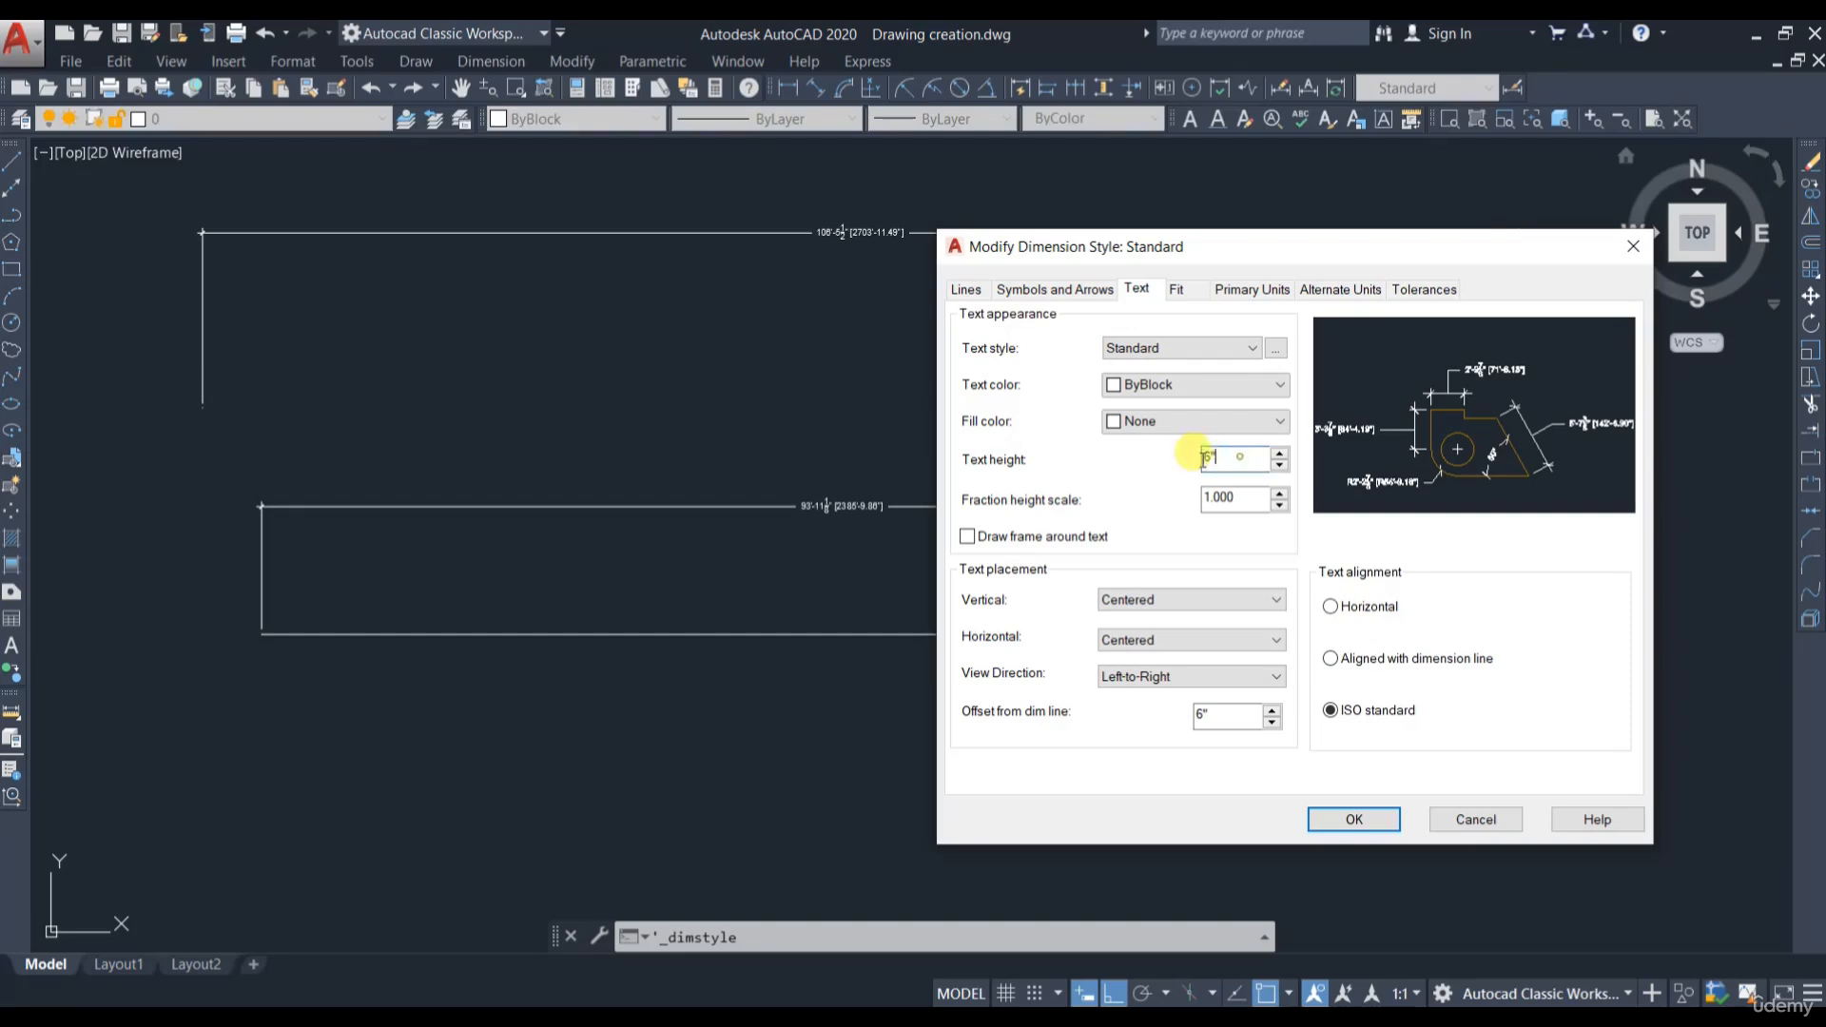
double_click(1242, 465)
click(1360, 606)
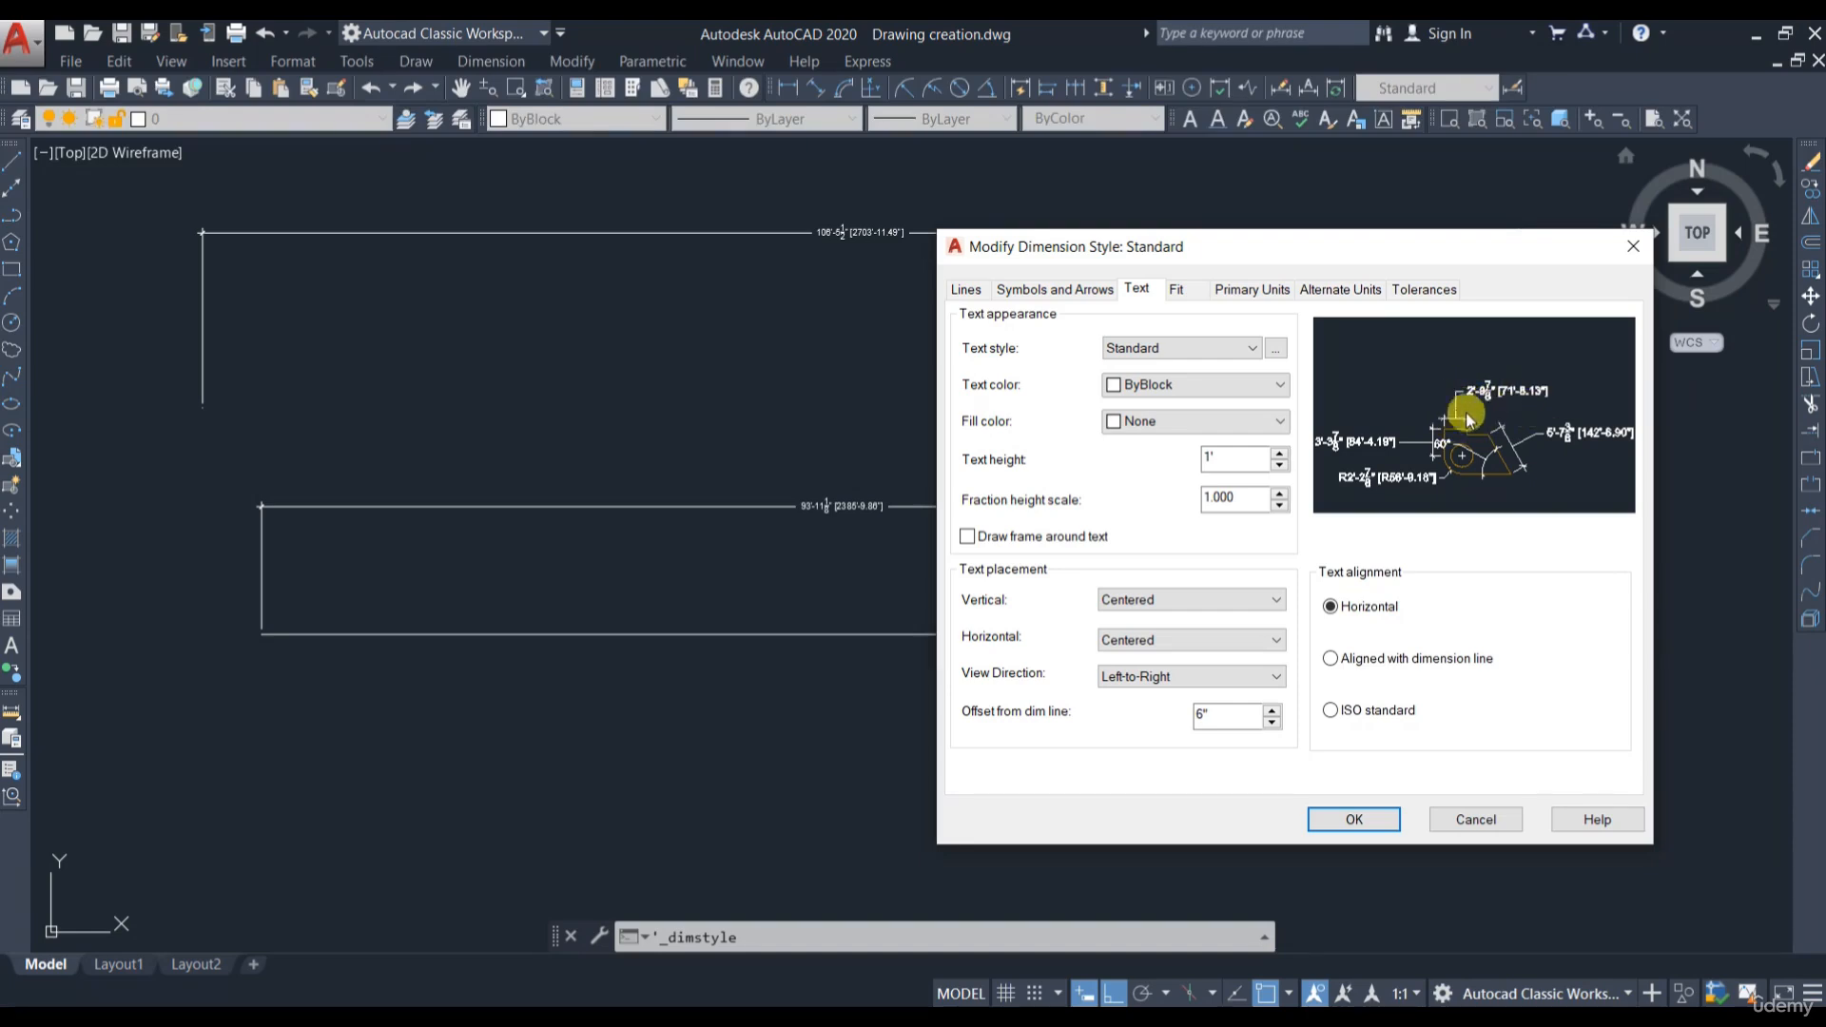
Step: Set the primary units precision to 0'-0", save the Standard style, and inspect the updated ticks and dimension text
click(1177, 291)
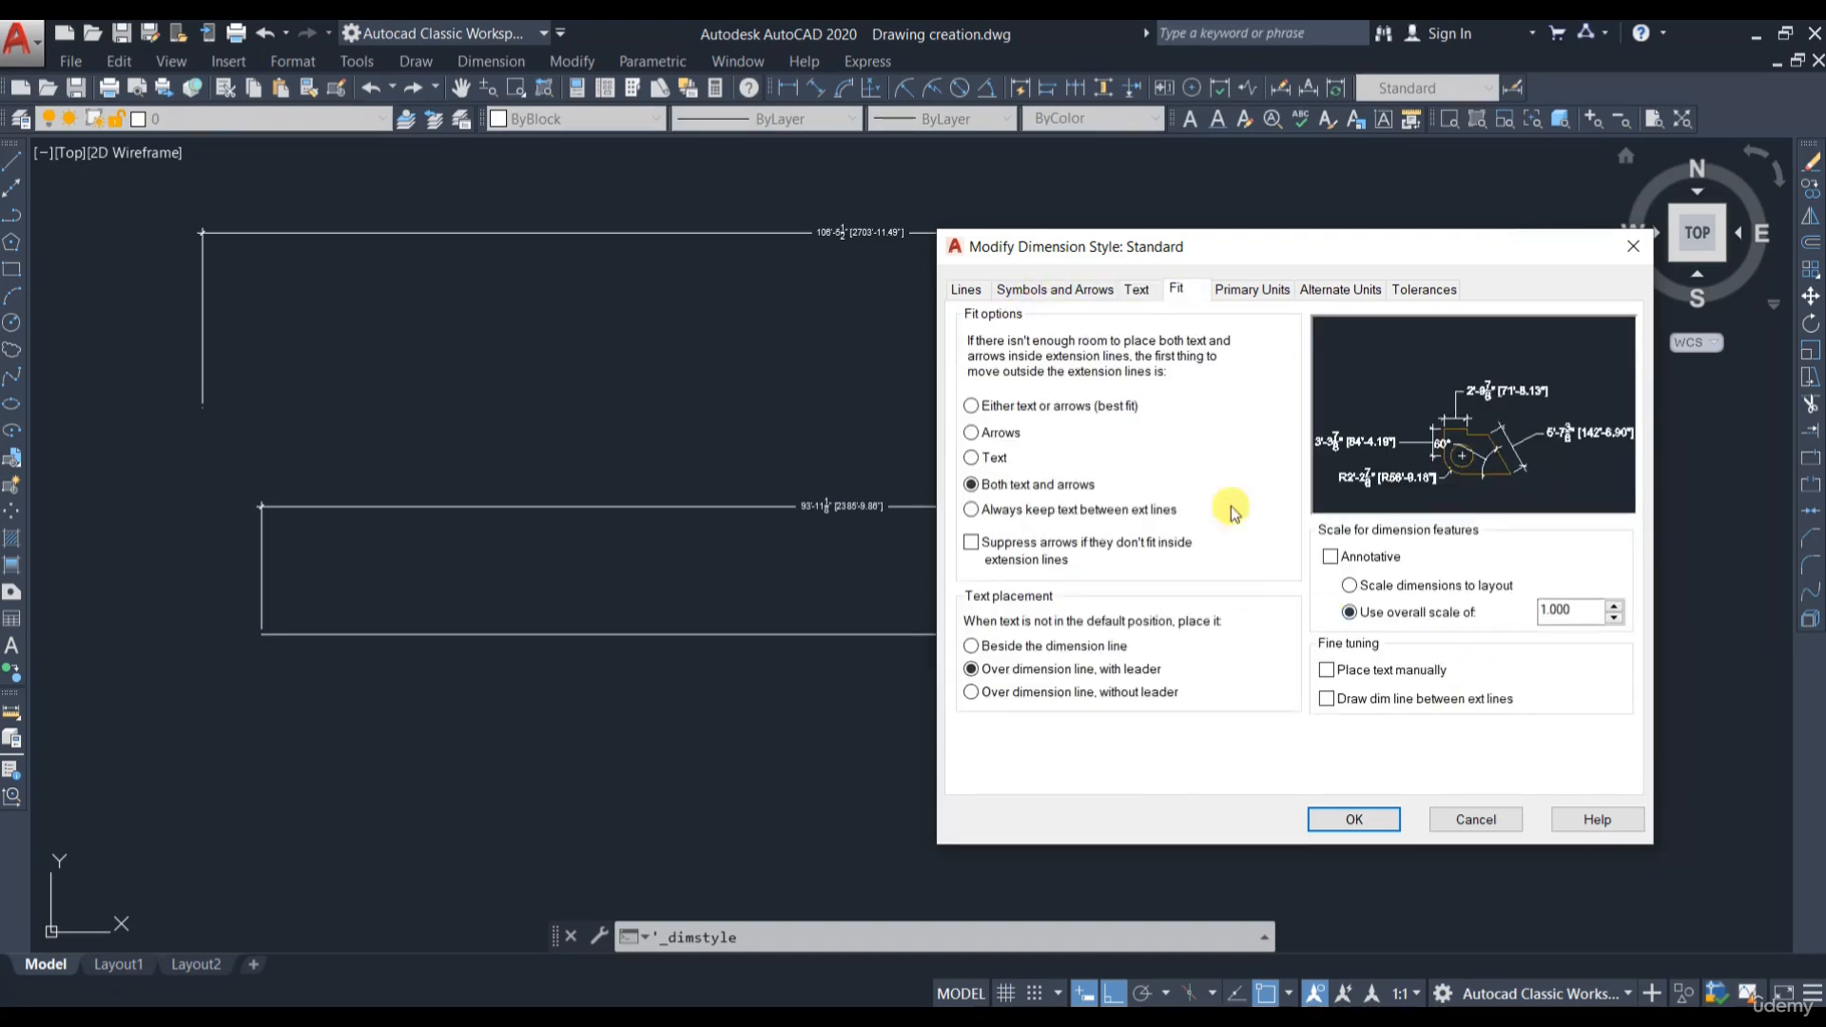
click(1253, 290)
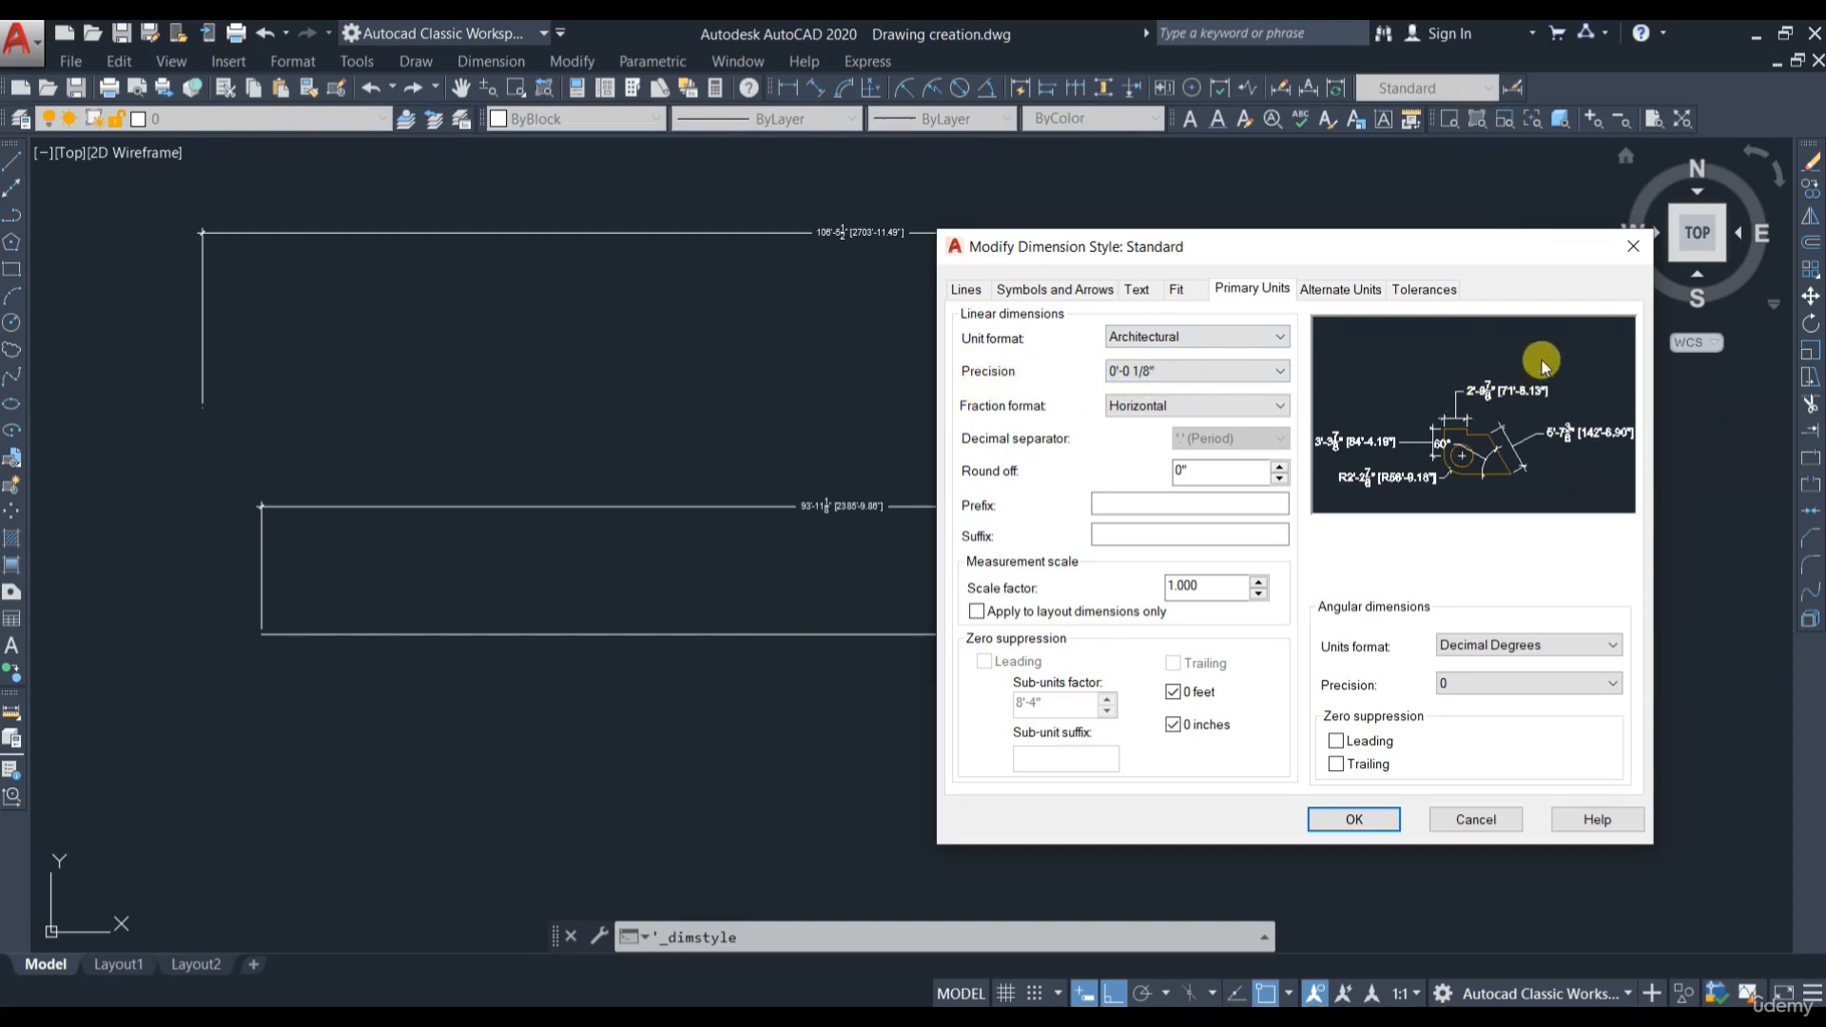
click(1228, 367)
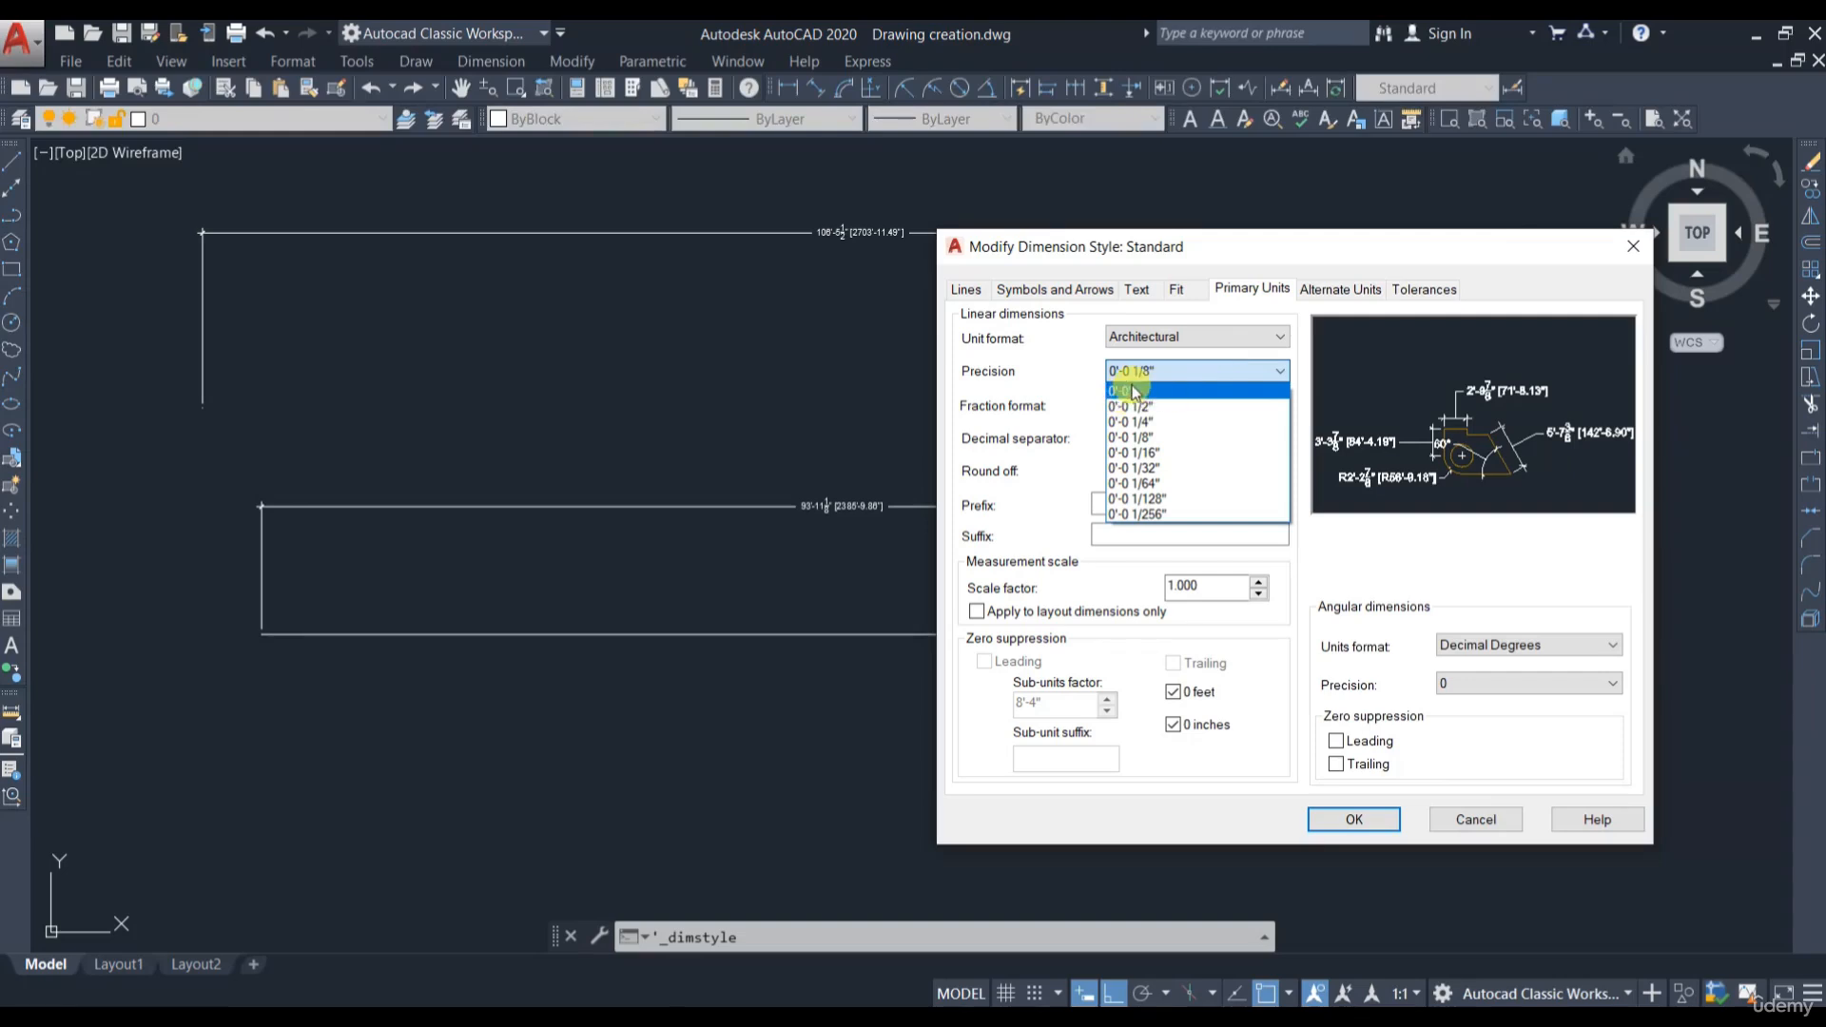
click(1126, 393)
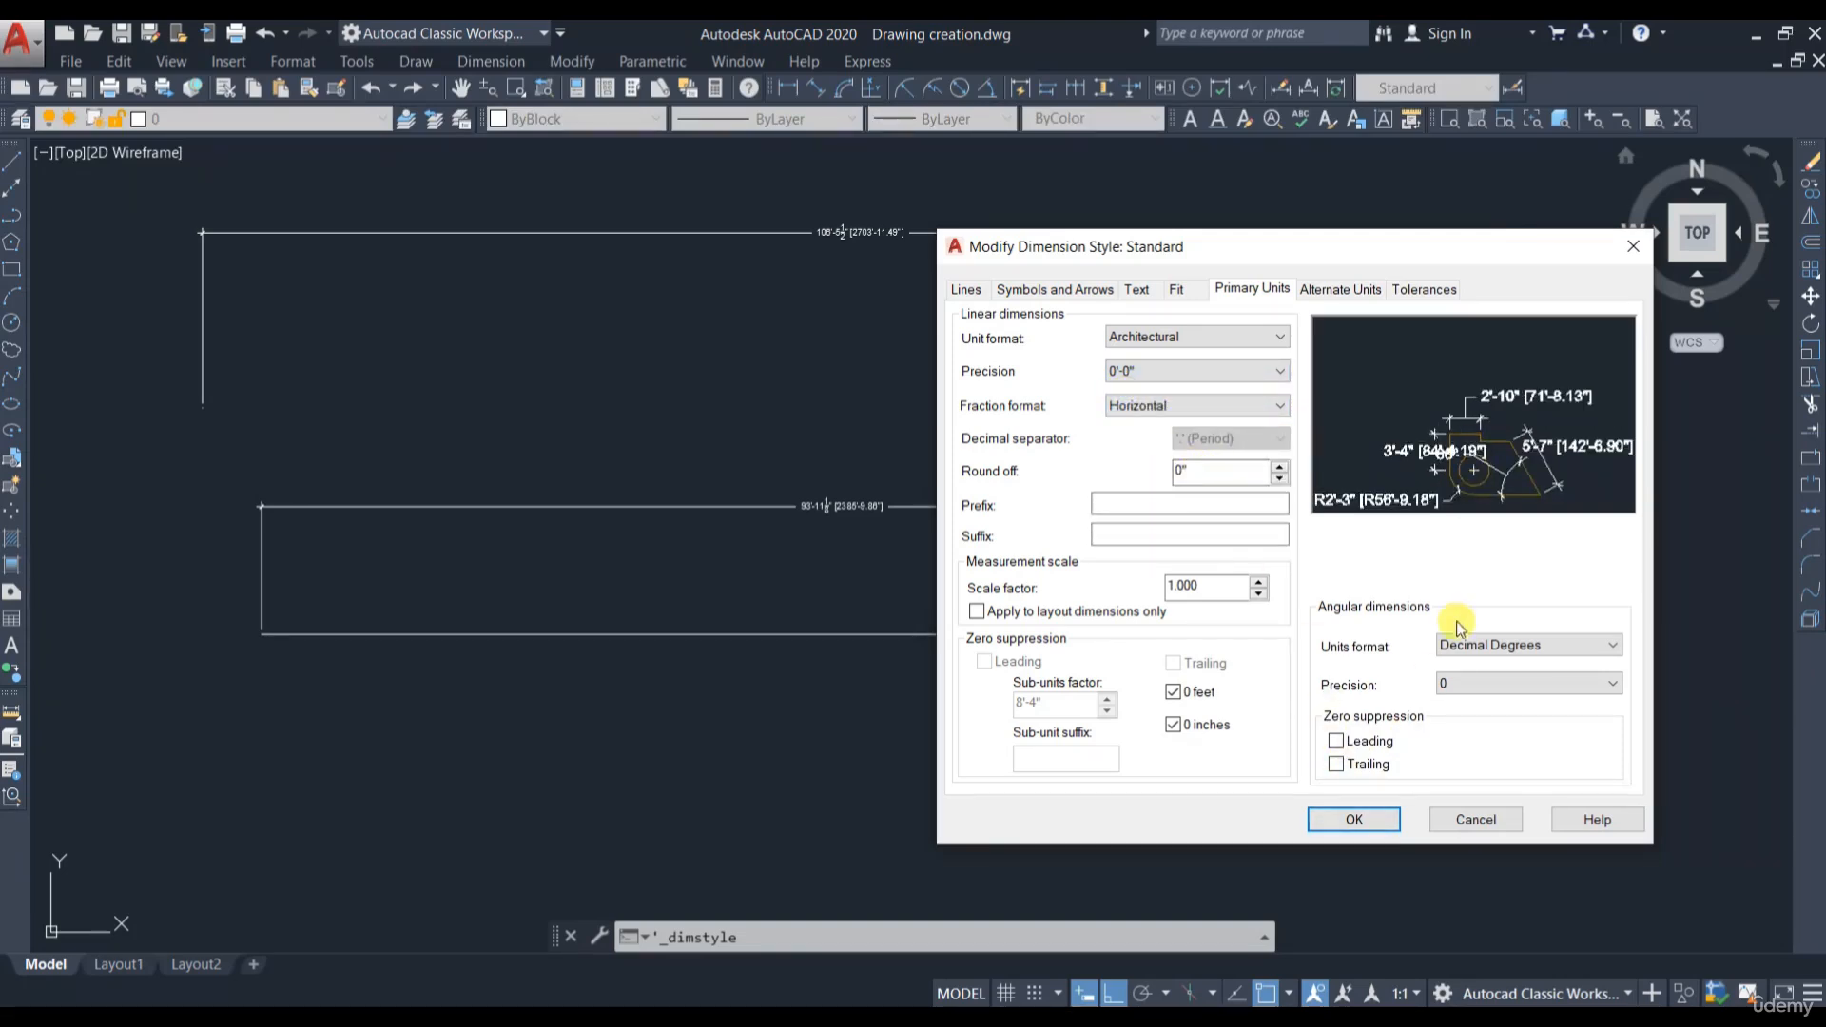
click(1352, 820)
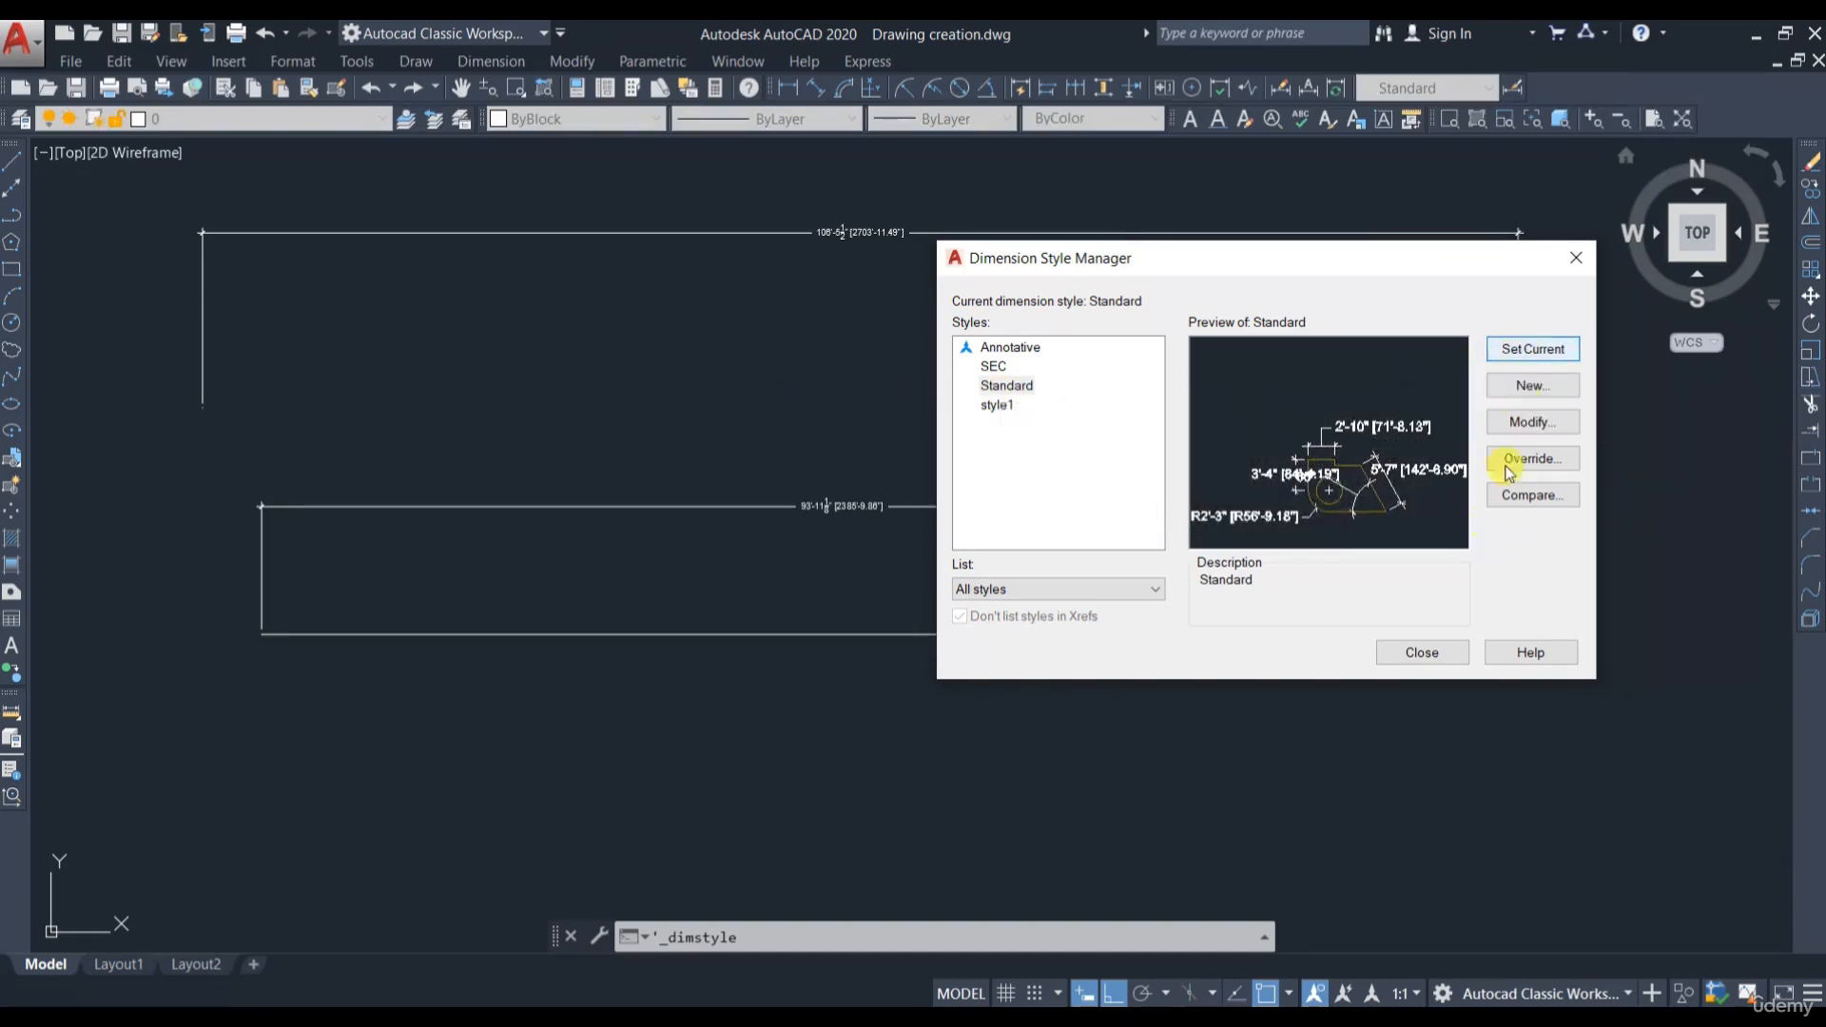
click(1421, 652)
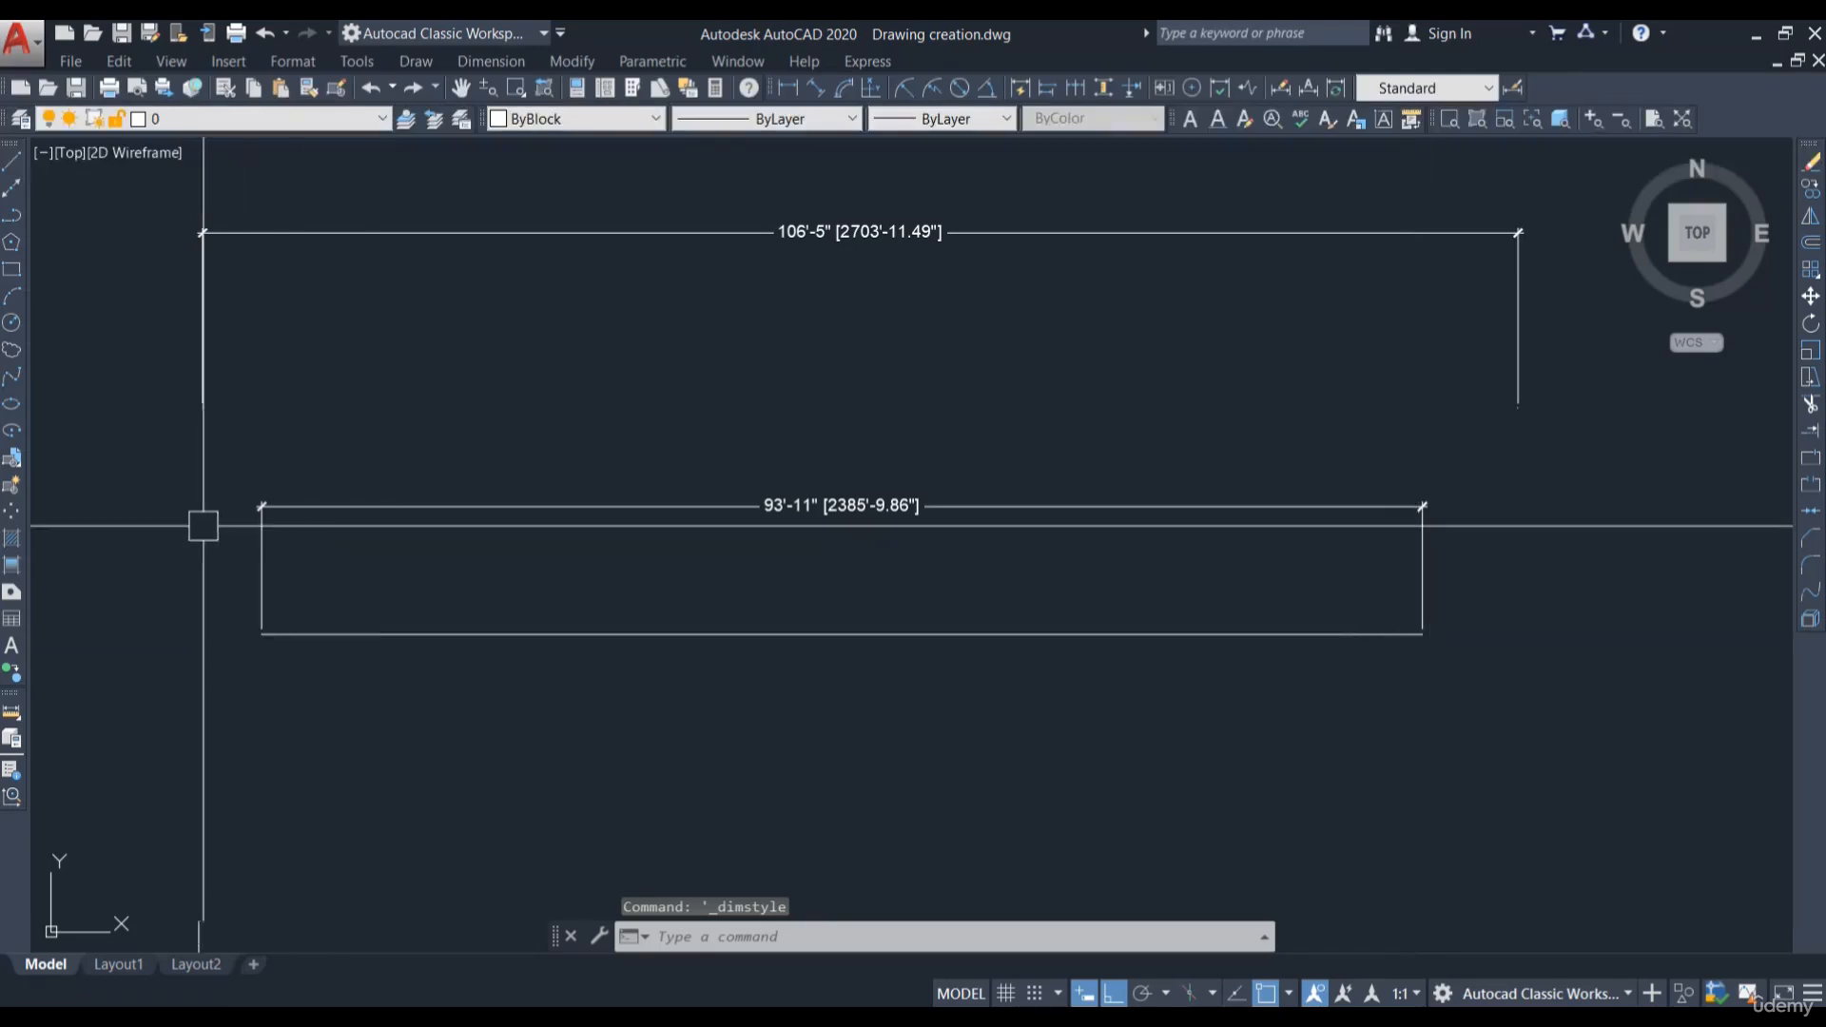
scroll(1483, 514, up, 4)
scroll(1331, 494, up, 2)
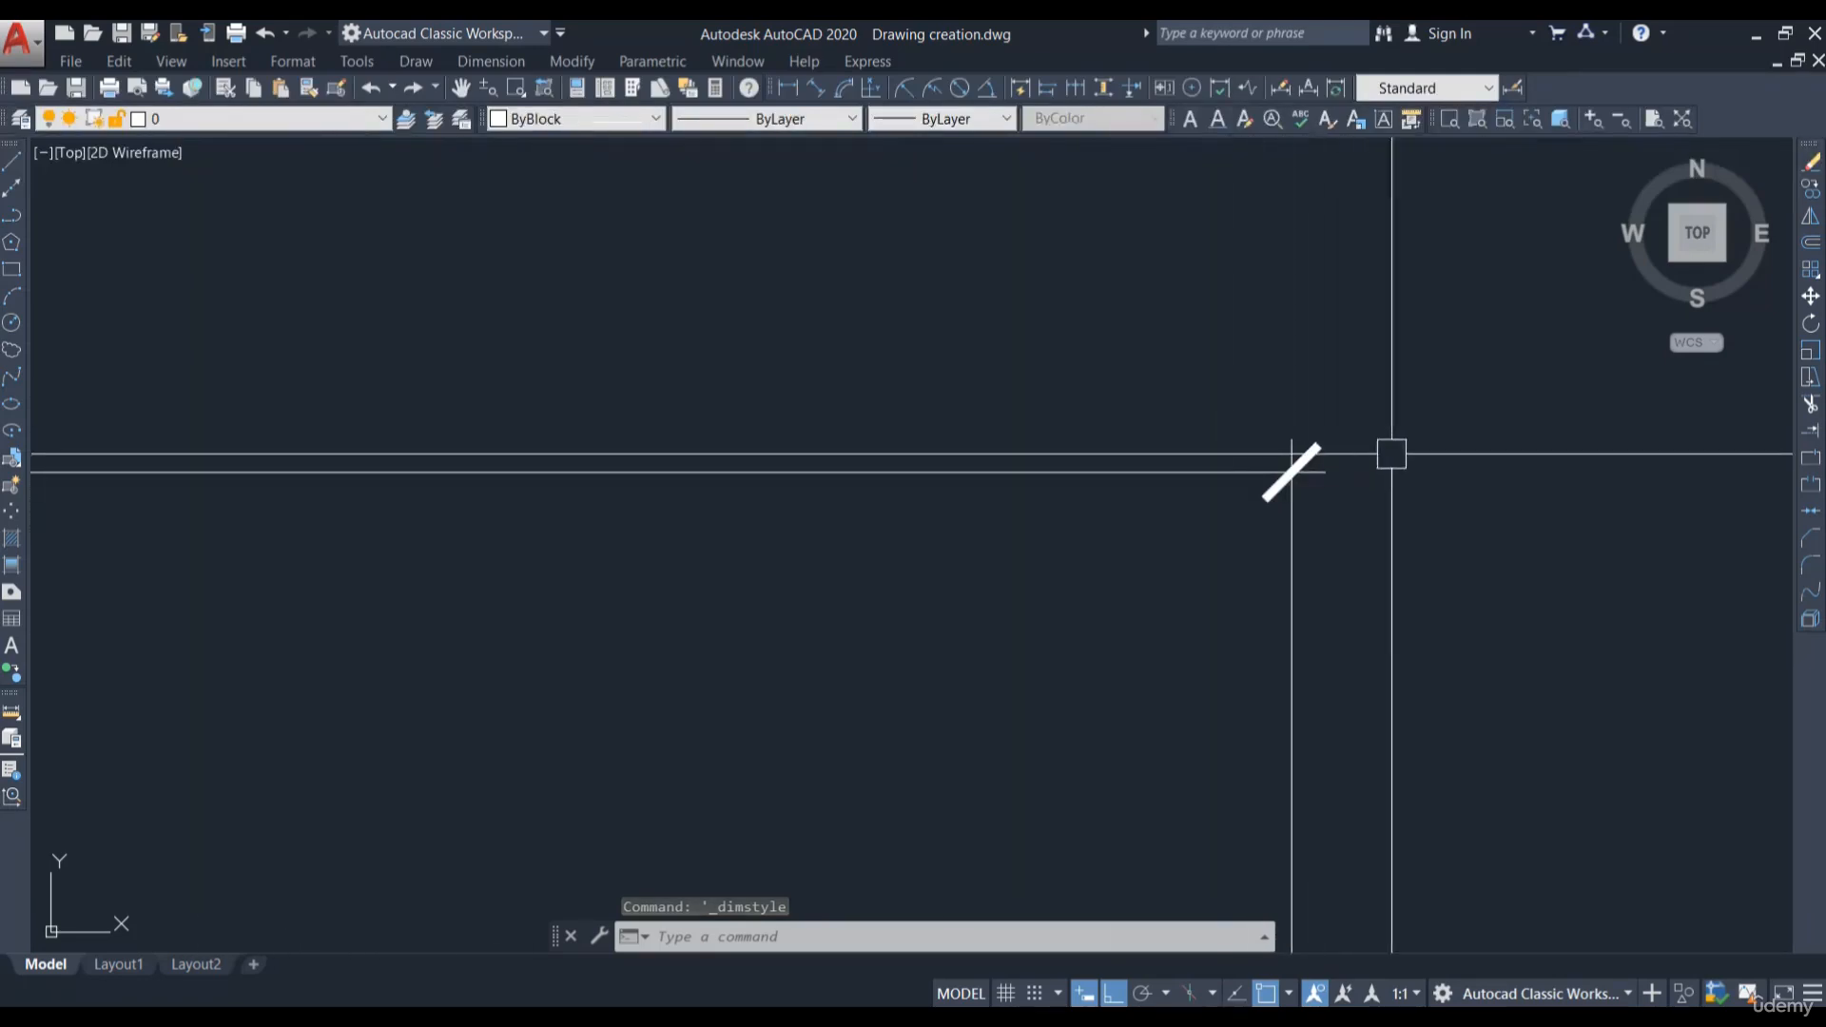
scroll(1465, 466, down, 5)
scroll(1161, 530, up, 6)
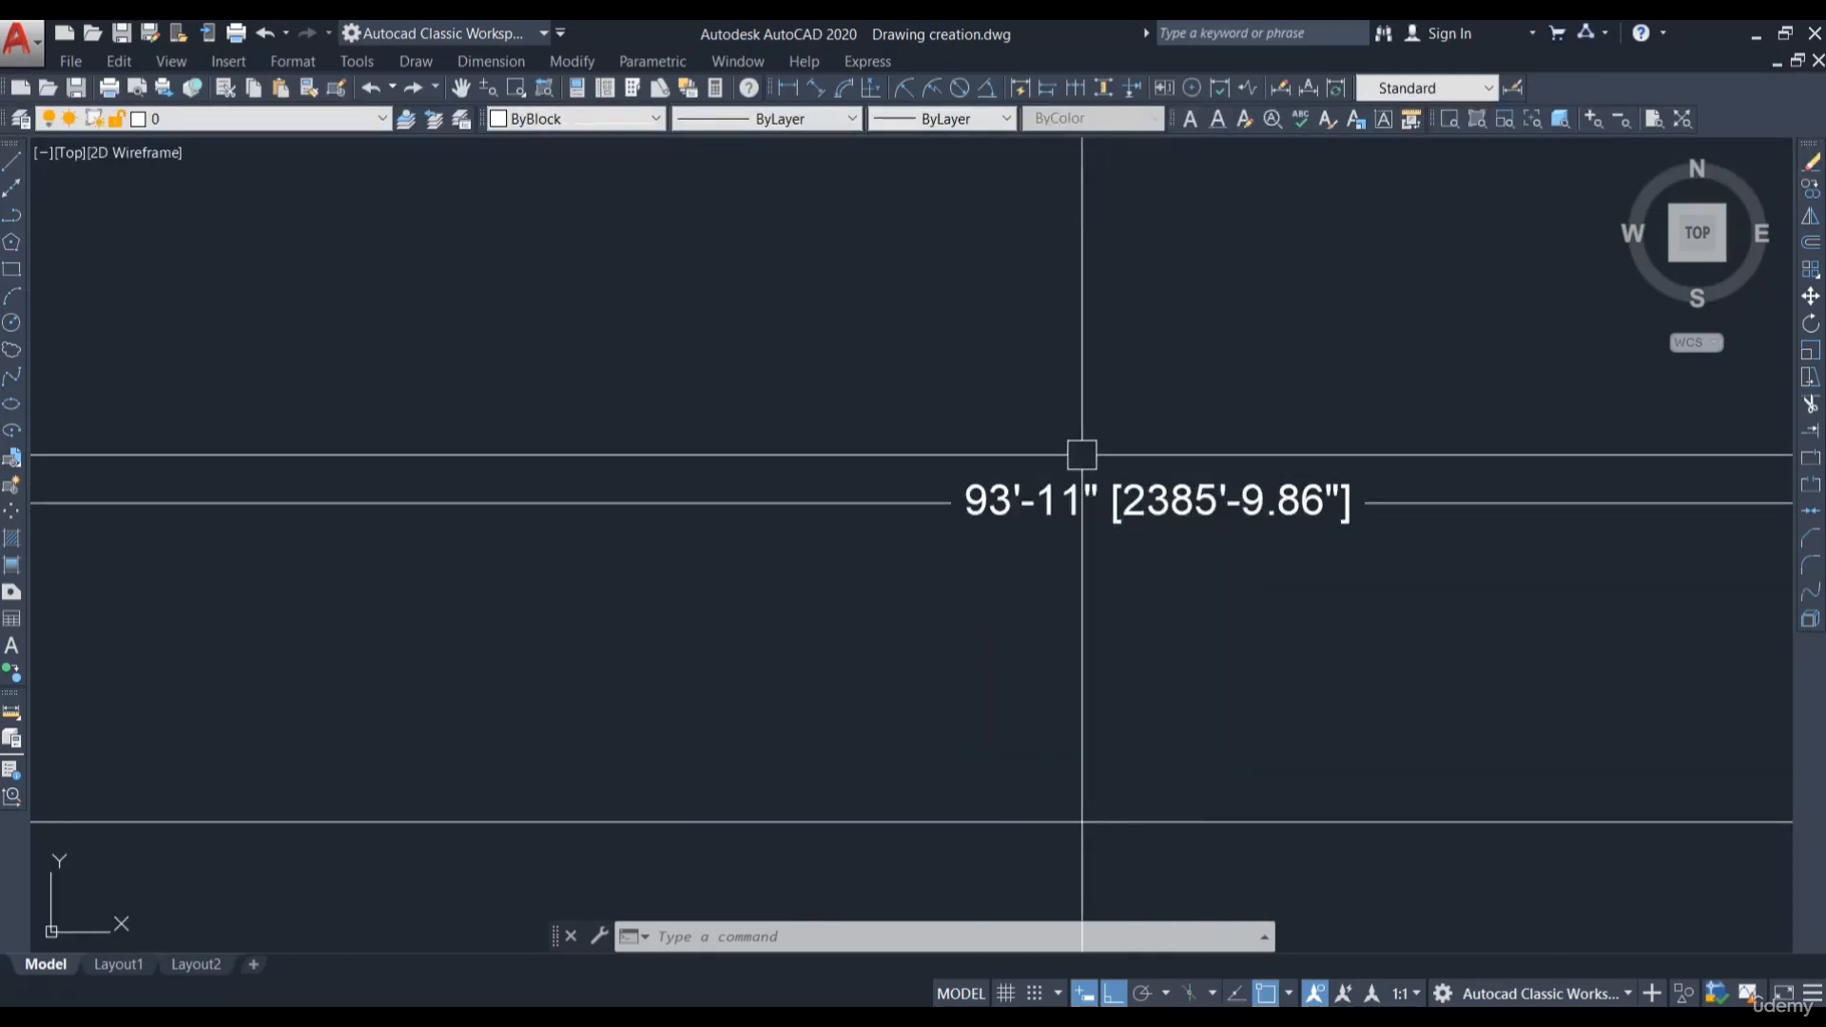
Step: Erase both linear dimensions and the horizontal line beneath the lower one
scroll(1055, 459, down, 6)
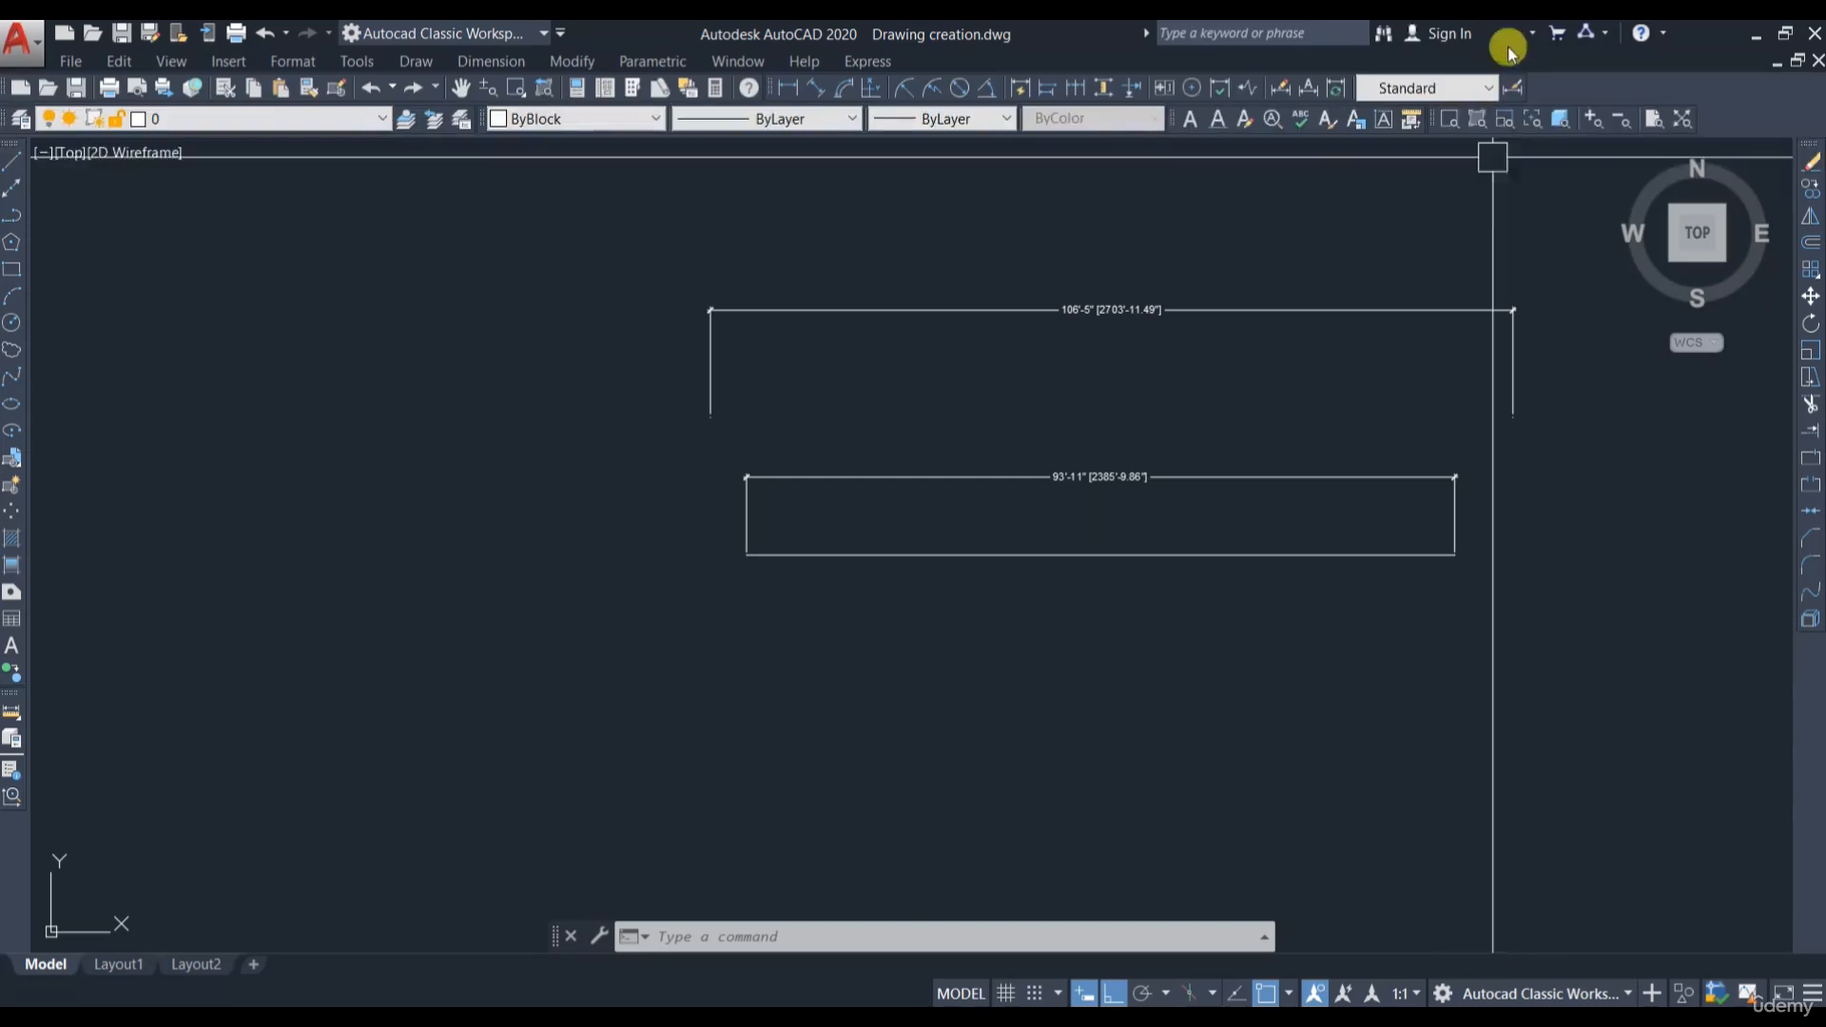
click(1564, 592)
click(678, 201)
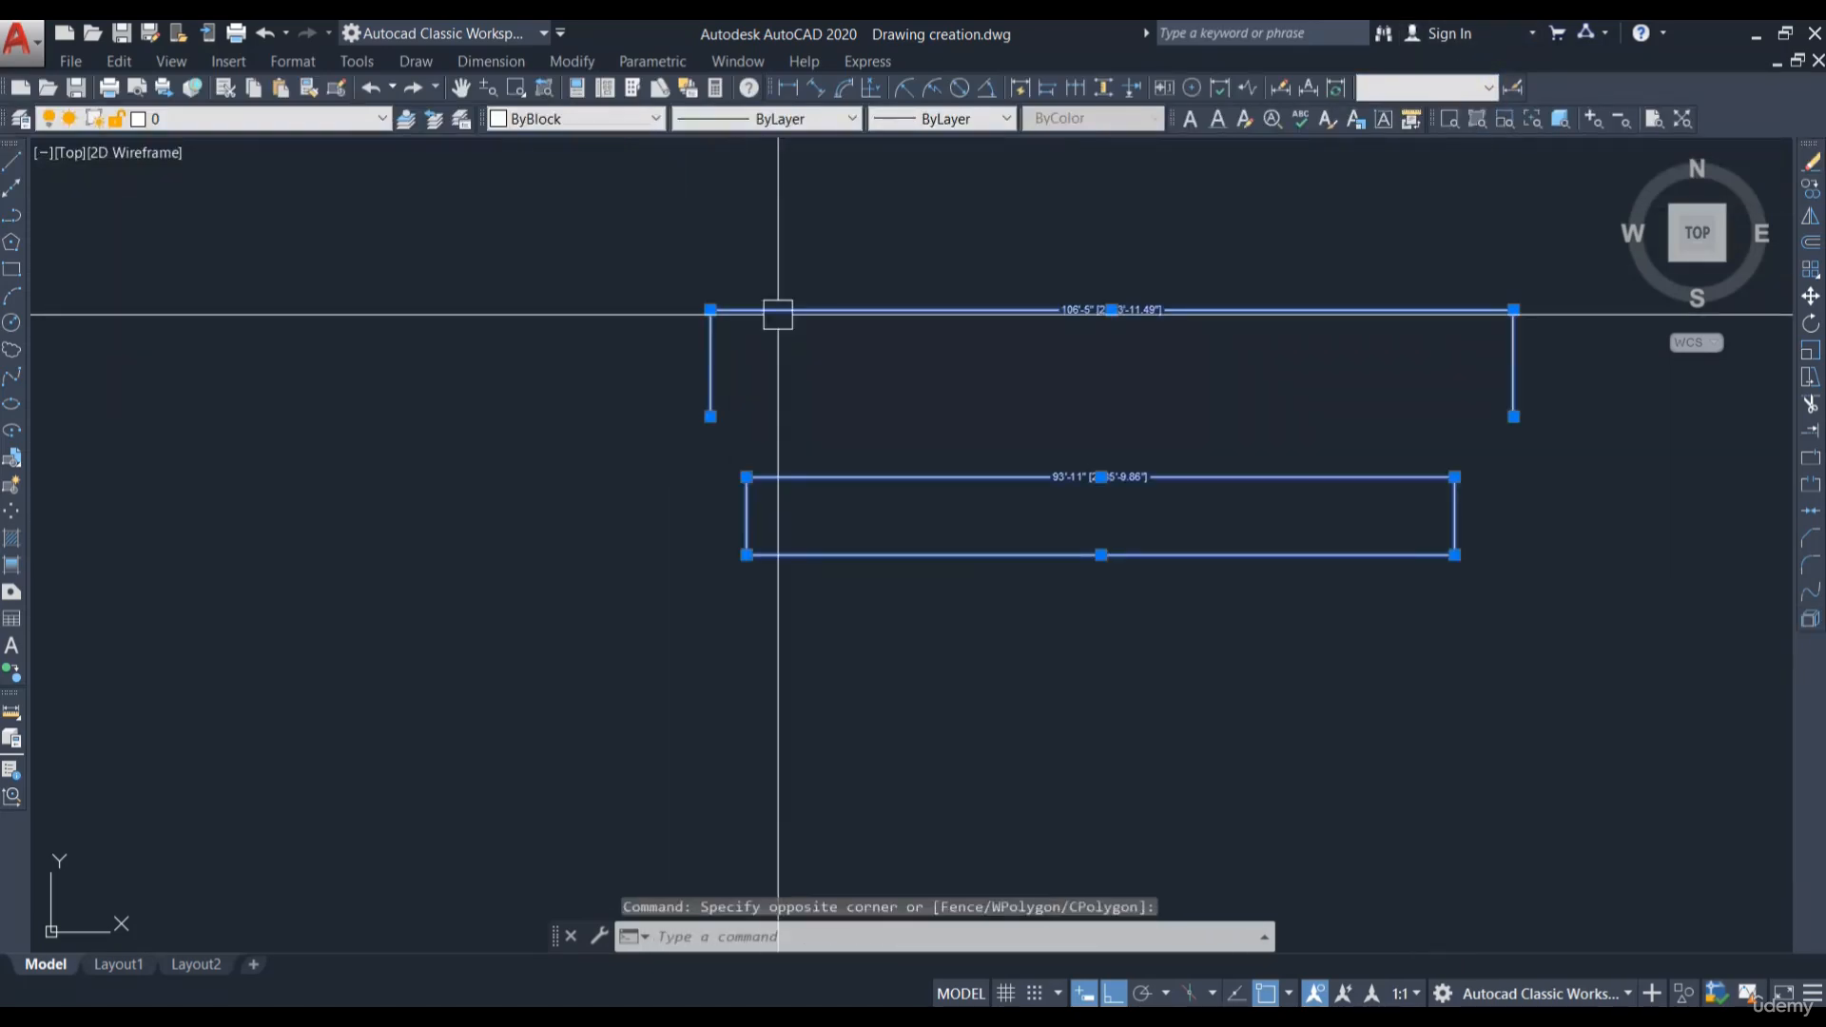
text(e)
key(Return)
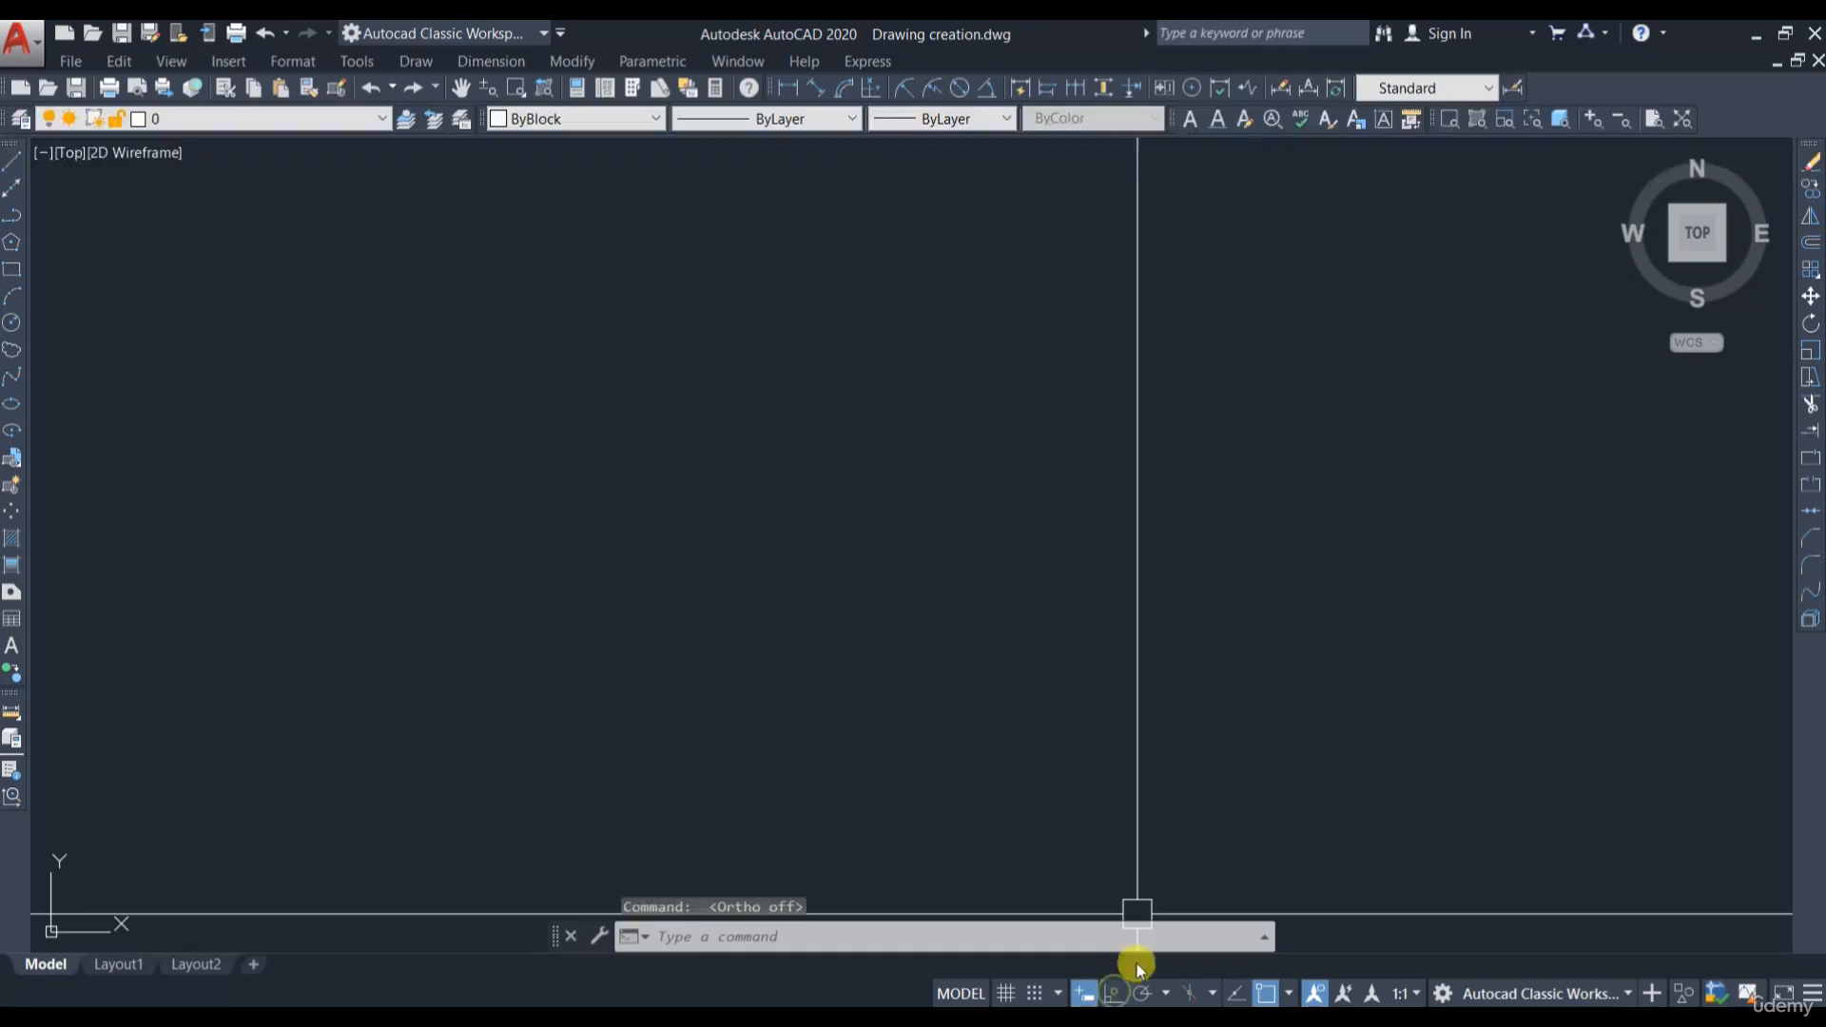
Step: Draw a single line about 115' long that slopes gently downward from its start point
click(12, 162)
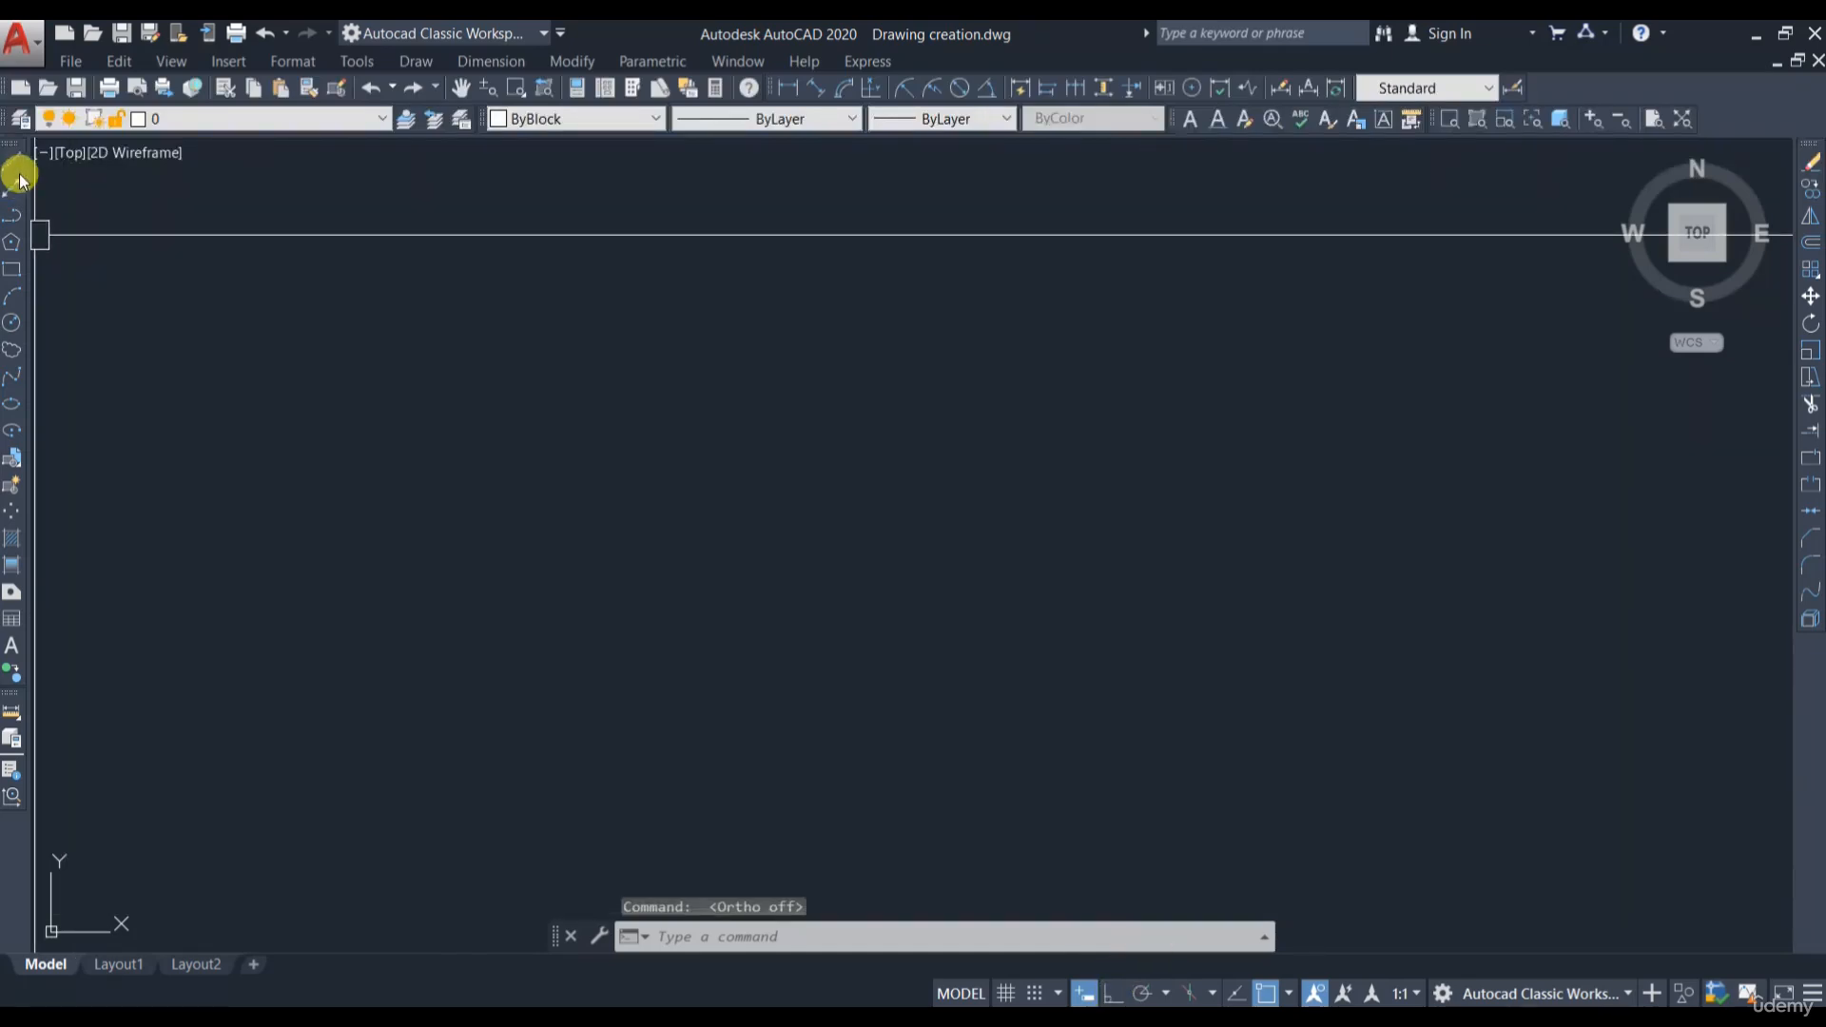
click(619, 396)
click(1475, 538)
key(Return)
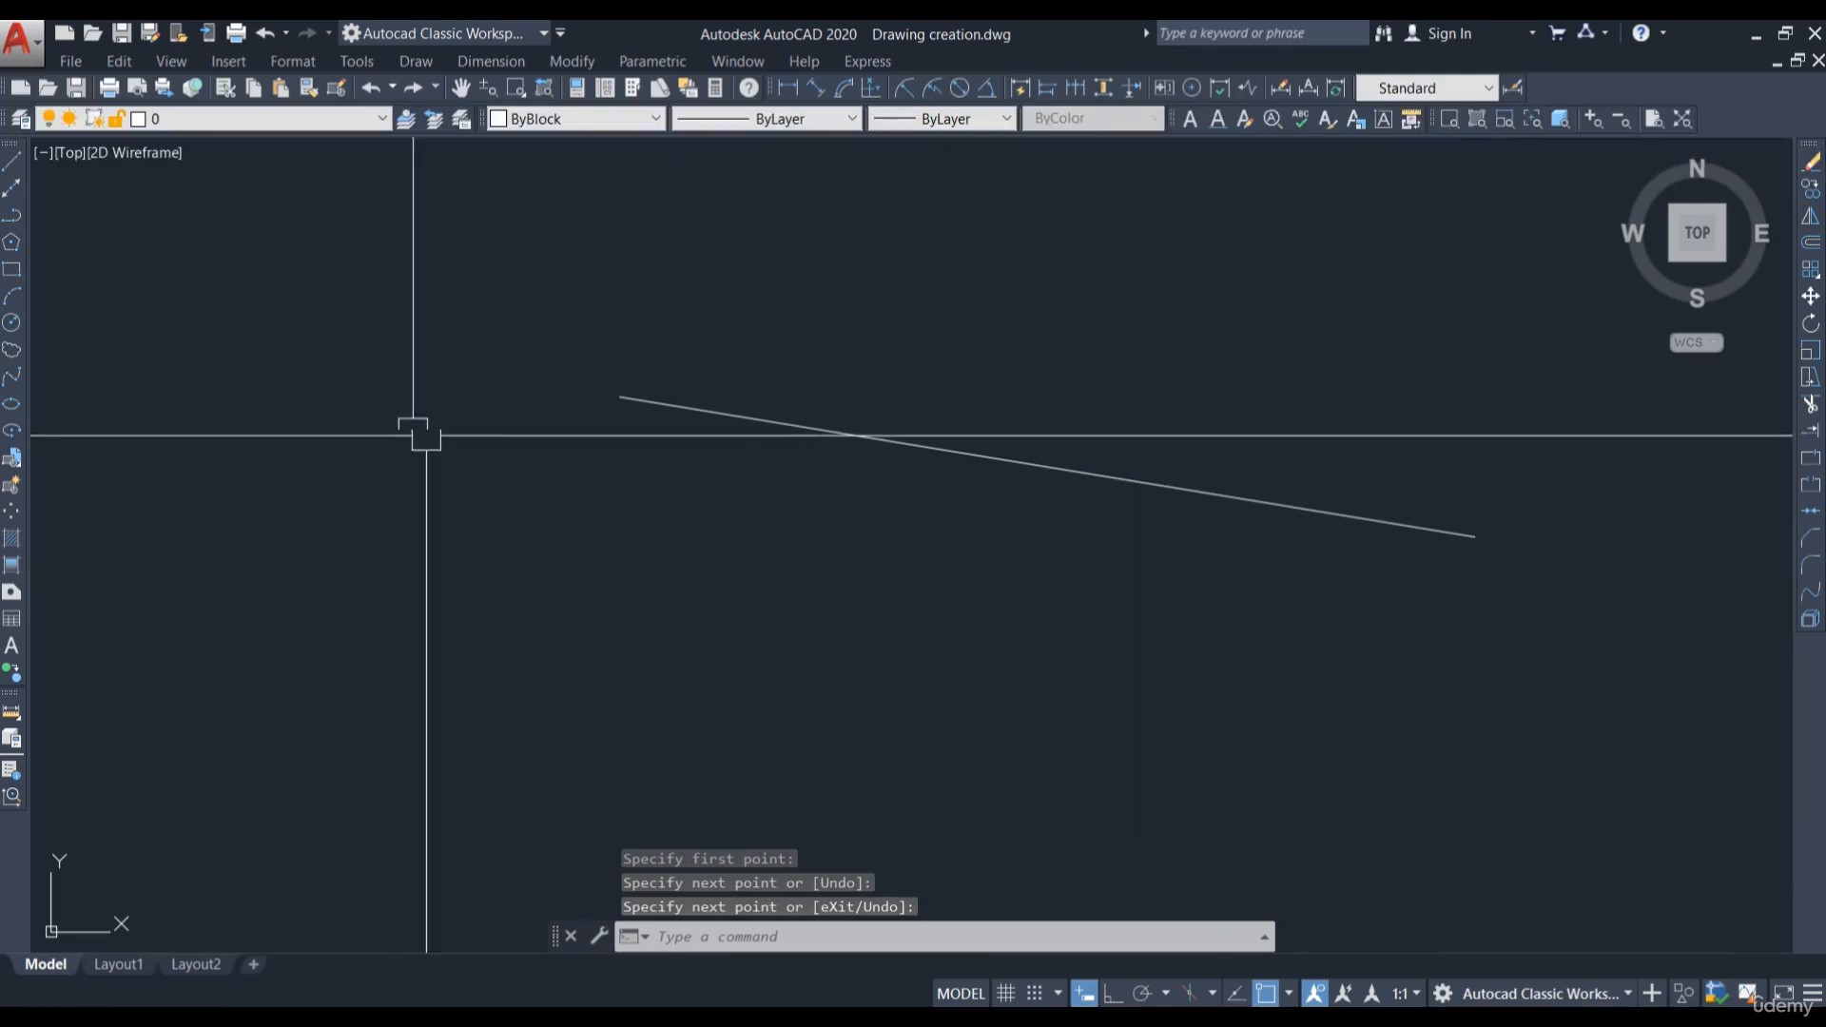
middle_drag(897, 511, 860, 499)
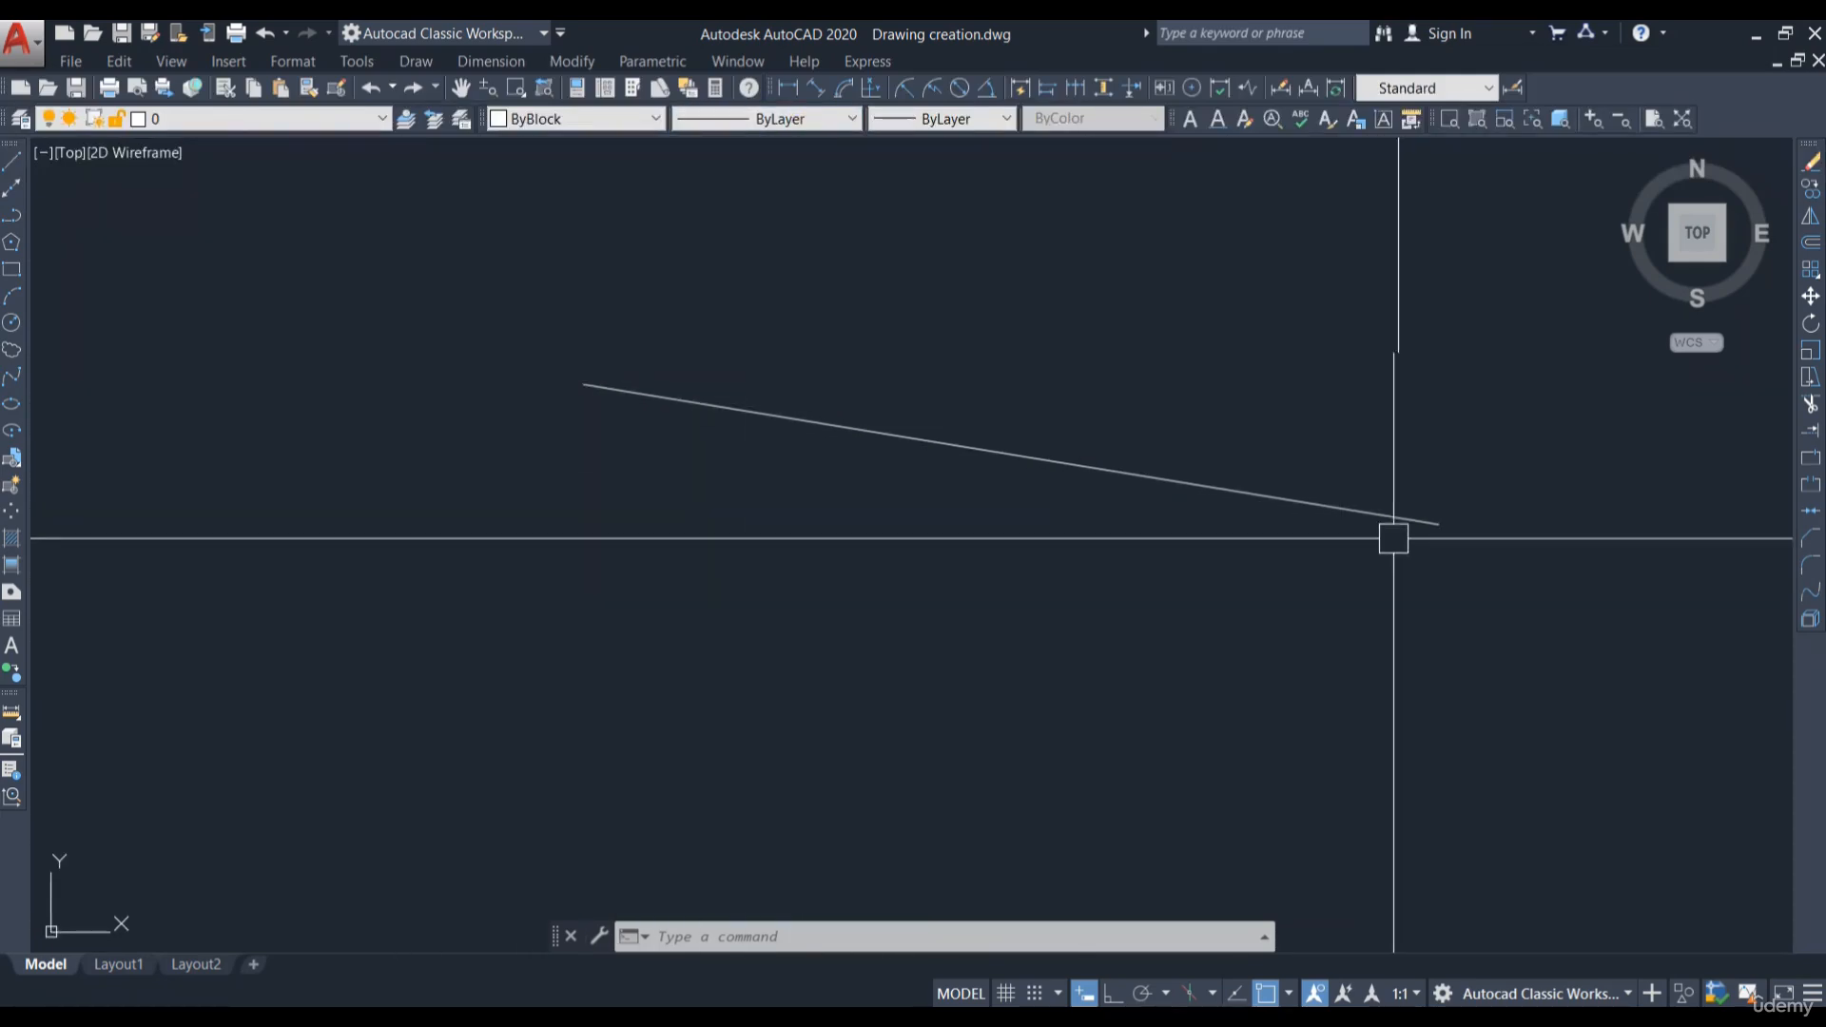
middle_drag(1394, 538, 1352, 602)
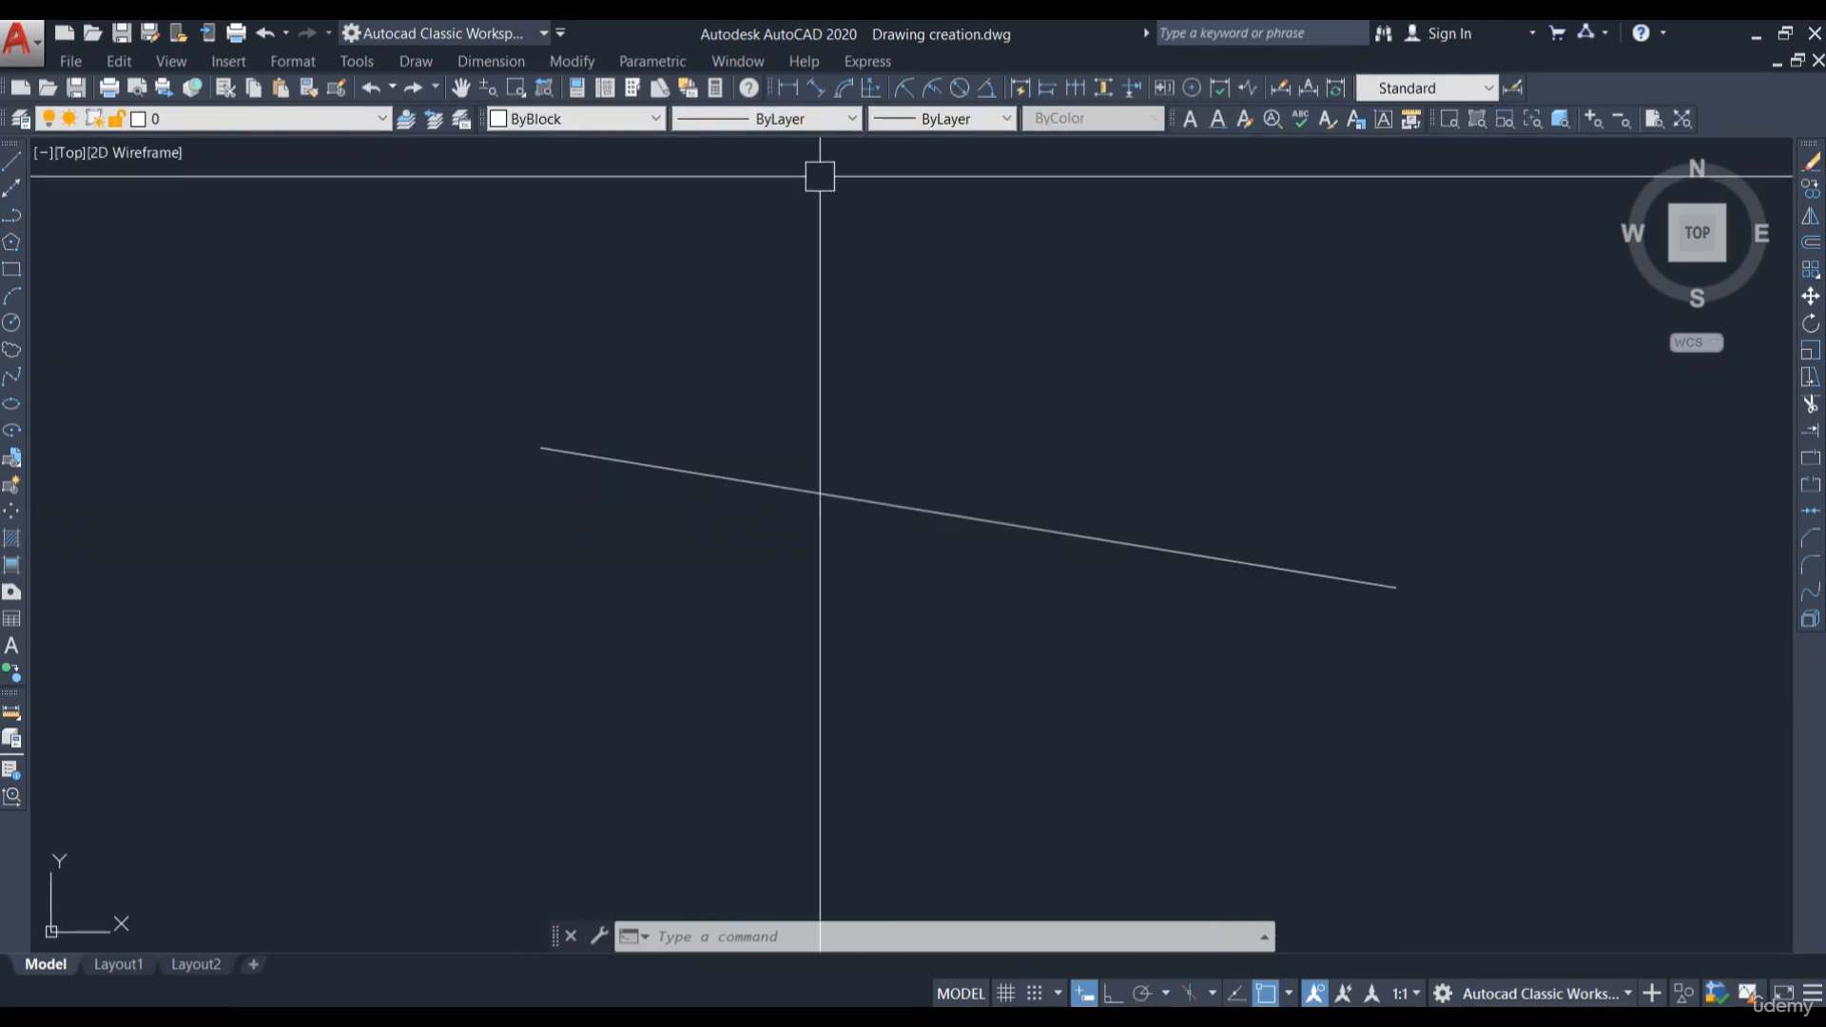
Step: Add an aligned dimension between the endpoints of the gently sloping line, placed above it, and inspect its text
click(819, 87)
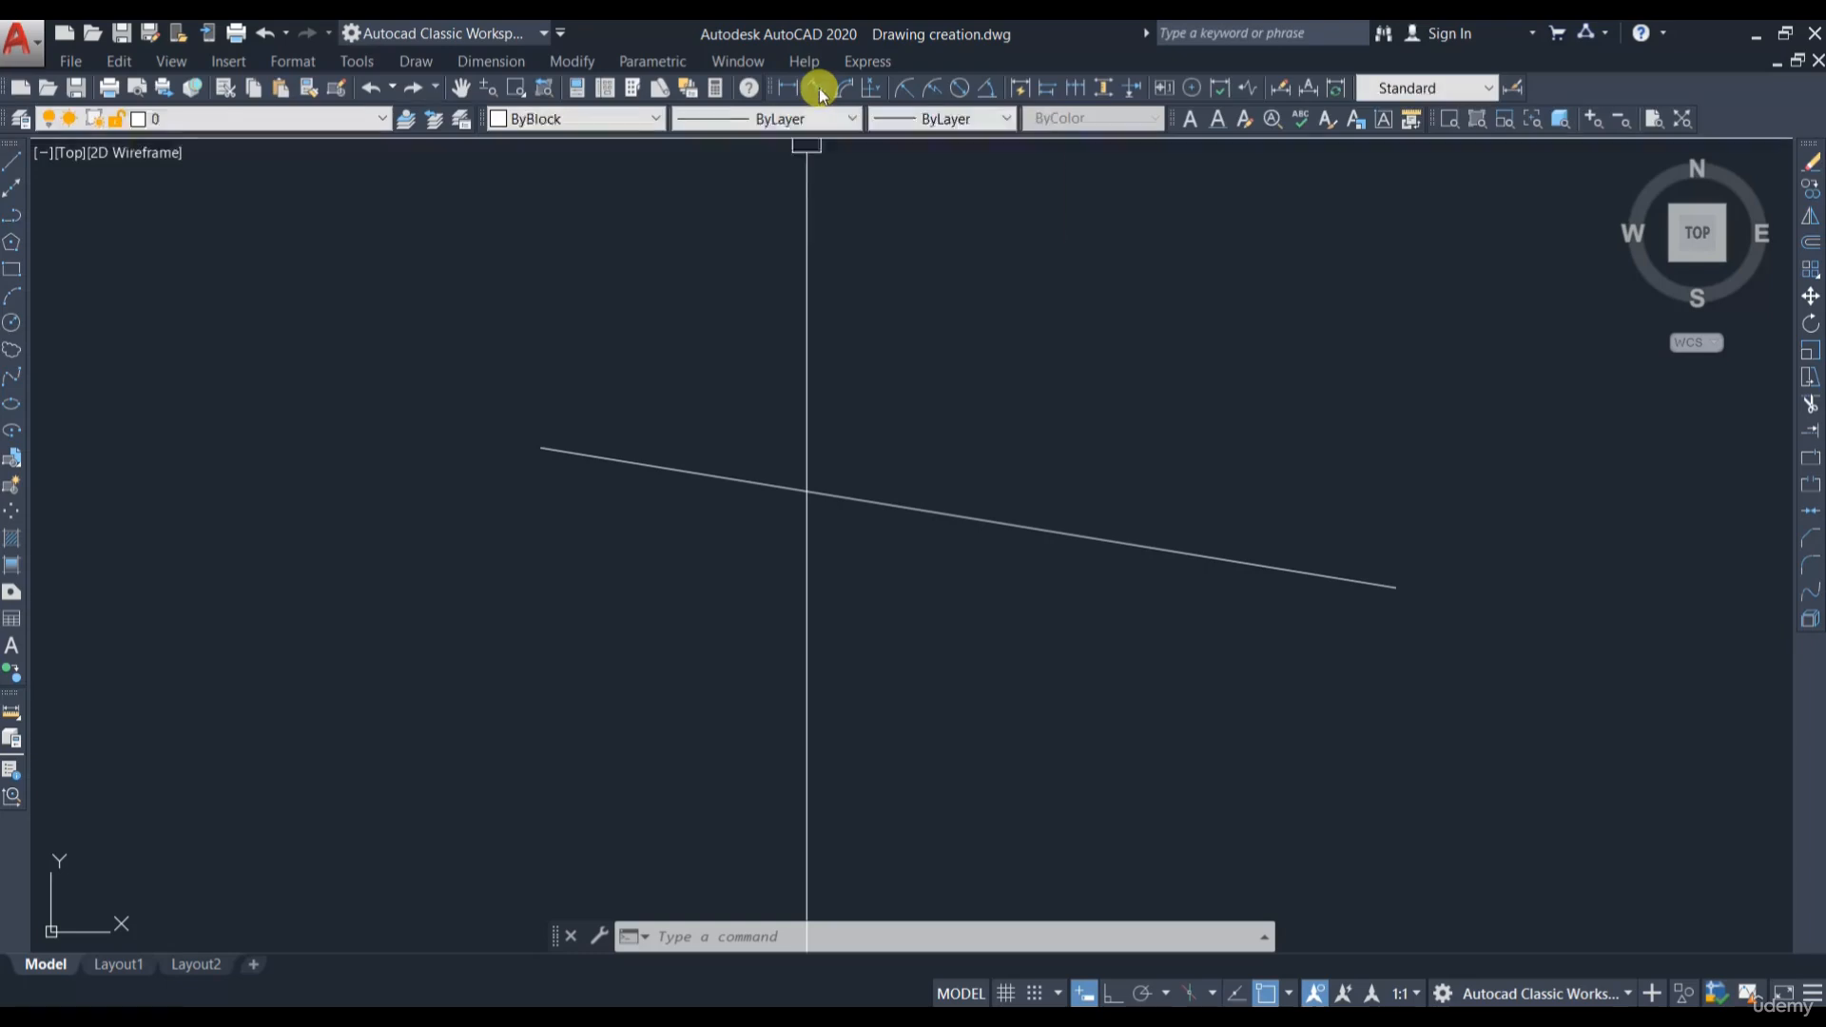
click(540, 446)
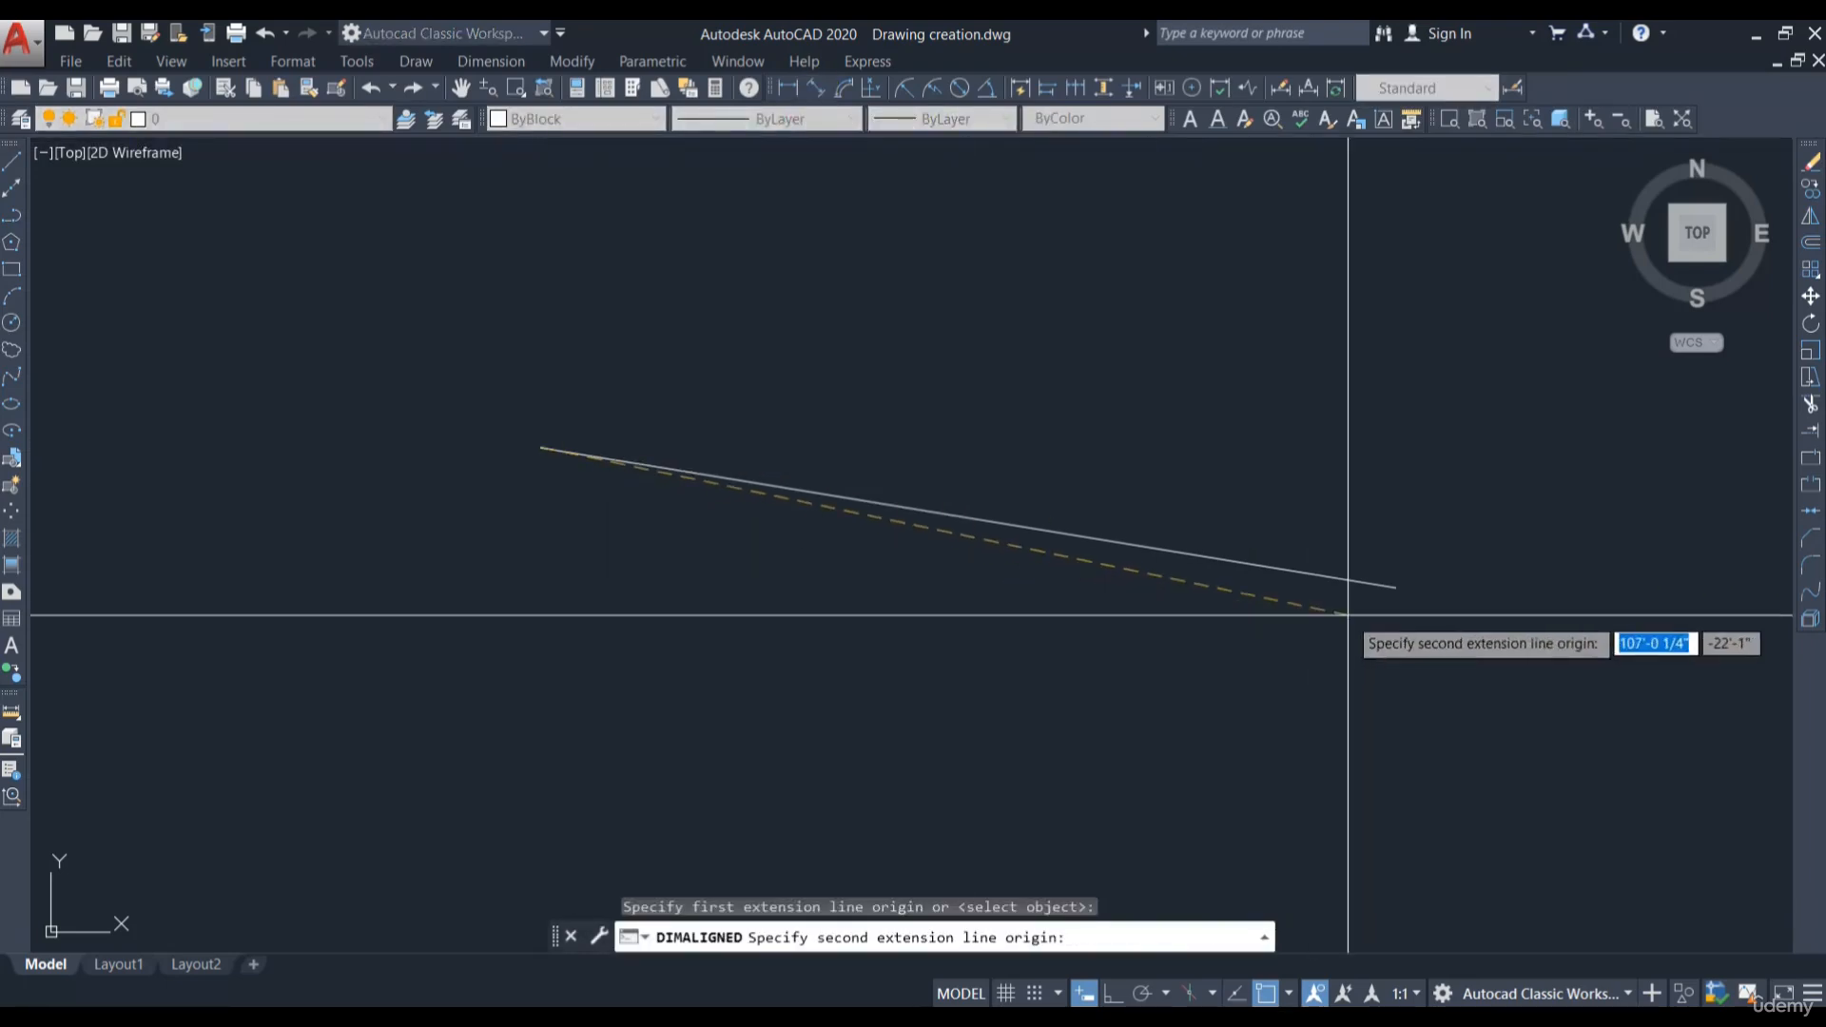
click(1396, 586)
click(1405, 469)
scroll(951, 399, up, 4)
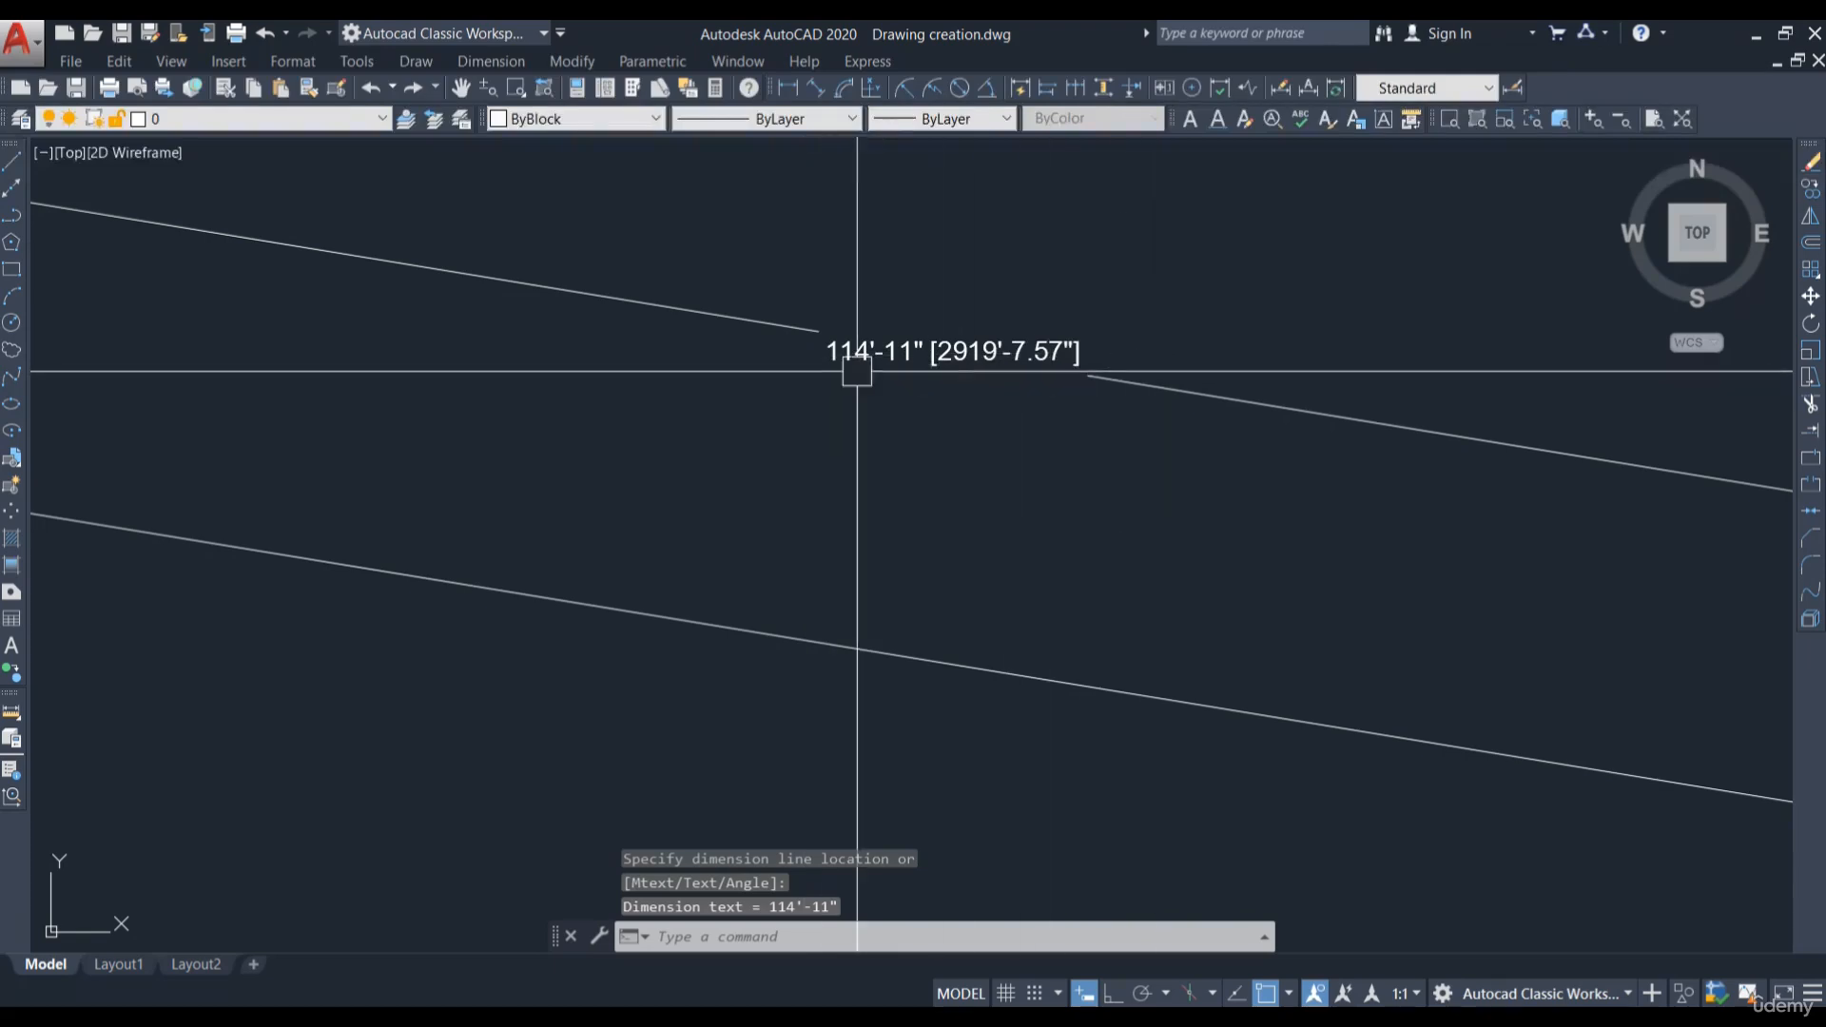
scroll(1065, 396, down, 3)
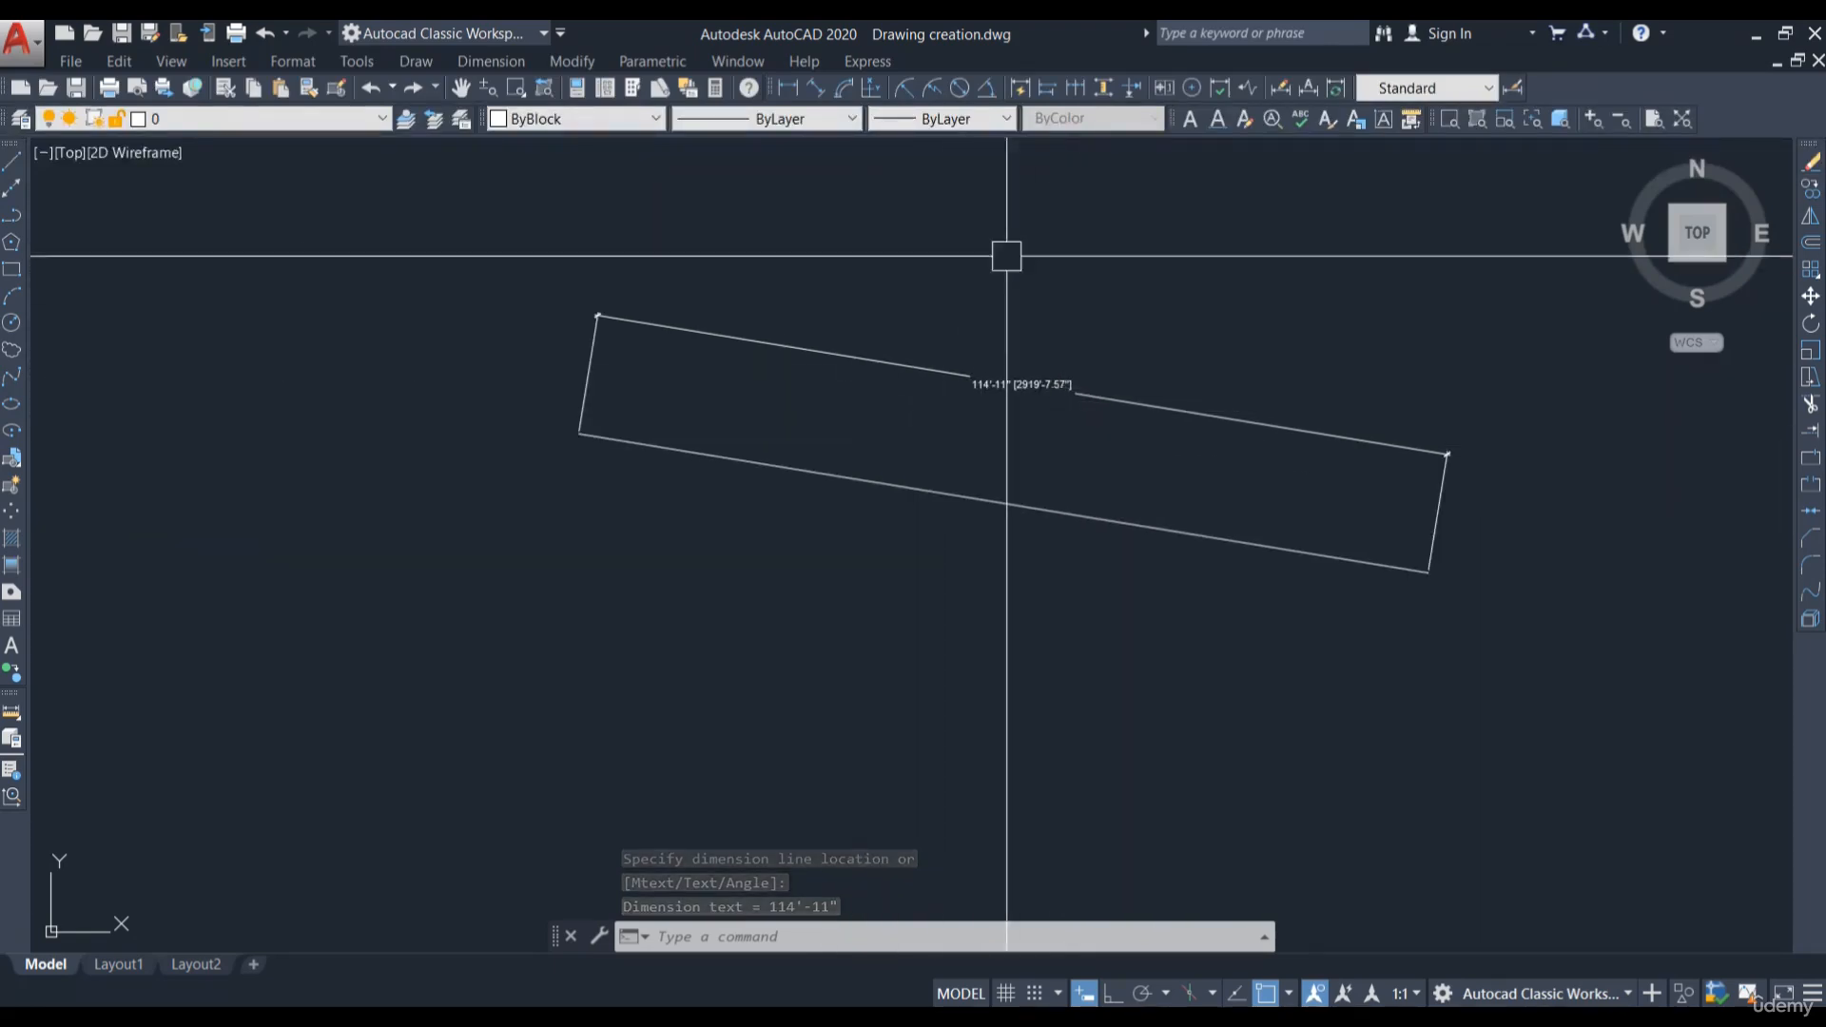
middle_drag(946, 374, 1002, 354)
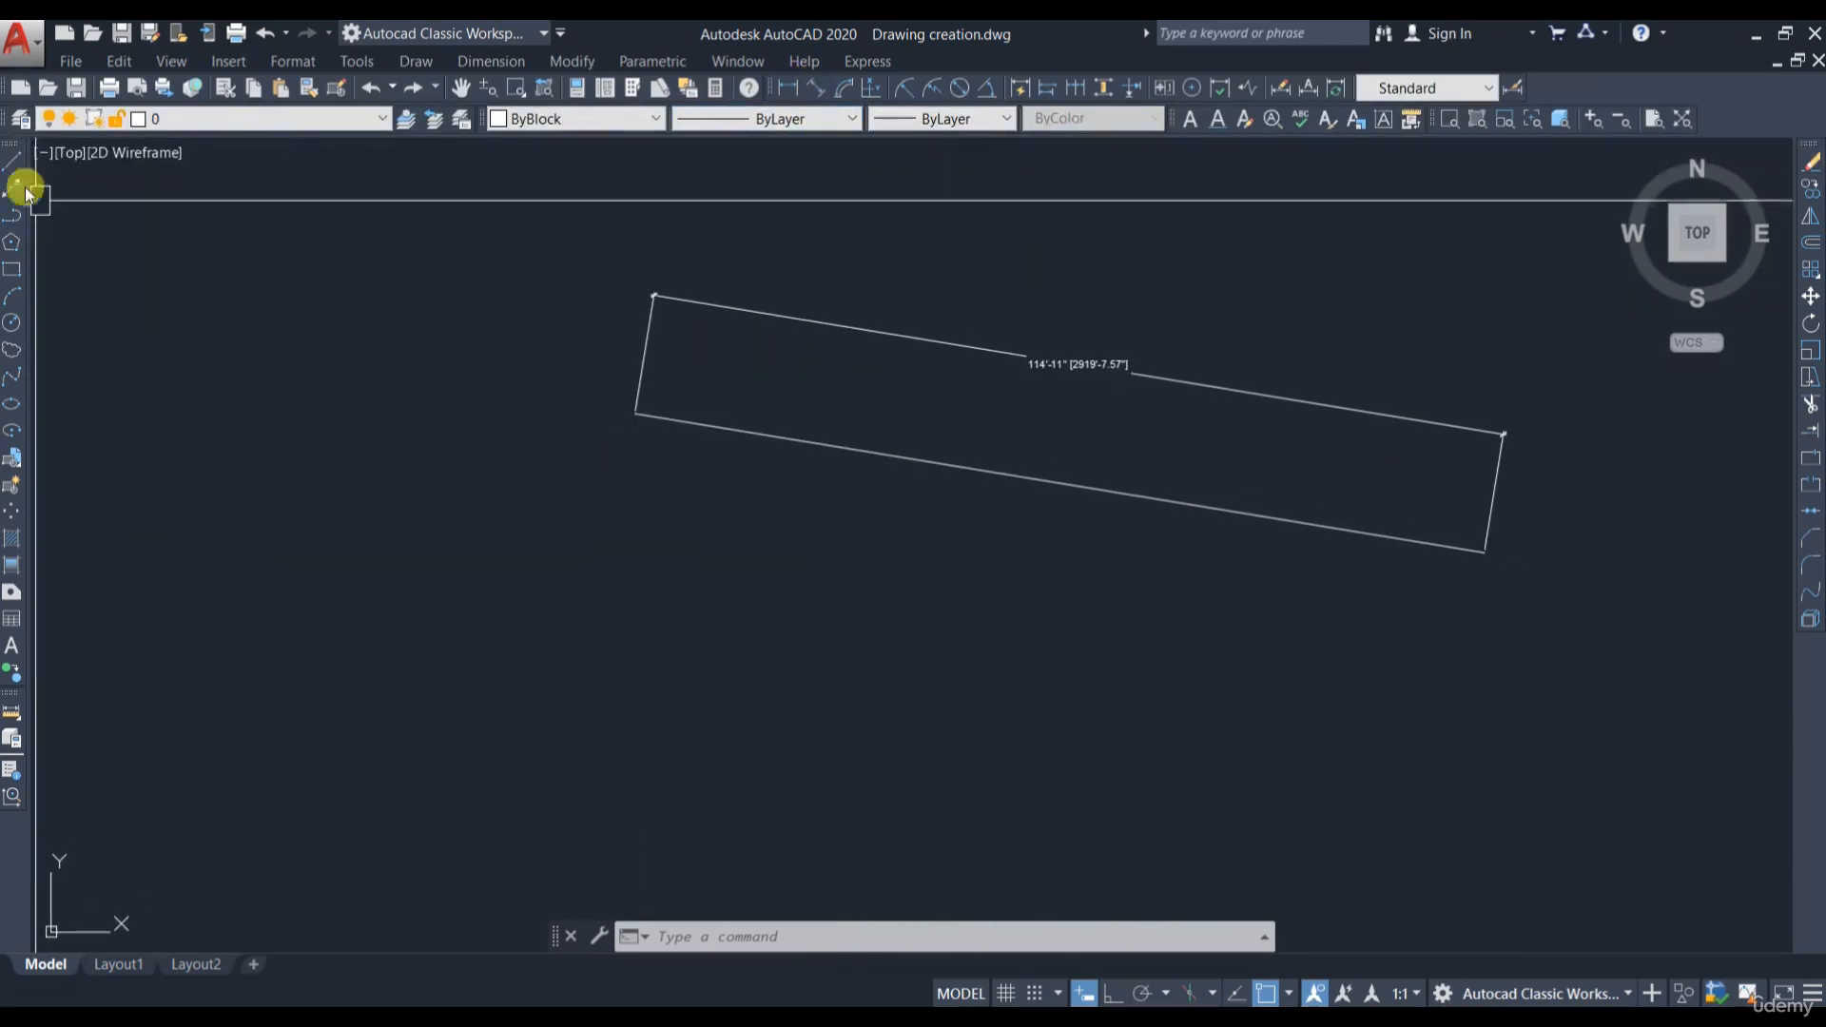
Step: Draw a second, steeply inclined line about 71'-6" long beside the dimensioned one
click(12, 162)
click(533, 323)
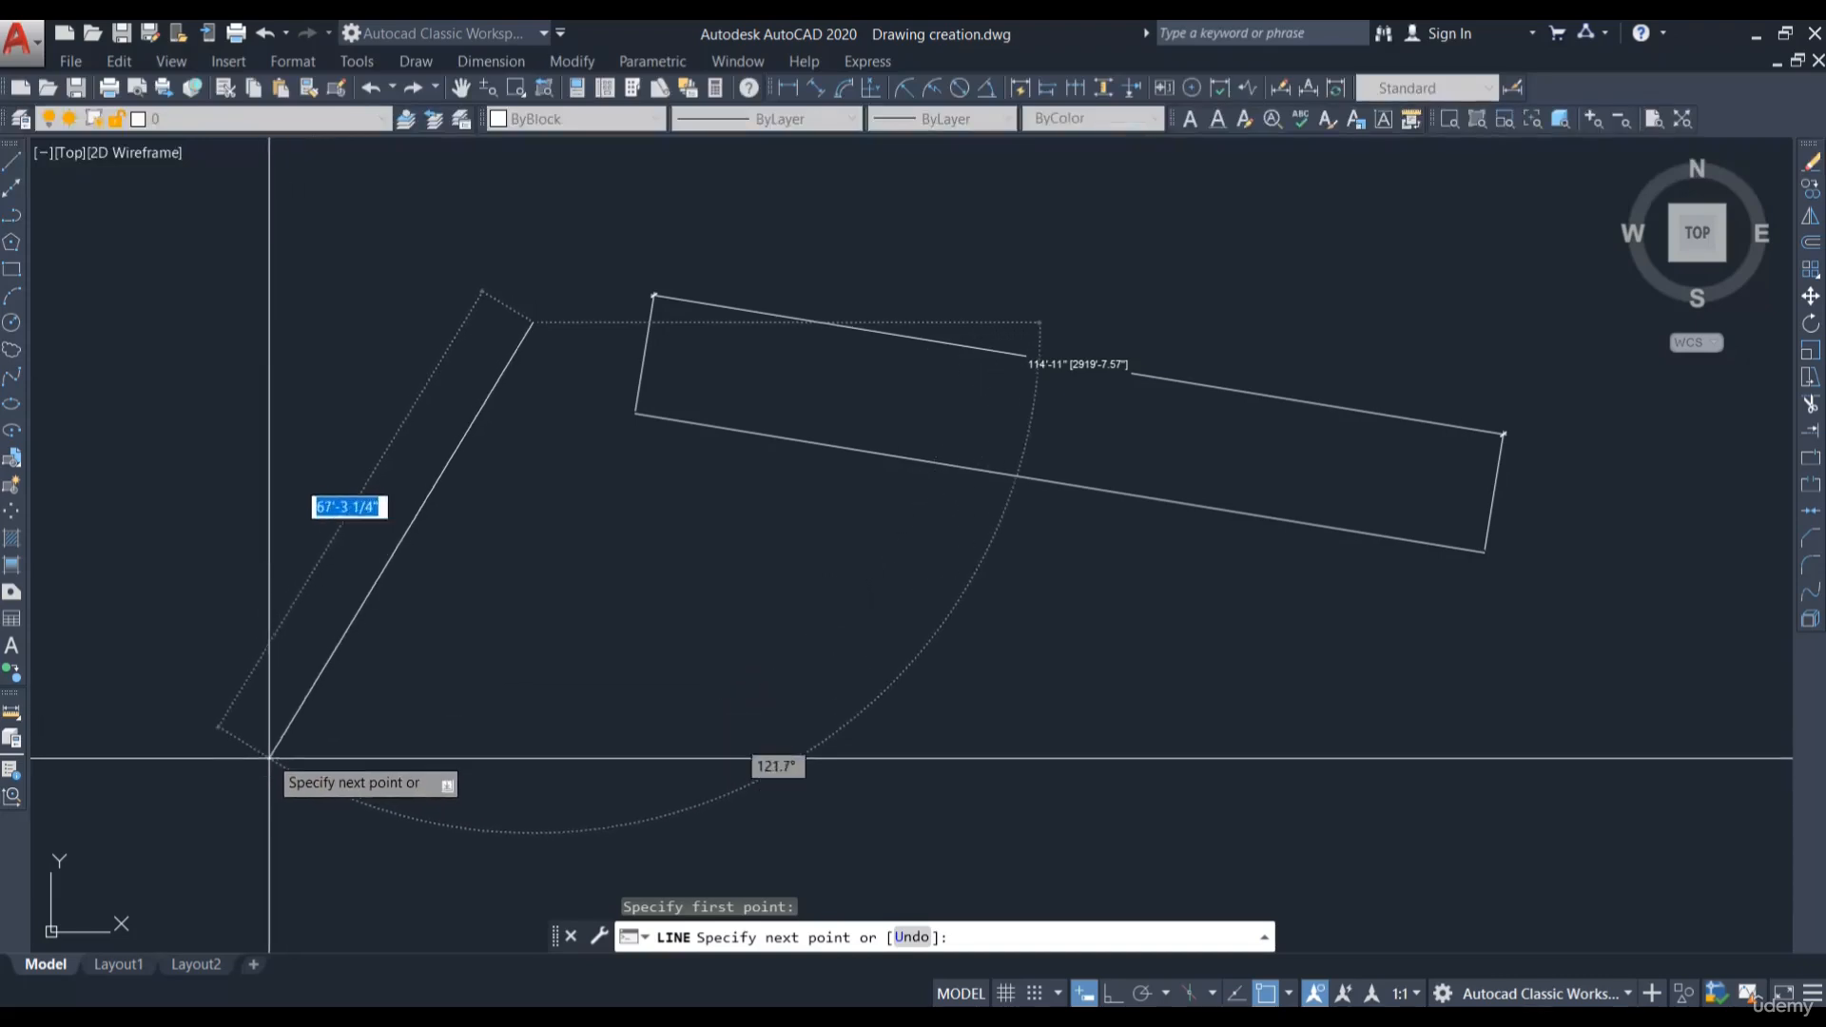
click(256, 783)
Step: Add an aligned dimension between the endpoints of the steep line, offset to its lower-right side
click(816, 88)
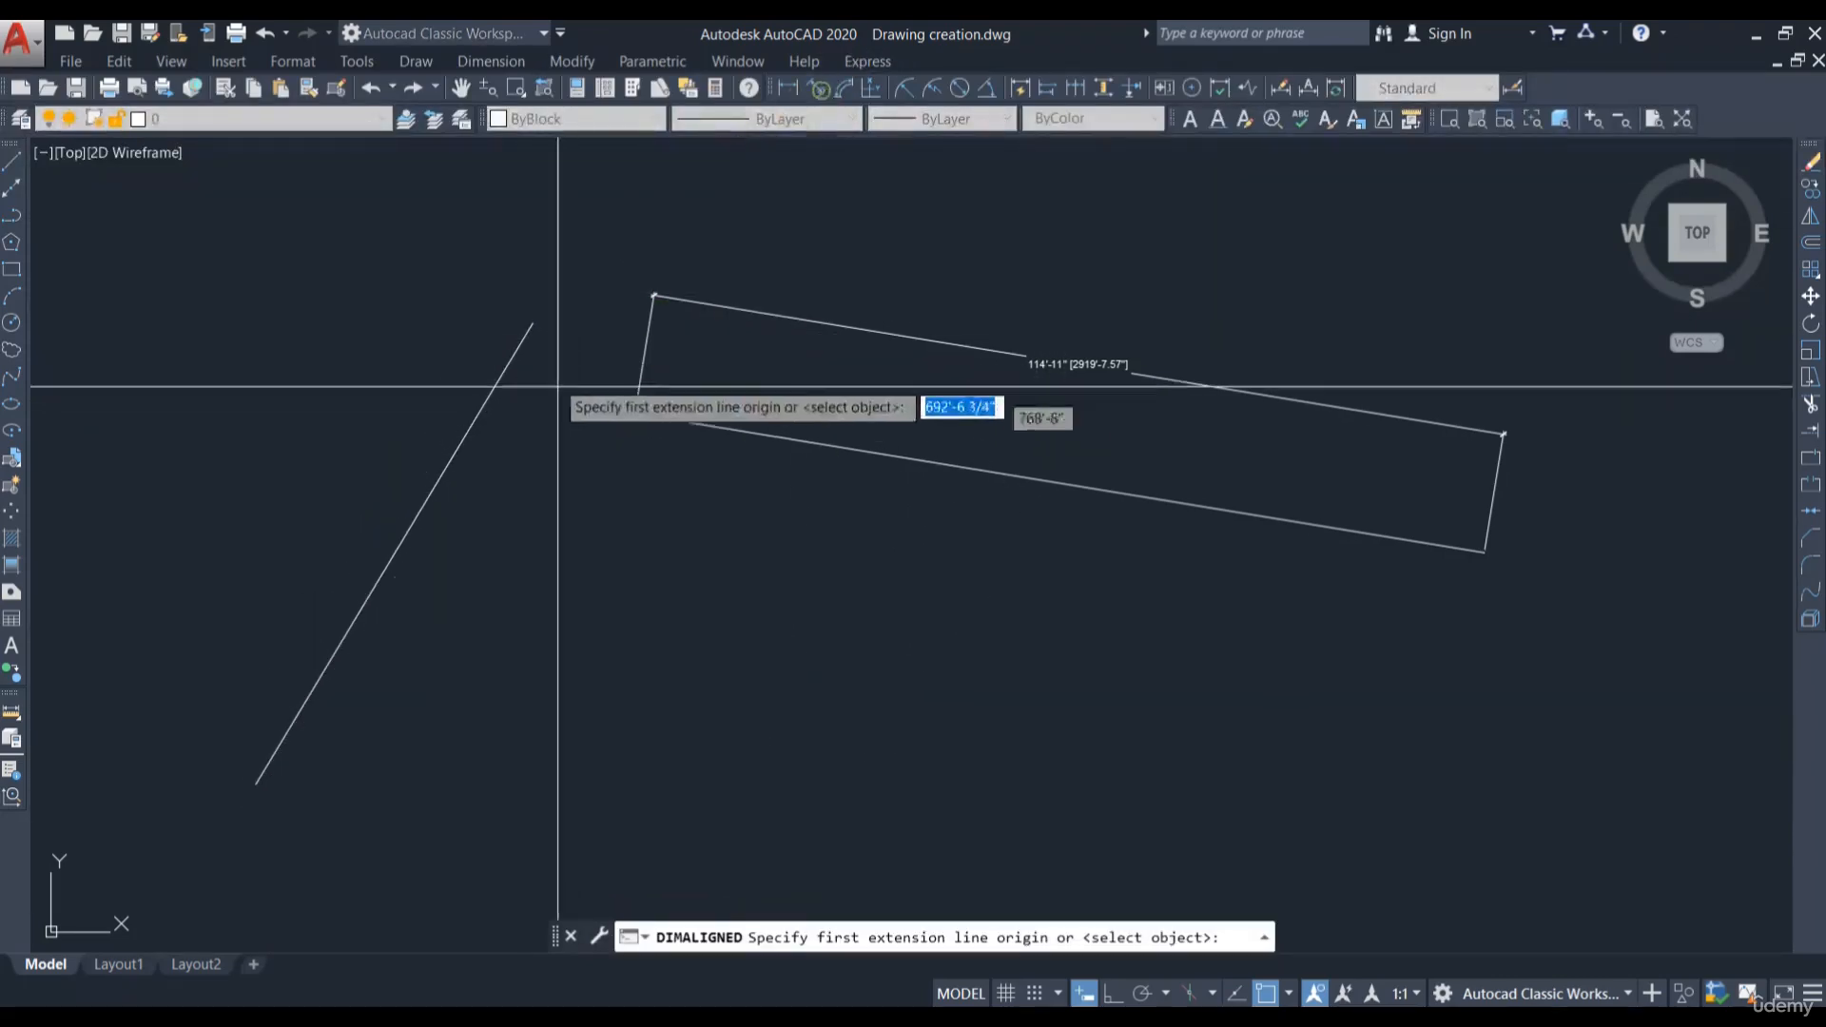
click(532, 323)
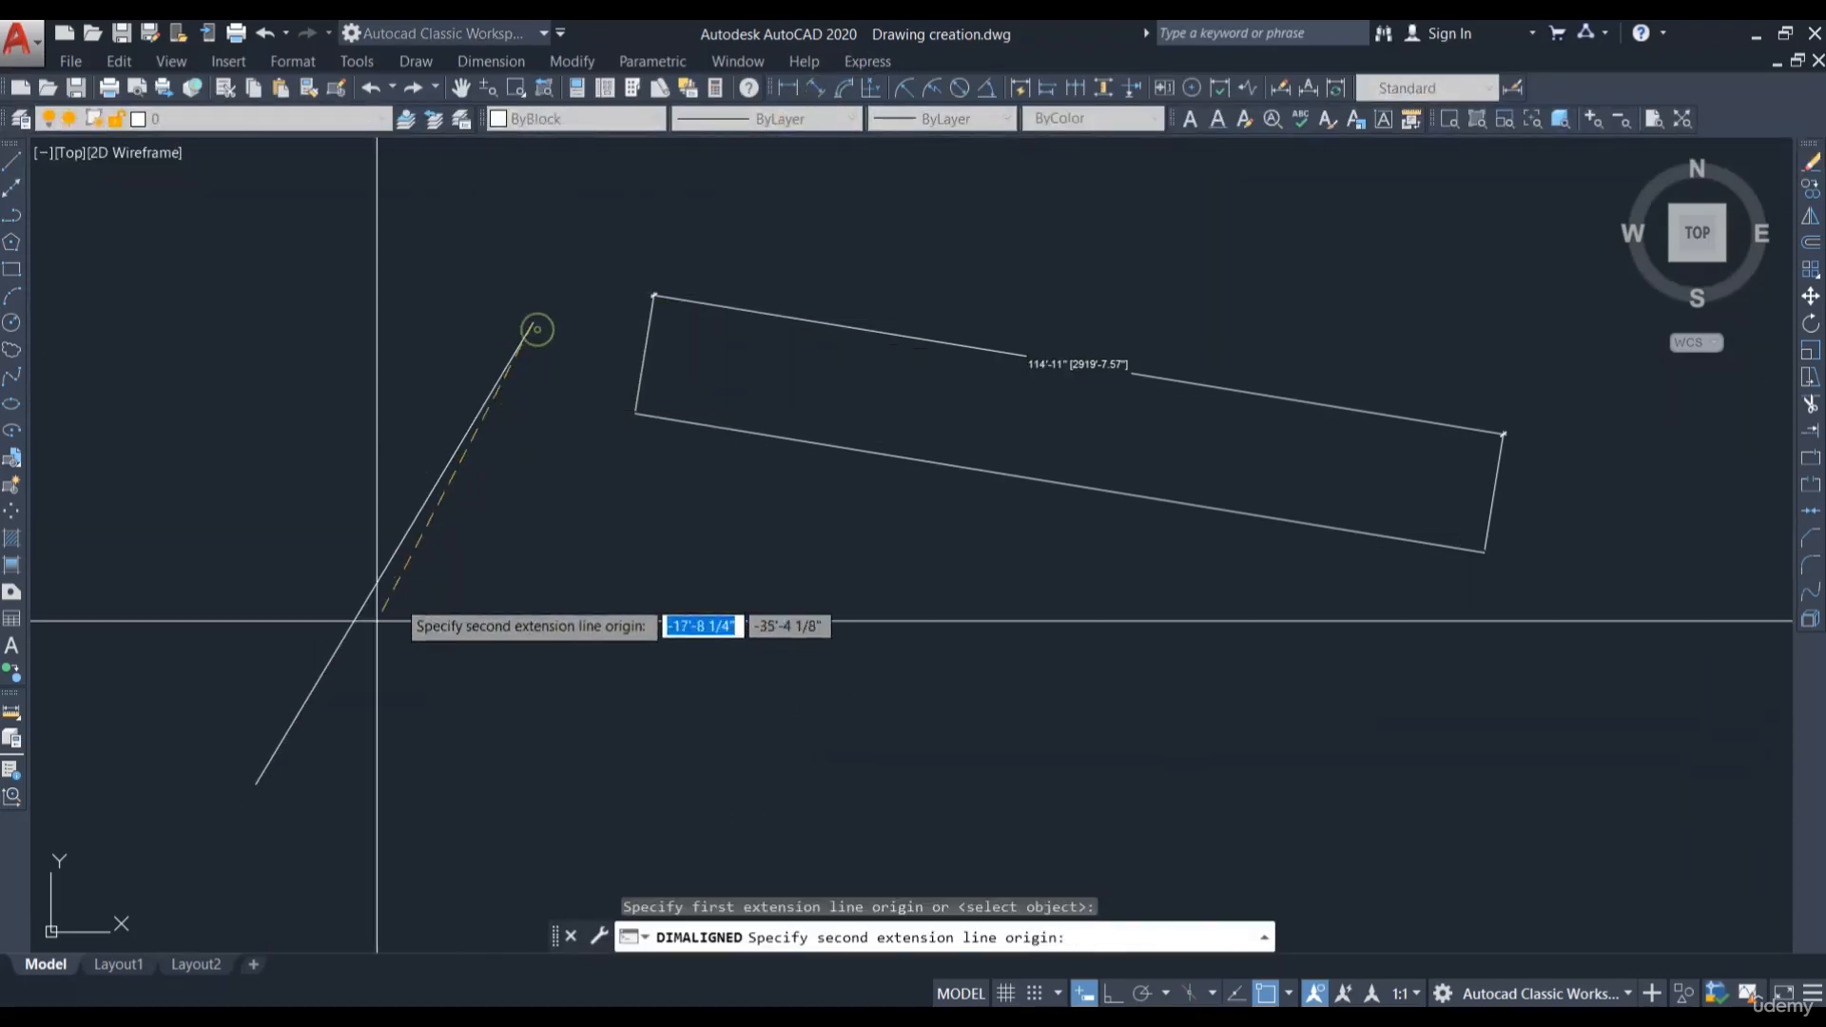
click(259, 766)
click(498, 700)
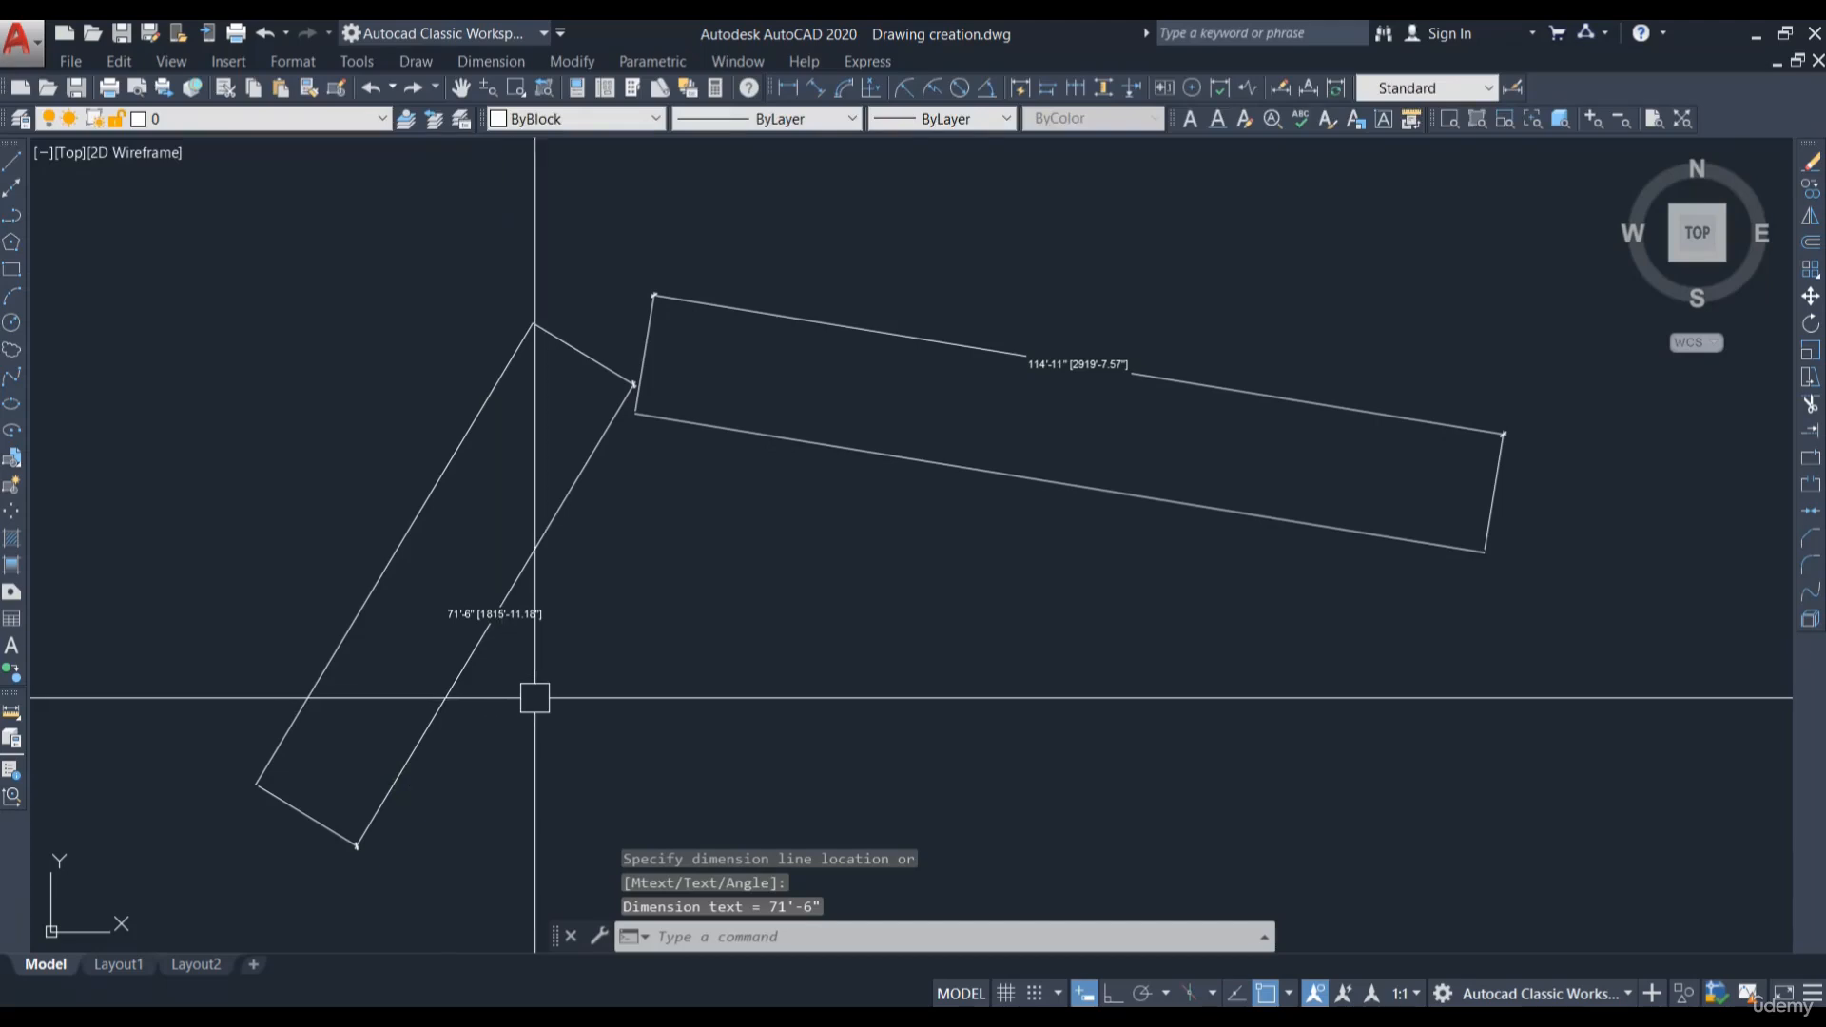
Step: Erase both inclined lines together with their aligned dimensions
scroll(1093, 616, down, 2)
click(1103, 627)
click(624, 329)
text(e)
key(Return)
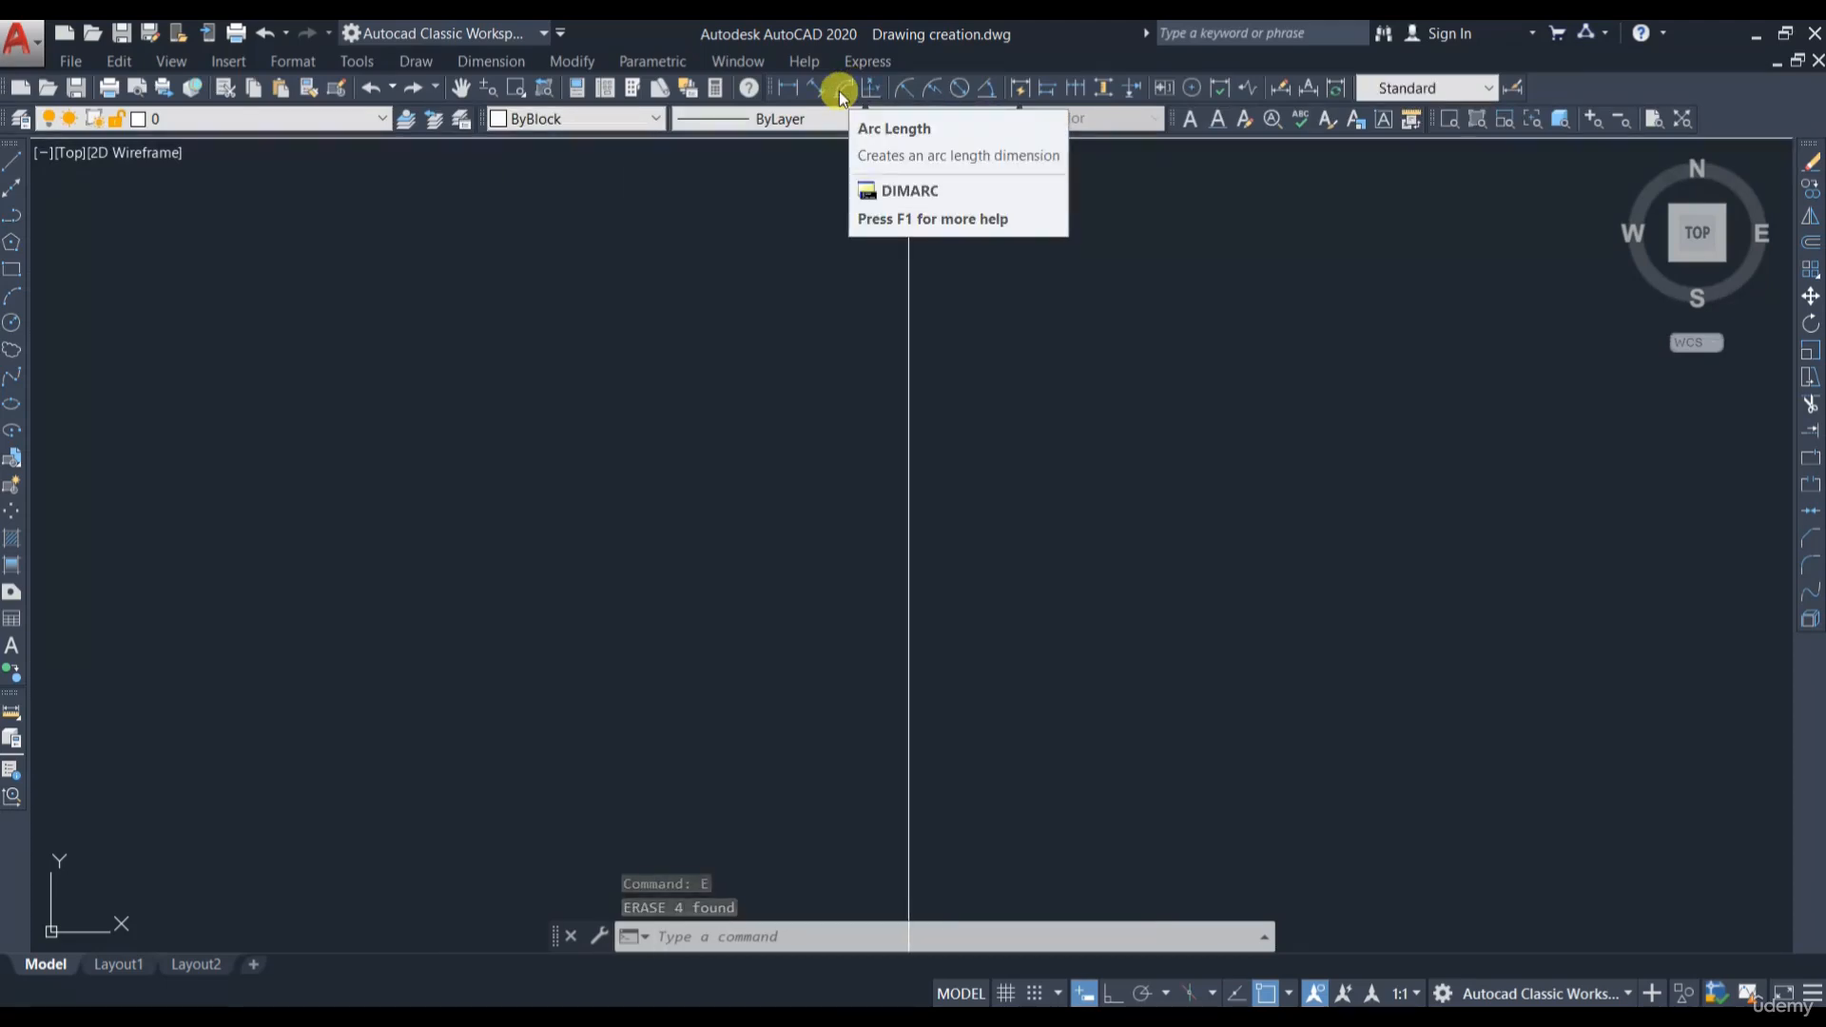
Step: Draw a three-point arc bulging upward, with an arc length of about 113'-7"
text(a)
key(Return)
click(671, 354)
click(1007, 344)
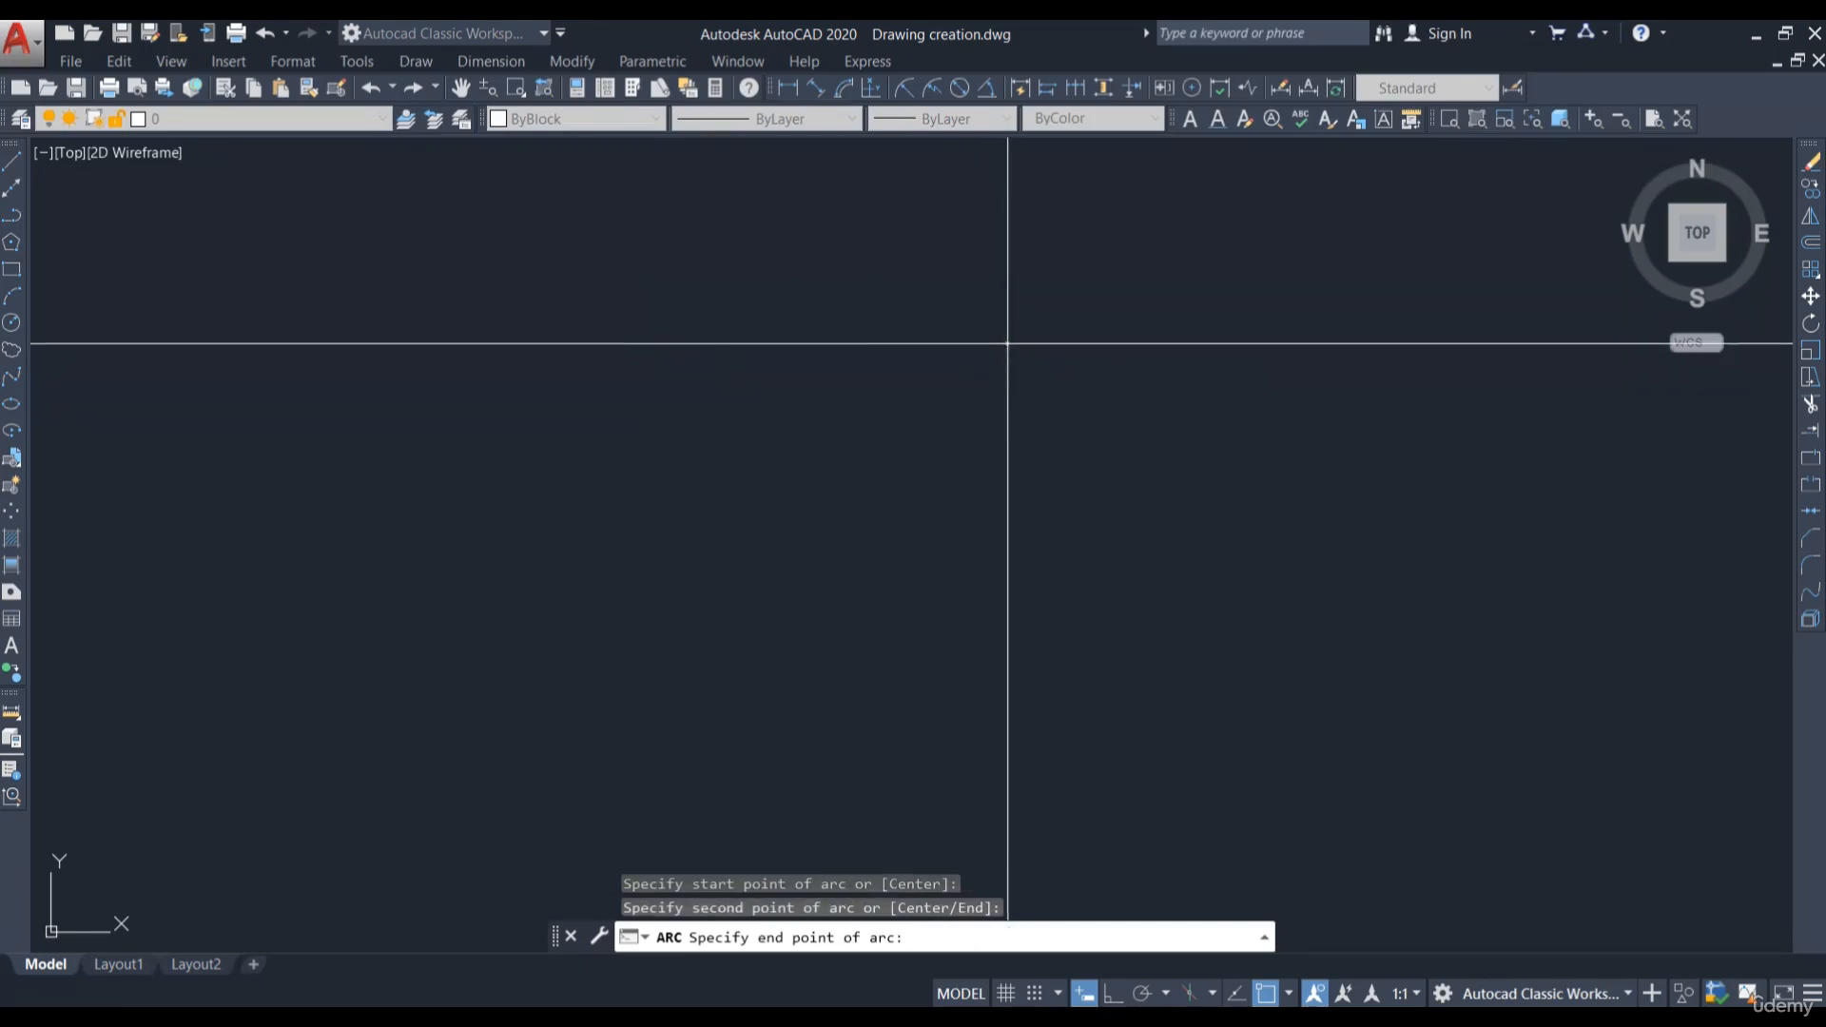
click(1022, 414)
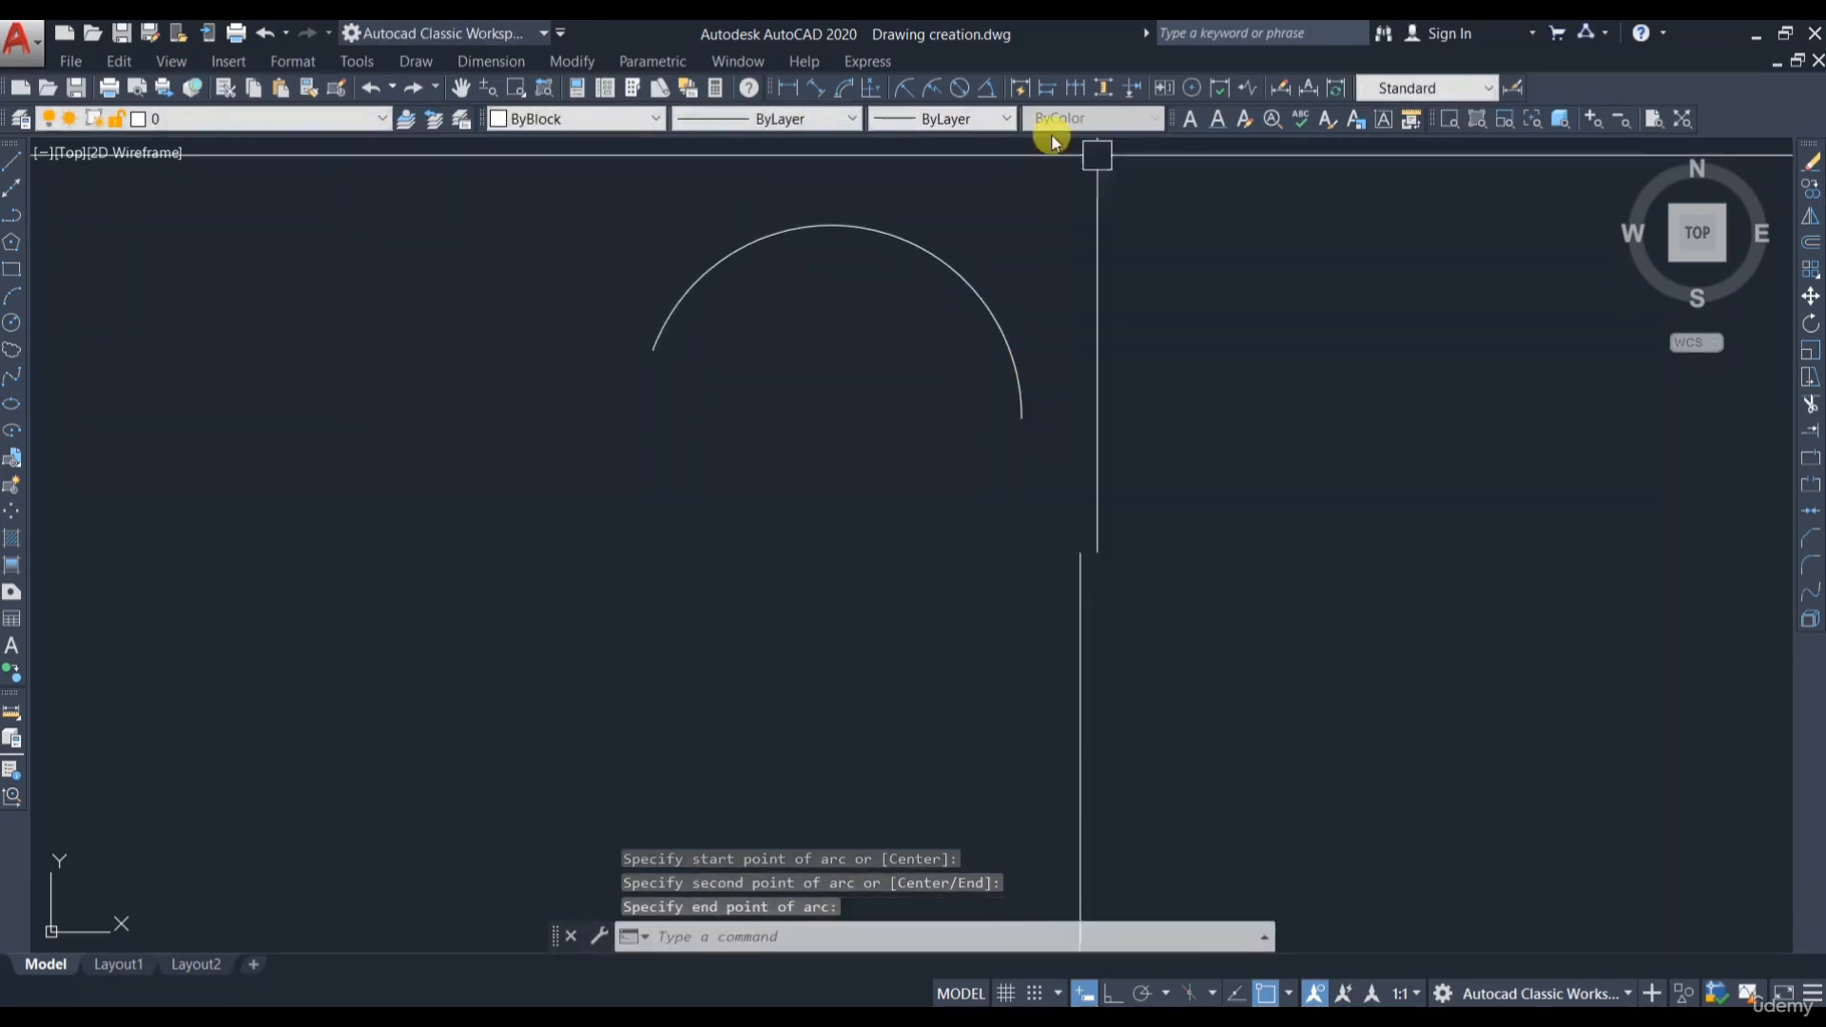
Step: Add an arc length dimension to the arc, placed on its inner side
click(848, 92)
click(946, 258)
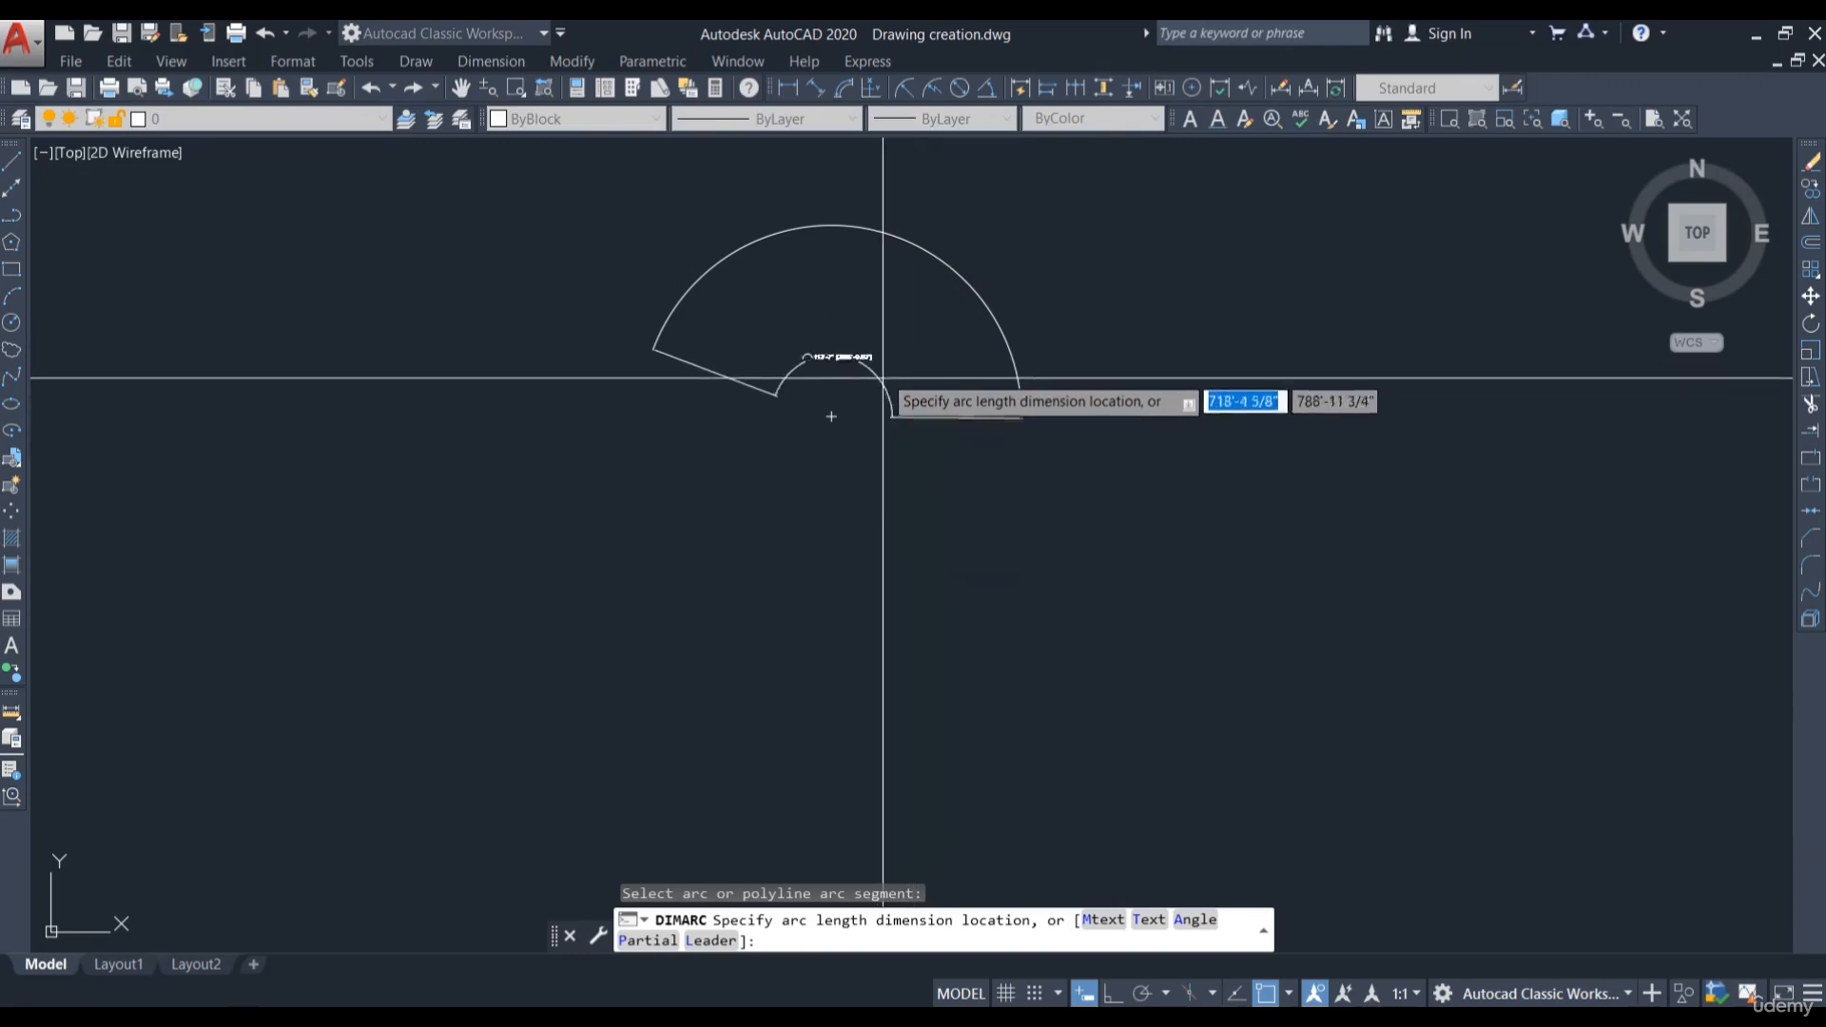
click(860, 331)
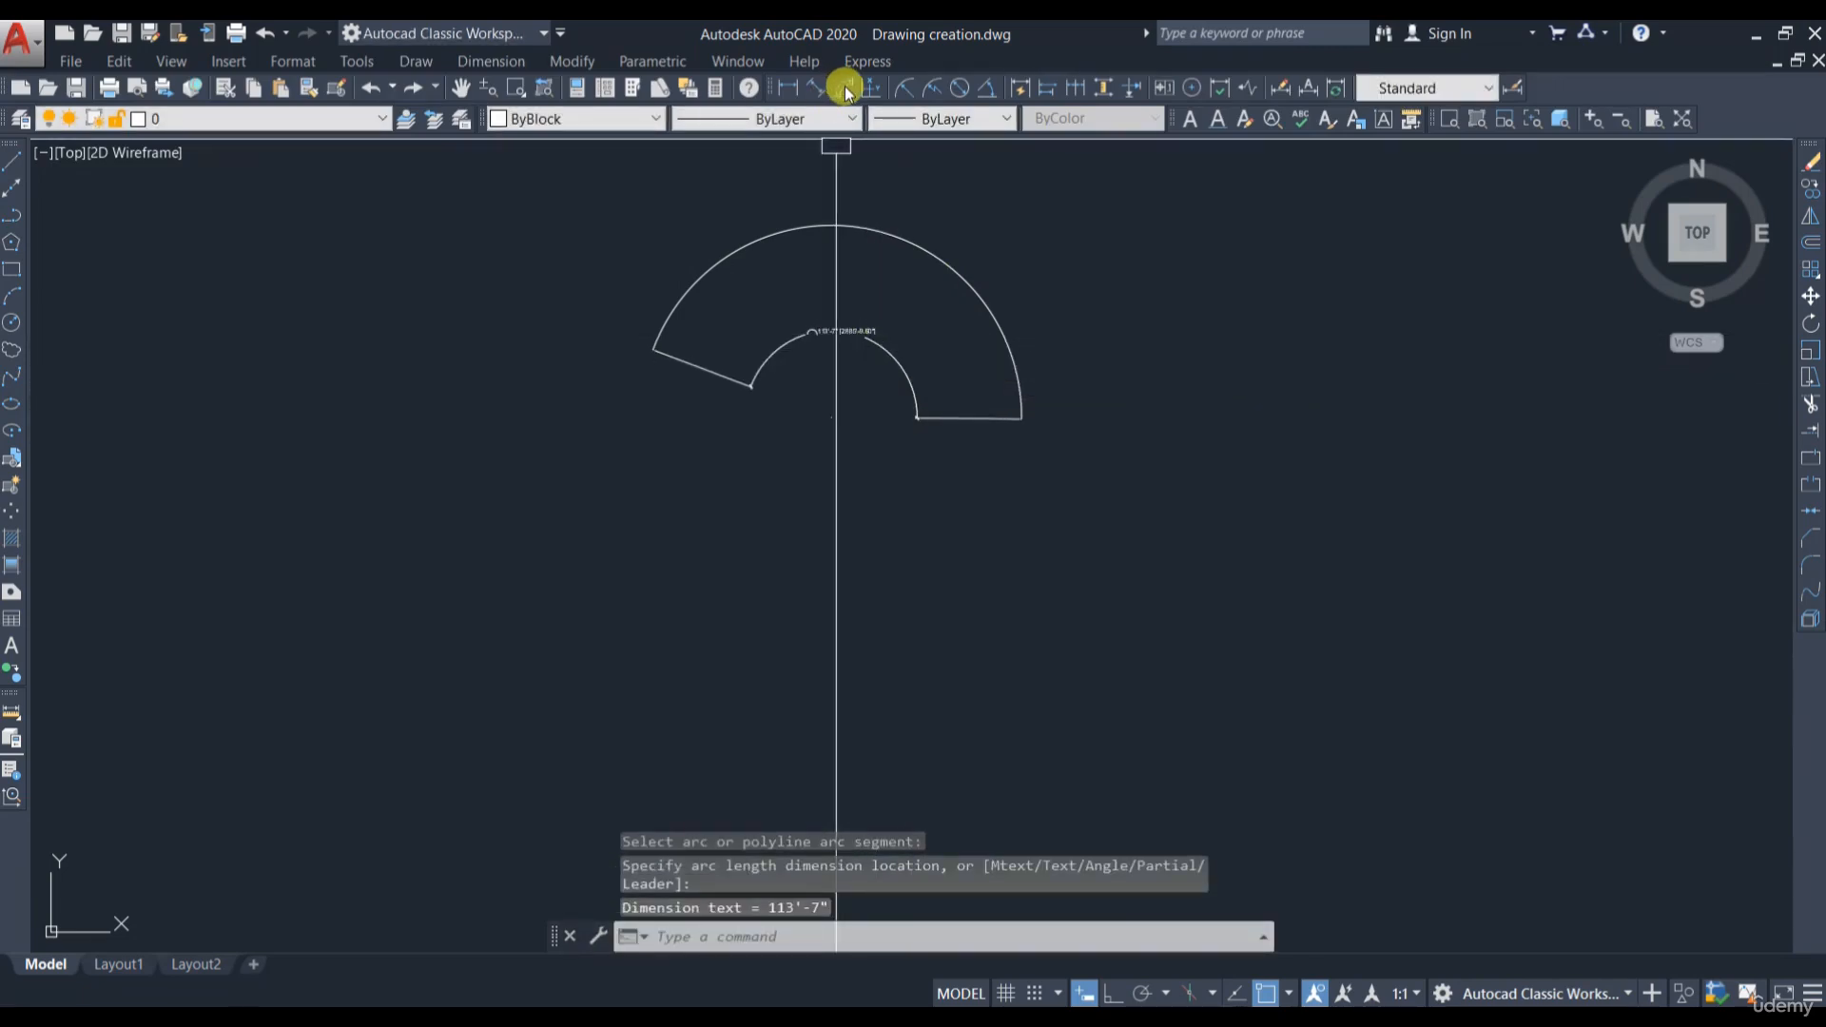
scroll(761, 419, up, 5)
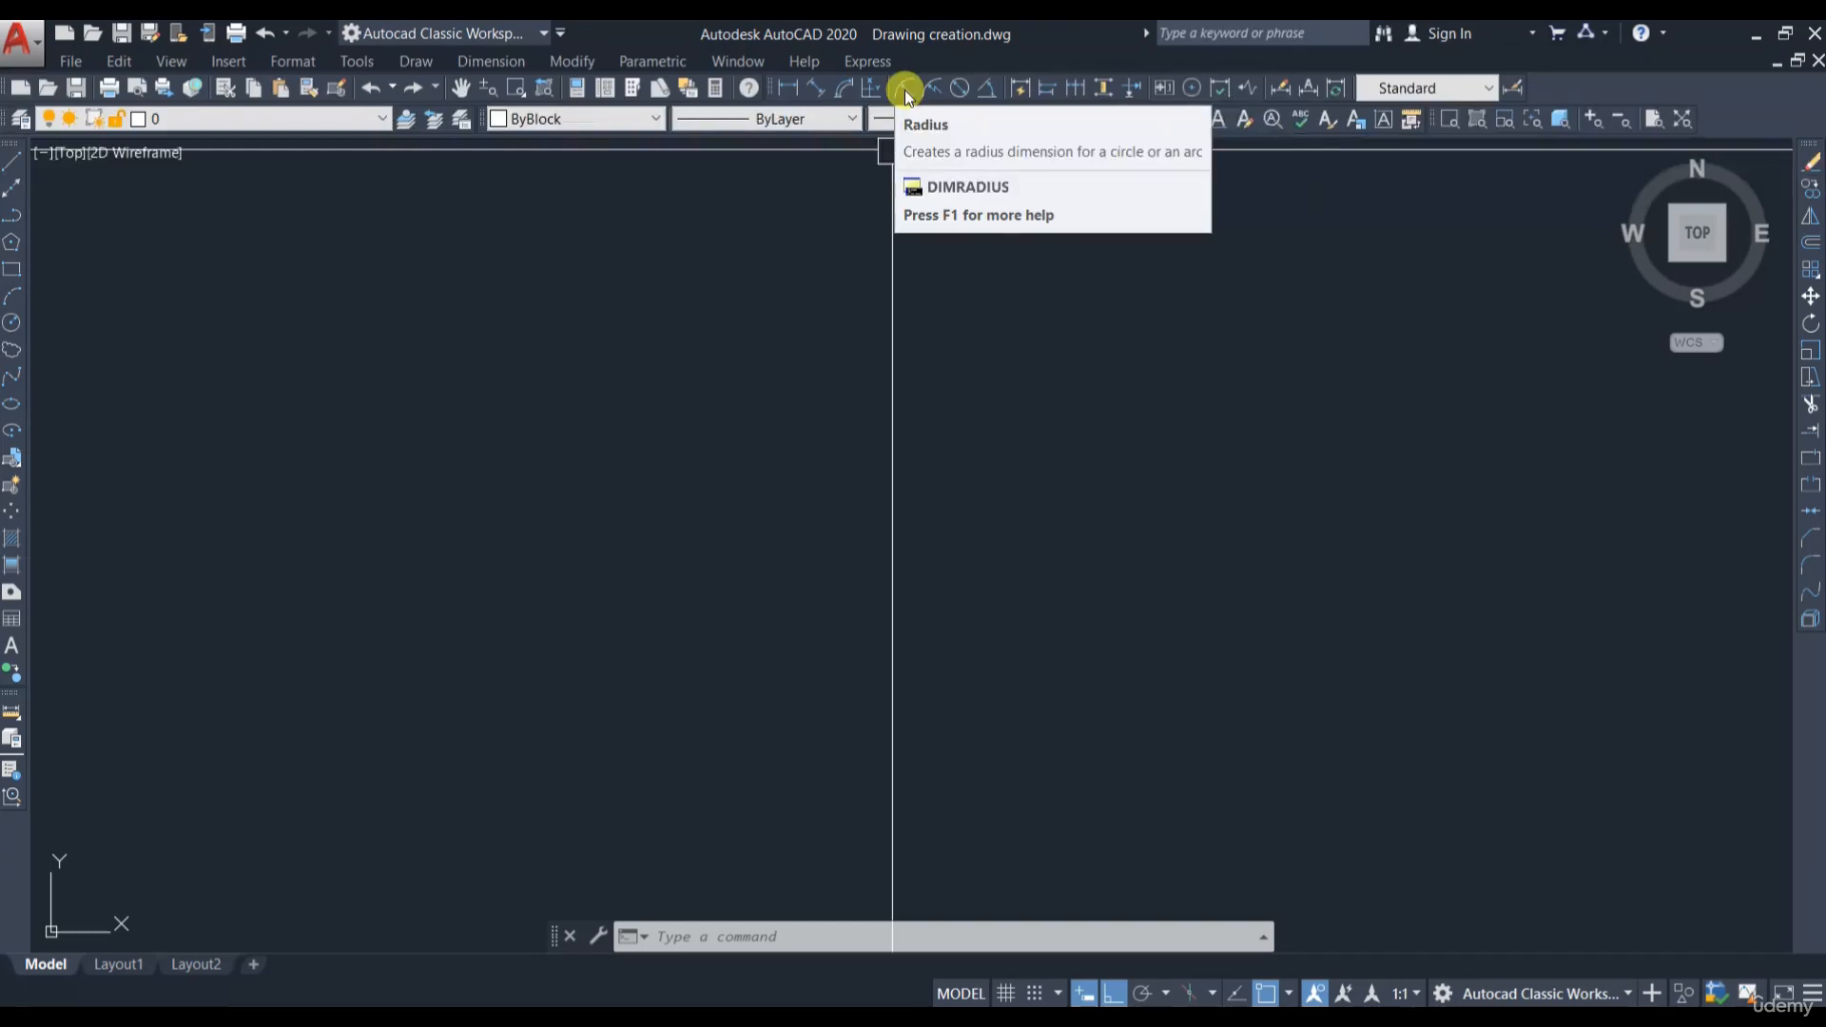
Step: Draw a circle with a radius of about 6'-2"
click(12, 322)
click(843, 304)
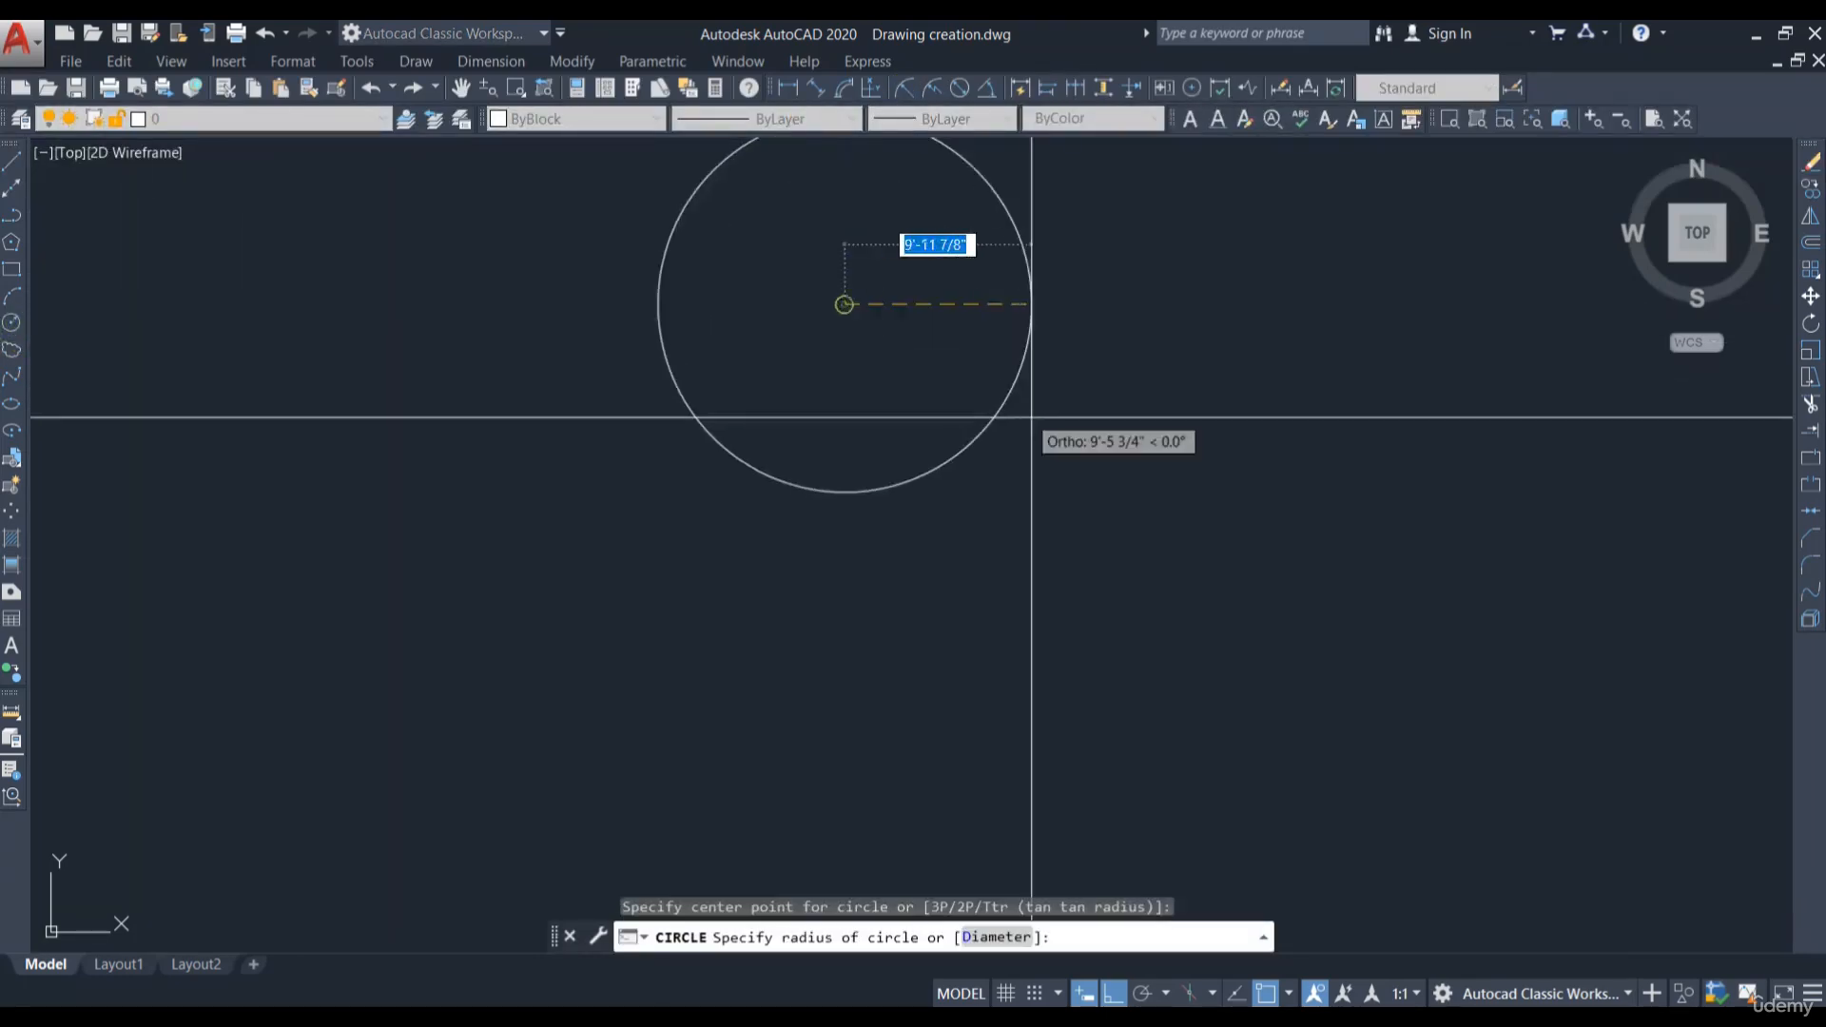
click(954, 338)
middle_drag(971, 288, 910, 427)
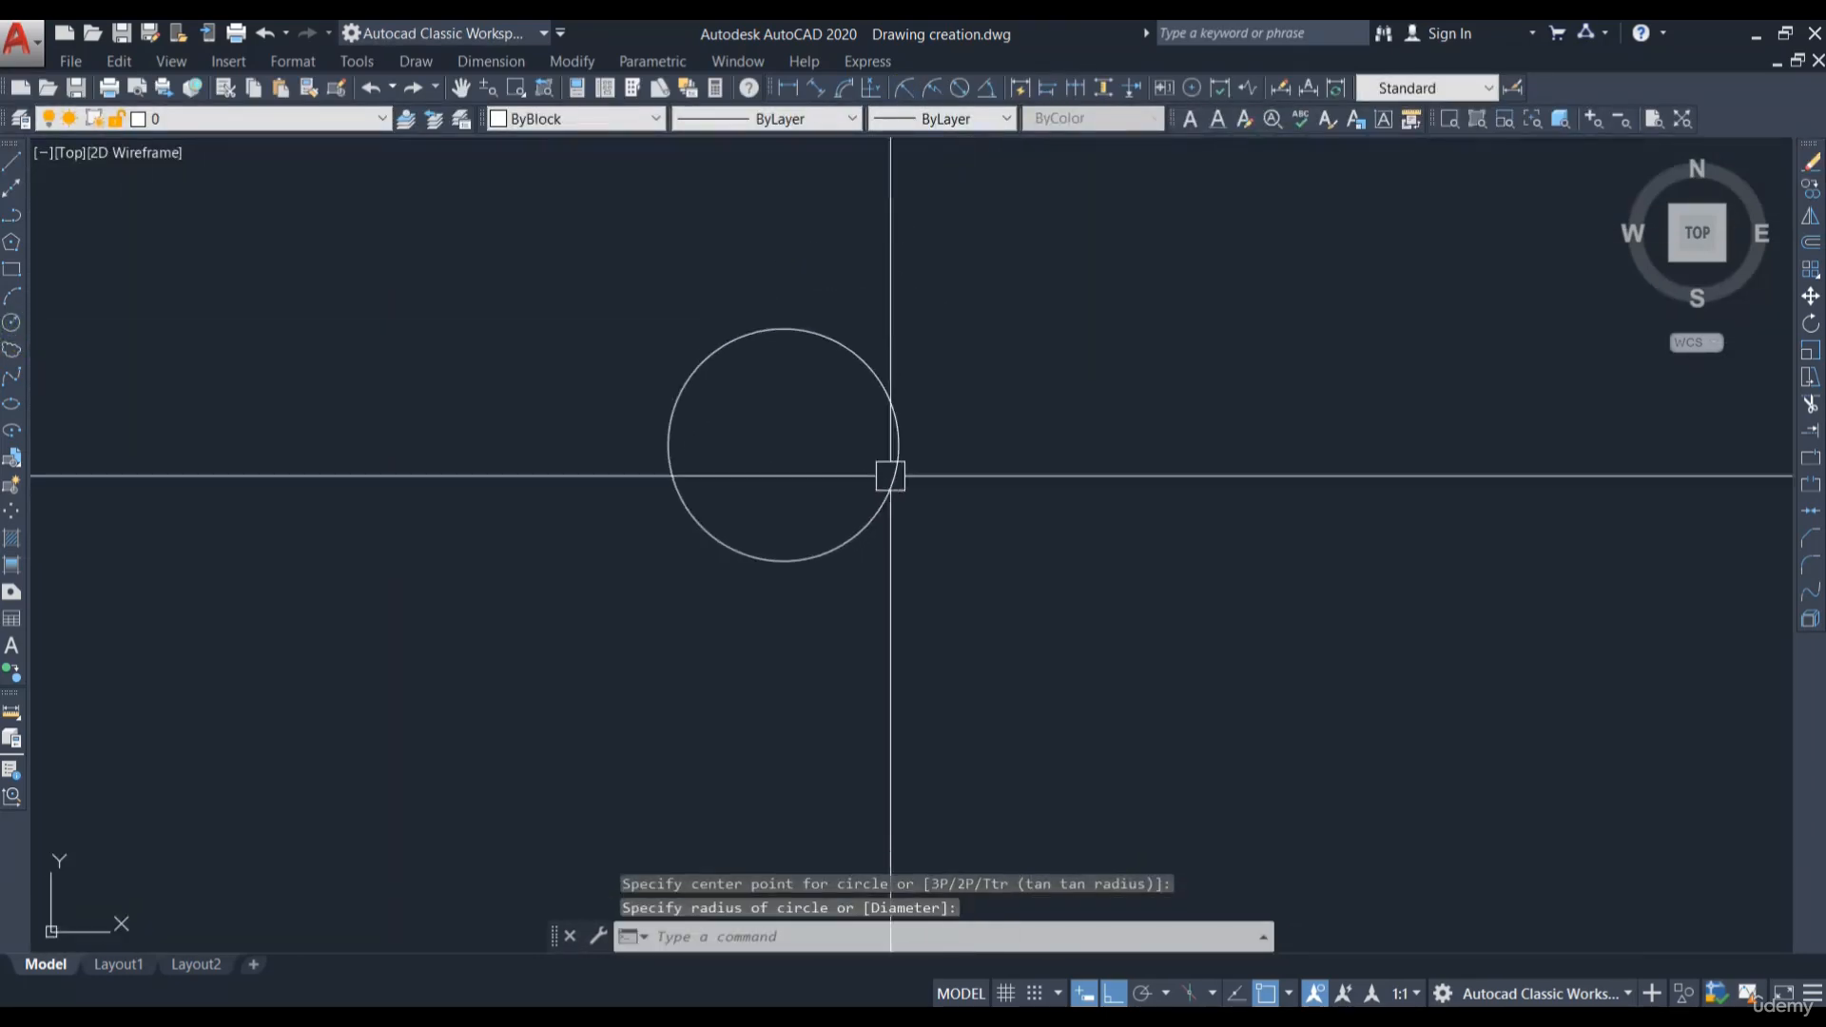
Step: Add a radius dimension to the circle with its text placed outside, above and to the right
click(907, 85)
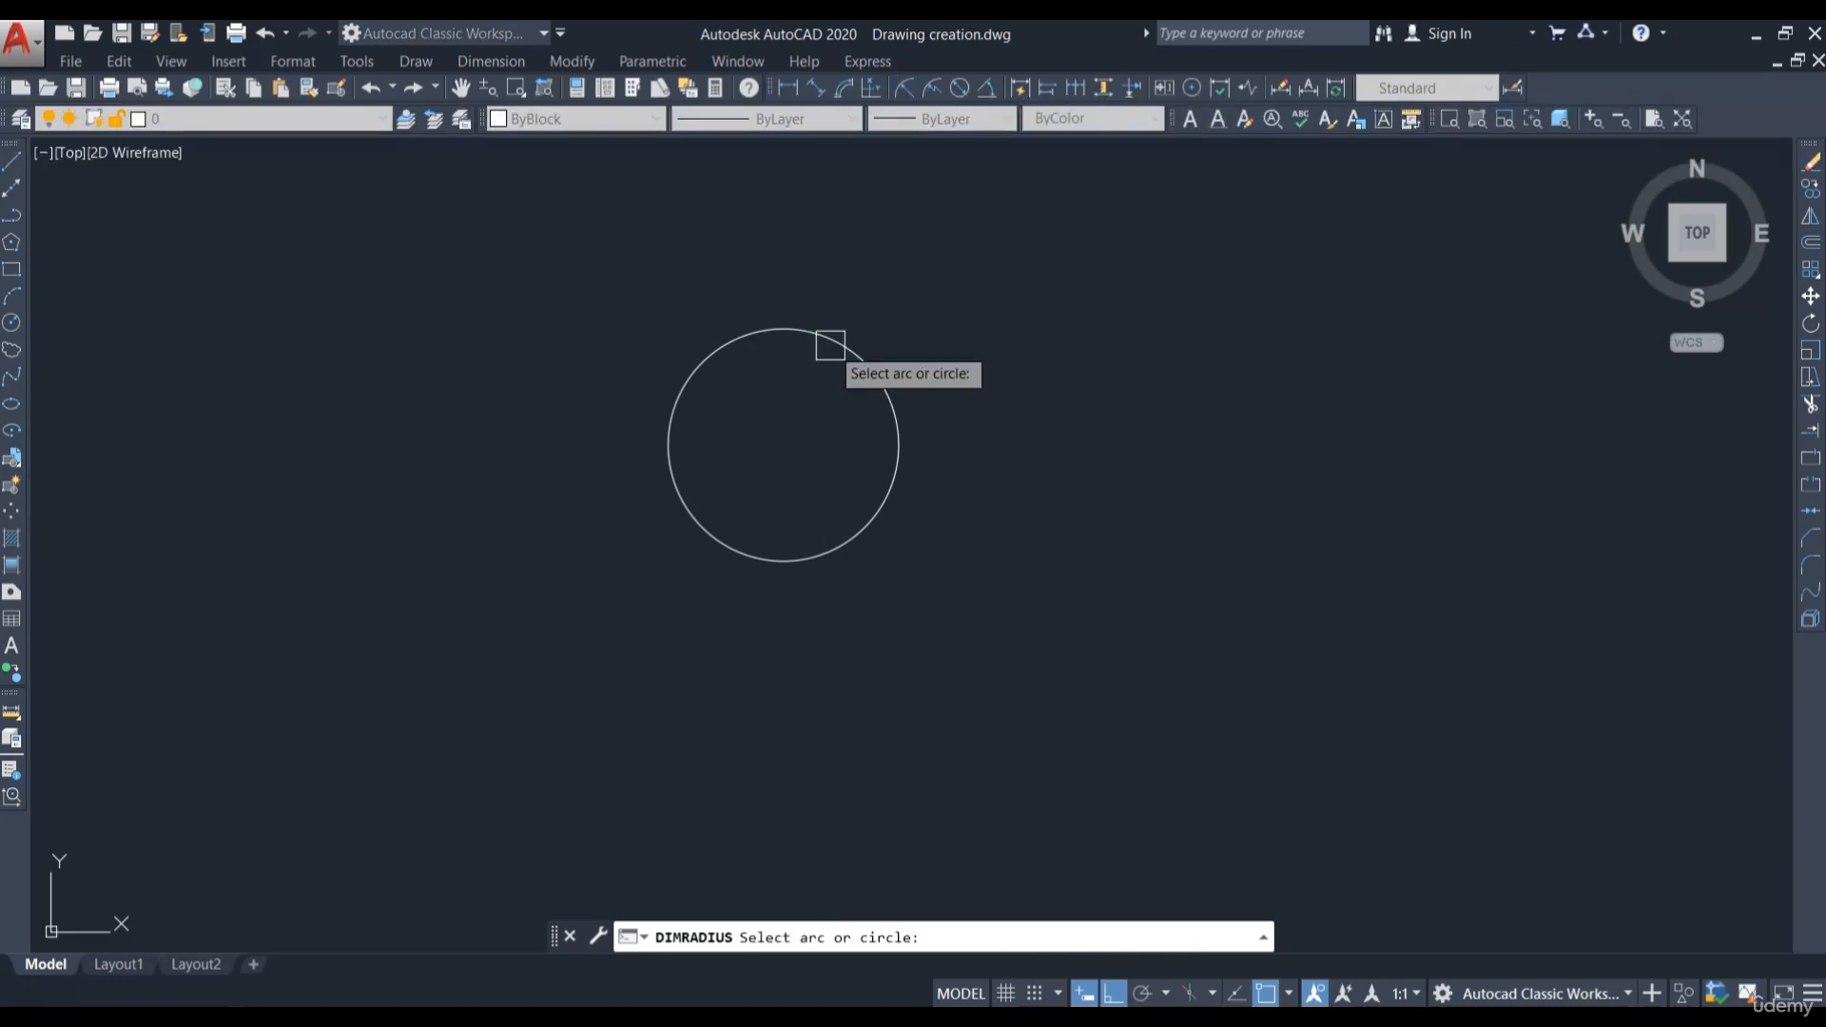
click(830, 345)
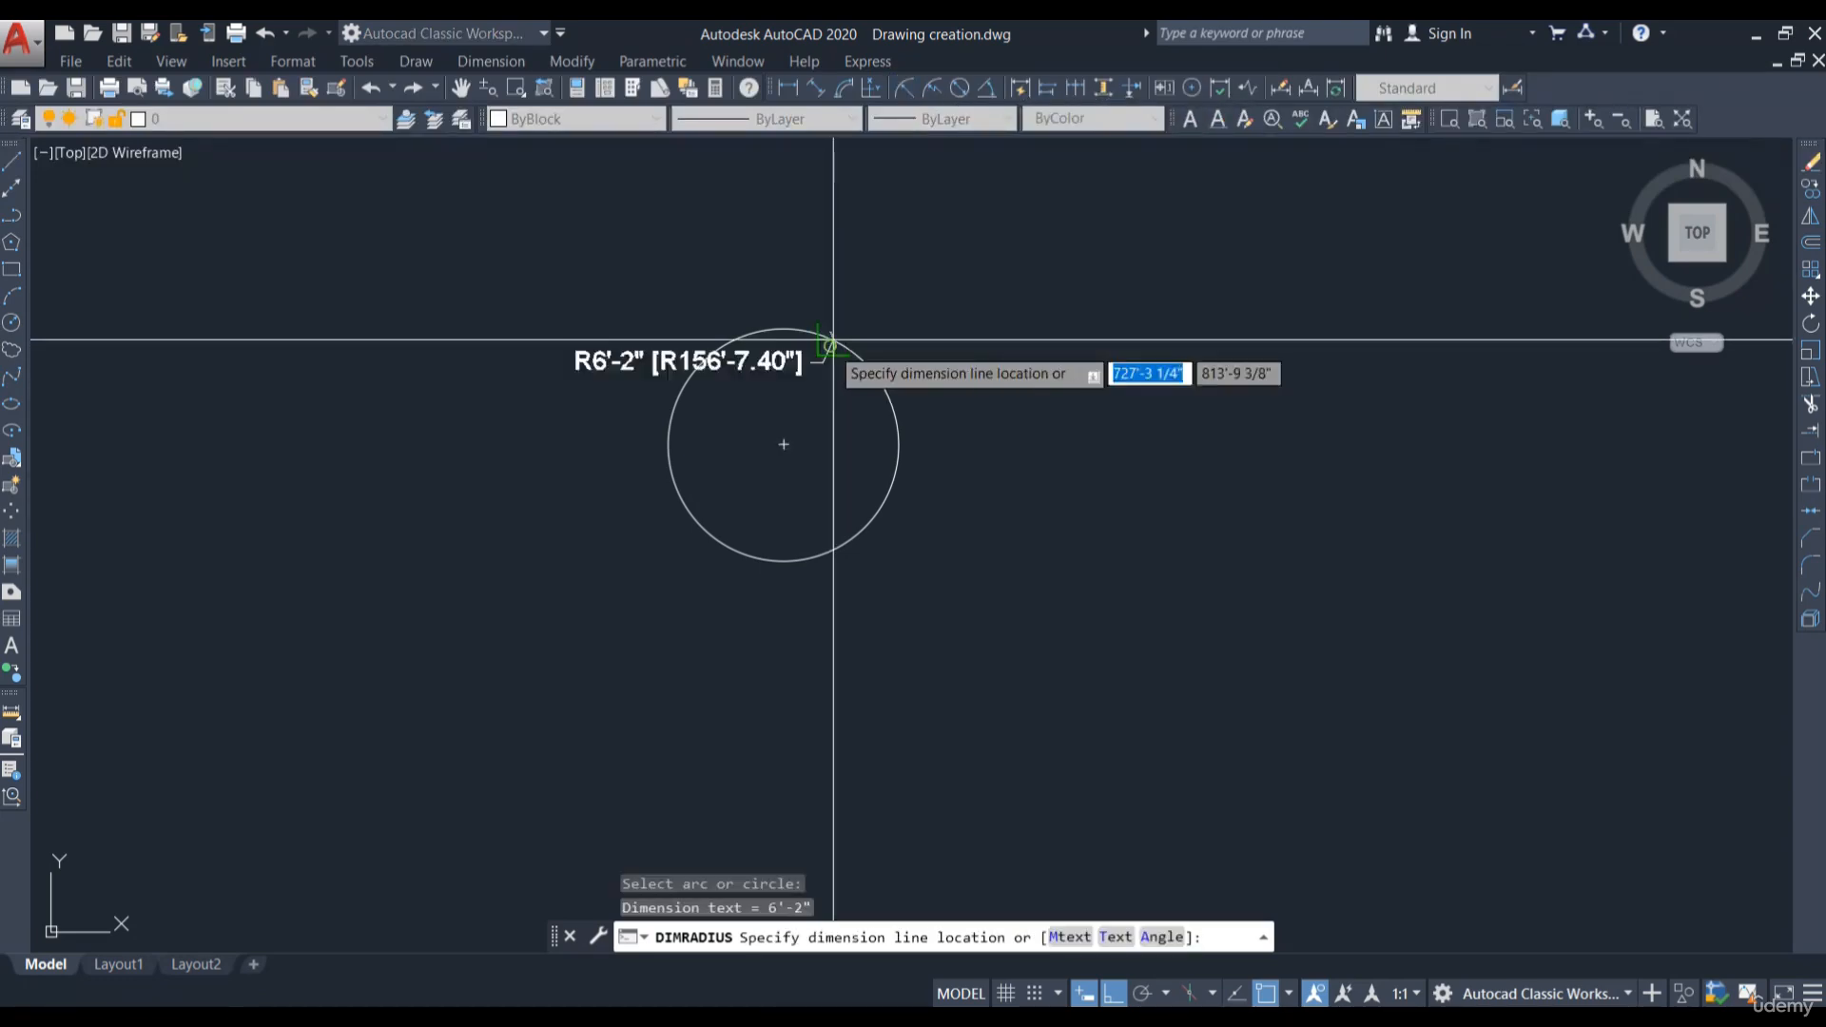
click(947, 281)
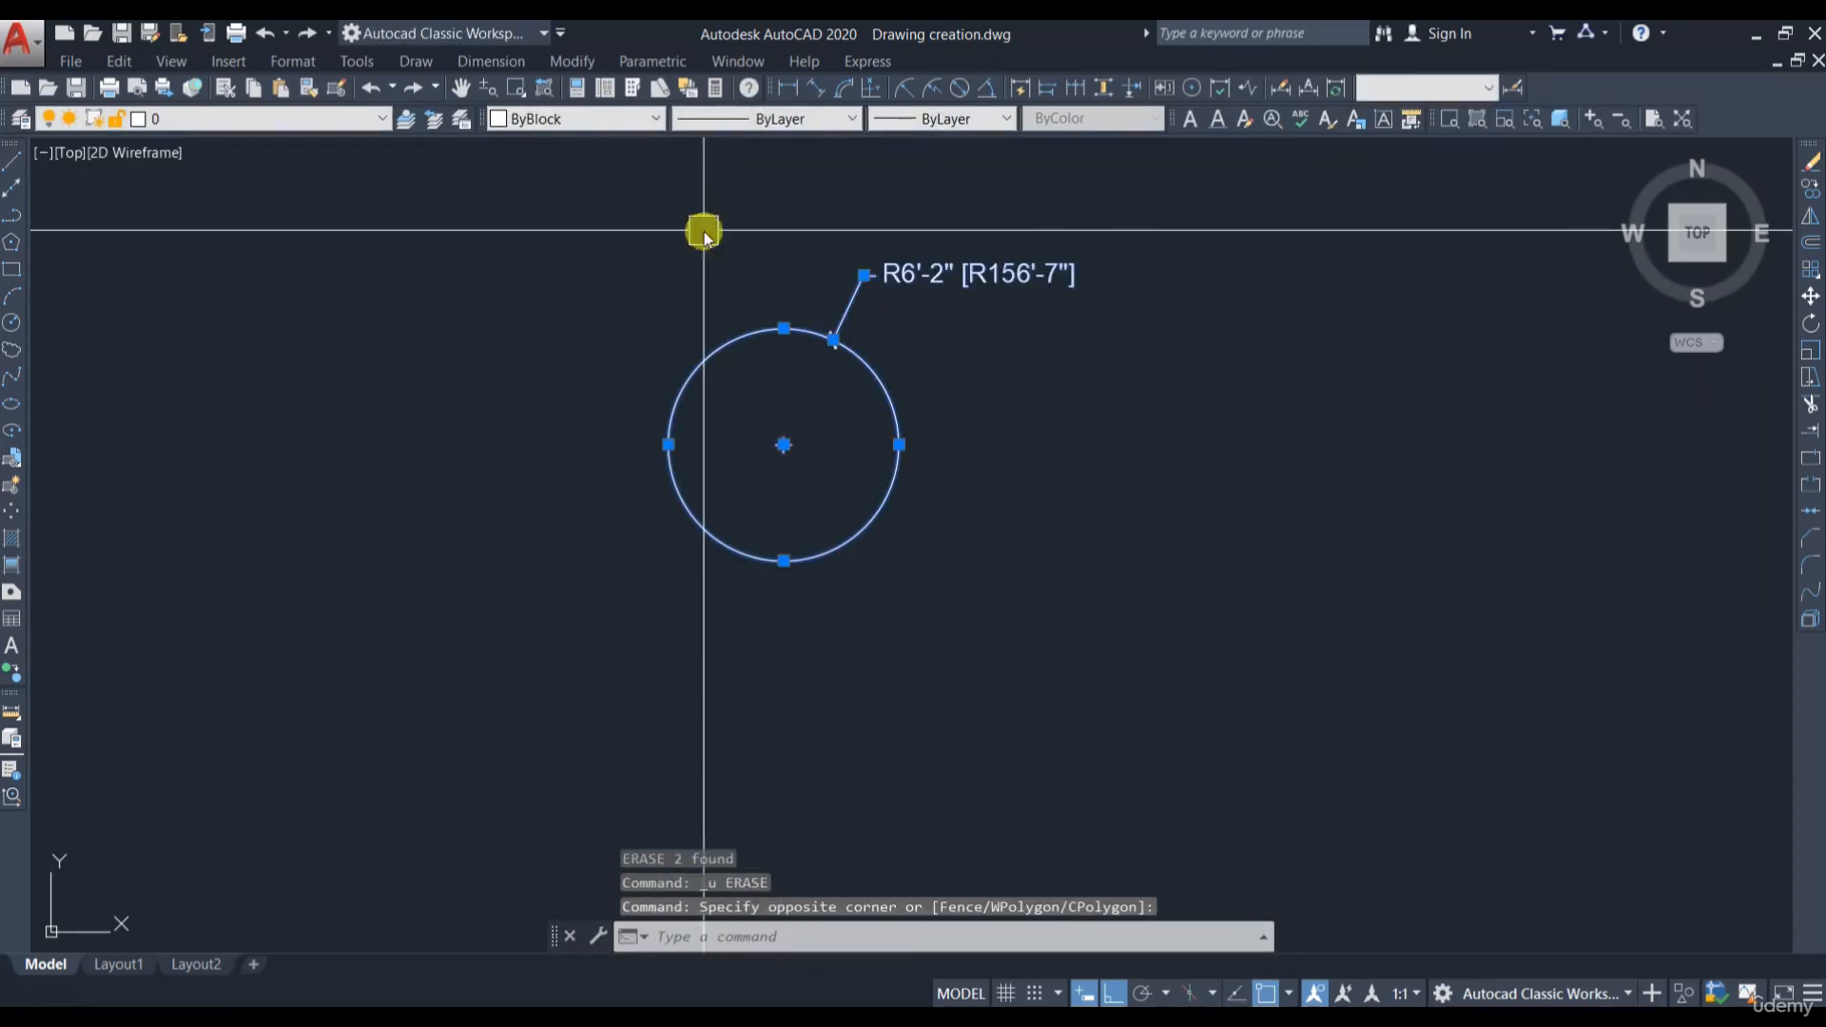
Step: Erase the circle with its radius dimension and draw a three-point arc with a radius of about 10'-3"
text(E)
key(Return)
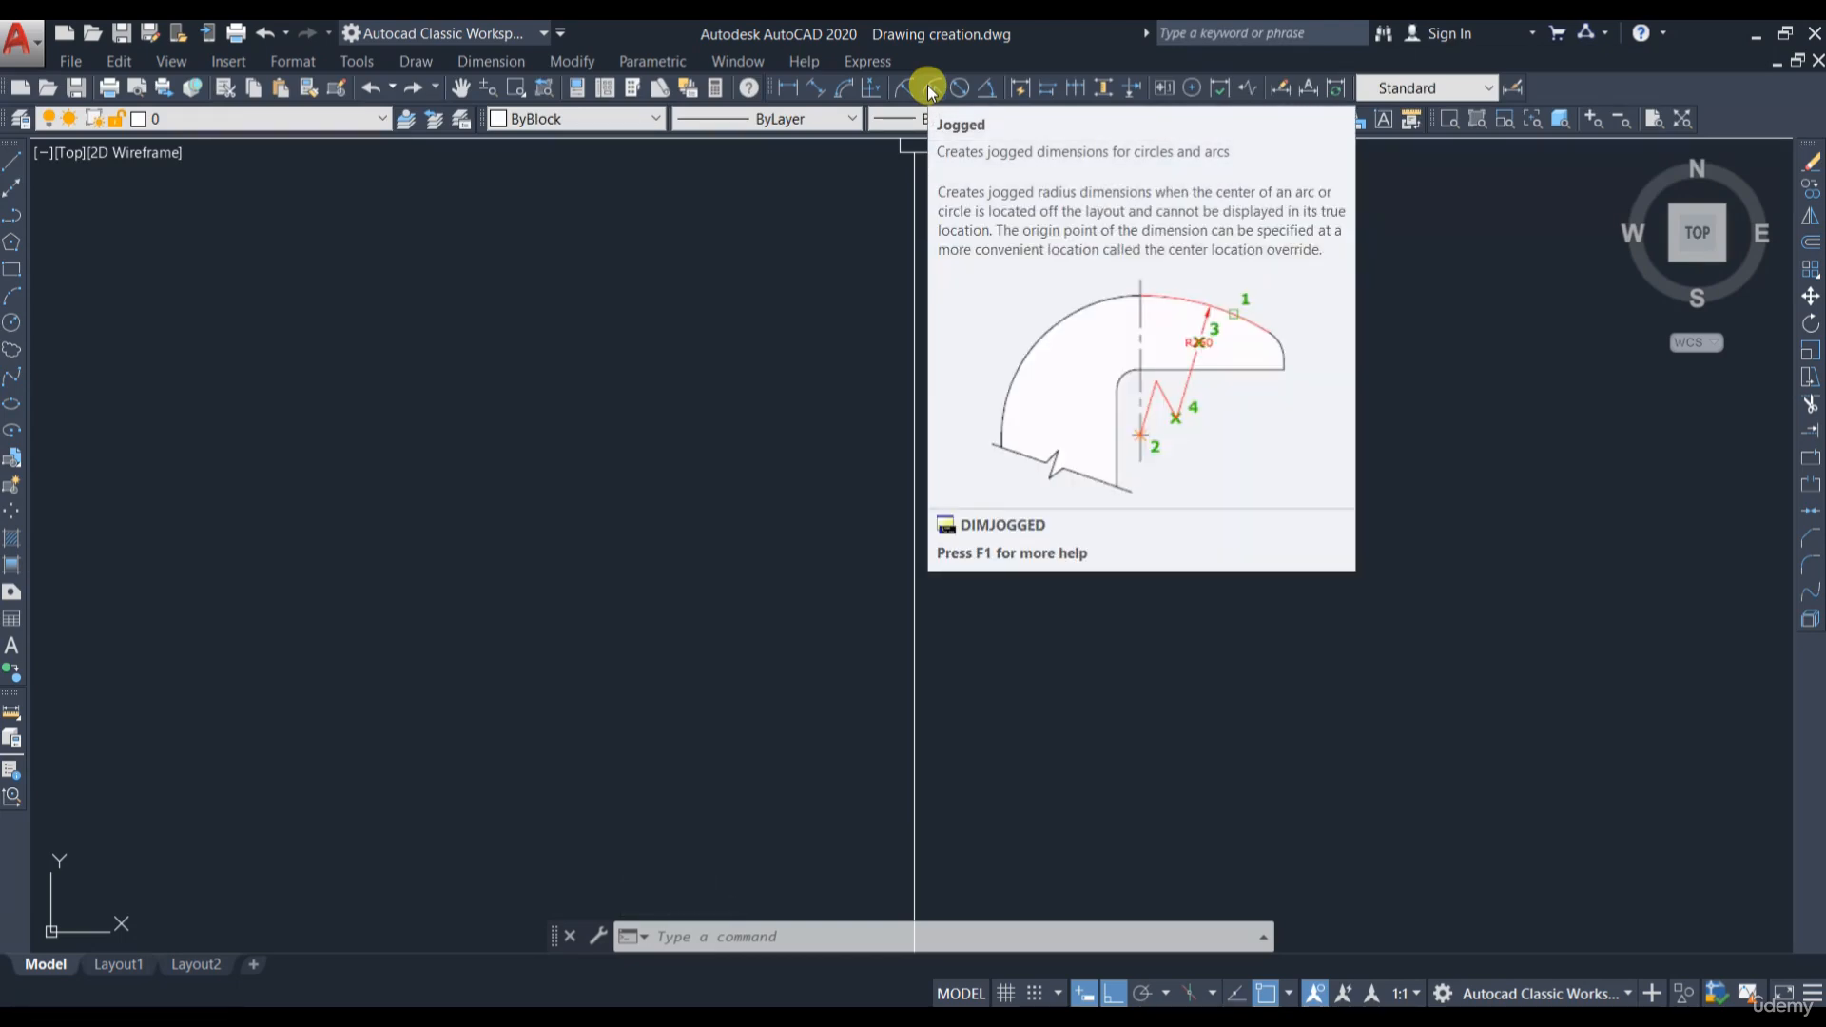
click(11, 295)
click(715, 463)
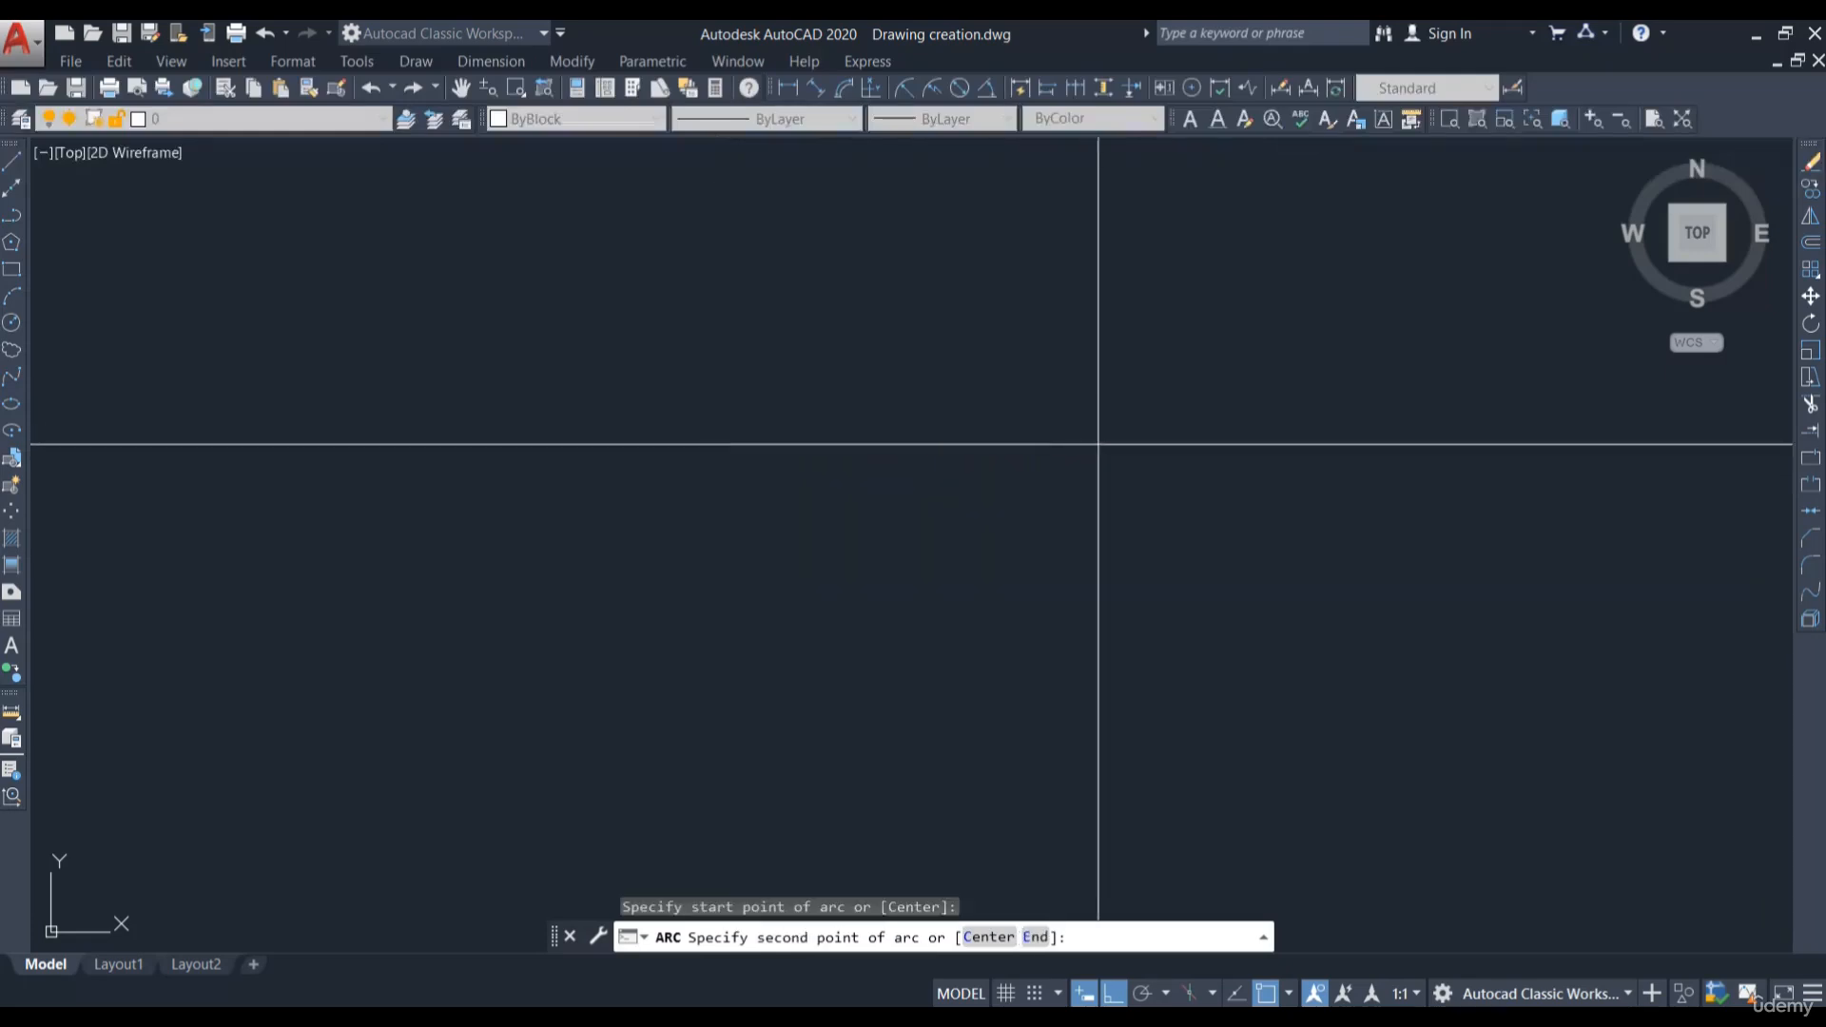
click(1100, 463)
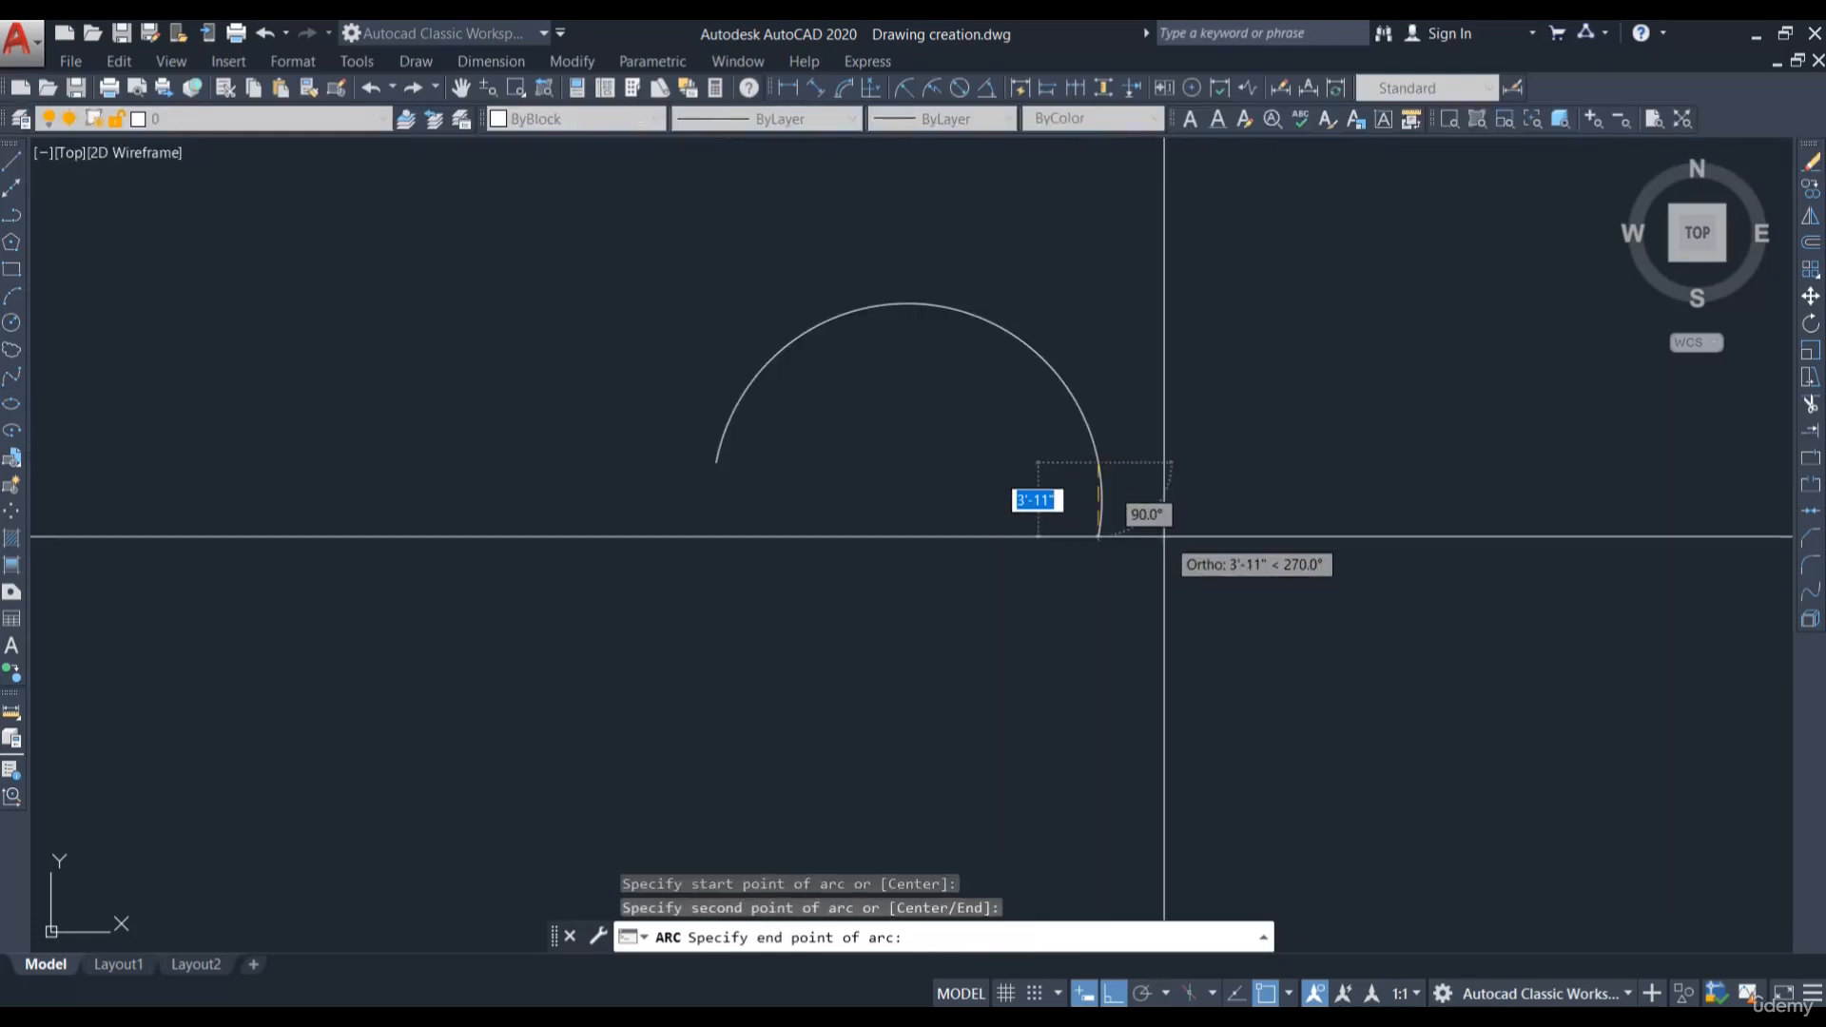
click(1104, 493)
Step: Add a jogged radius dimension to the arc, using its center as the center override and setting the dimension line and jog locations
click(935, 91)
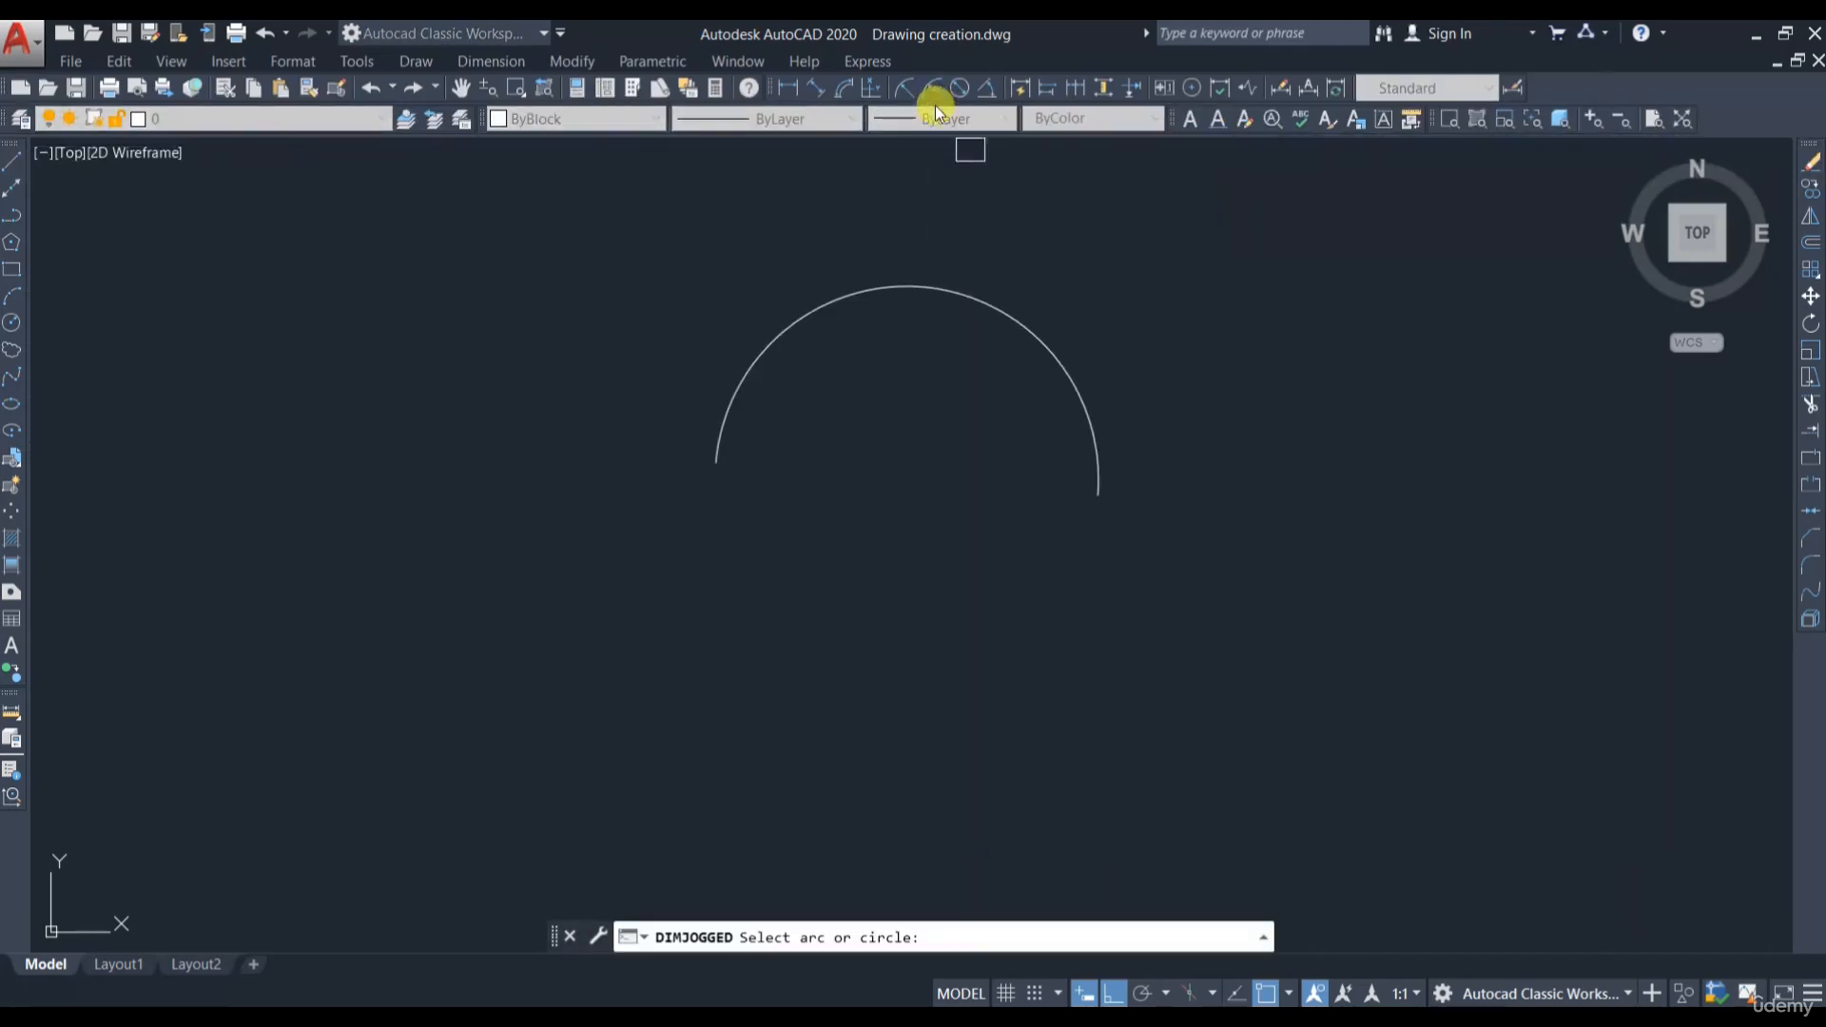
click(939, 292)
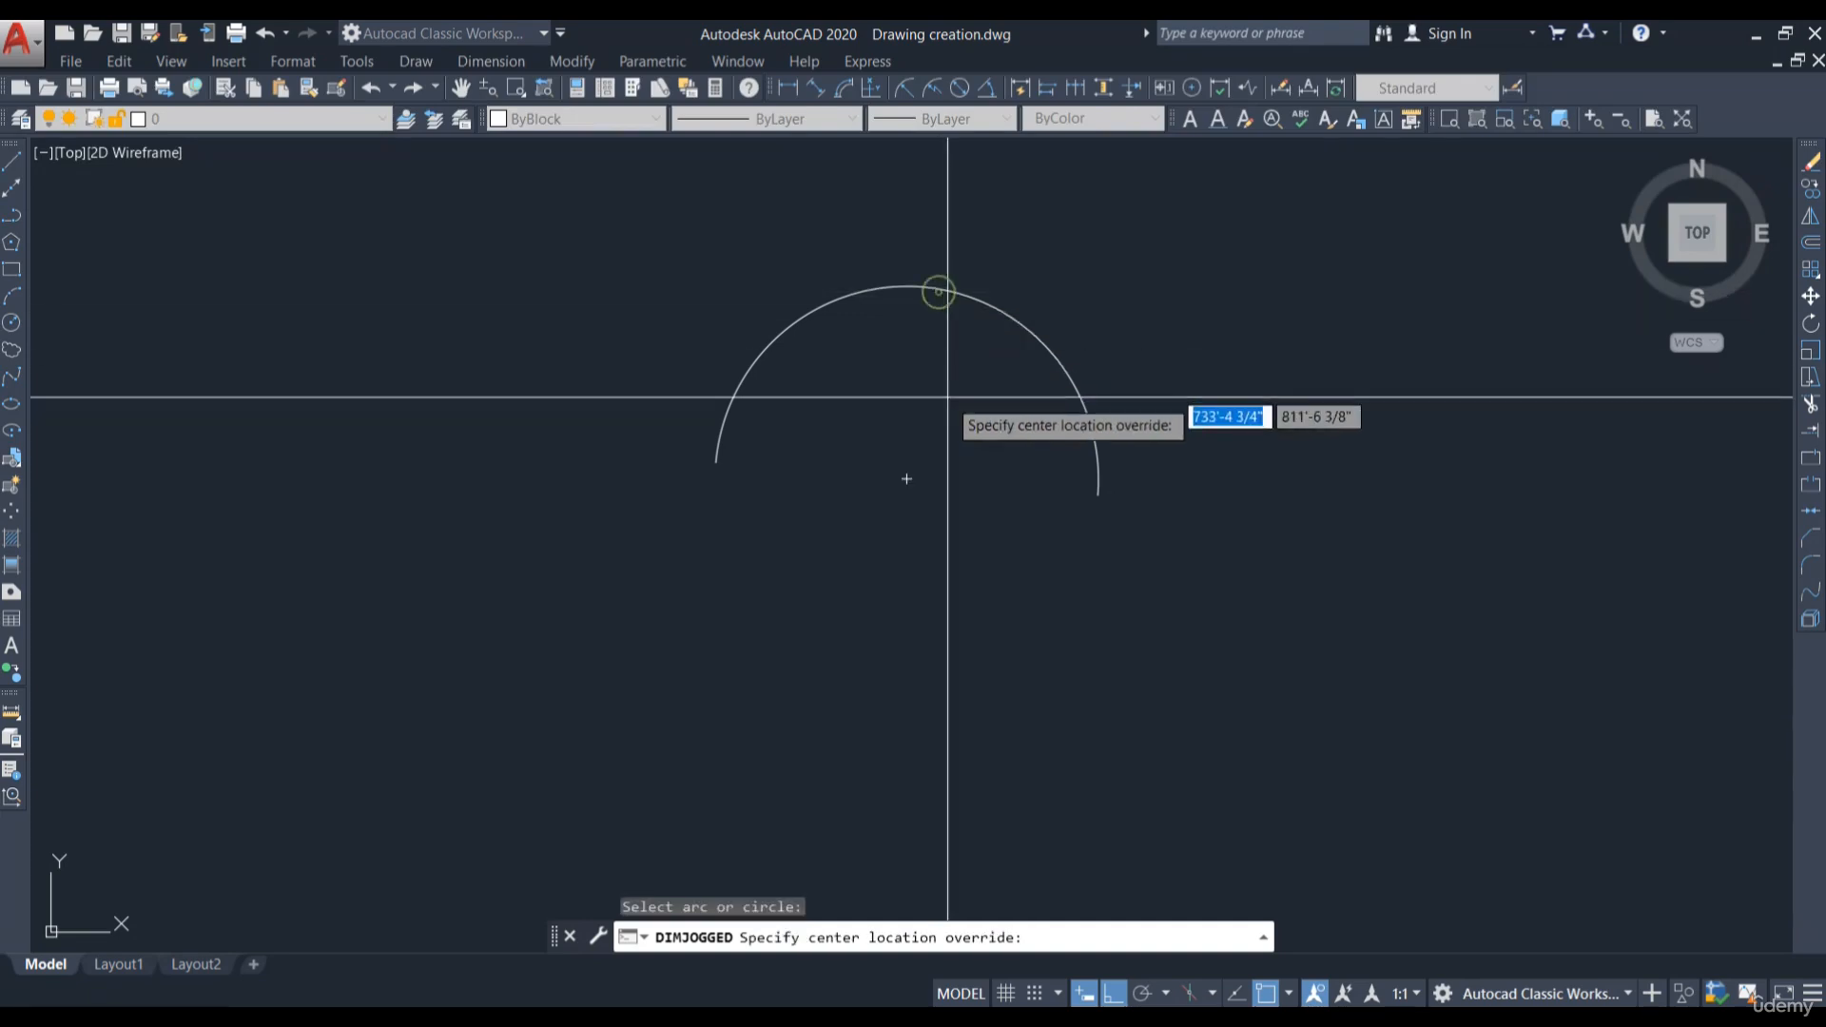
click(907, 478)
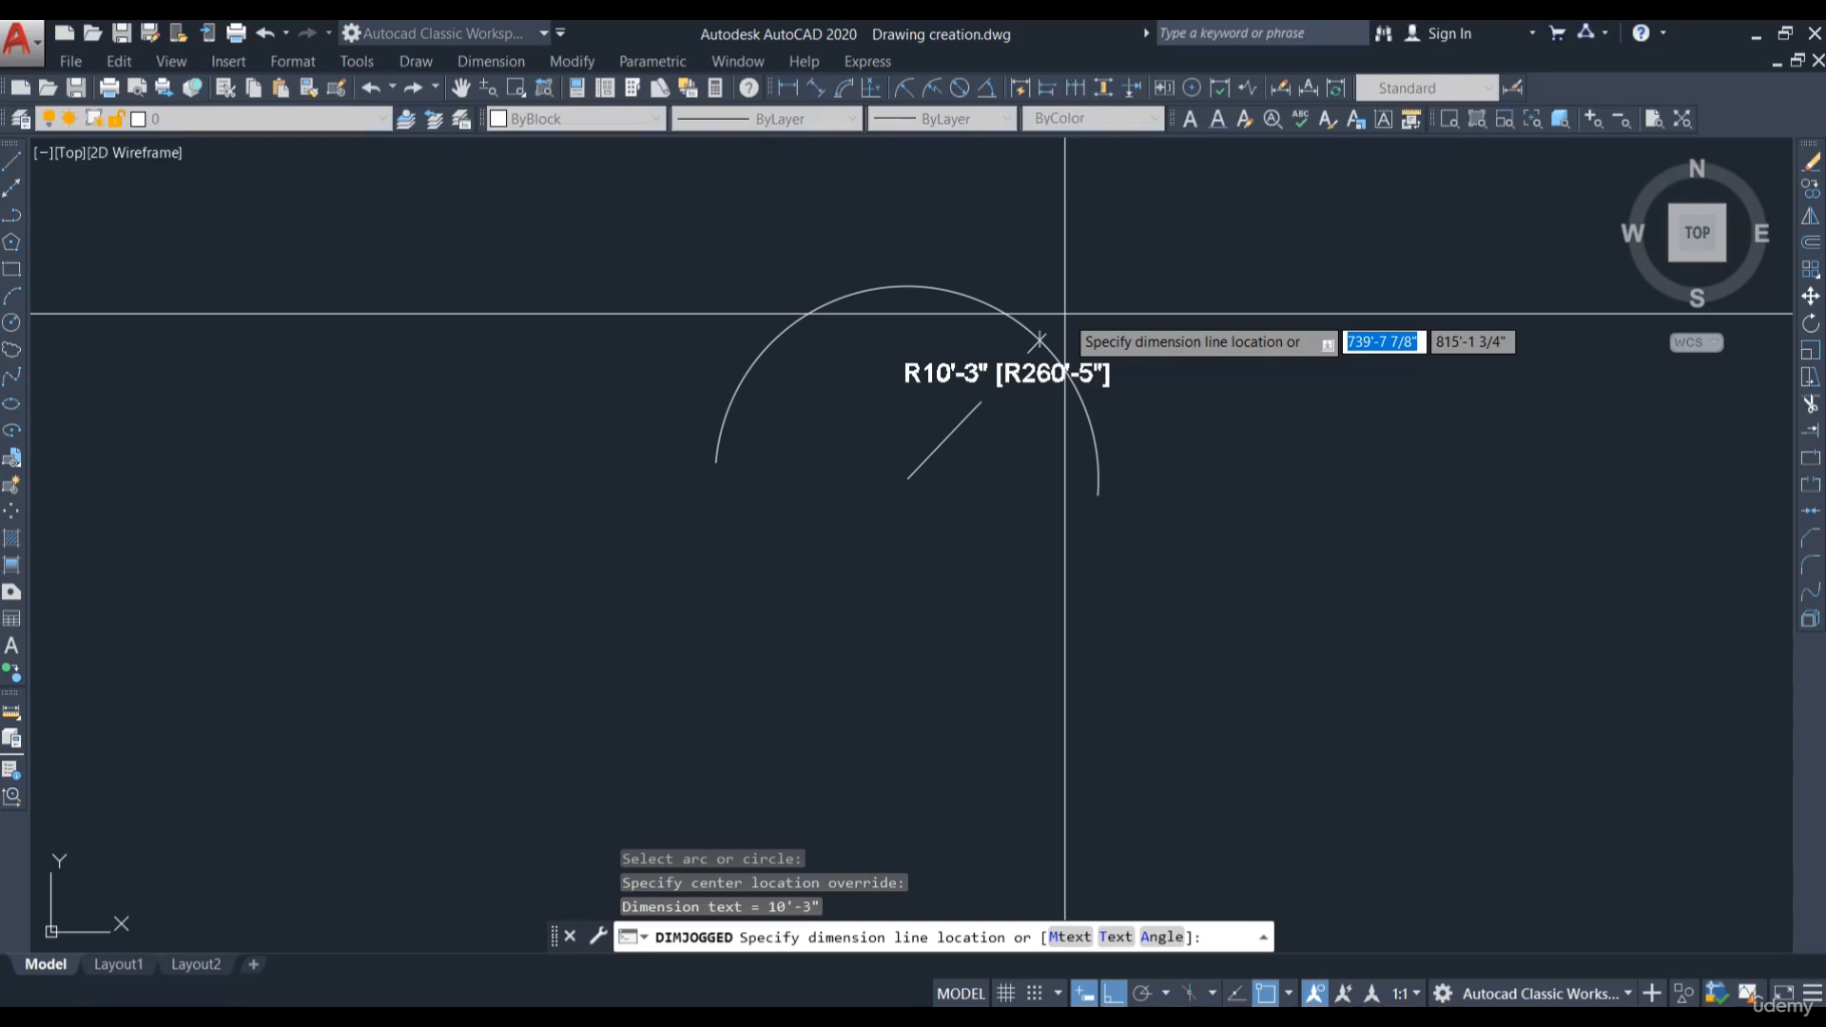
click(1055, 360)
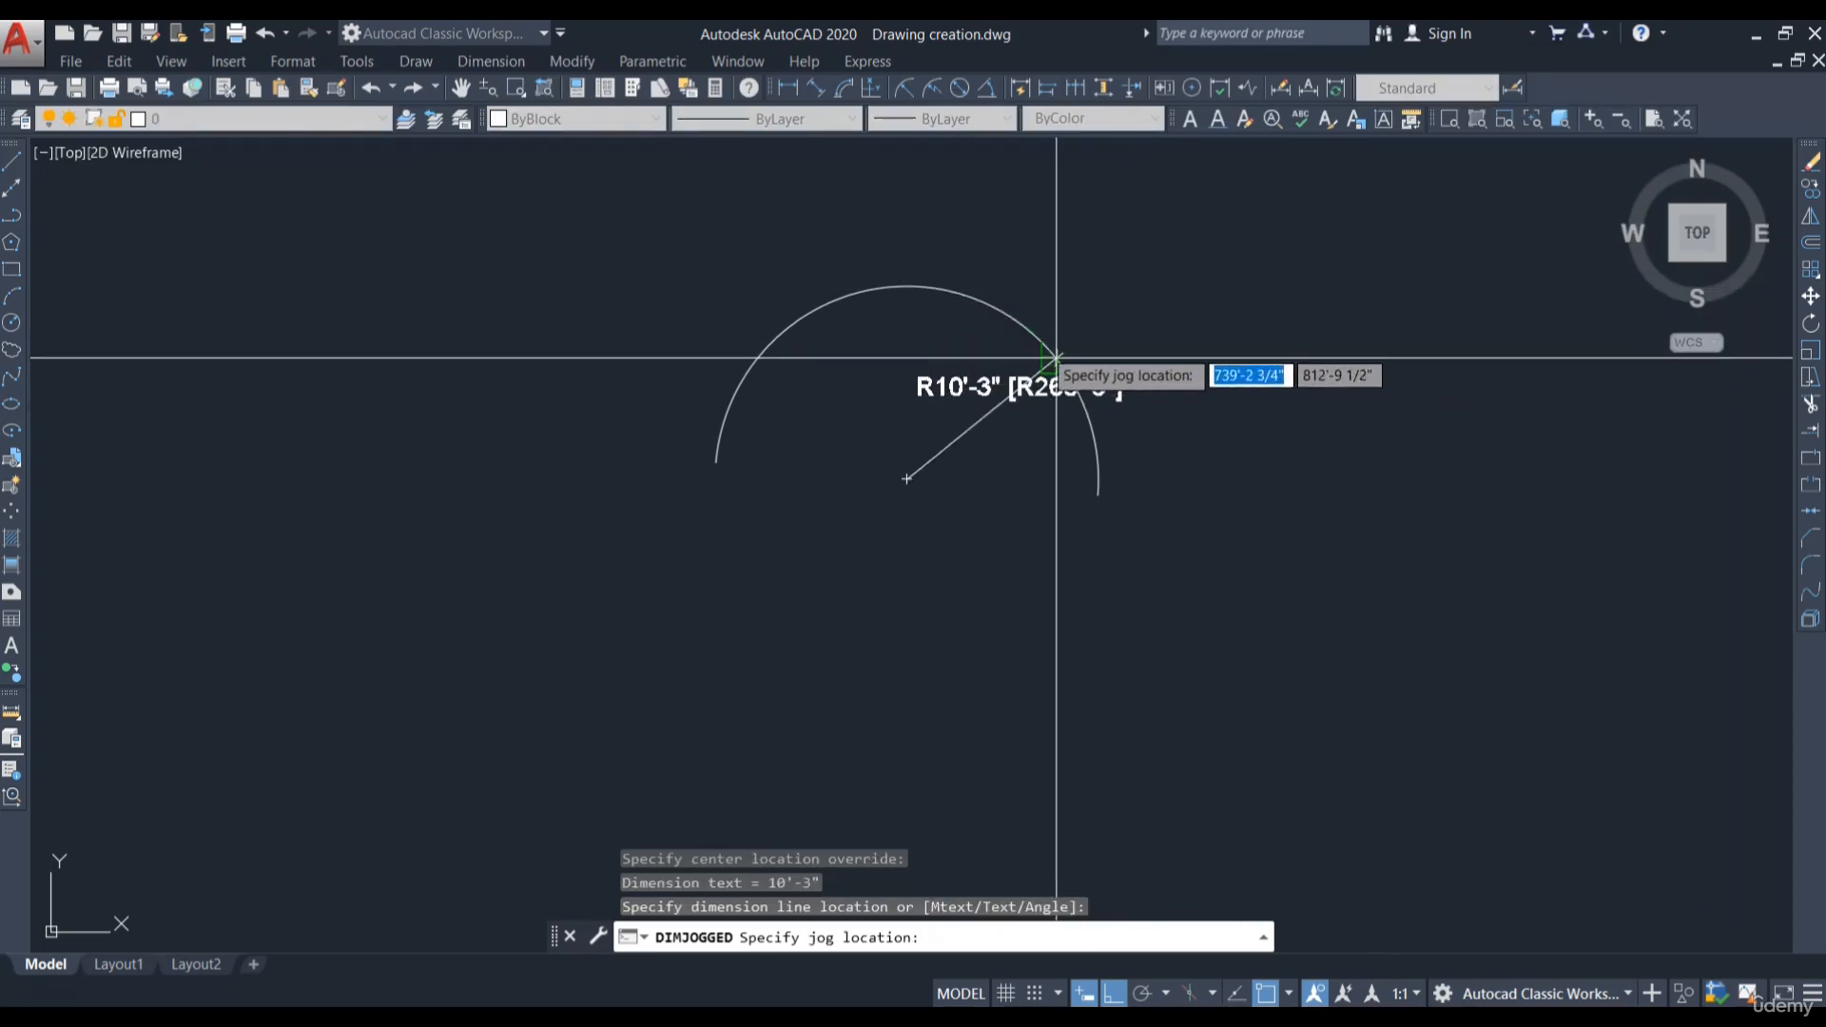
click(983, 308)
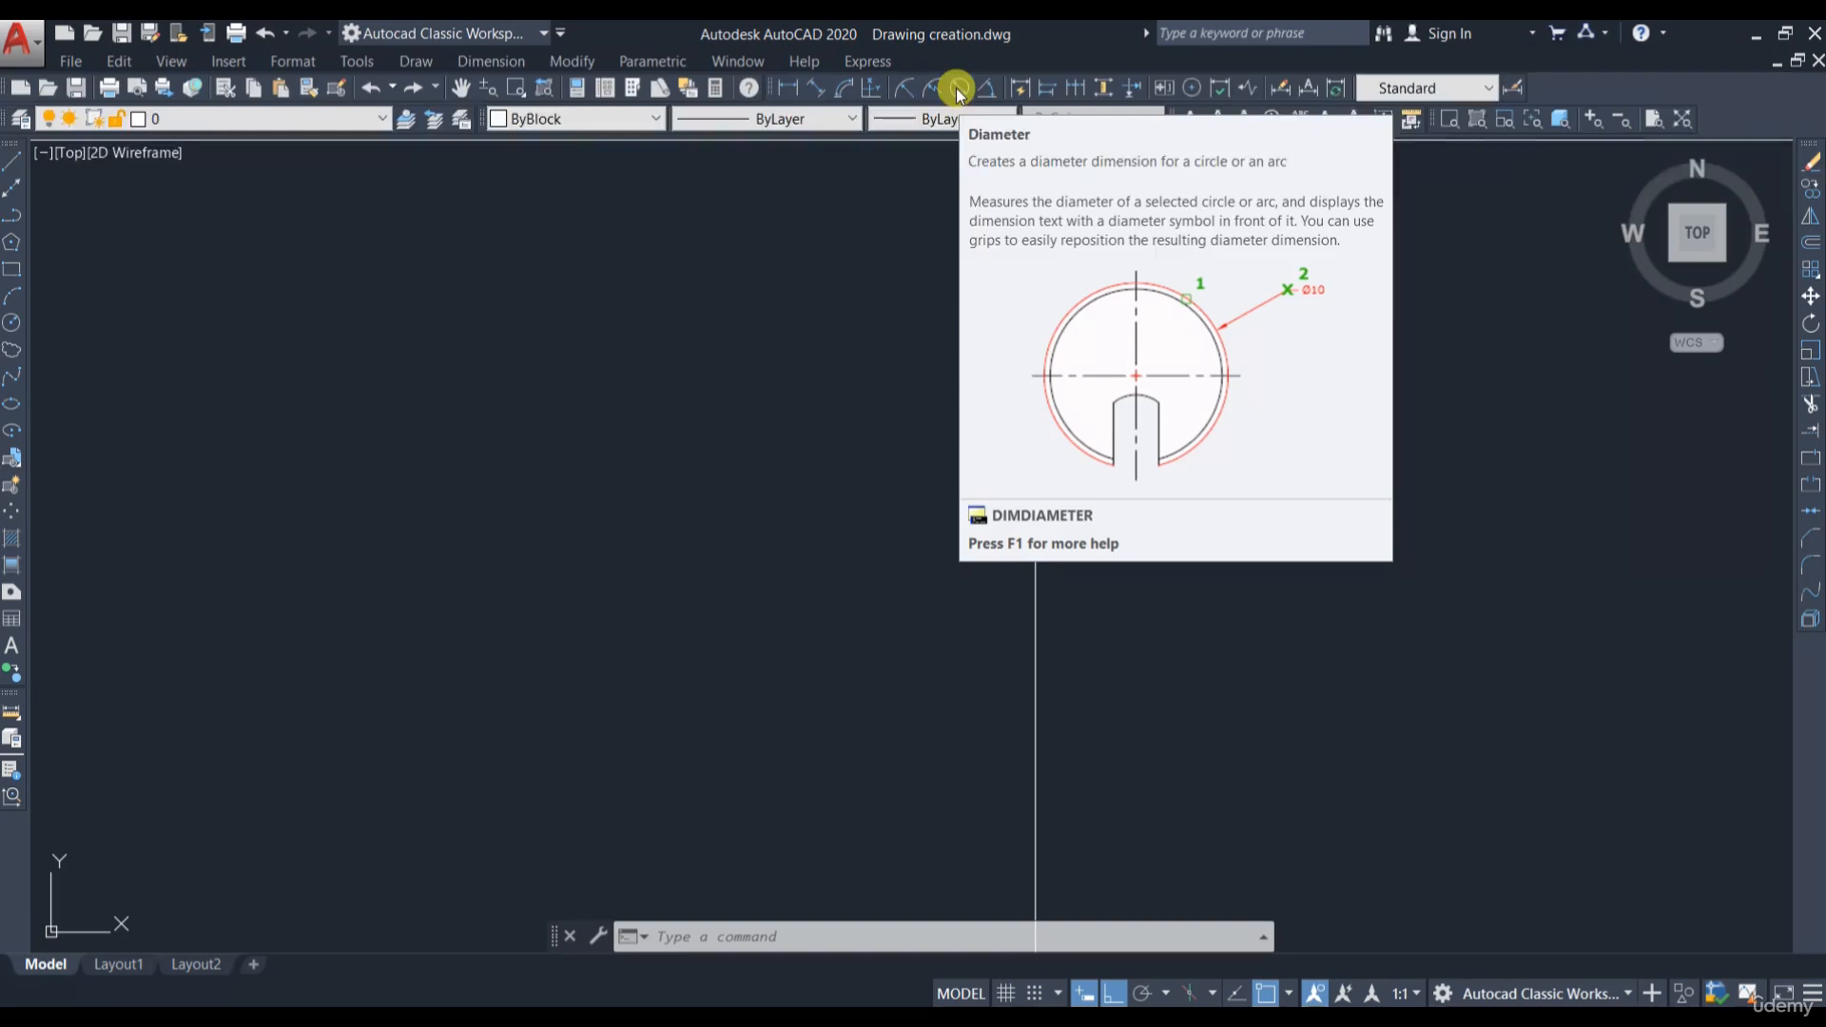
Step: Draw a circle about 22'-6" in diameter and add a diameter dimension with its line location near the circle's center
click(12, 322)
click(942, 423)
click(1151, 576)
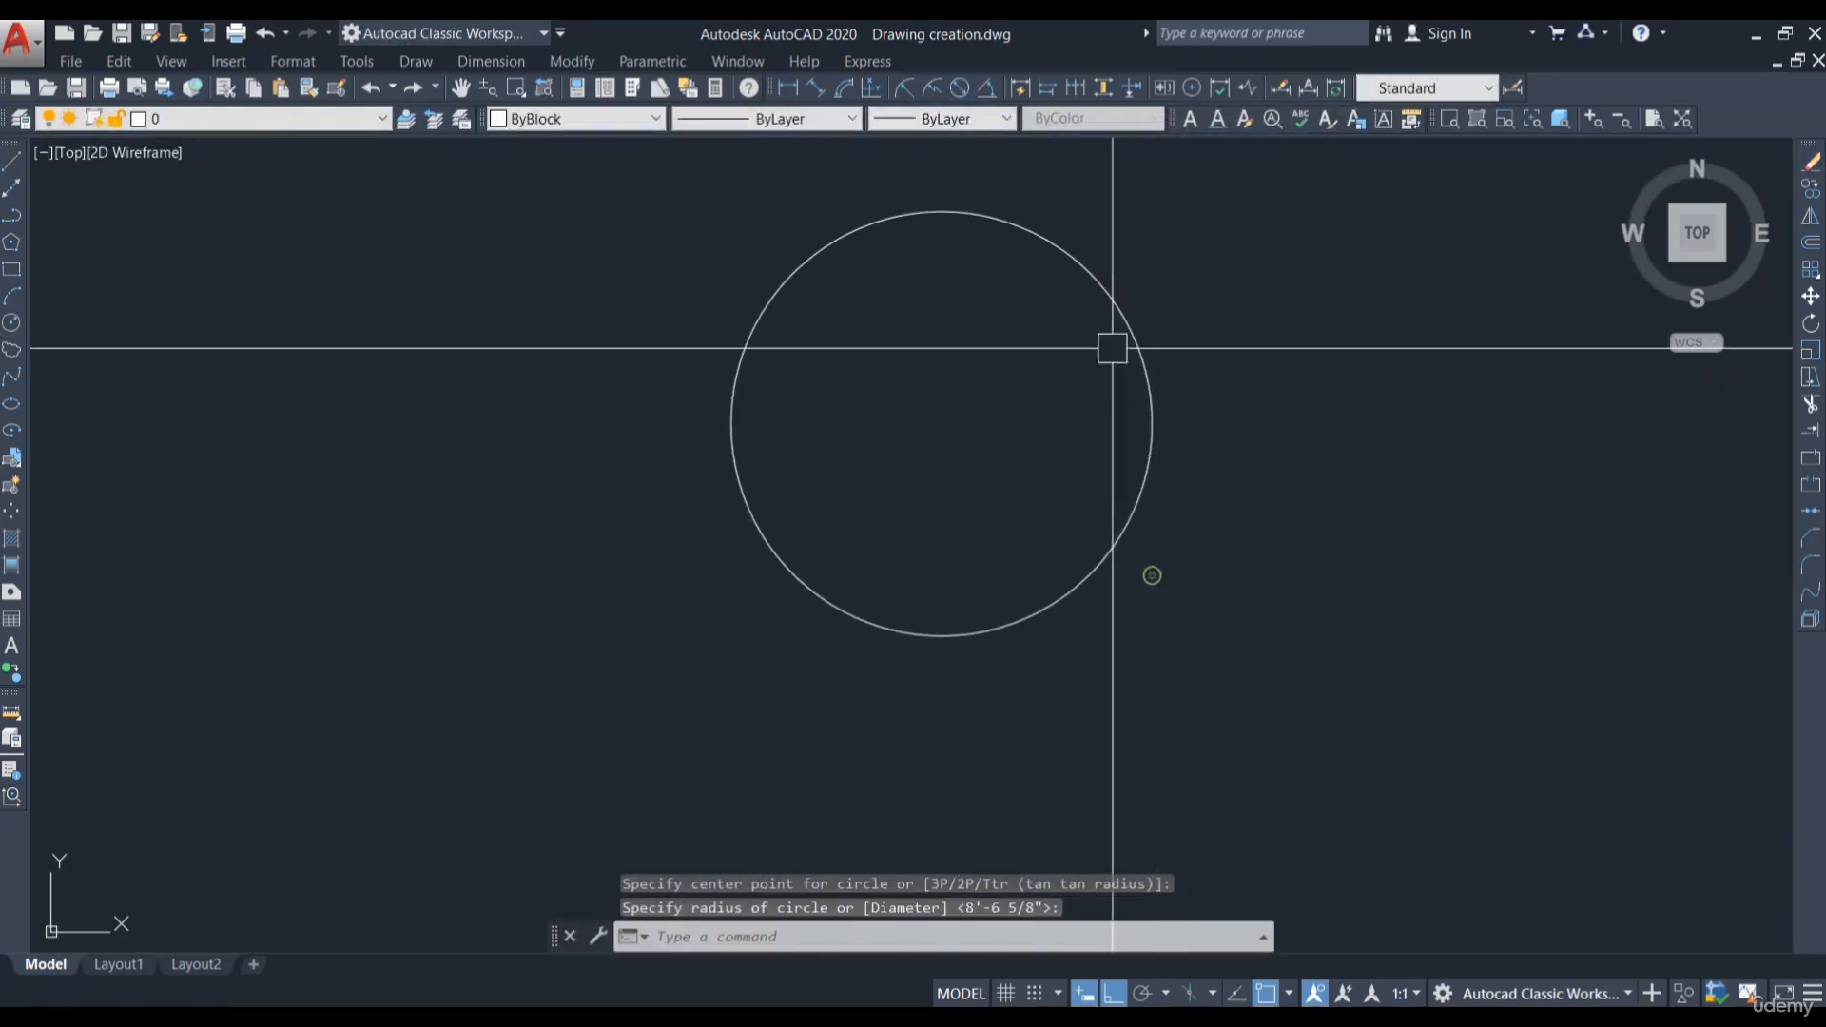
click(960, 88)
click(1076, 264)
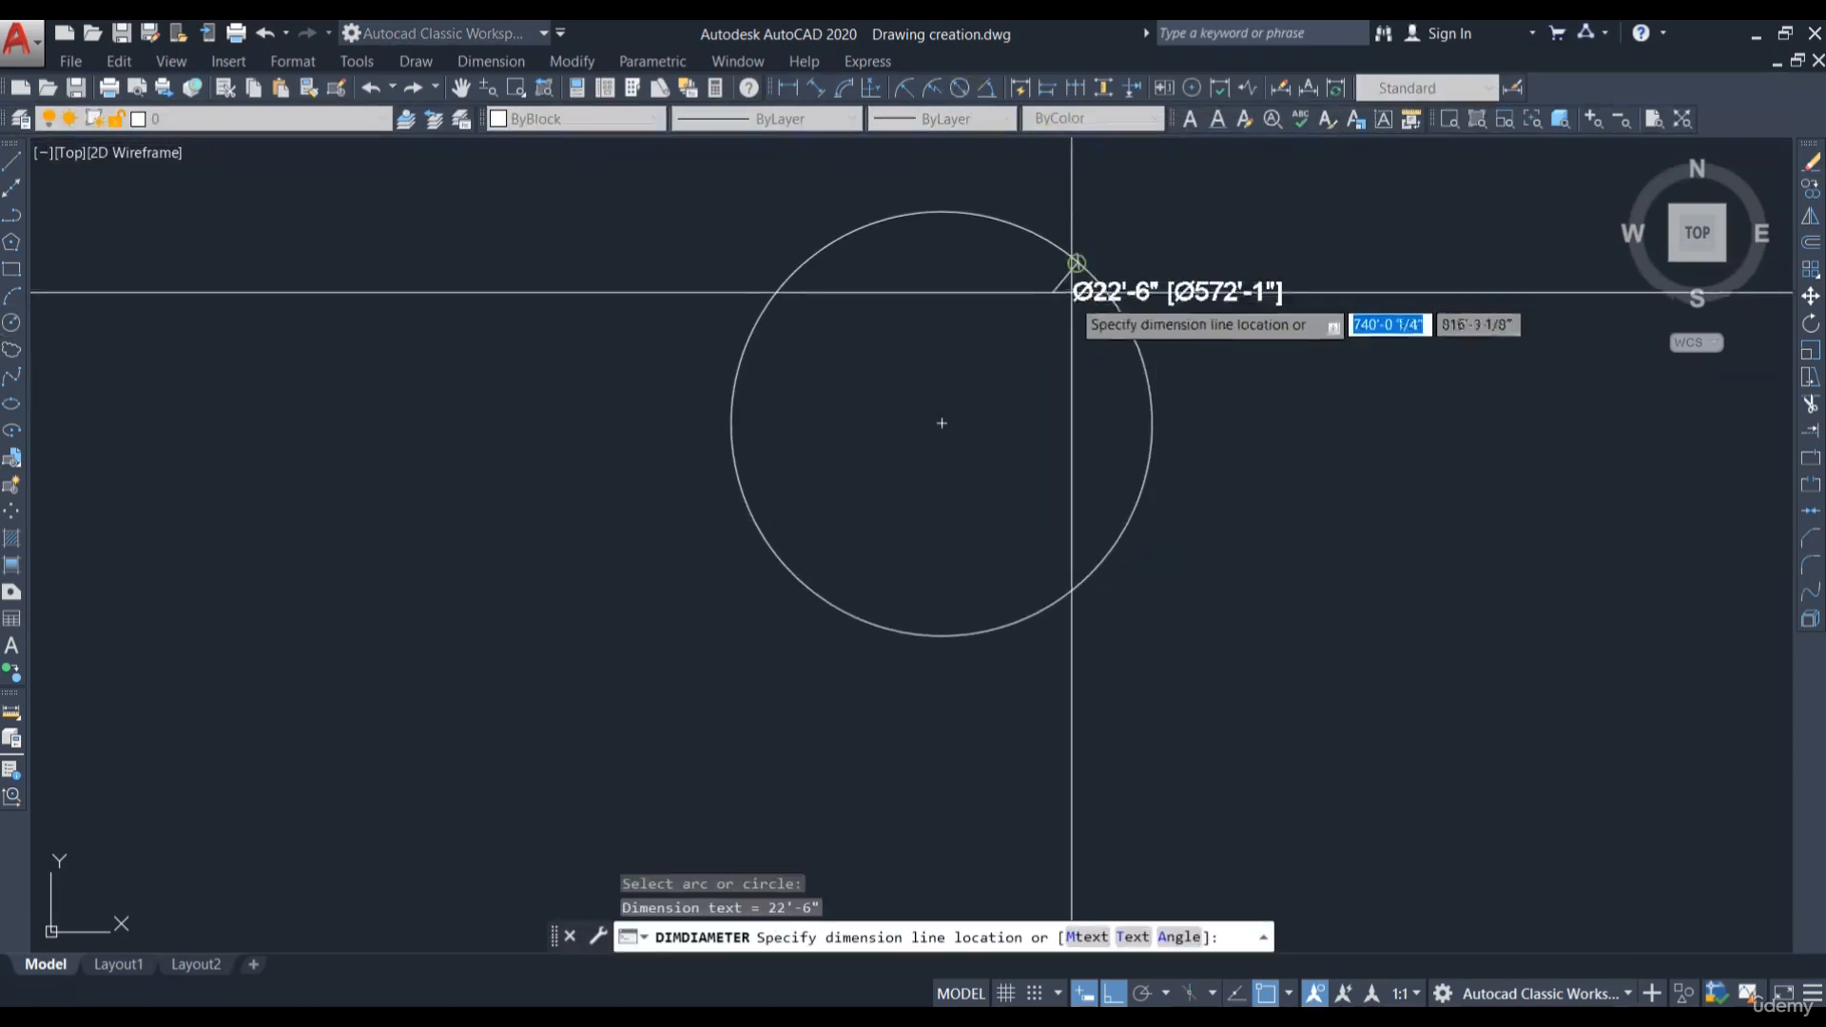
click(932, 427)
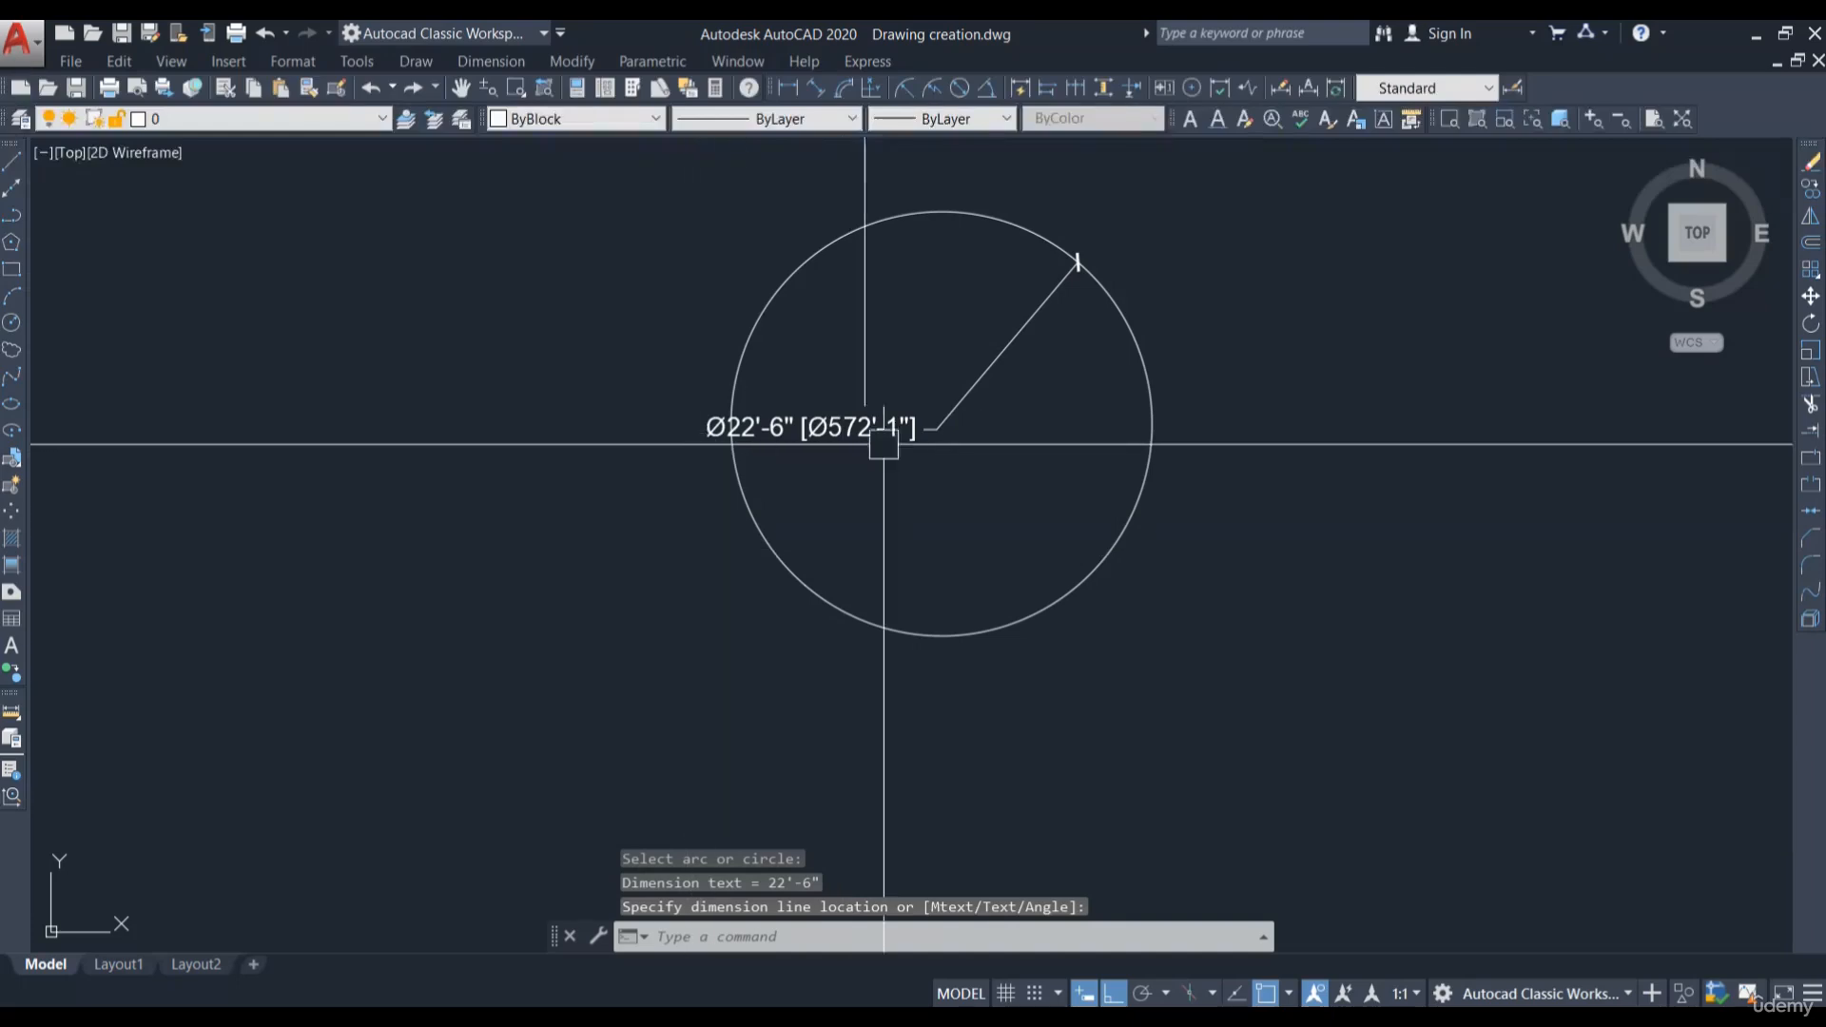
Step: Erase the circle together with its diameter dimension
click(1208, 253)
click(837, 514)
text(e)
key(Return)
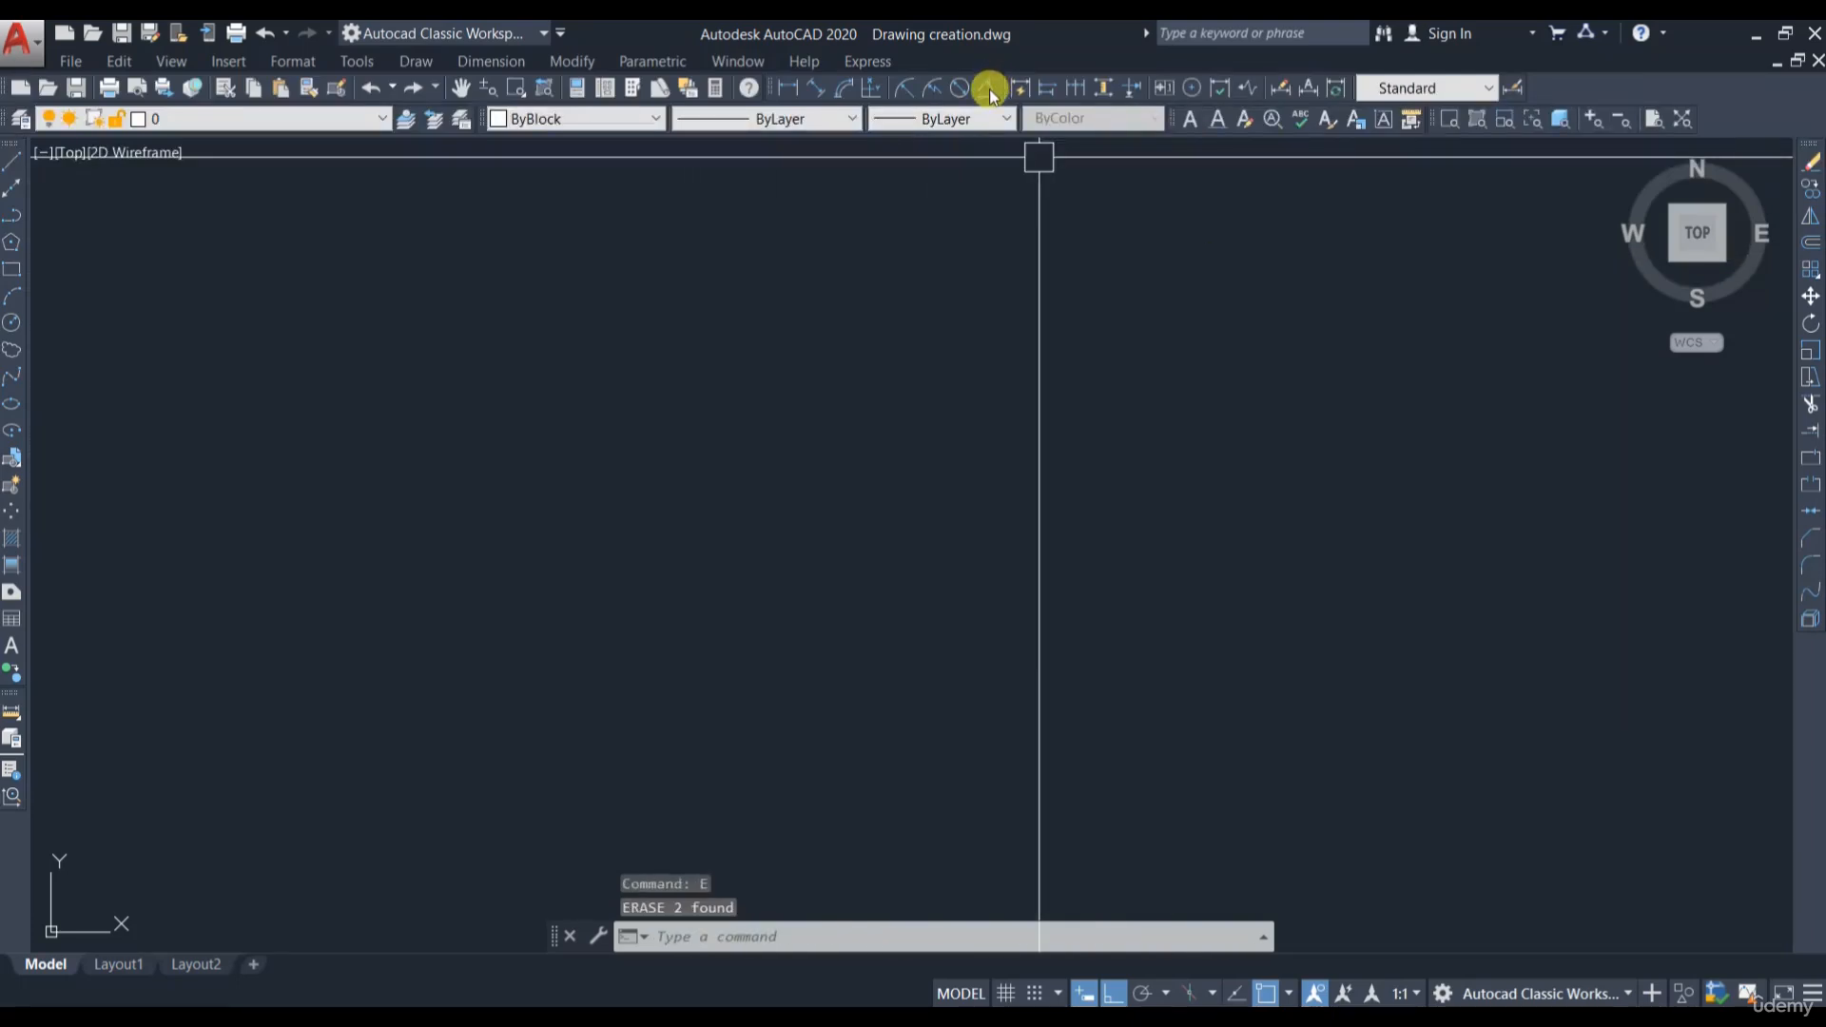
Step: Draw a vertical line downward and, with ortho off, a connected line sloping up to the right from its lower end
text(l)
key(Return)
click(818, 403)
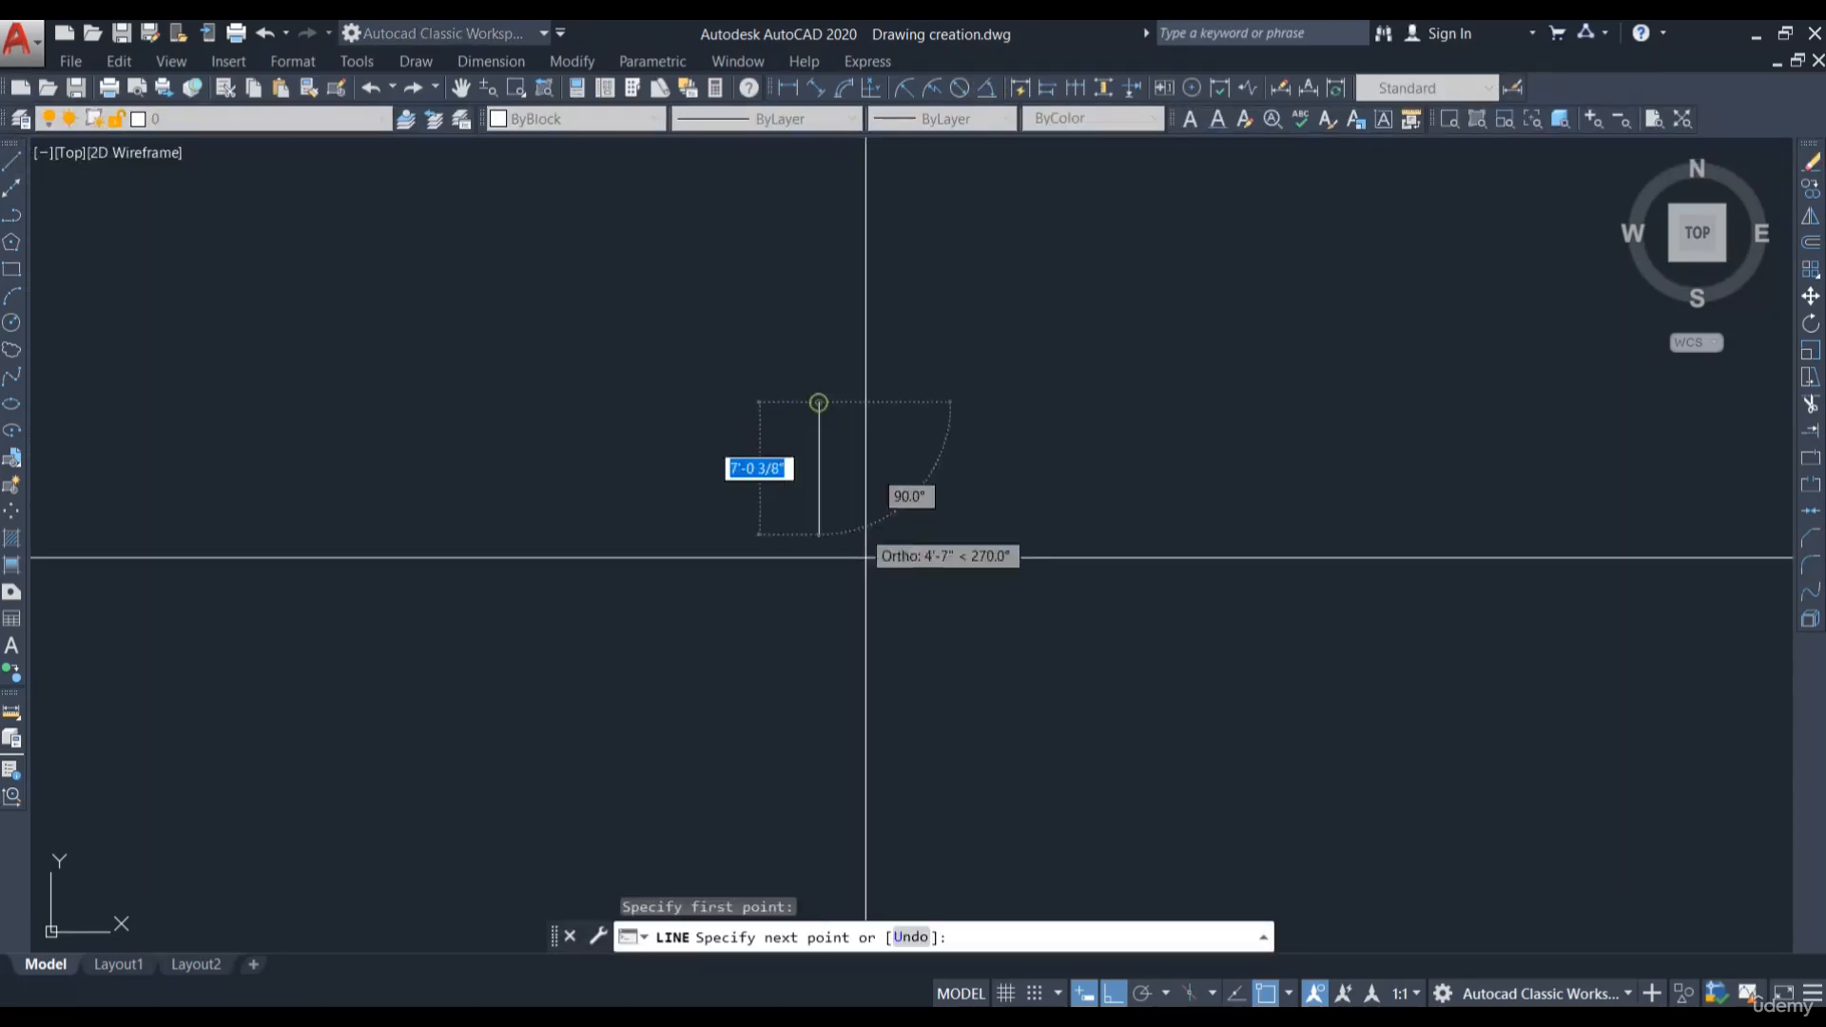
click(862, 647)
key(F8)
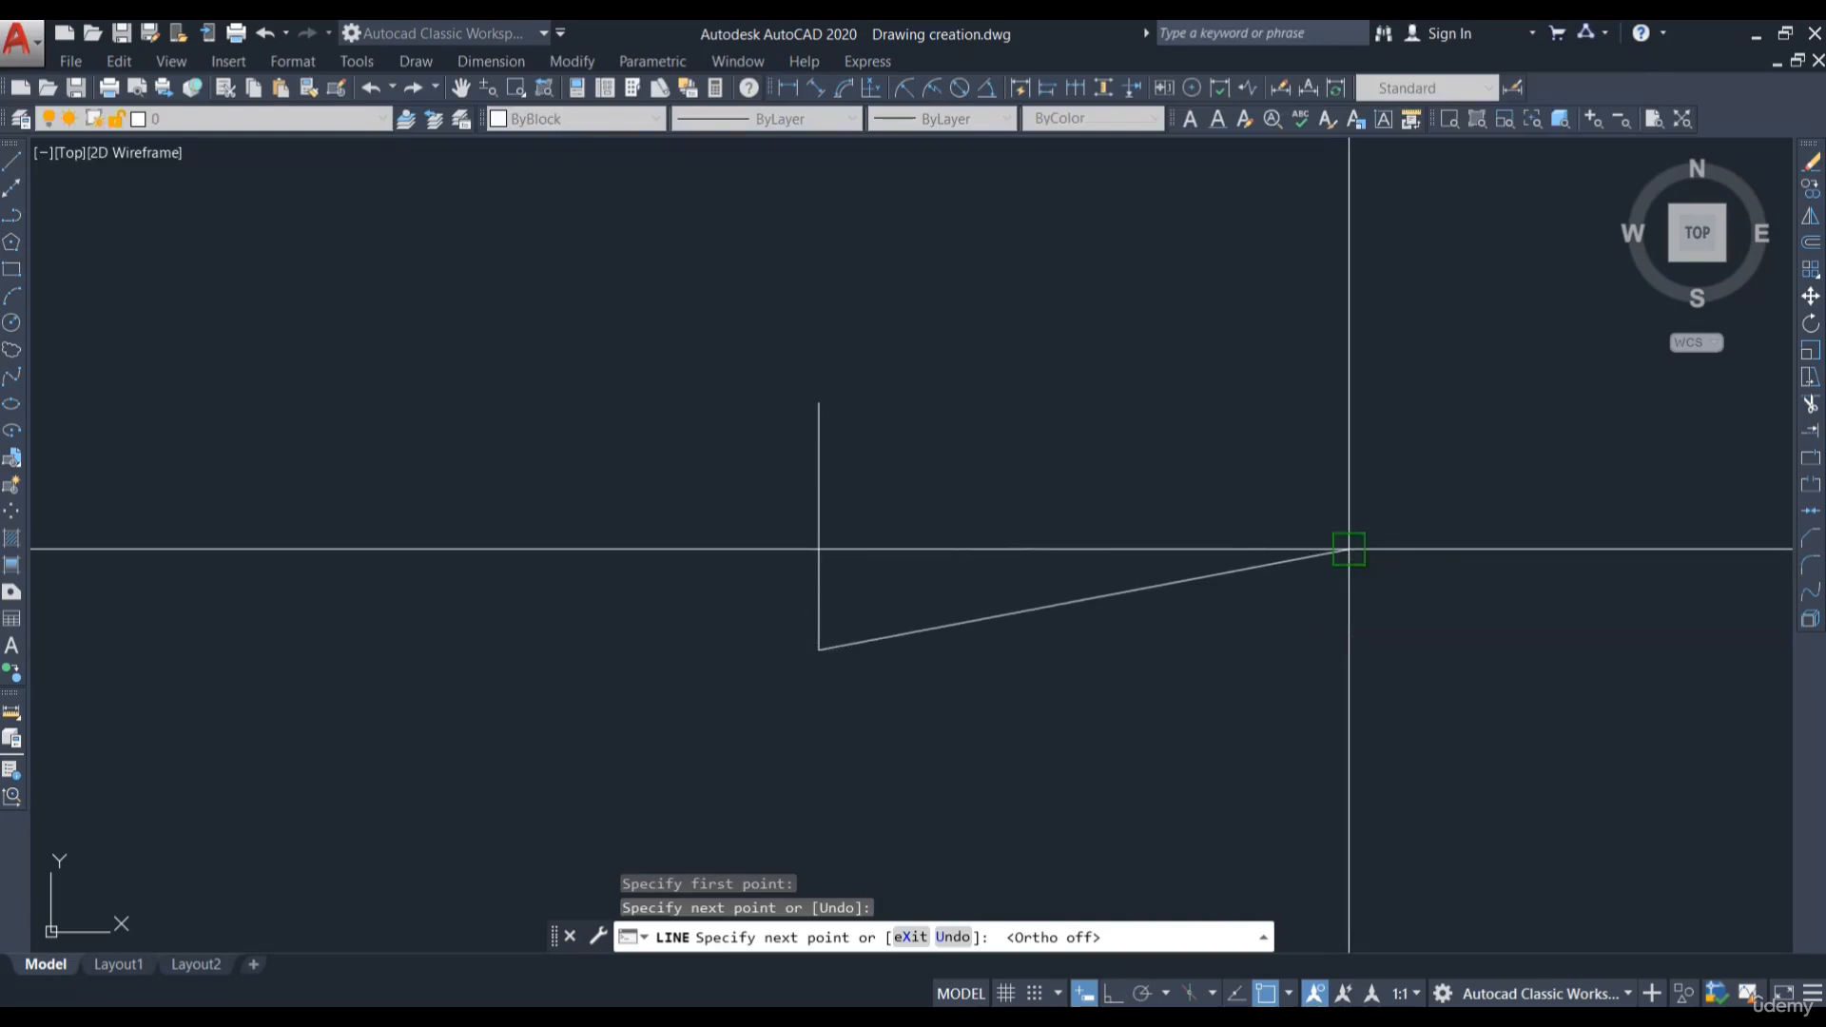
click(1349, 549)
key(Return)
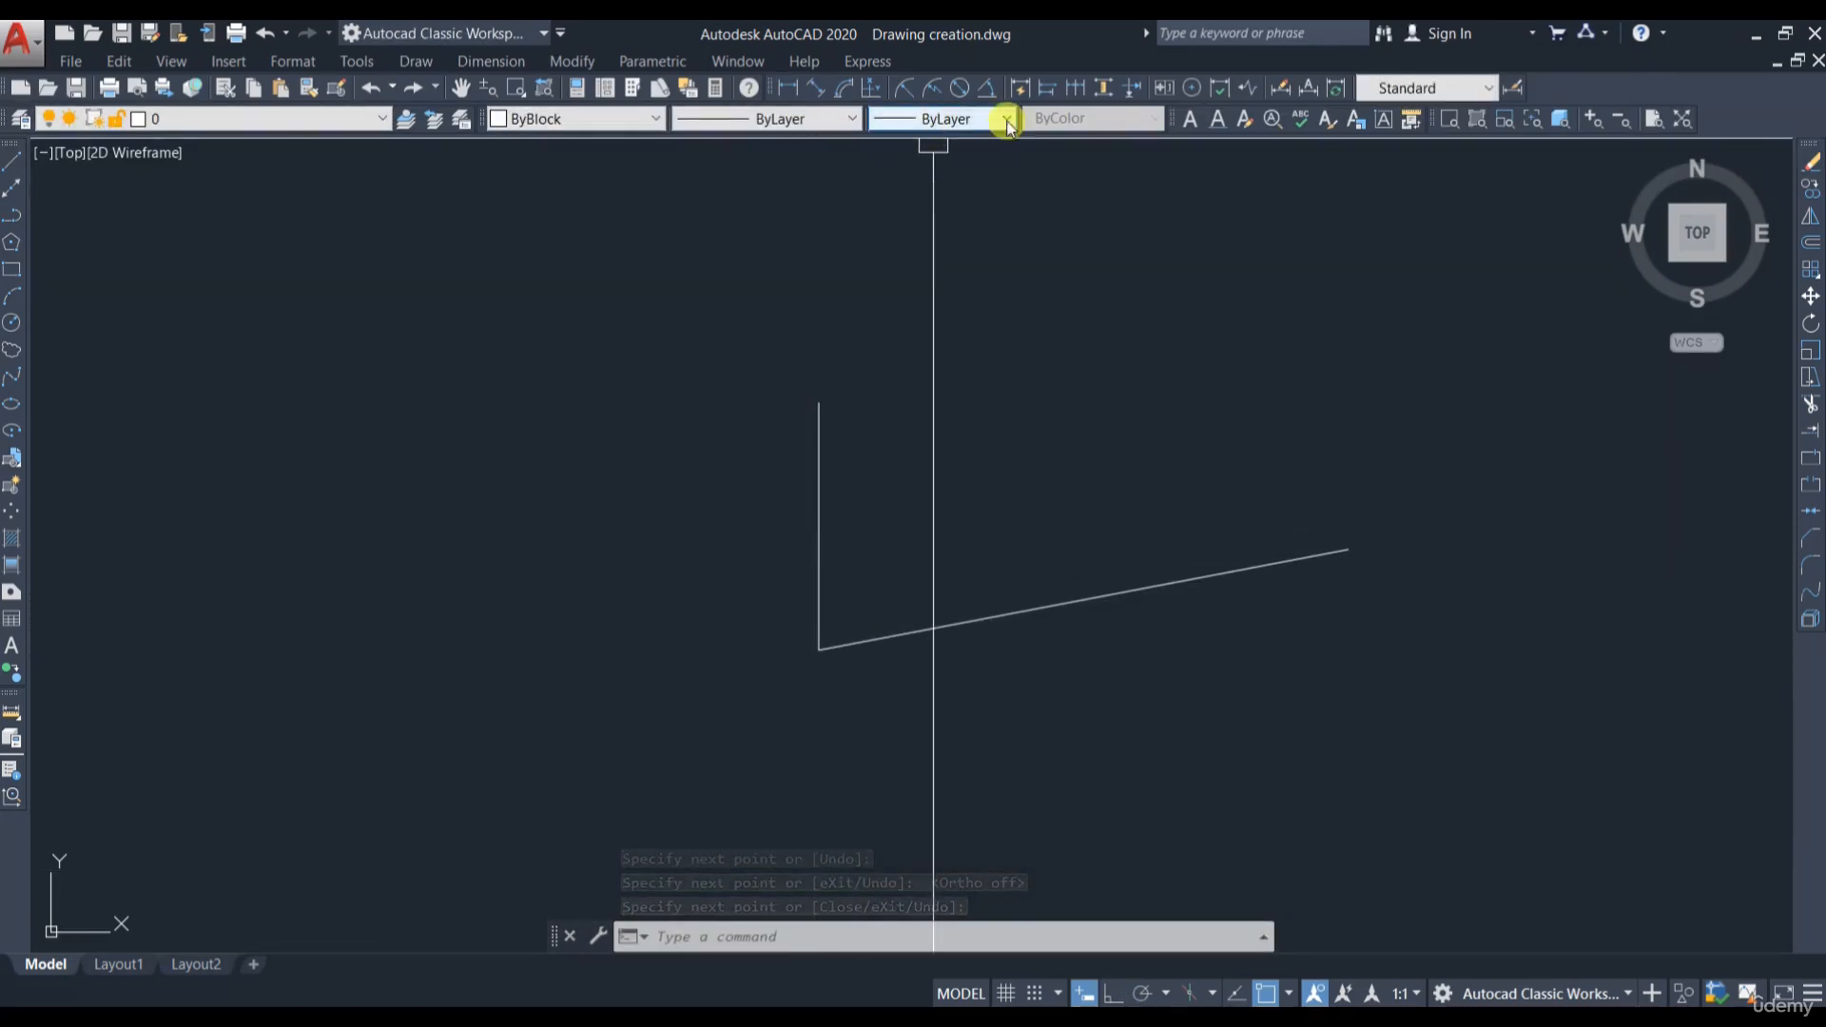
Step: Add an angular dimension between the two lines with its arc inside the angle, and erase the lines and dimension
click(989, 89)
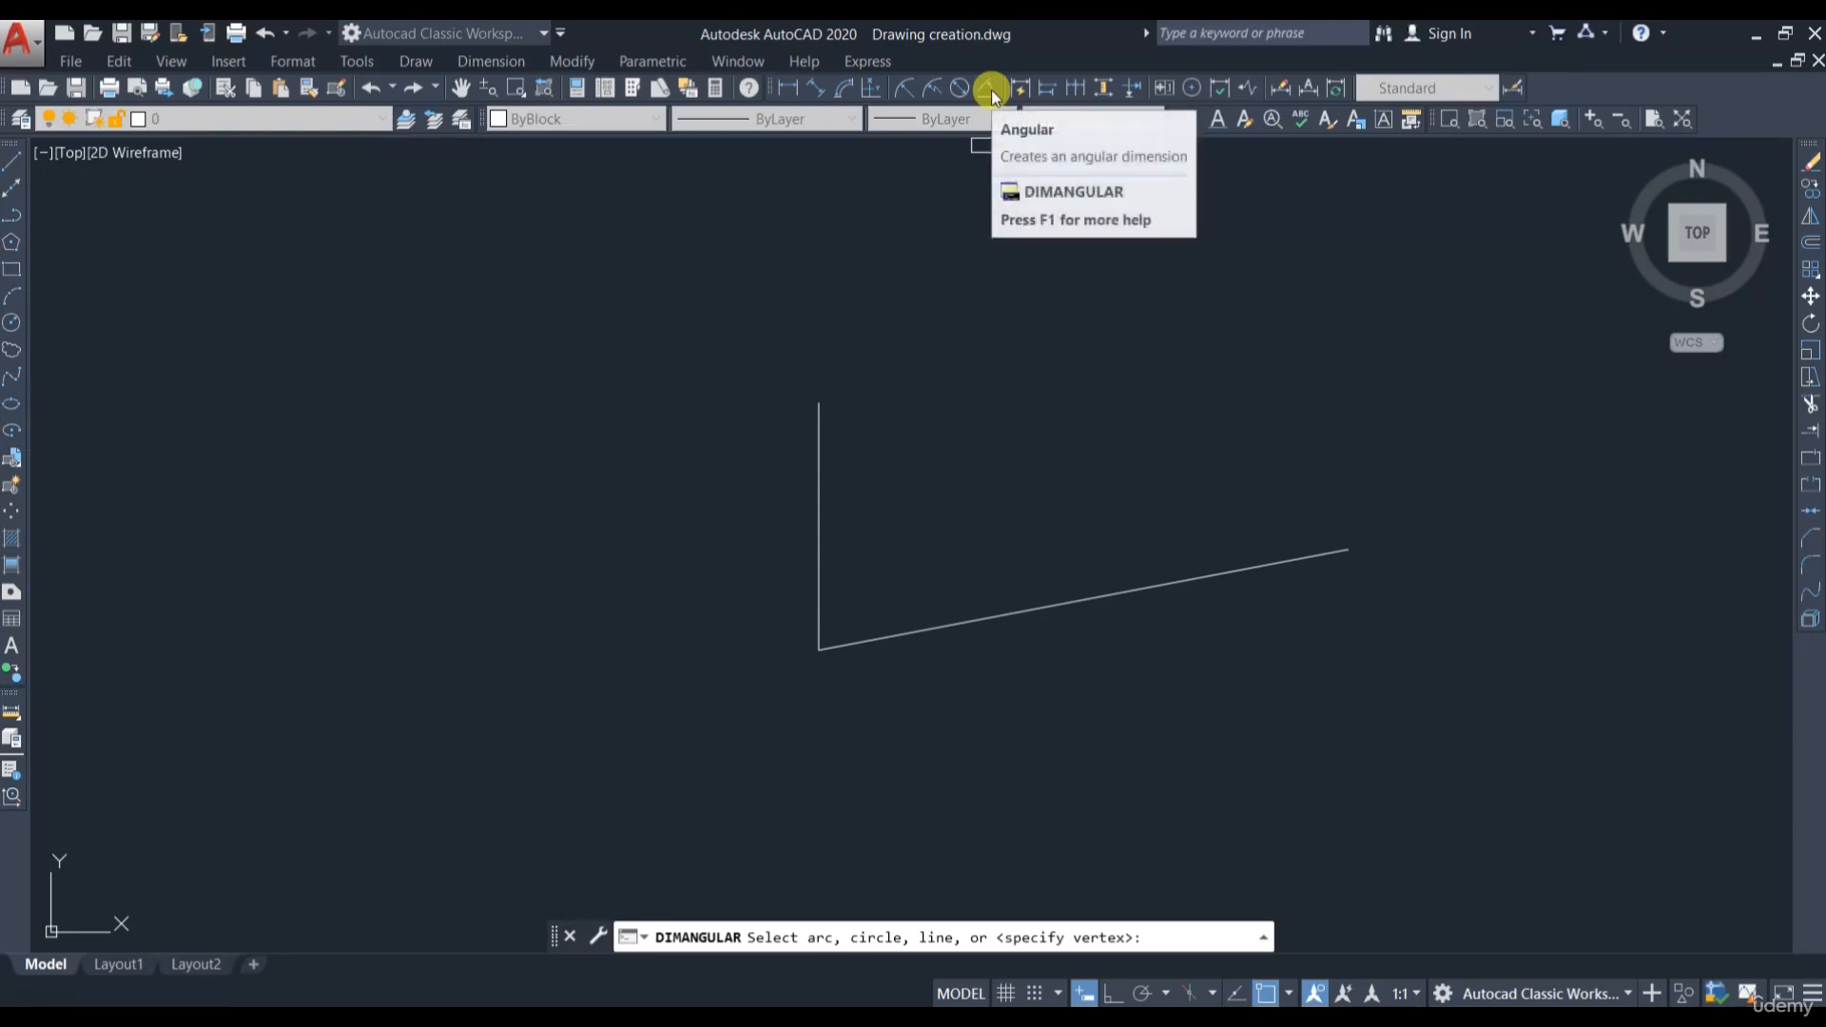
click(816, 514)
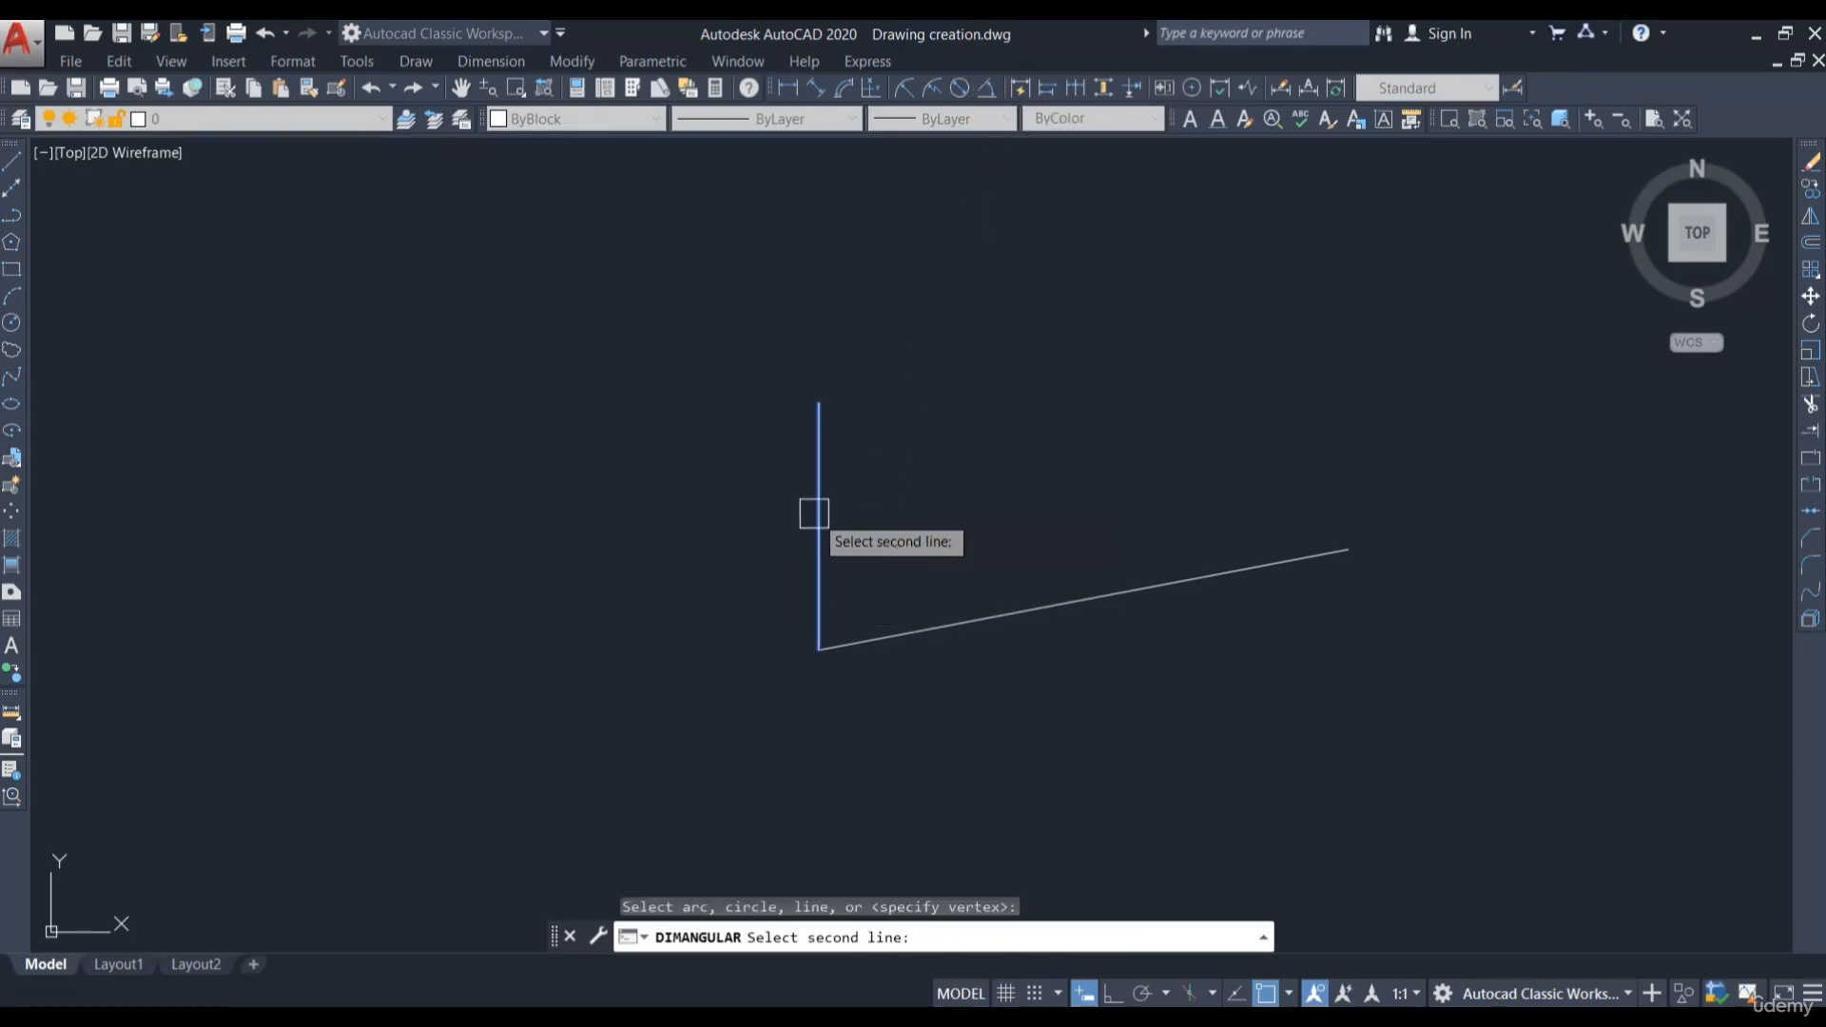
click(899, 632)
click(943, 517)
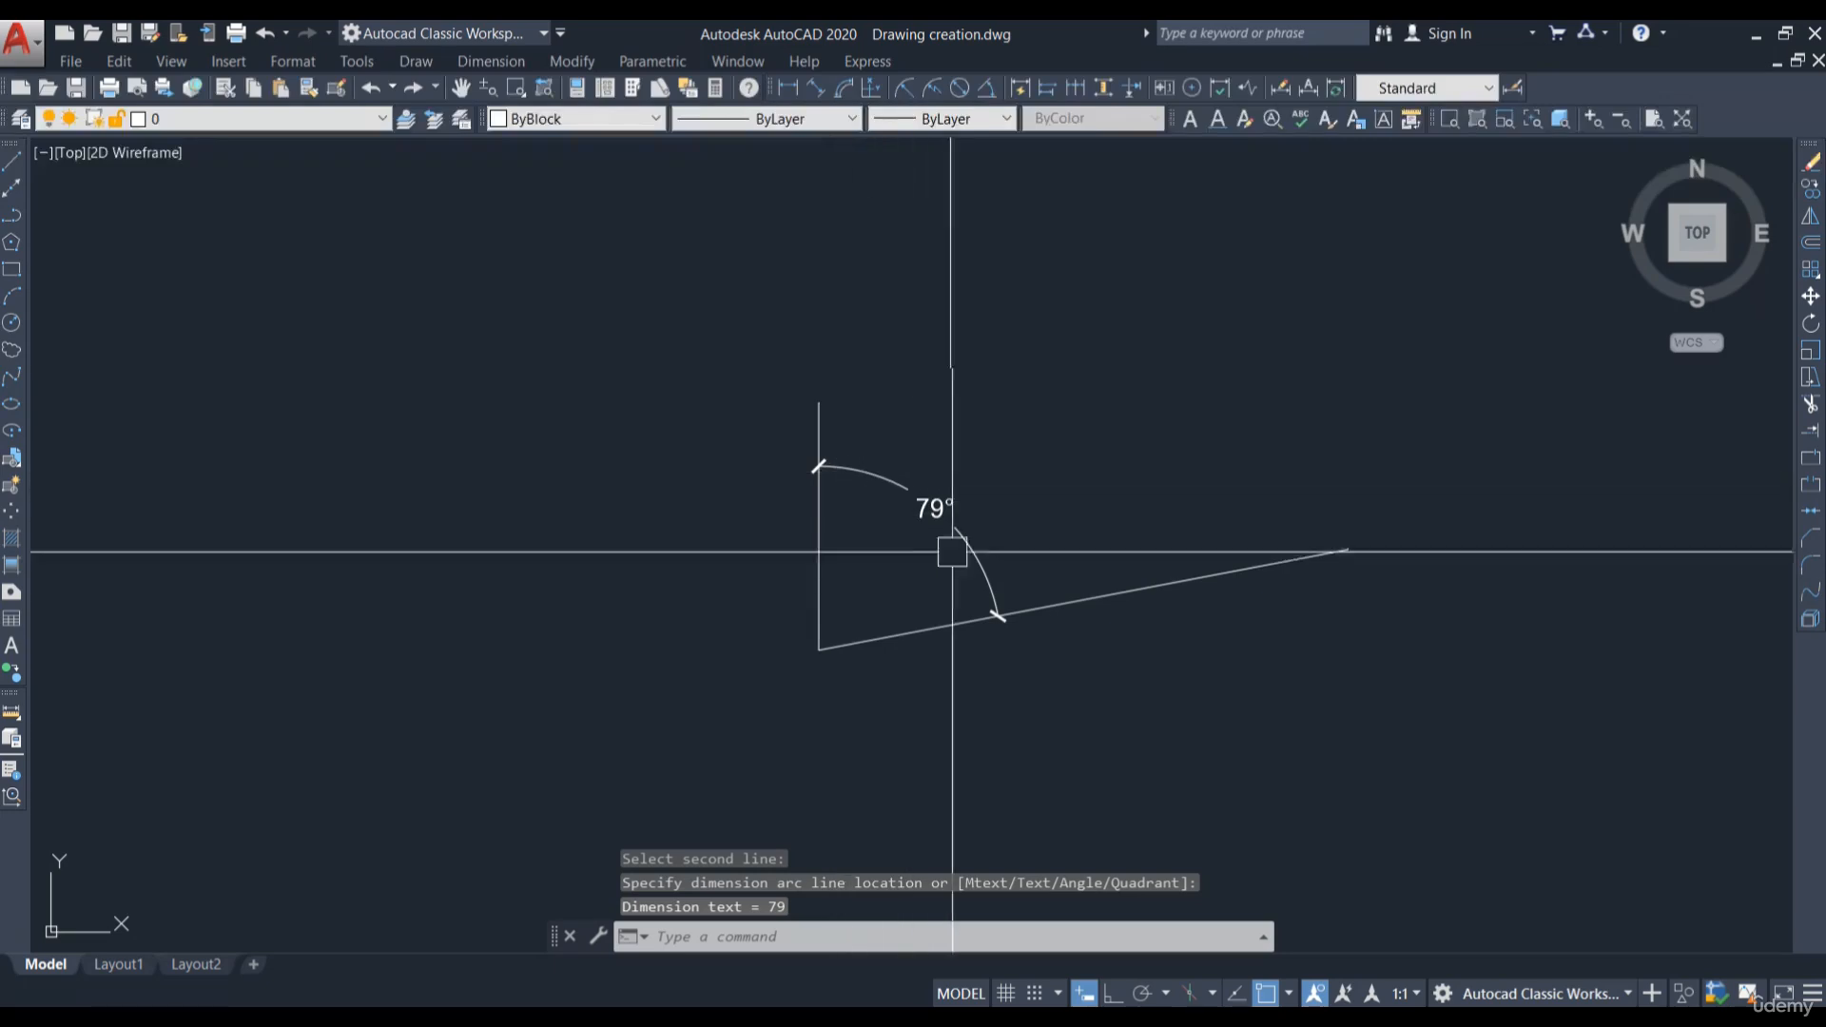
click(1276, 720)
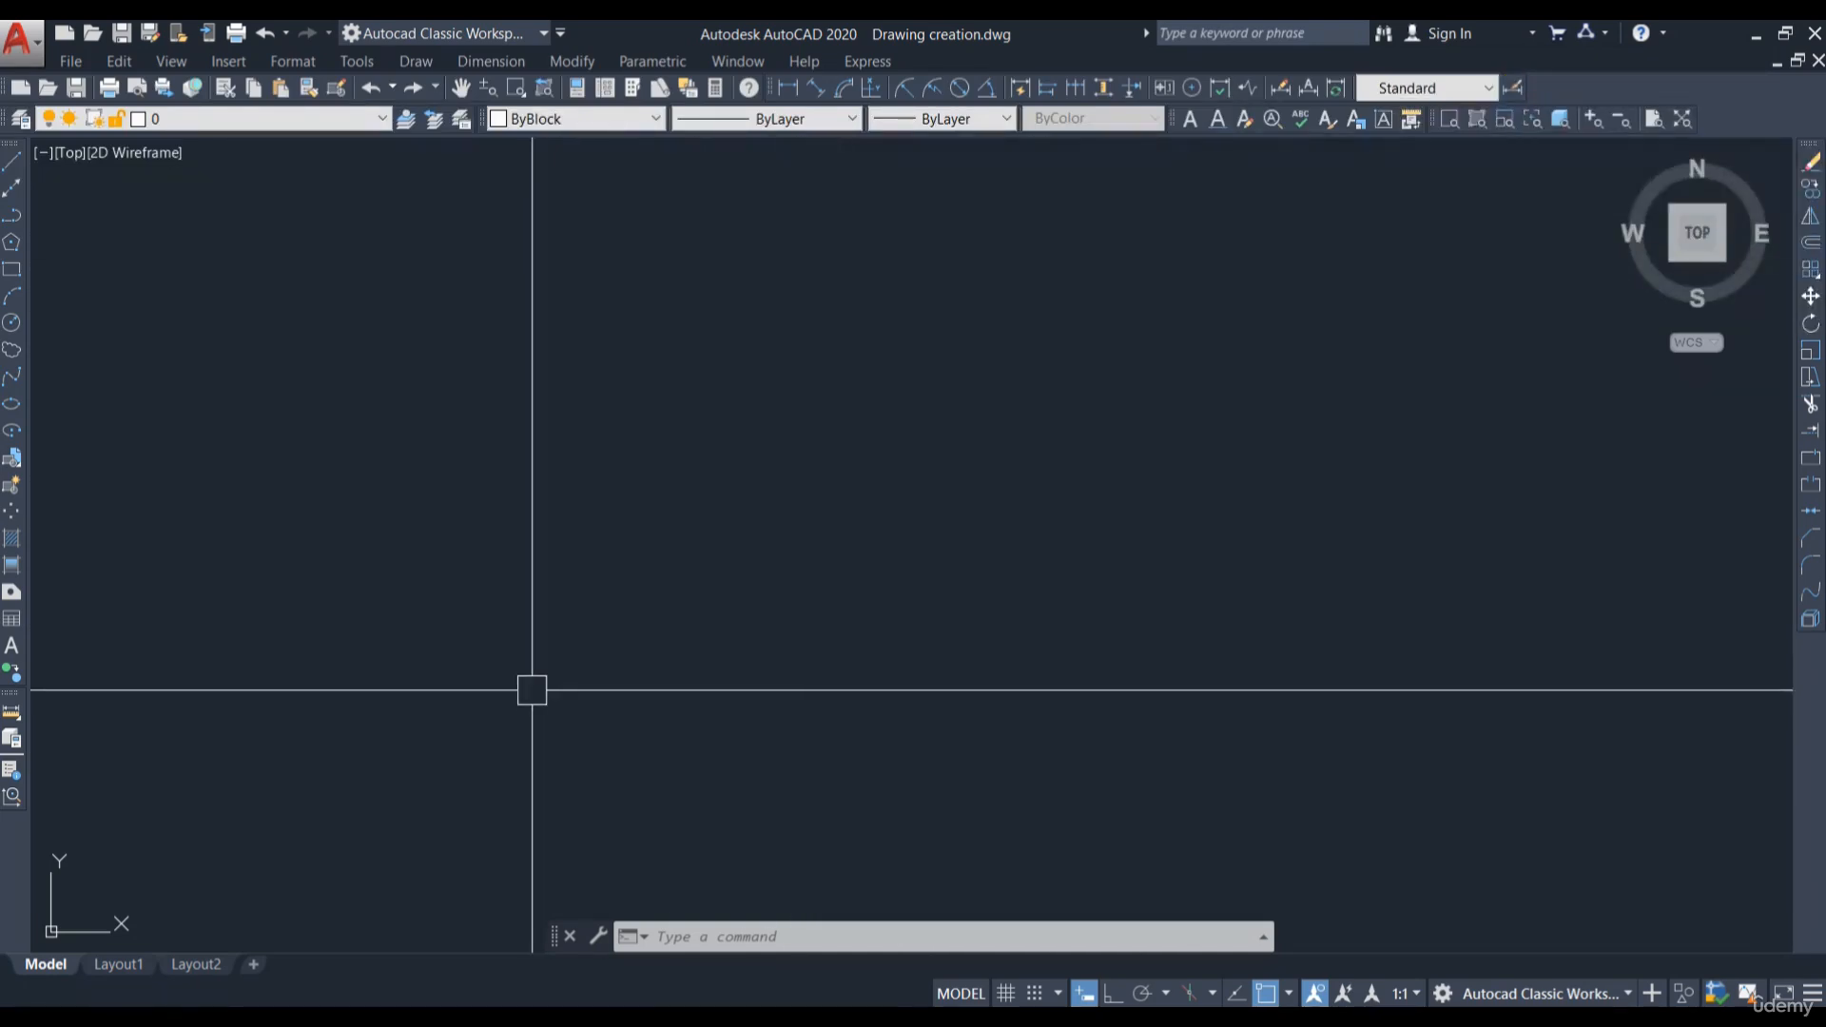
Step: Create a multiline text box in the upper middle of the drawing area containing "Autocad Drawing"
click(1193, 120)
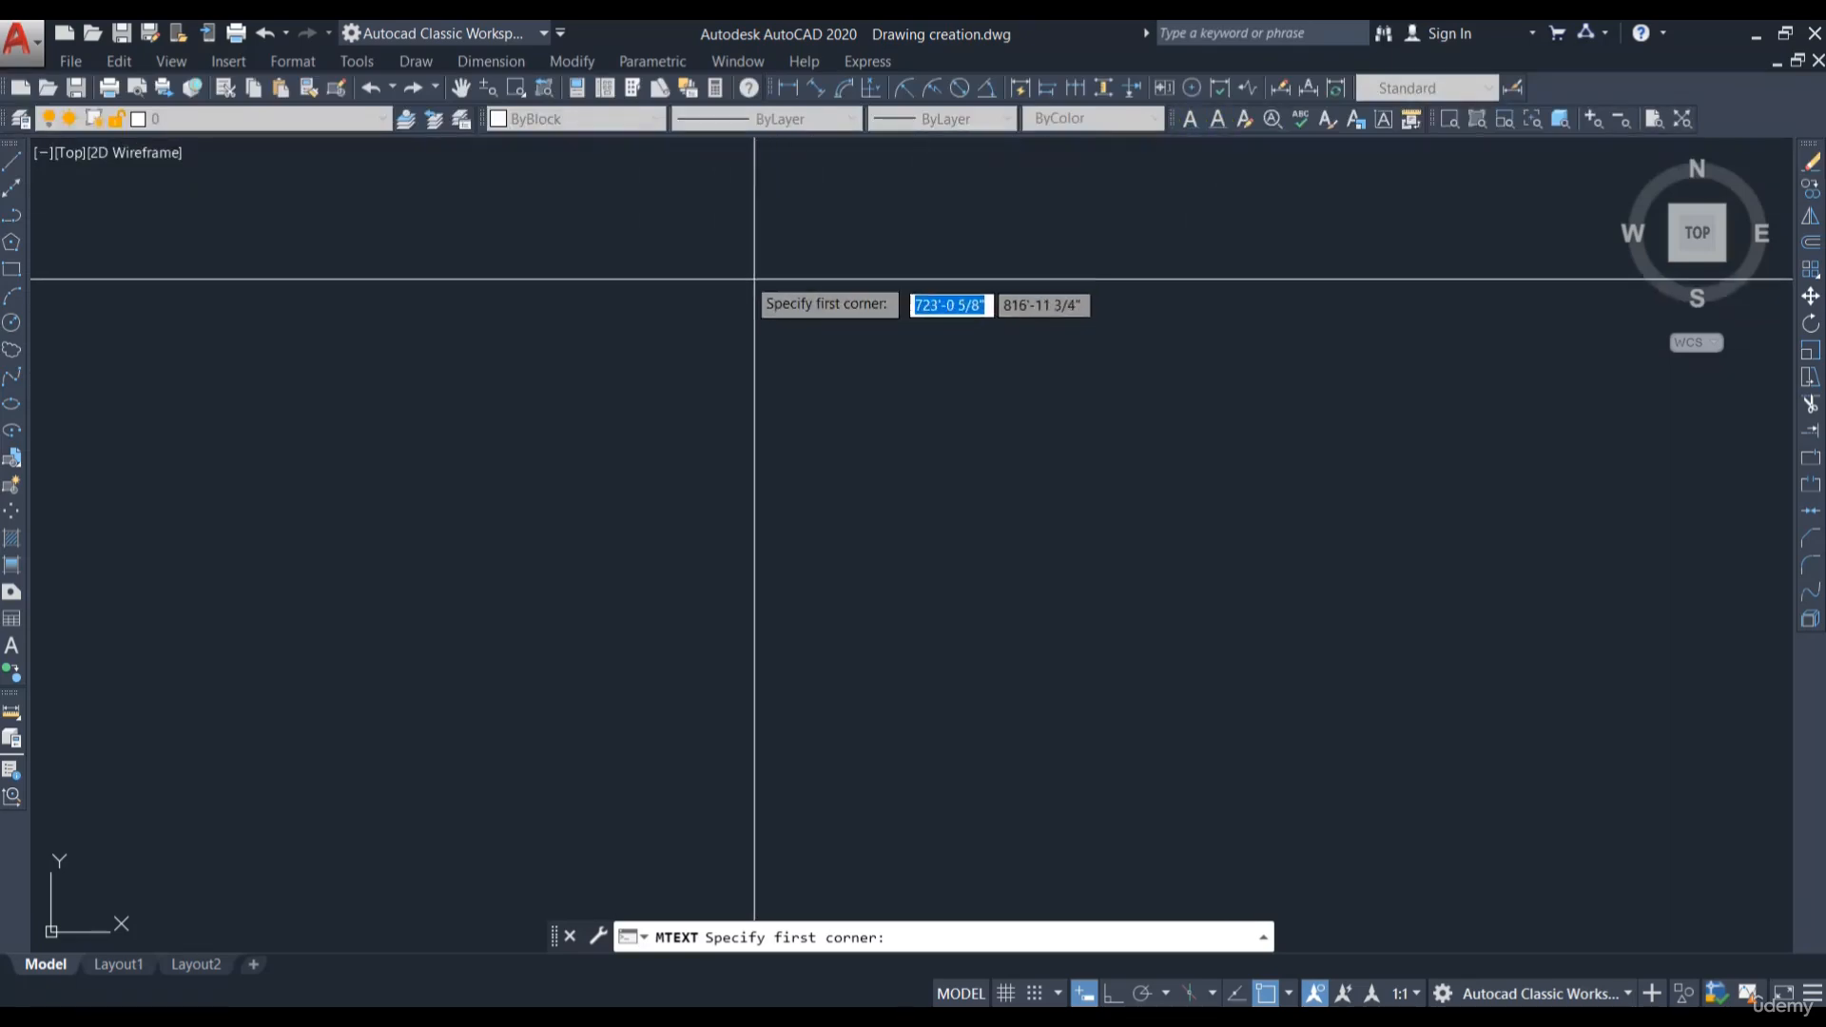
click(668, 281)
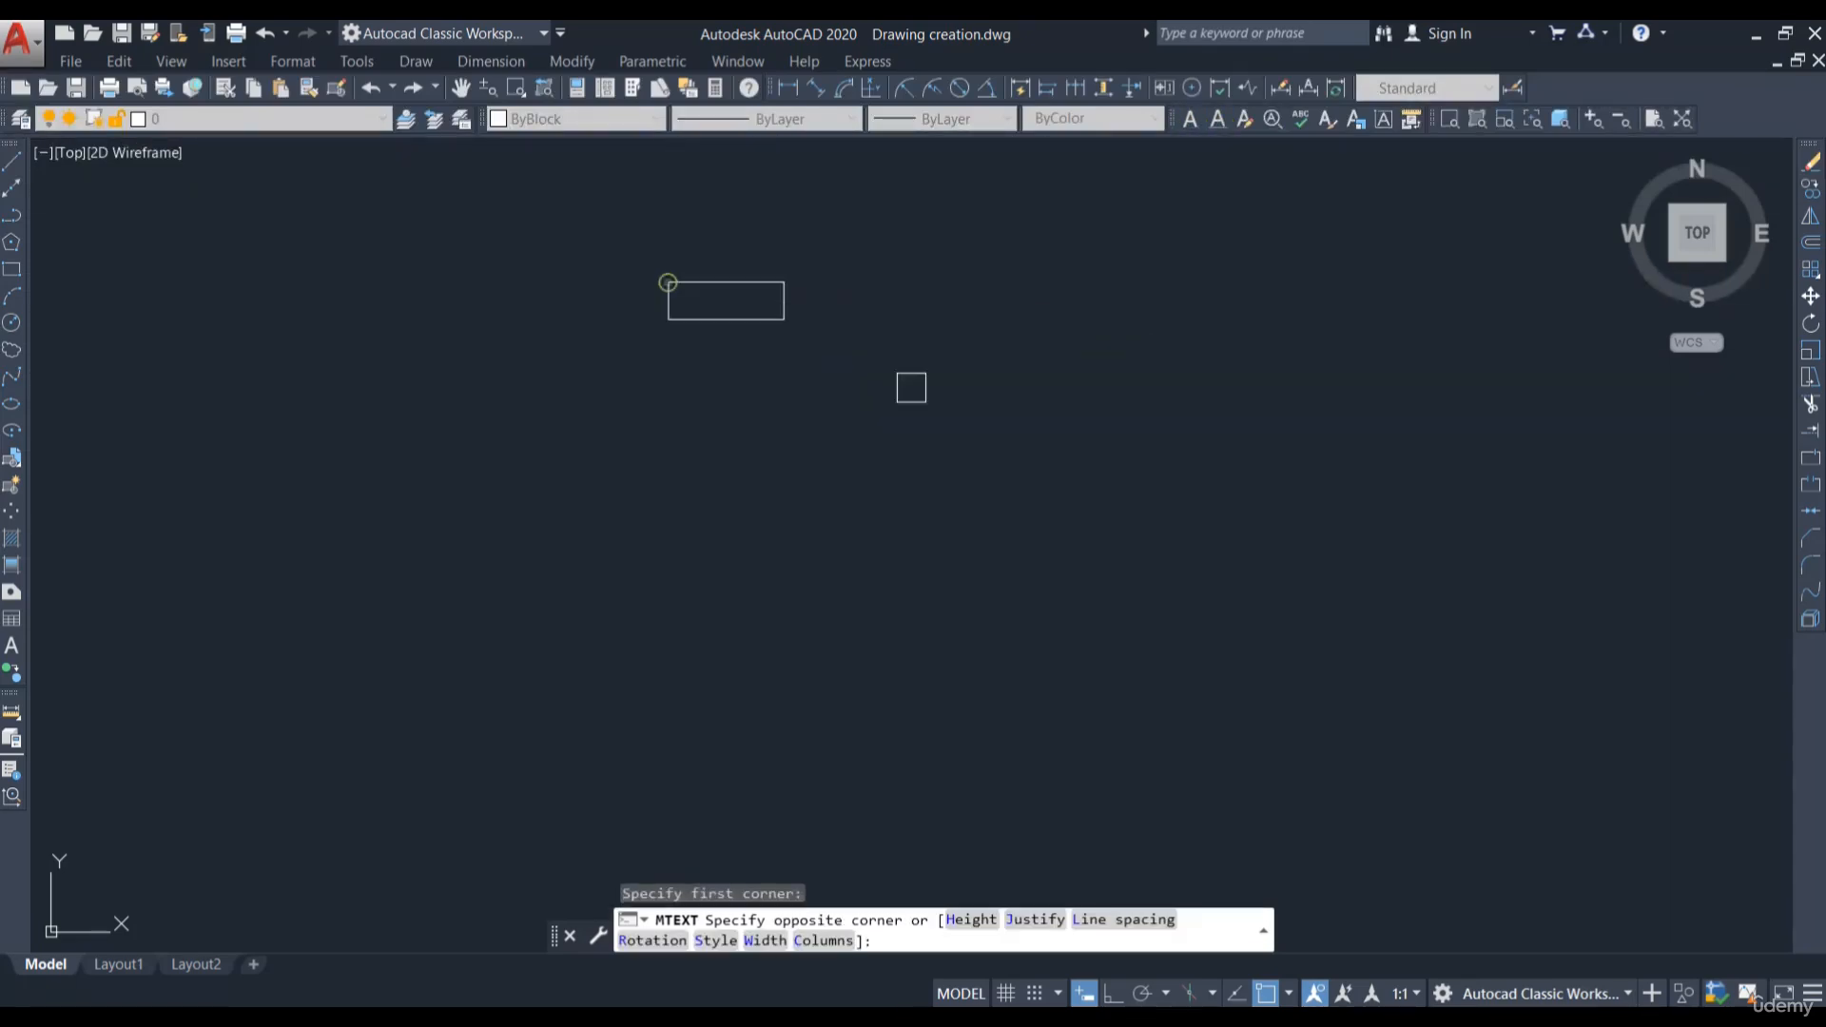
click(1056, 448)
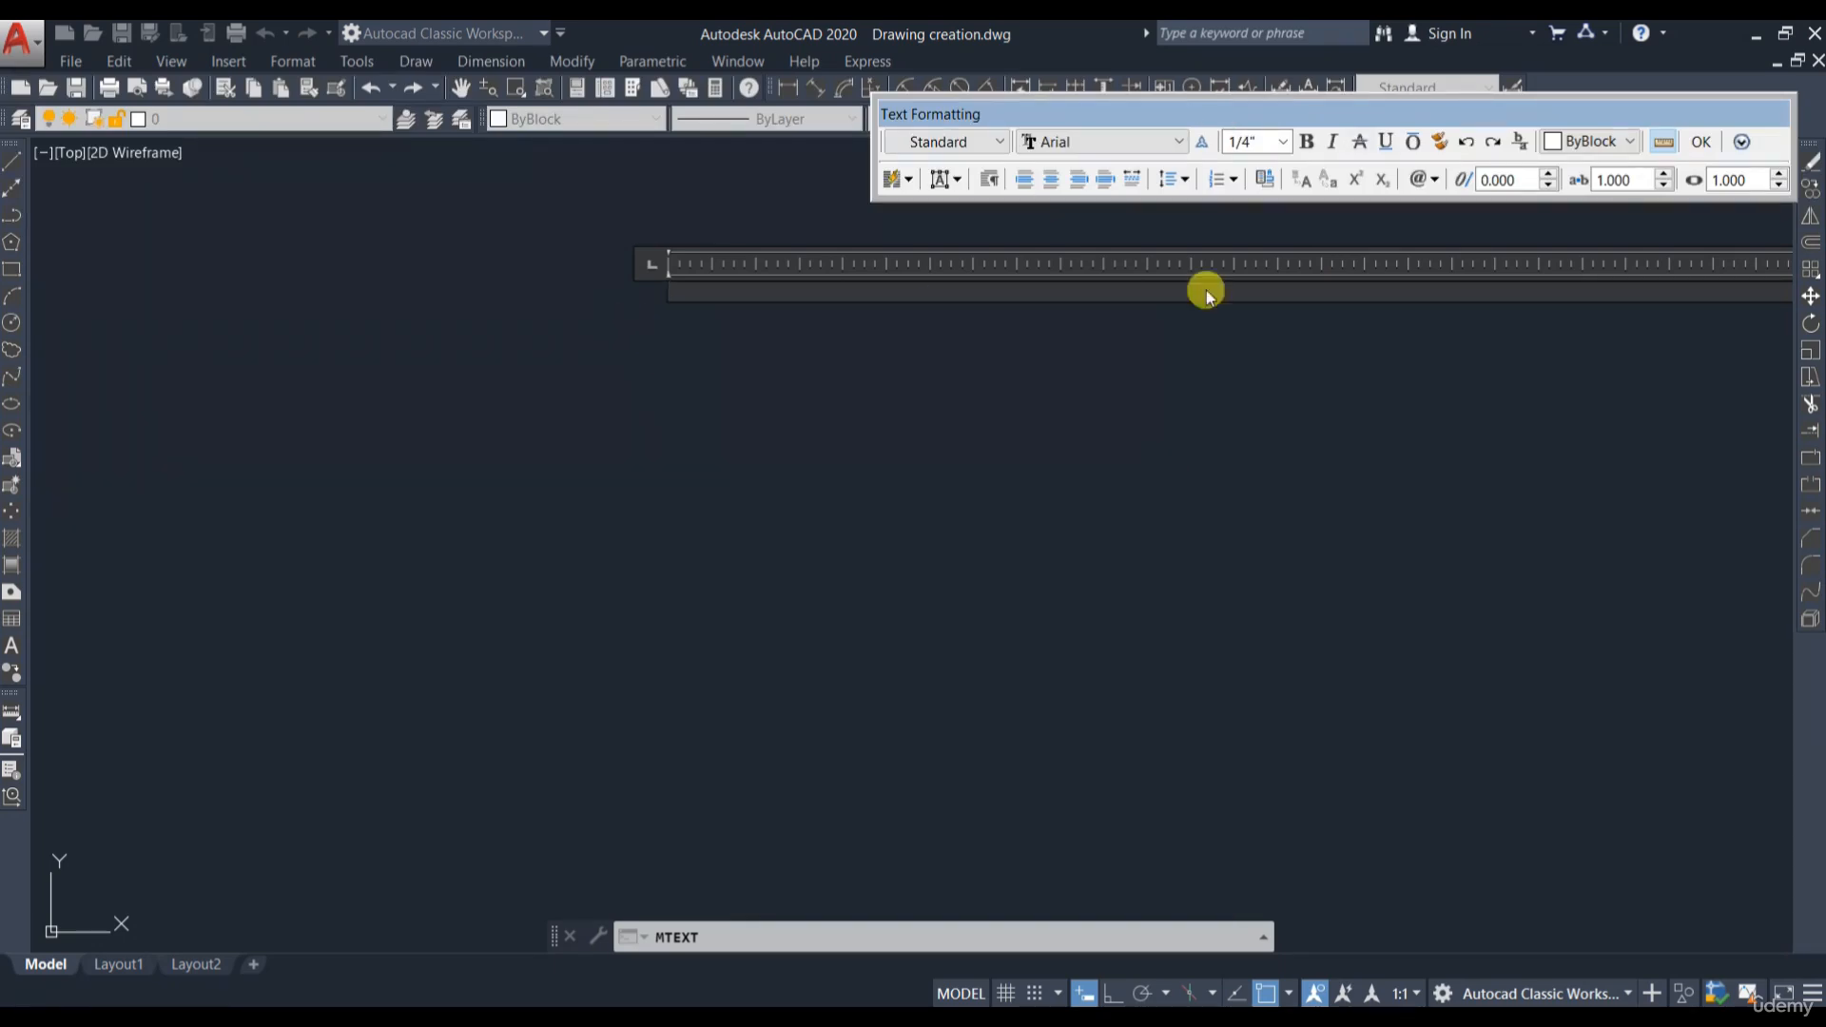
drag(1165, 114, 664, 289)
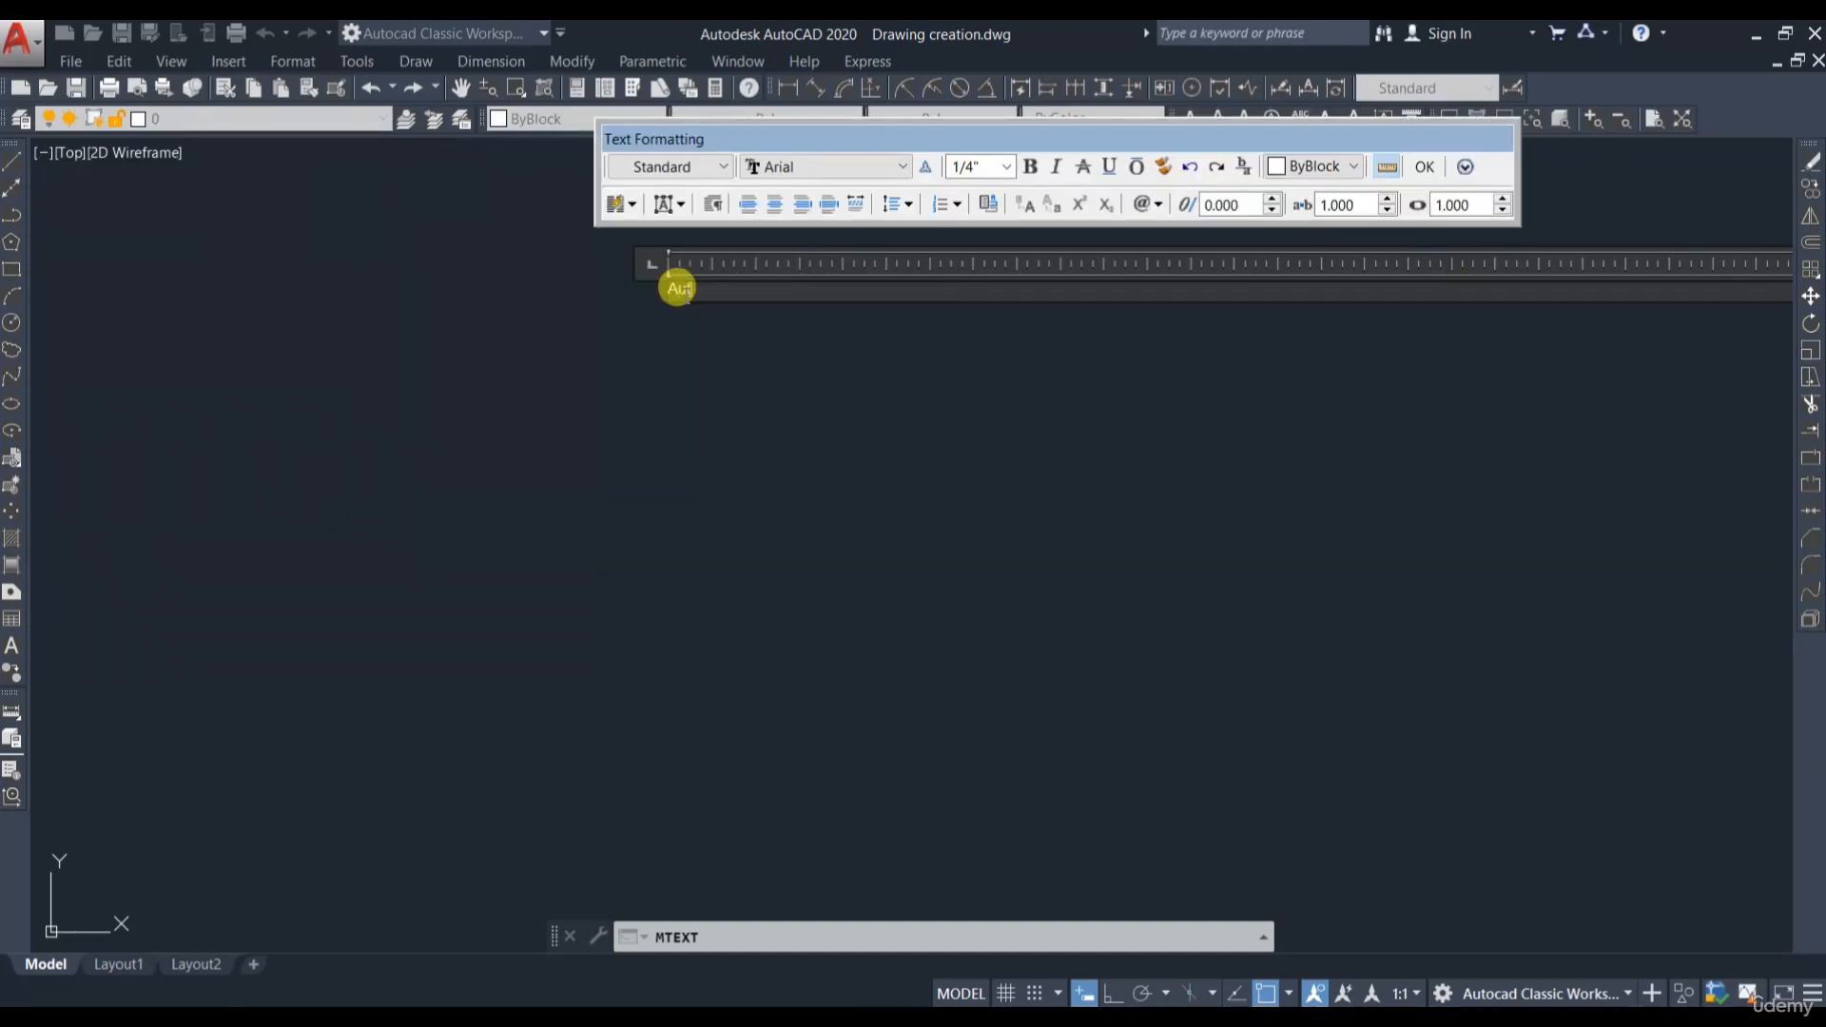
text(cad Drawing)
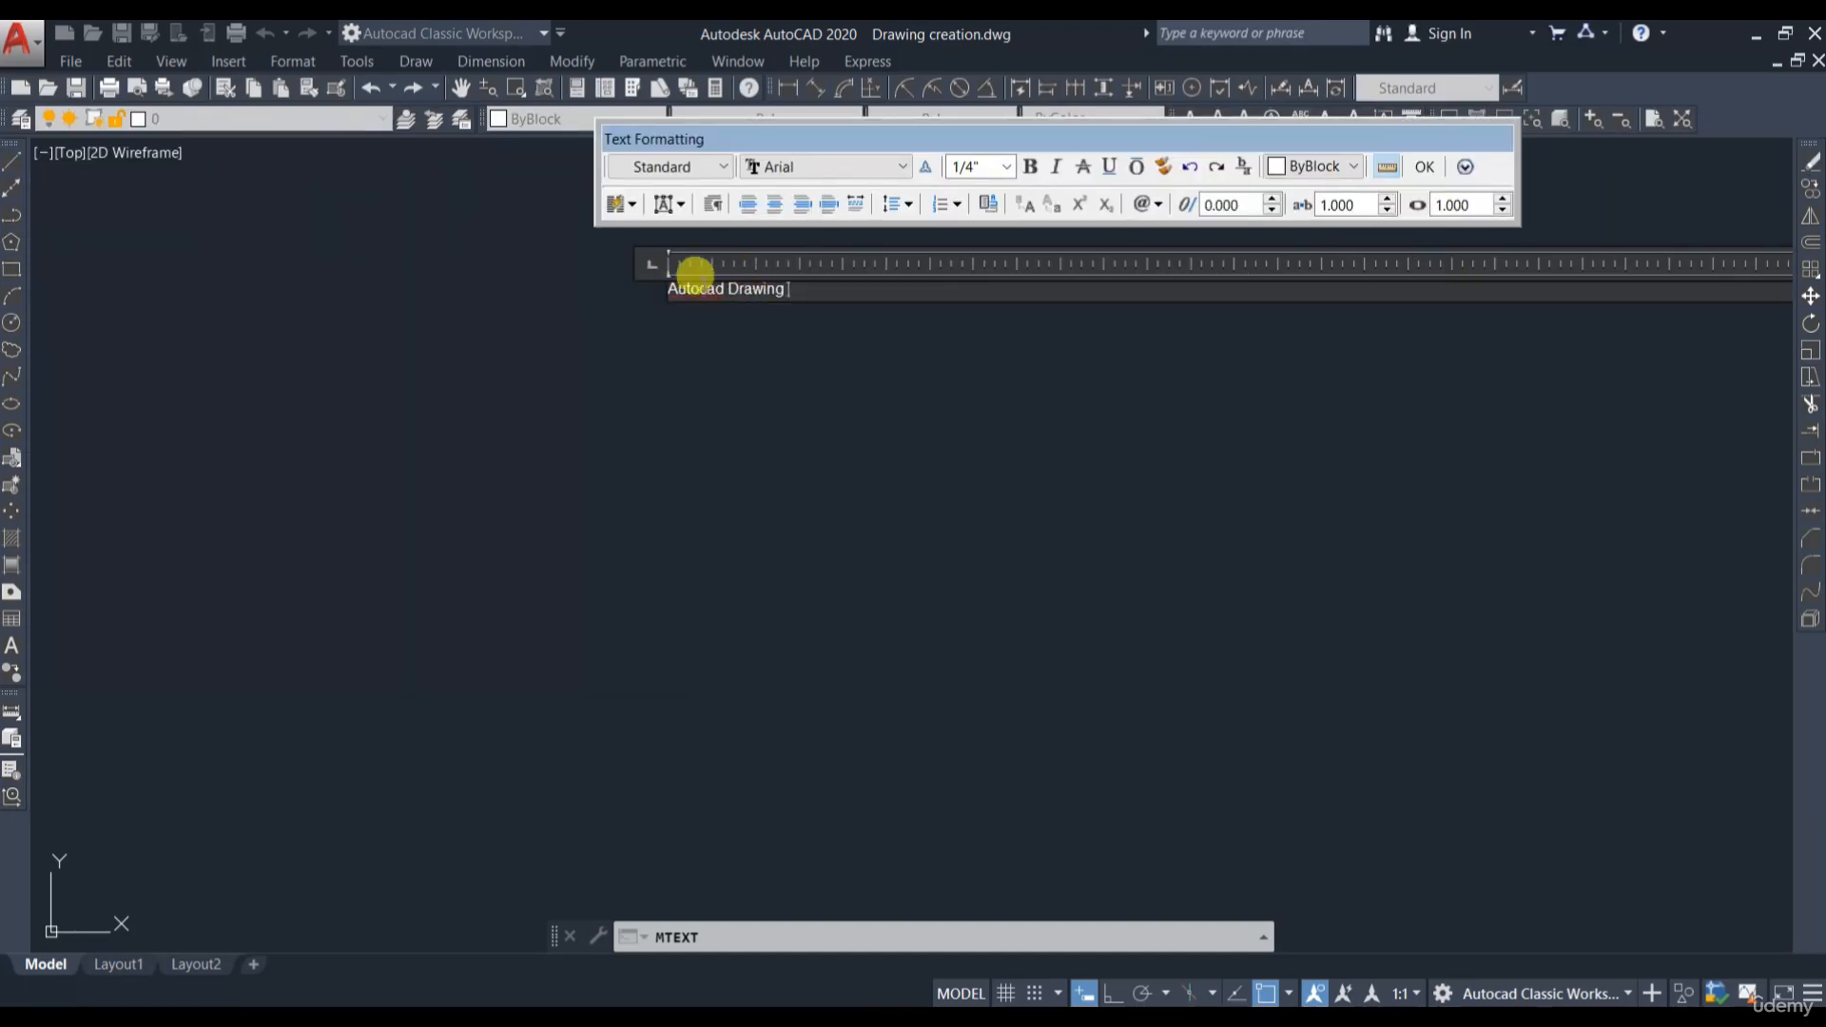
Step: Set the whole "Autocad Drawing" text to the Arial font with a text height of 5/8"
drag(804, 290, 530, 290)
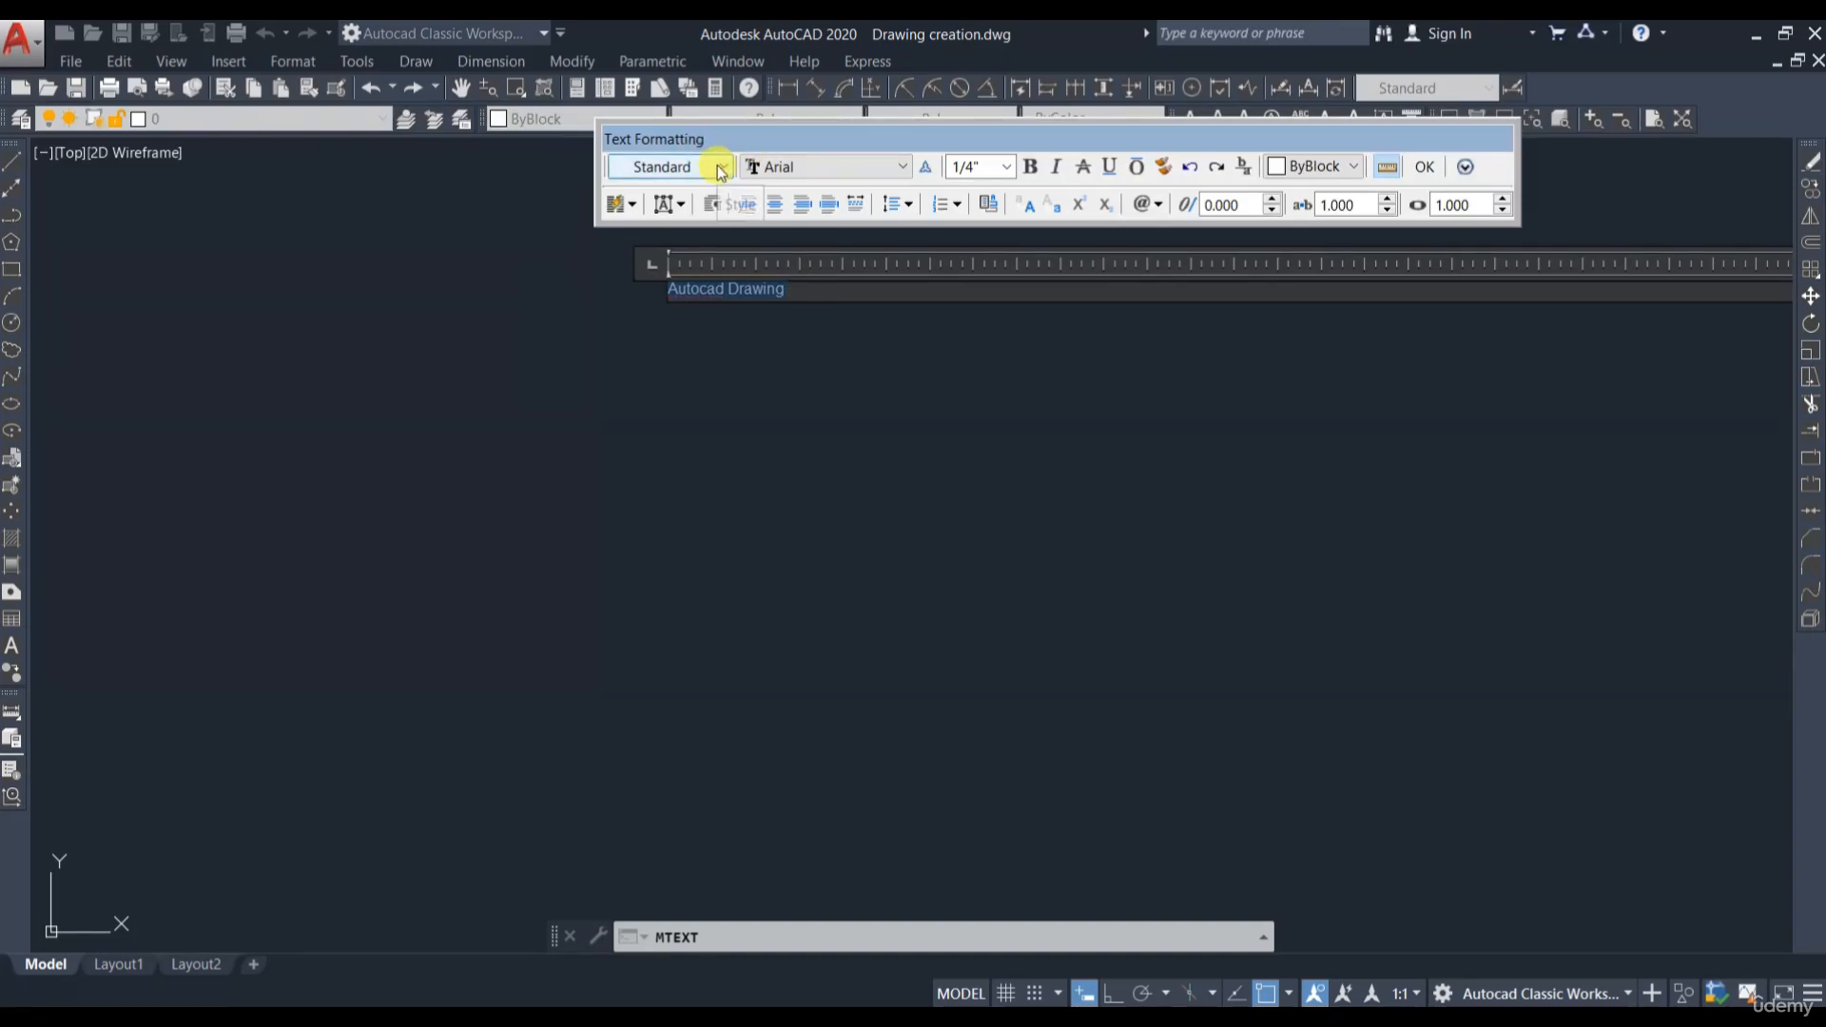
click(859, 168)
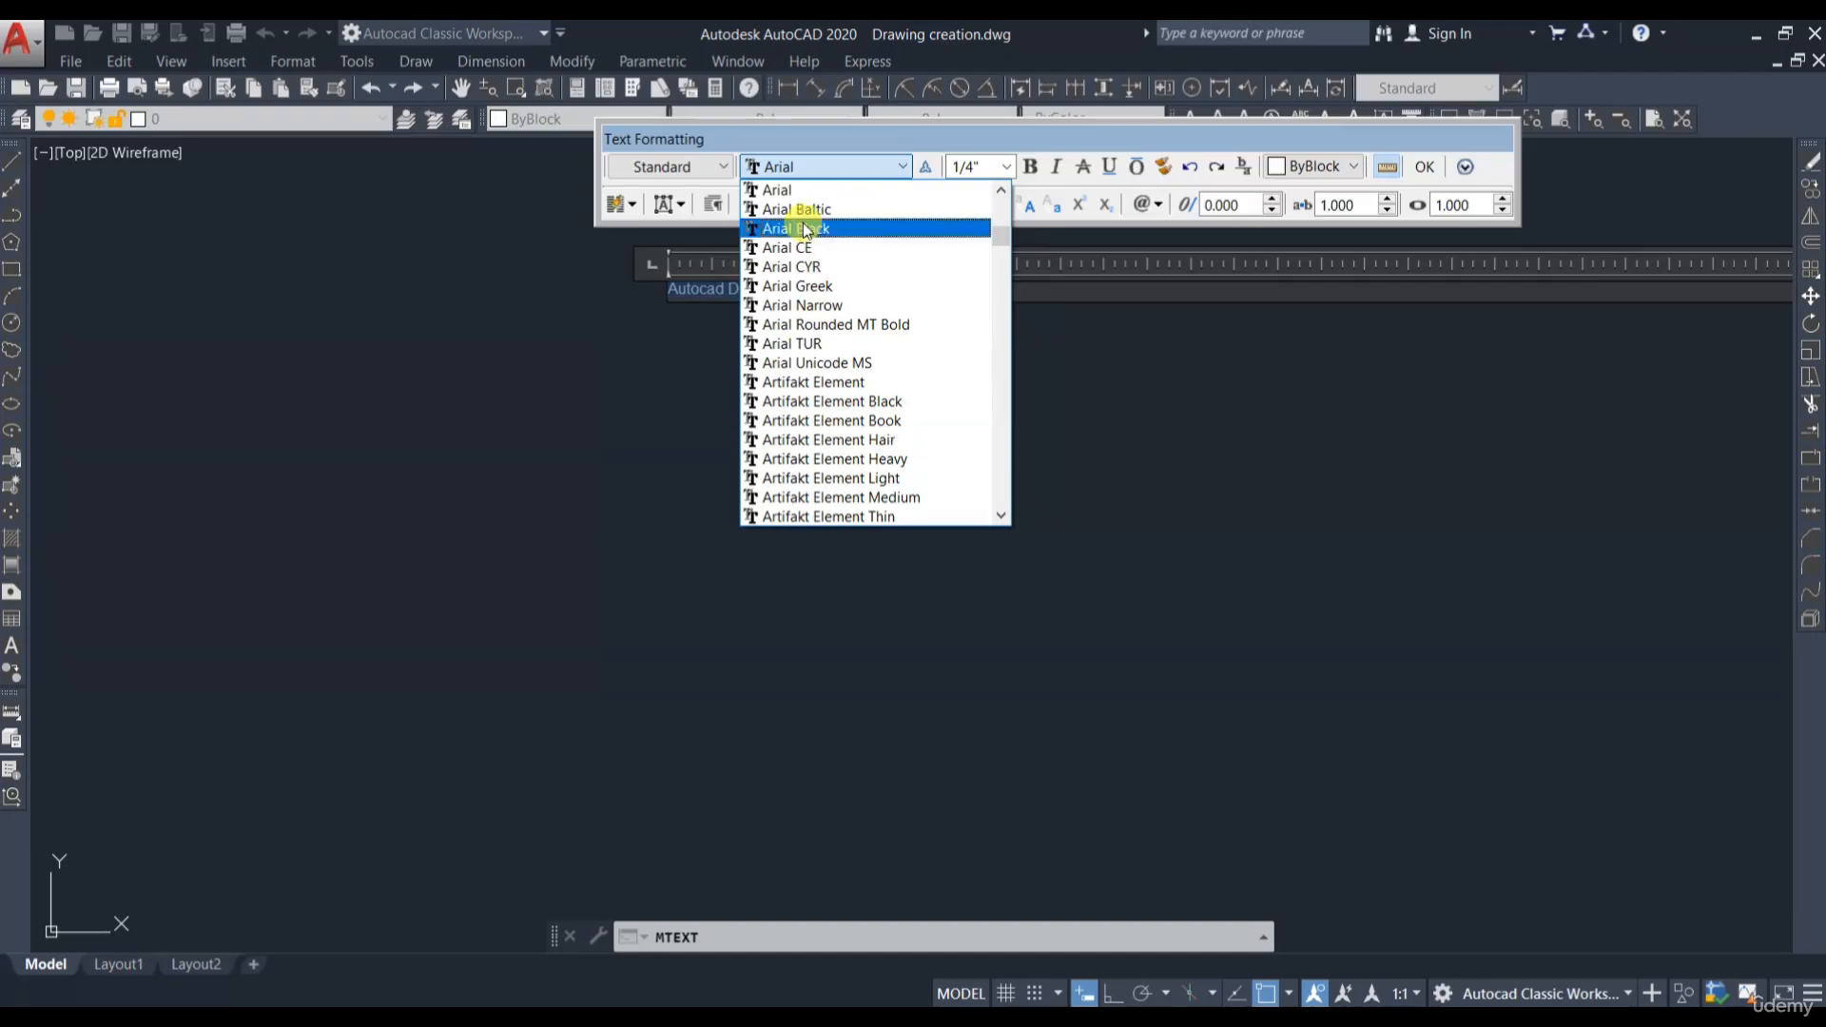
scroll(815, 433, down, 10)
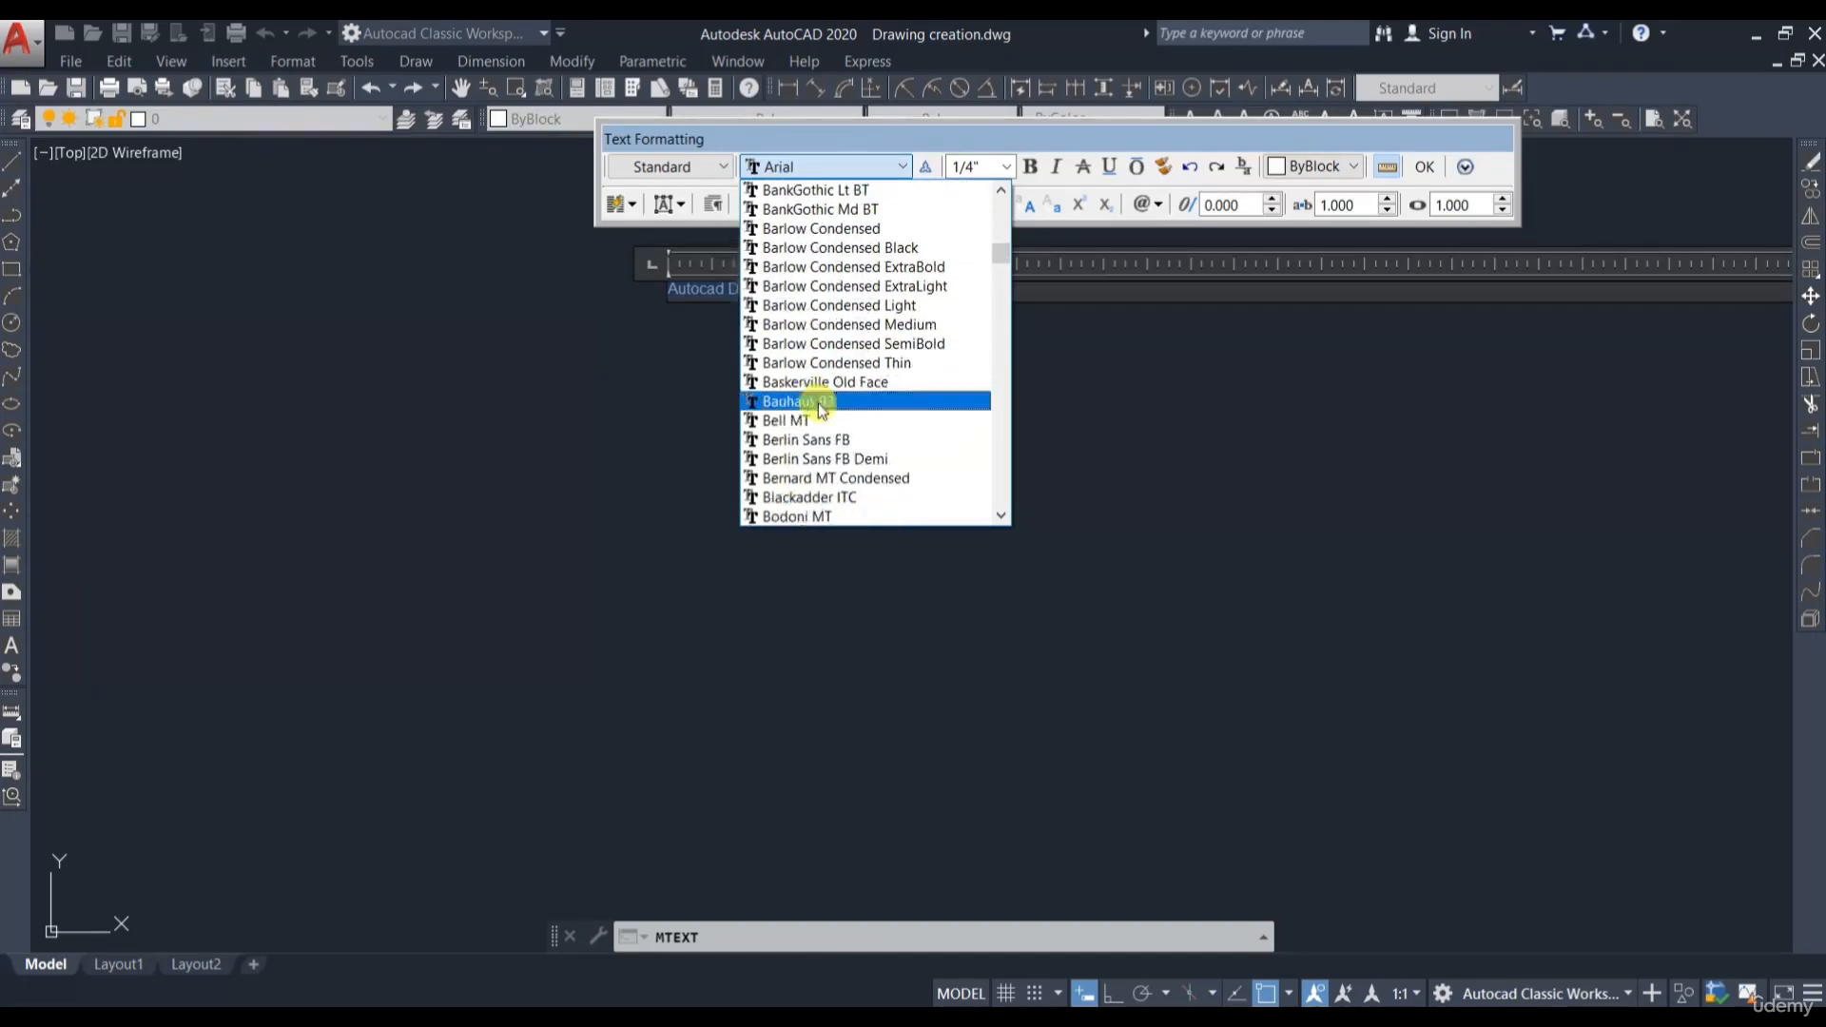
scroll(806, 416, up, 8)
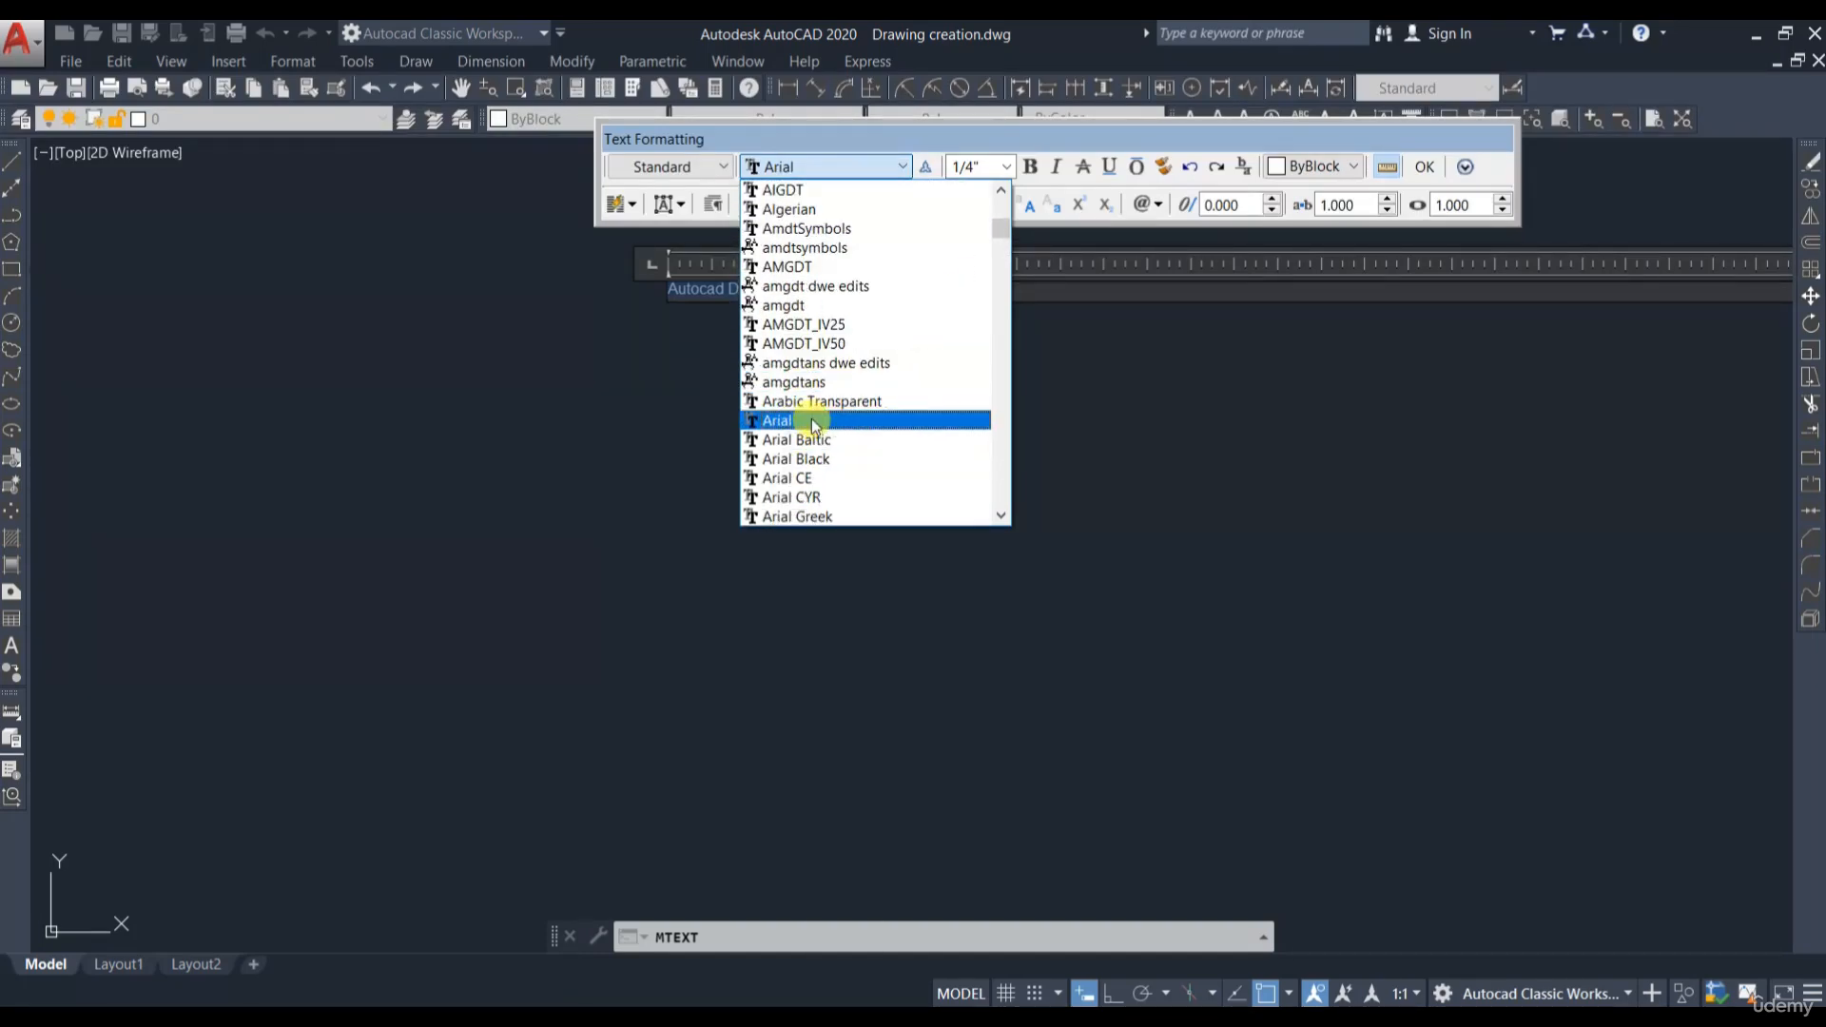
click(808, 418)
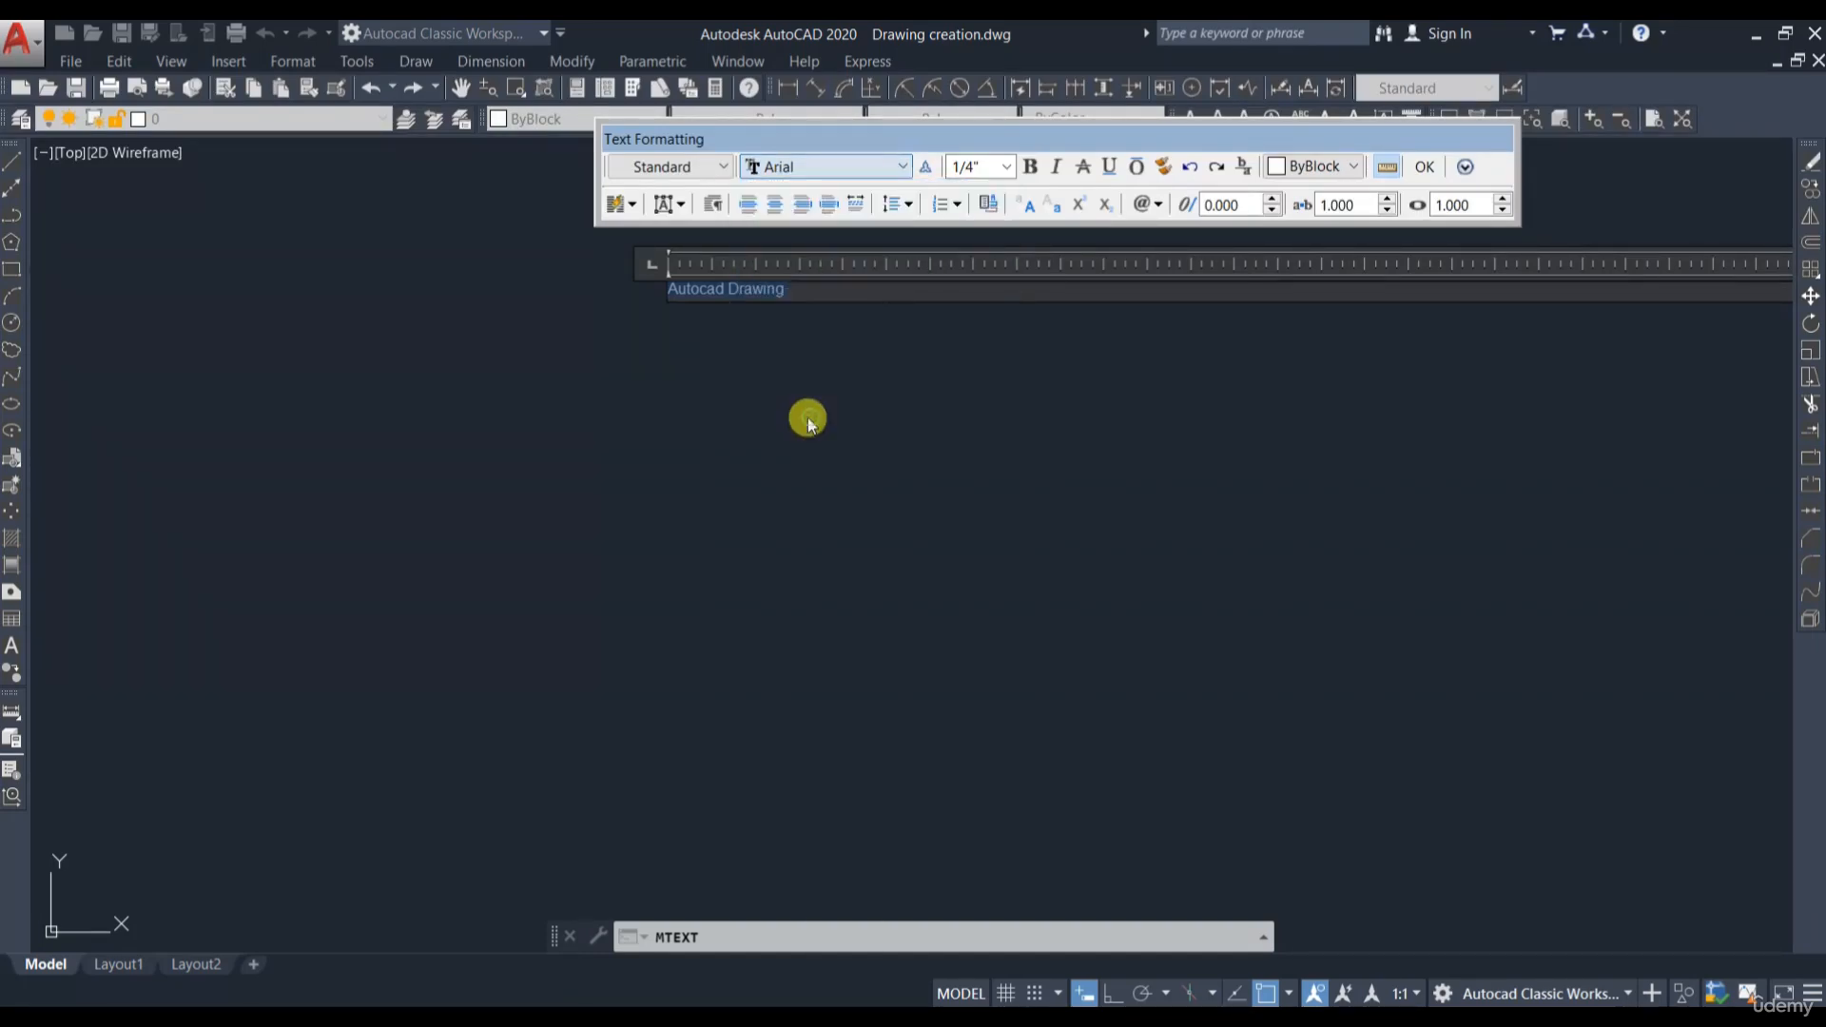
click(1010, 167)
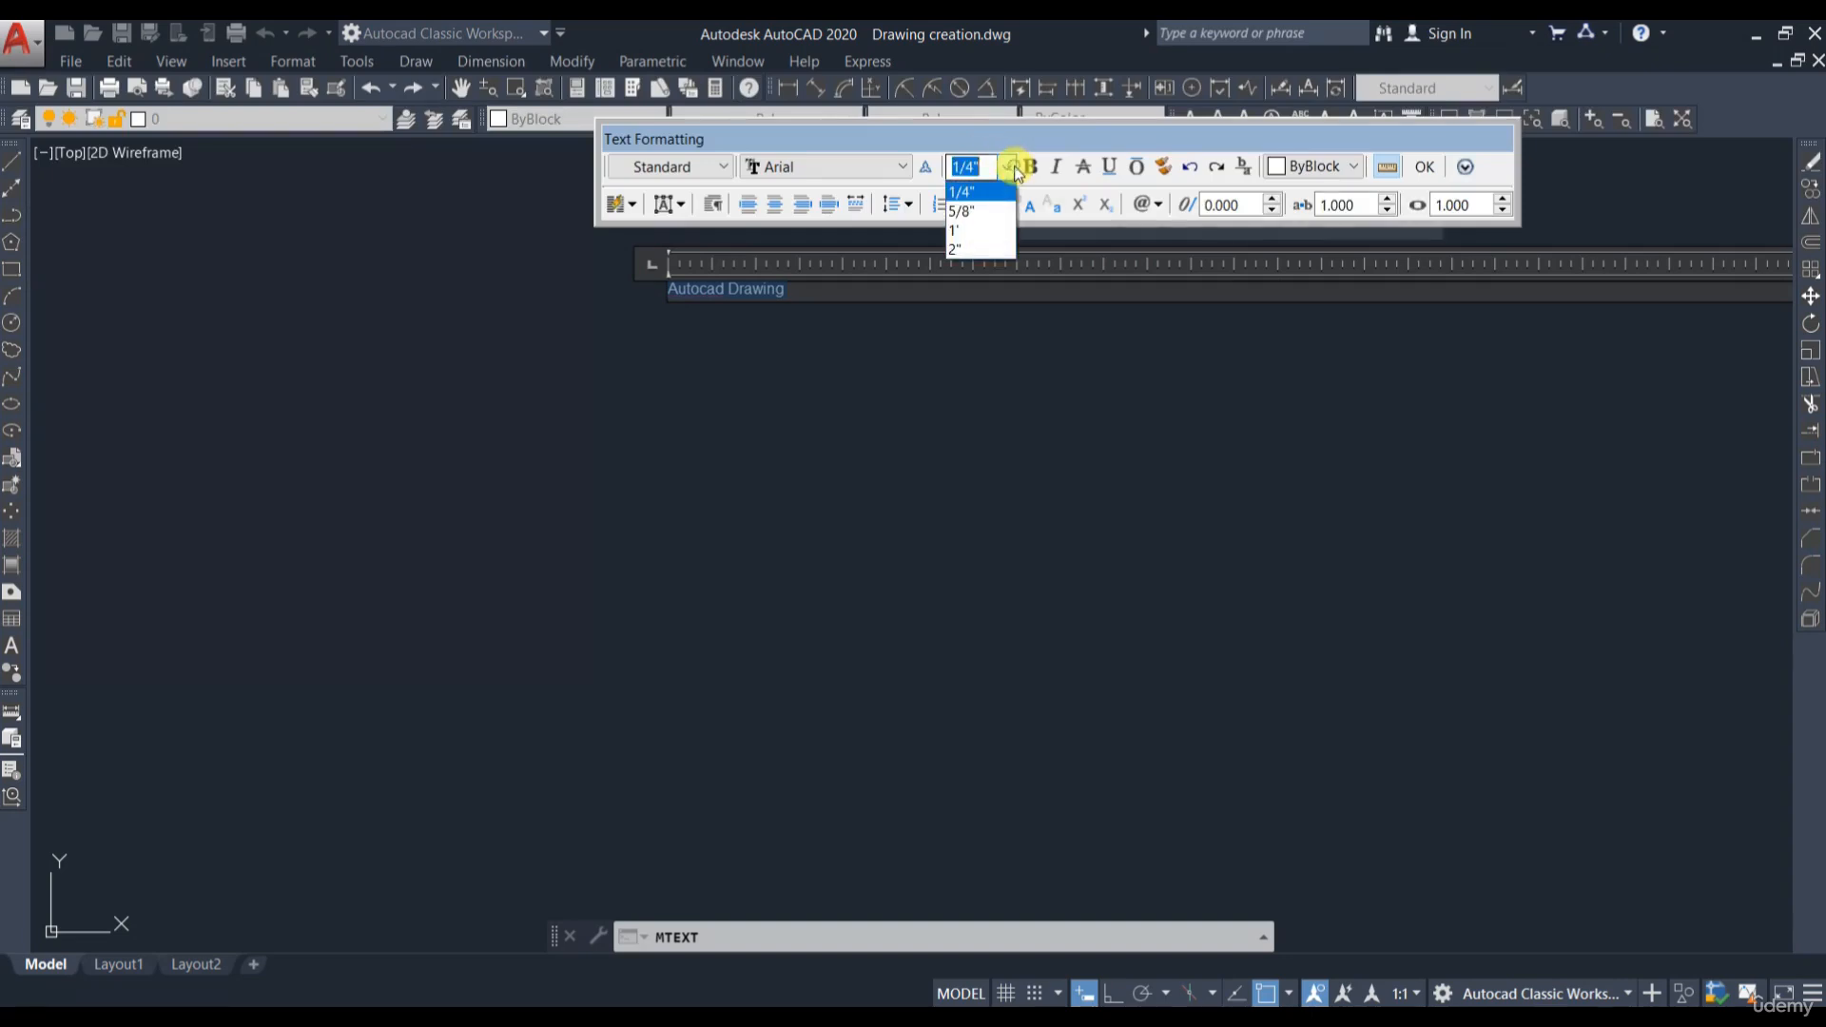
click(974, 232)
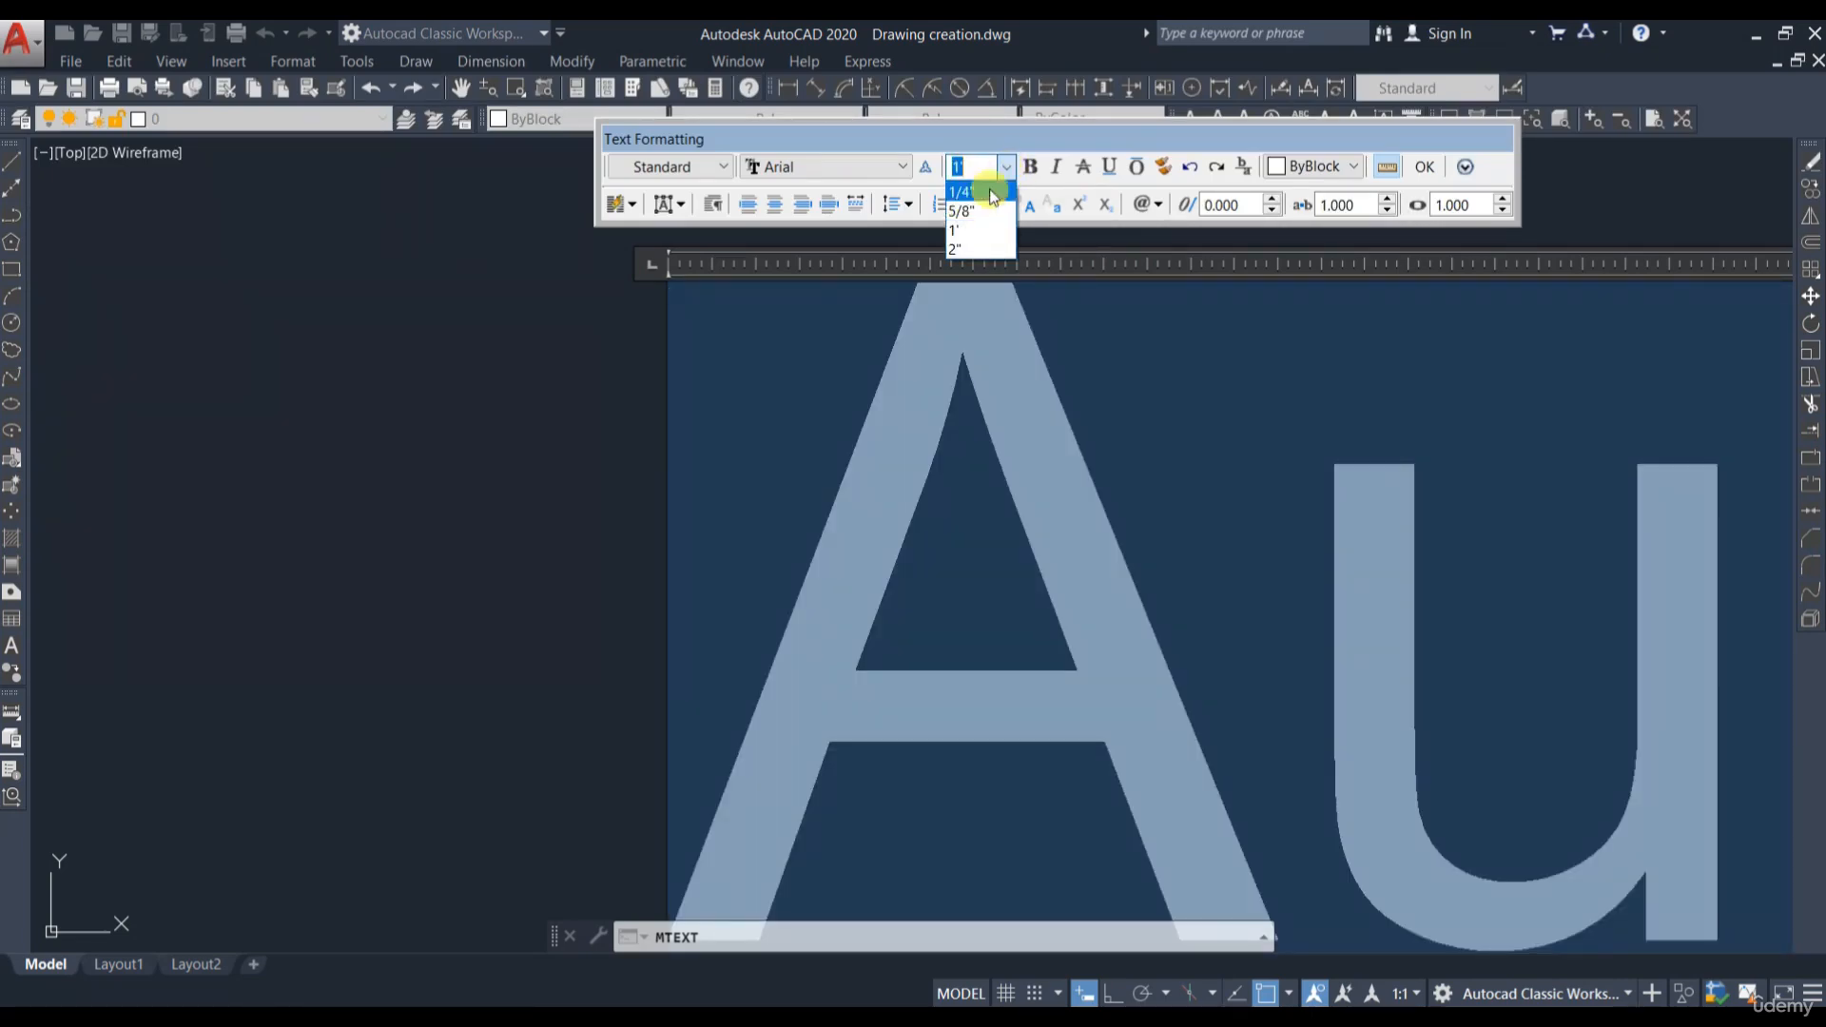
click(975, 209)
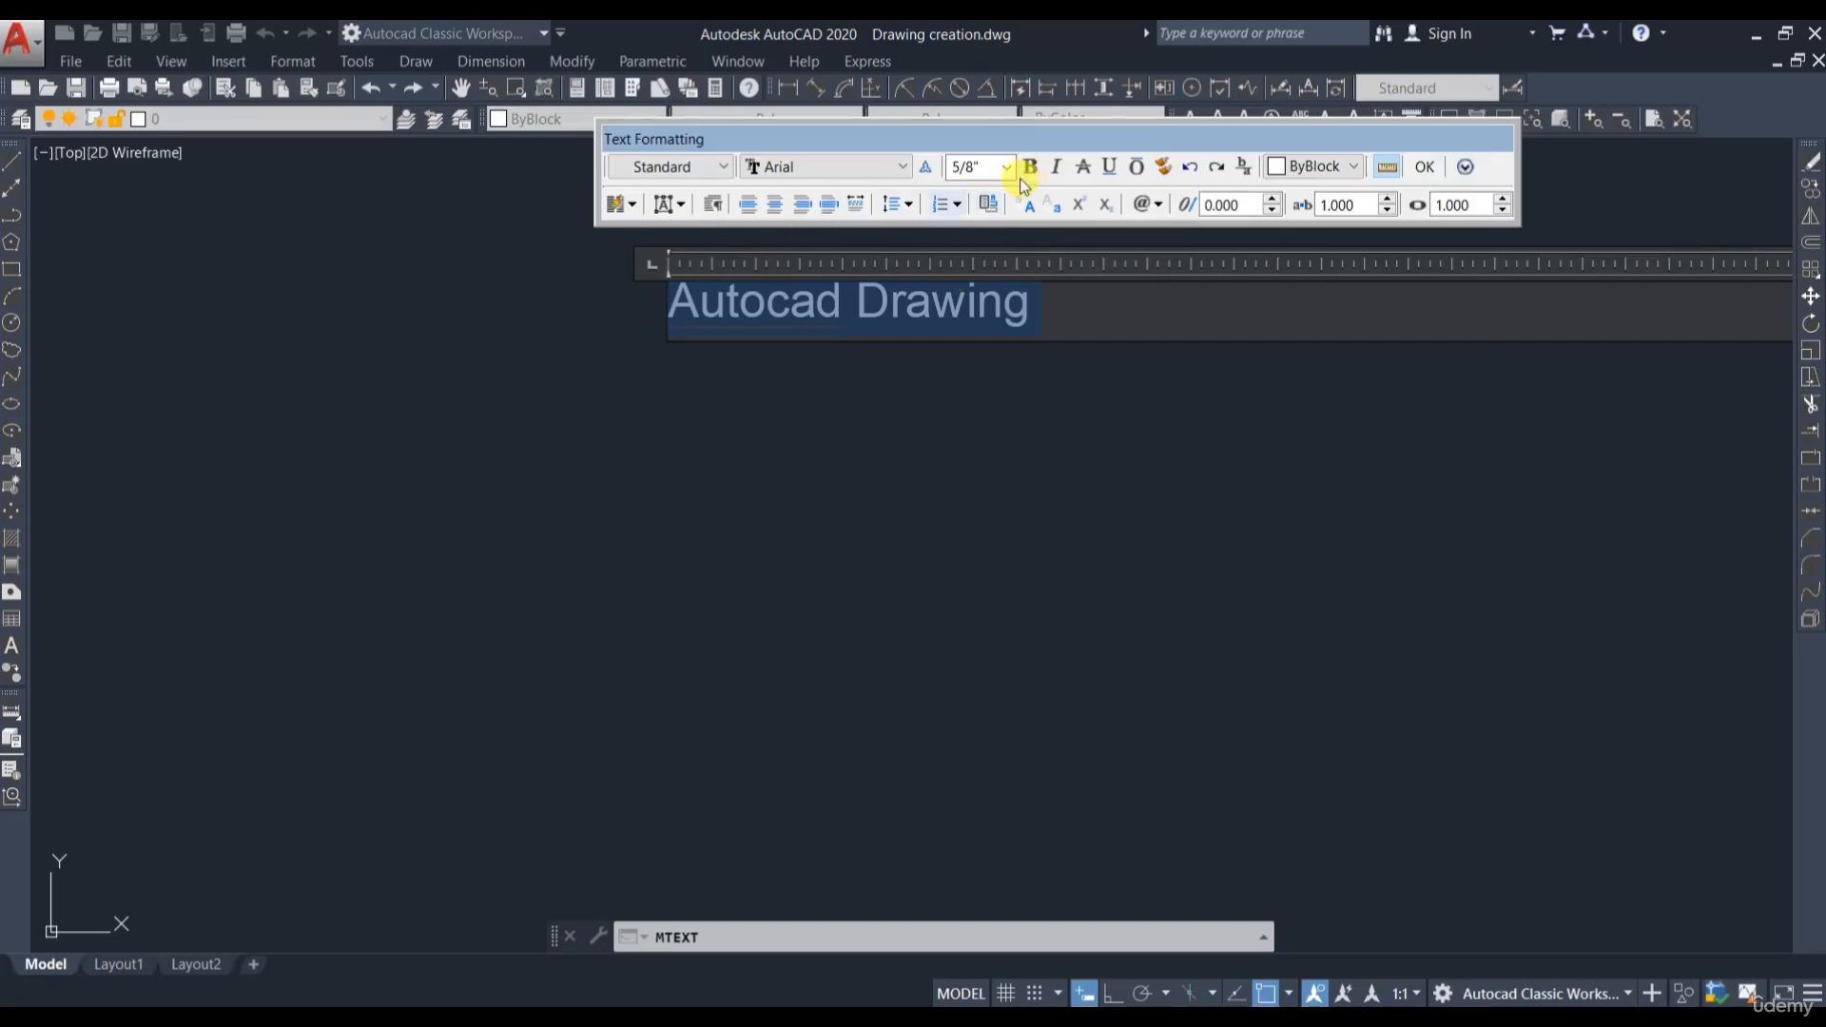
Step: Try red and blue on the "Autocad Drawing" text, set its color to green, and finish the multiline text
click(1314, 166)
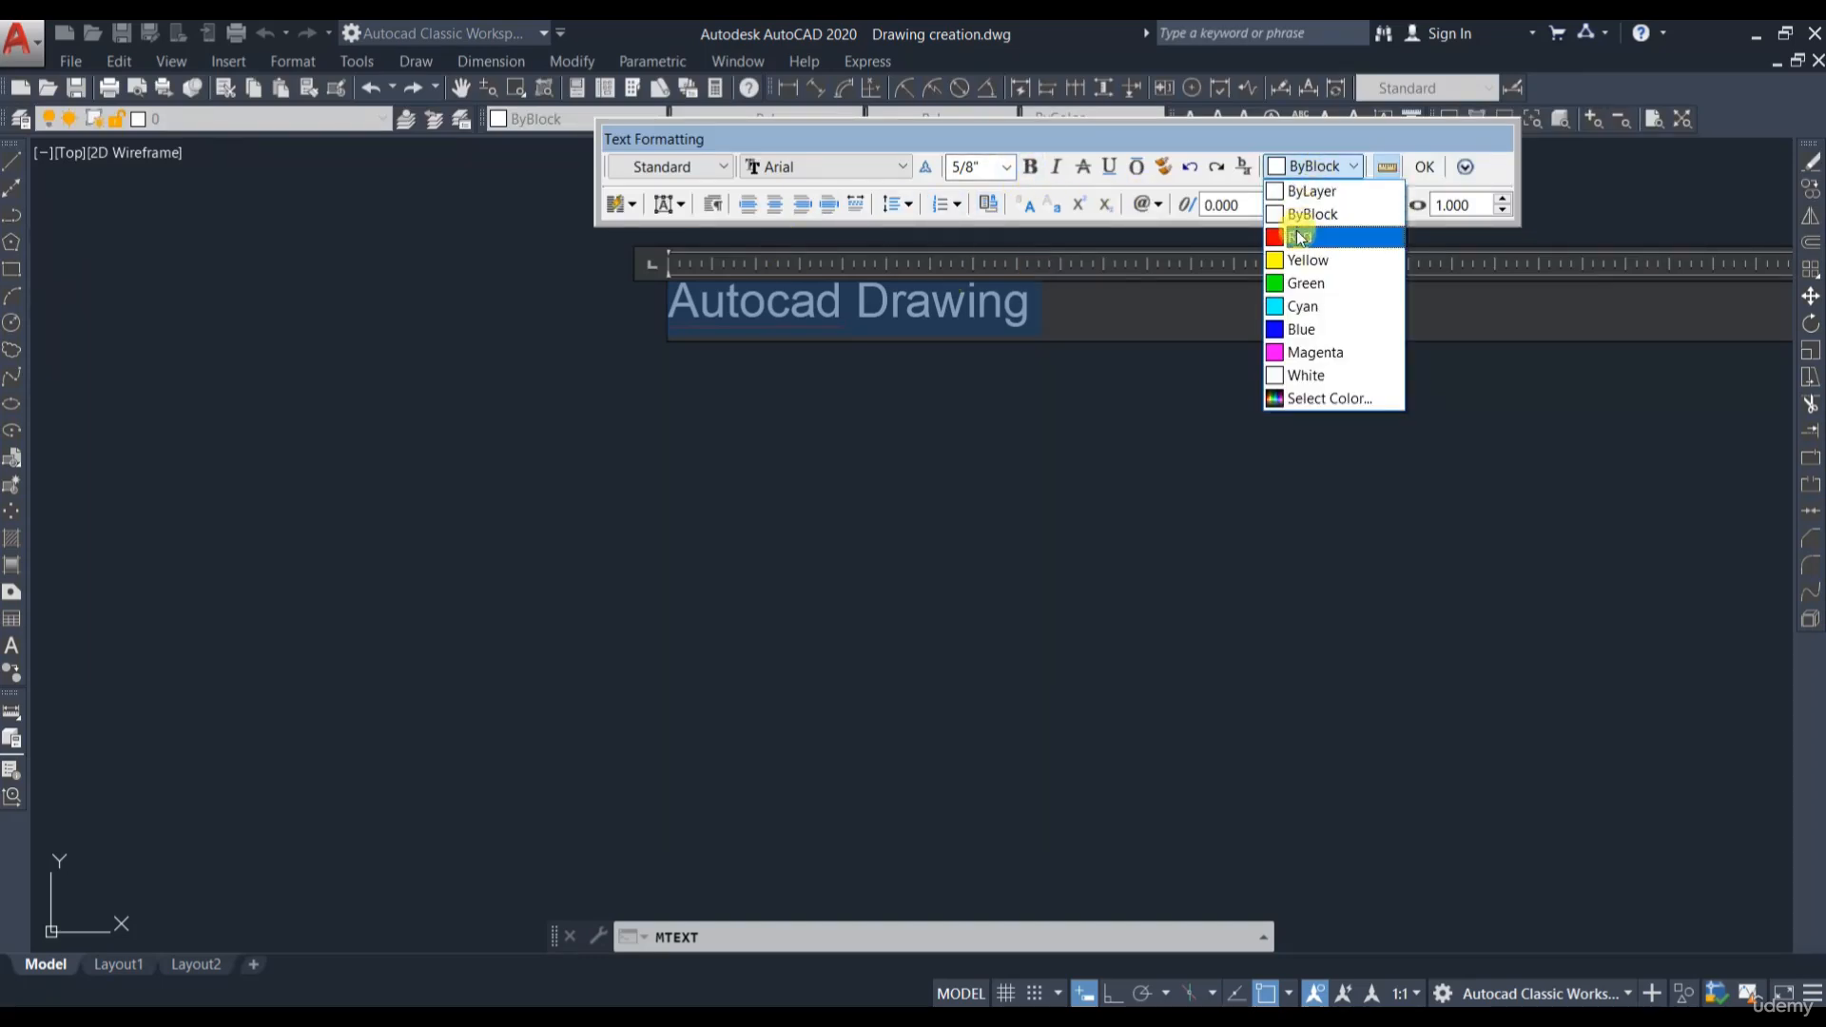
click(1301, 237)
click(1352, 167)
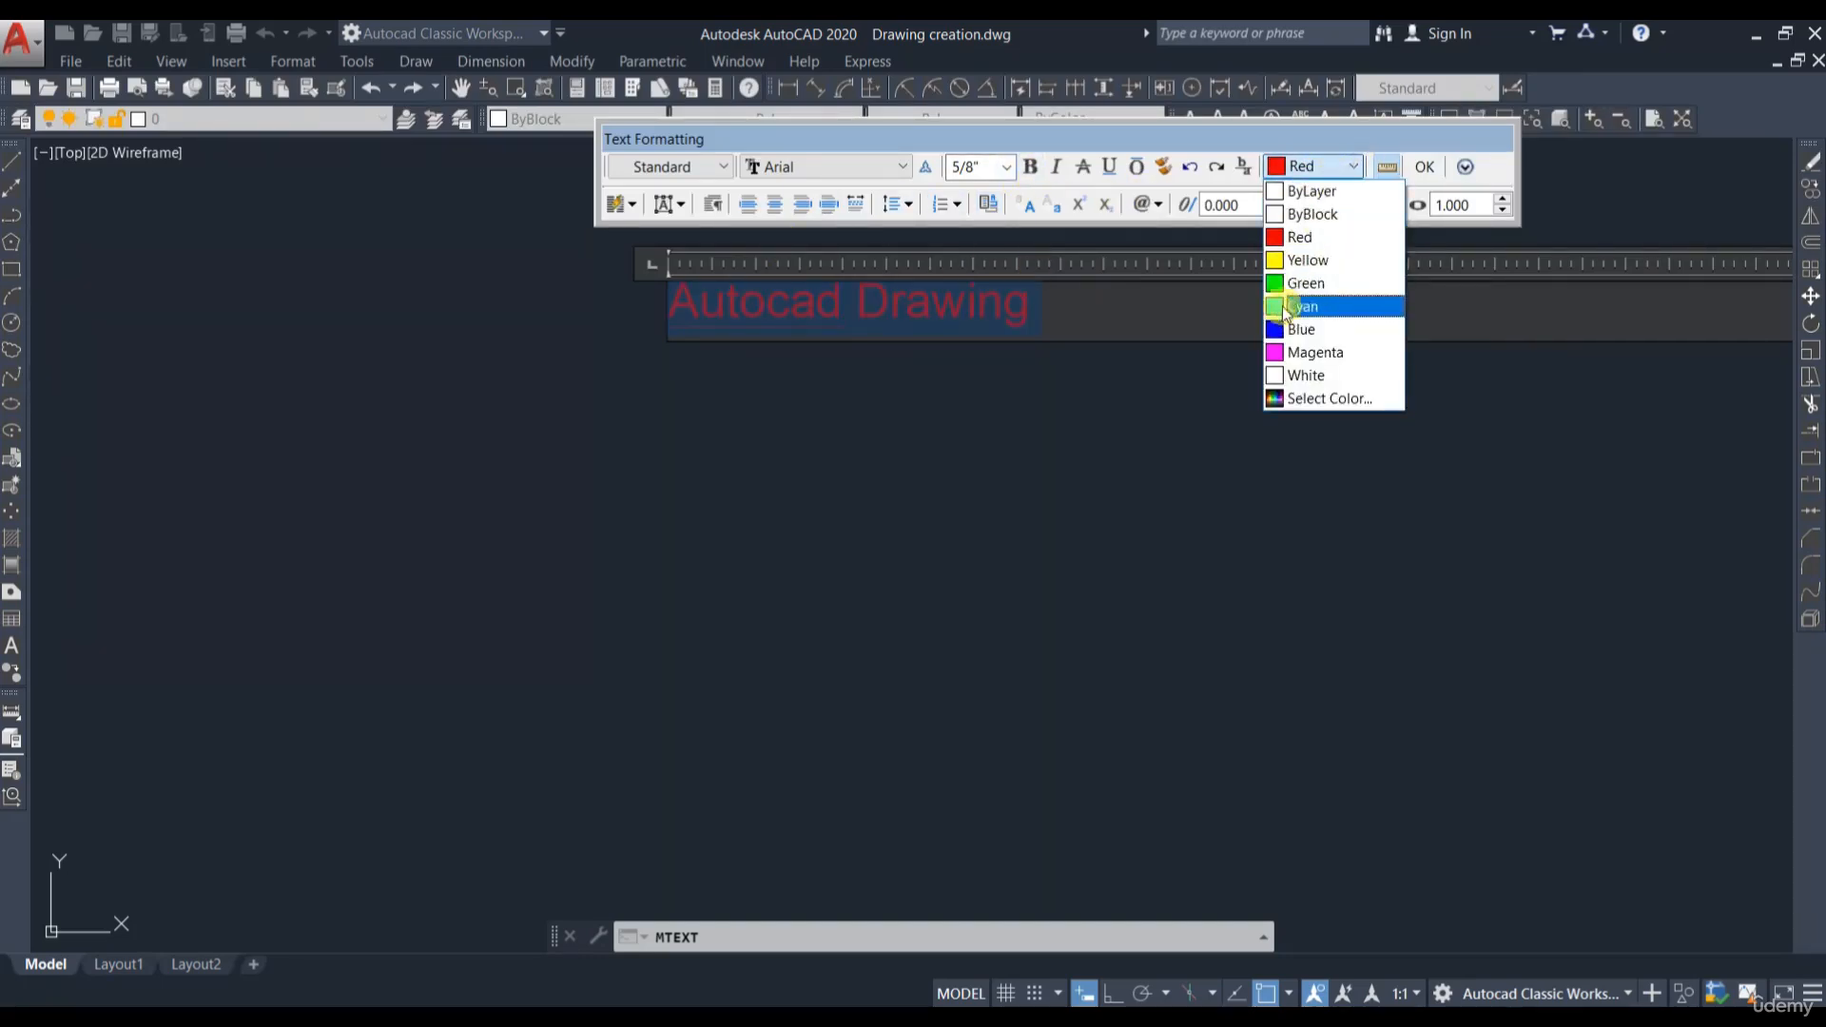
click(1294, 283)
click(1341, 163)
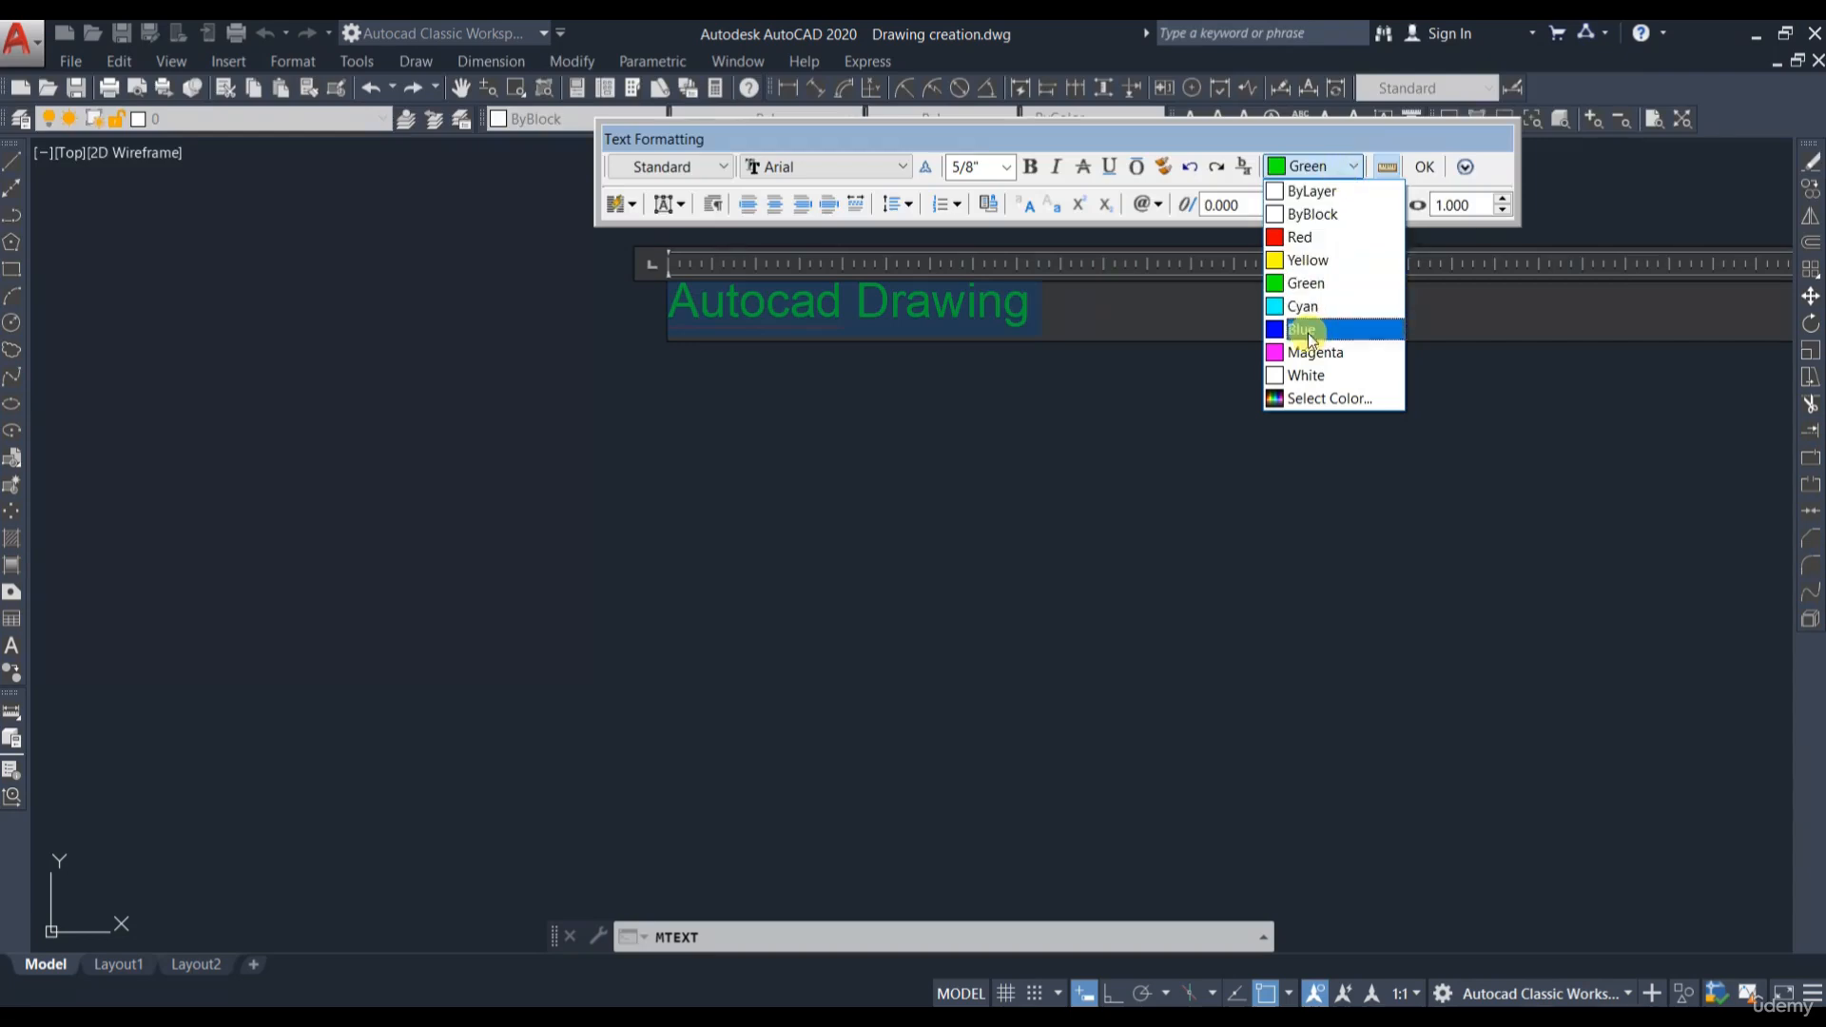
click(1305, 335)
click(1341, 164)
click(1303, 285)
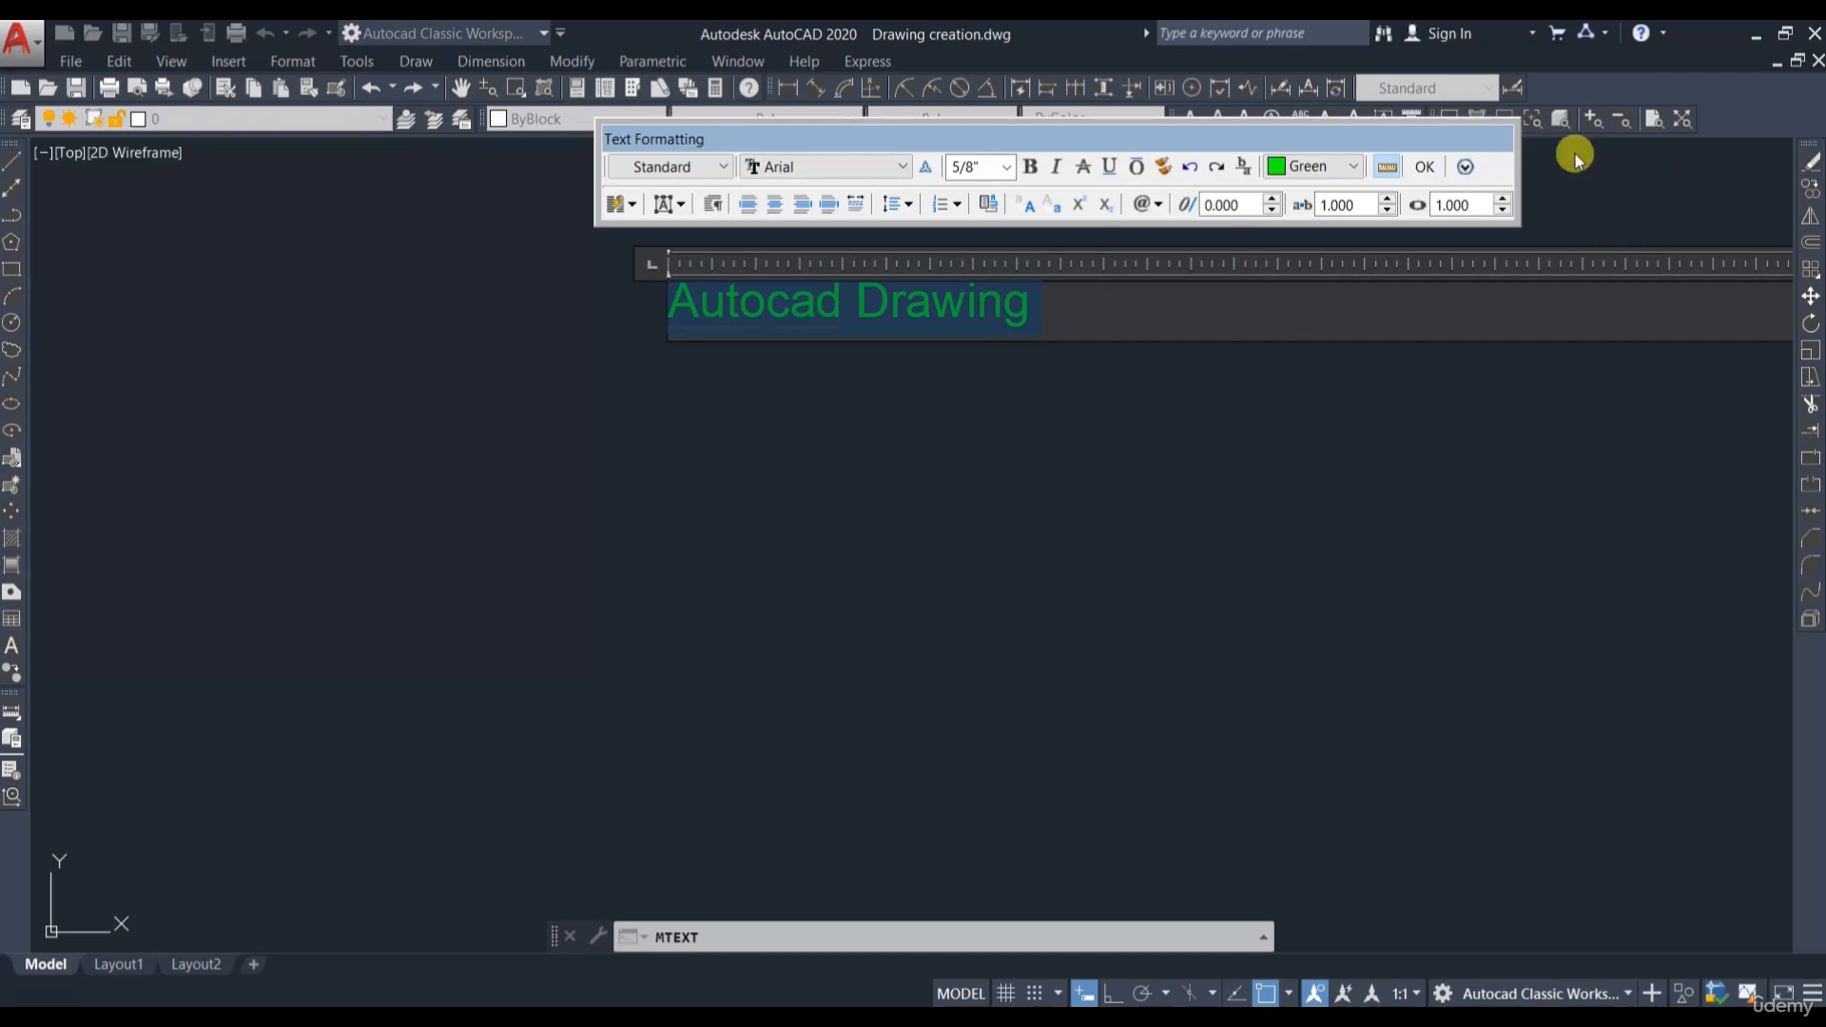
click(1424, 168)
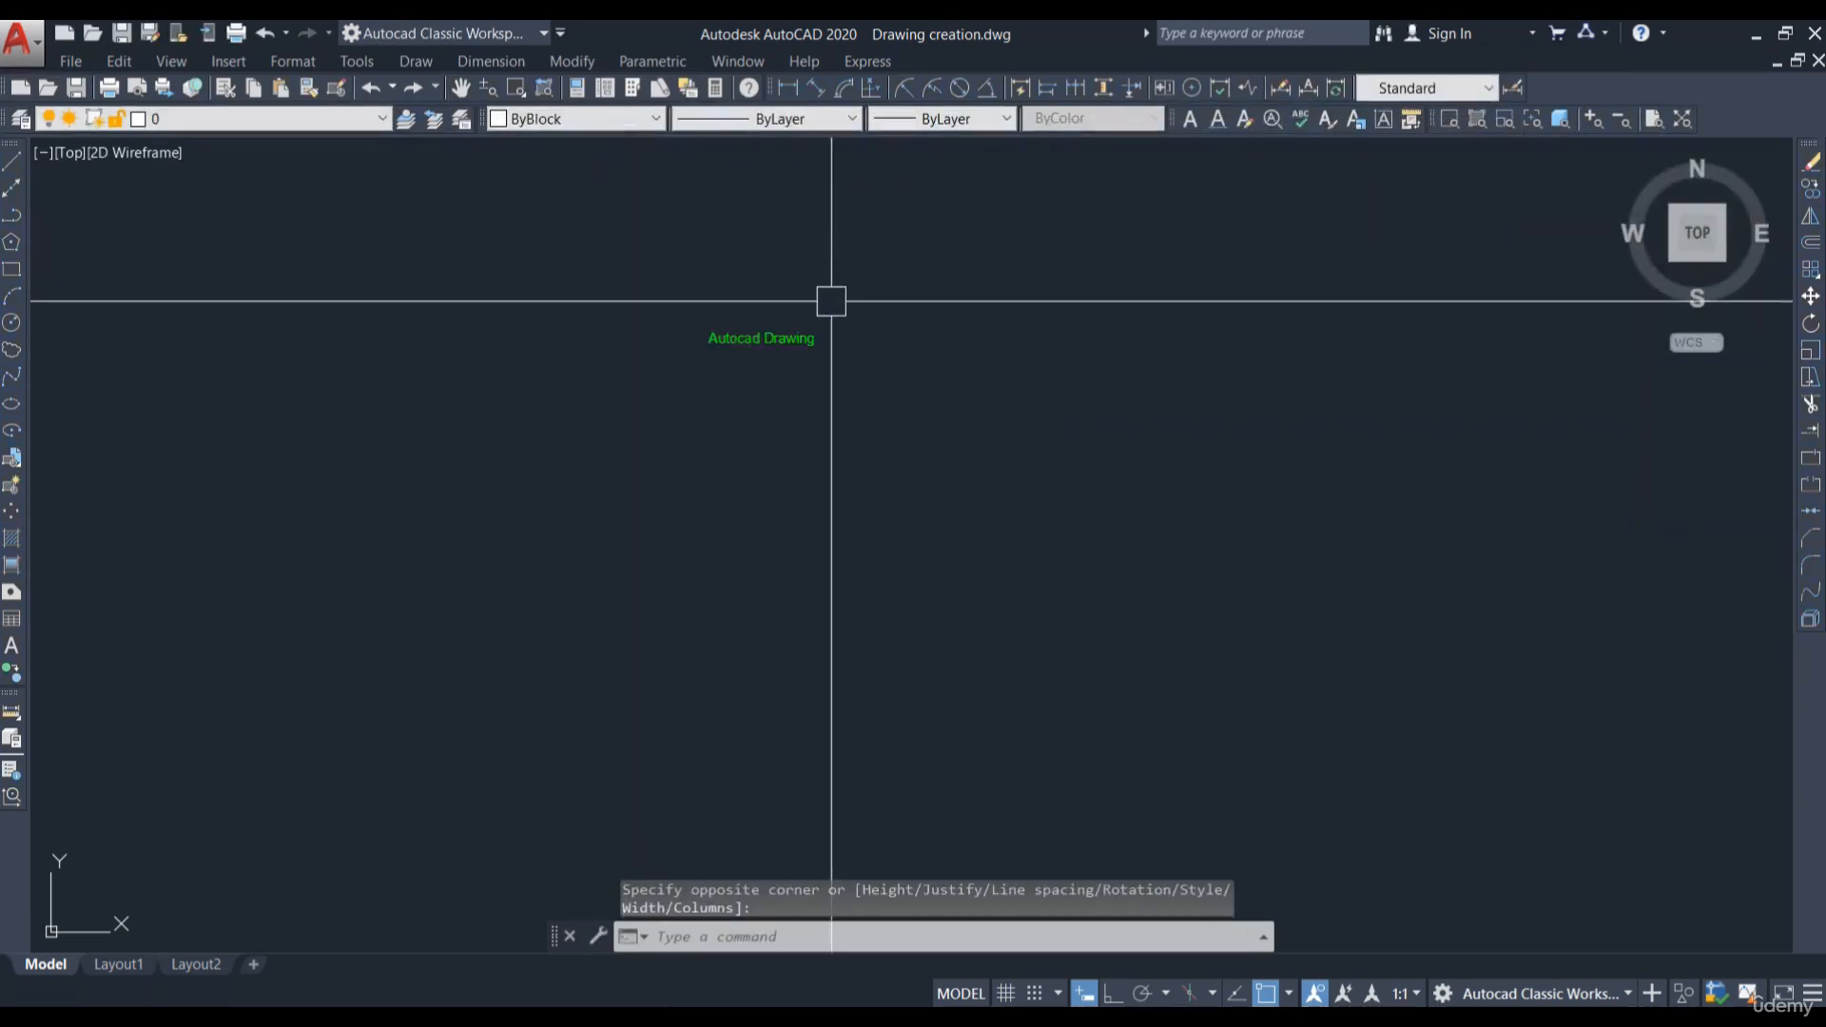
middle_drag(727, 381, 885, 415)
double_click(910, 383)
key(Escape)
scroll(805, 363, down, 6)
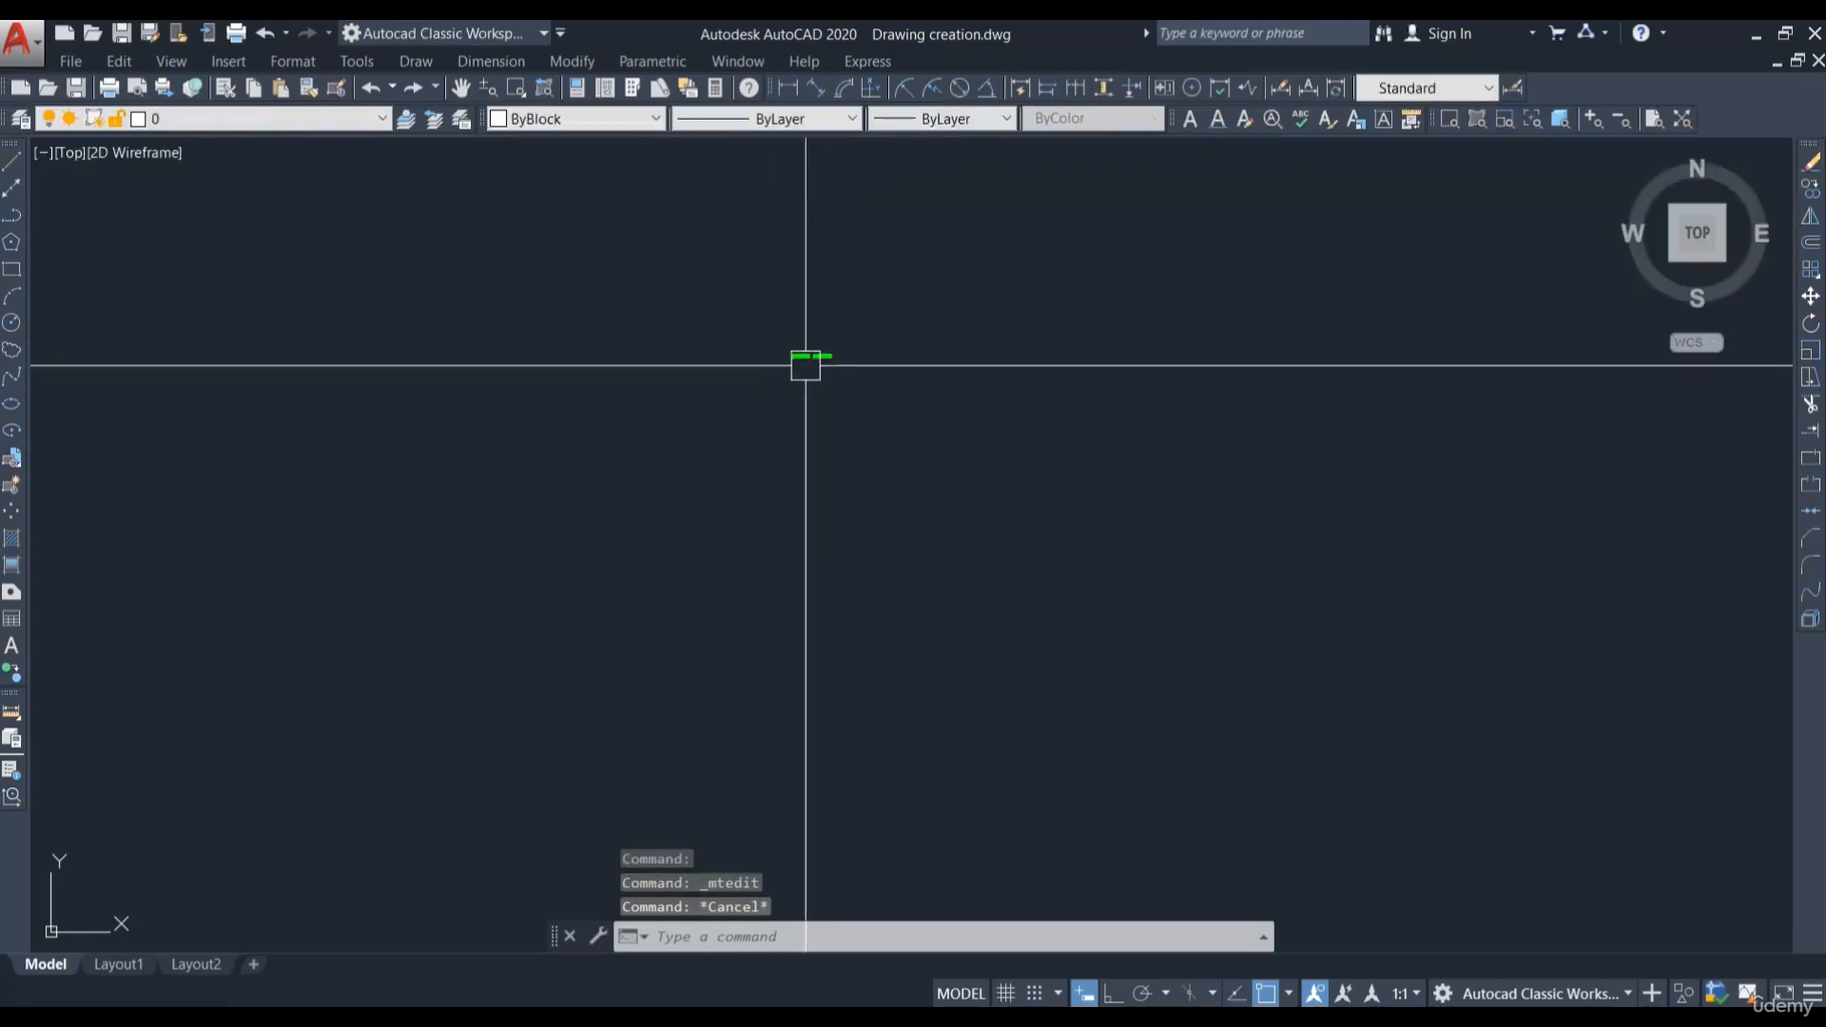
scroll(806, 368, up, 4)
double_click(860, 326)
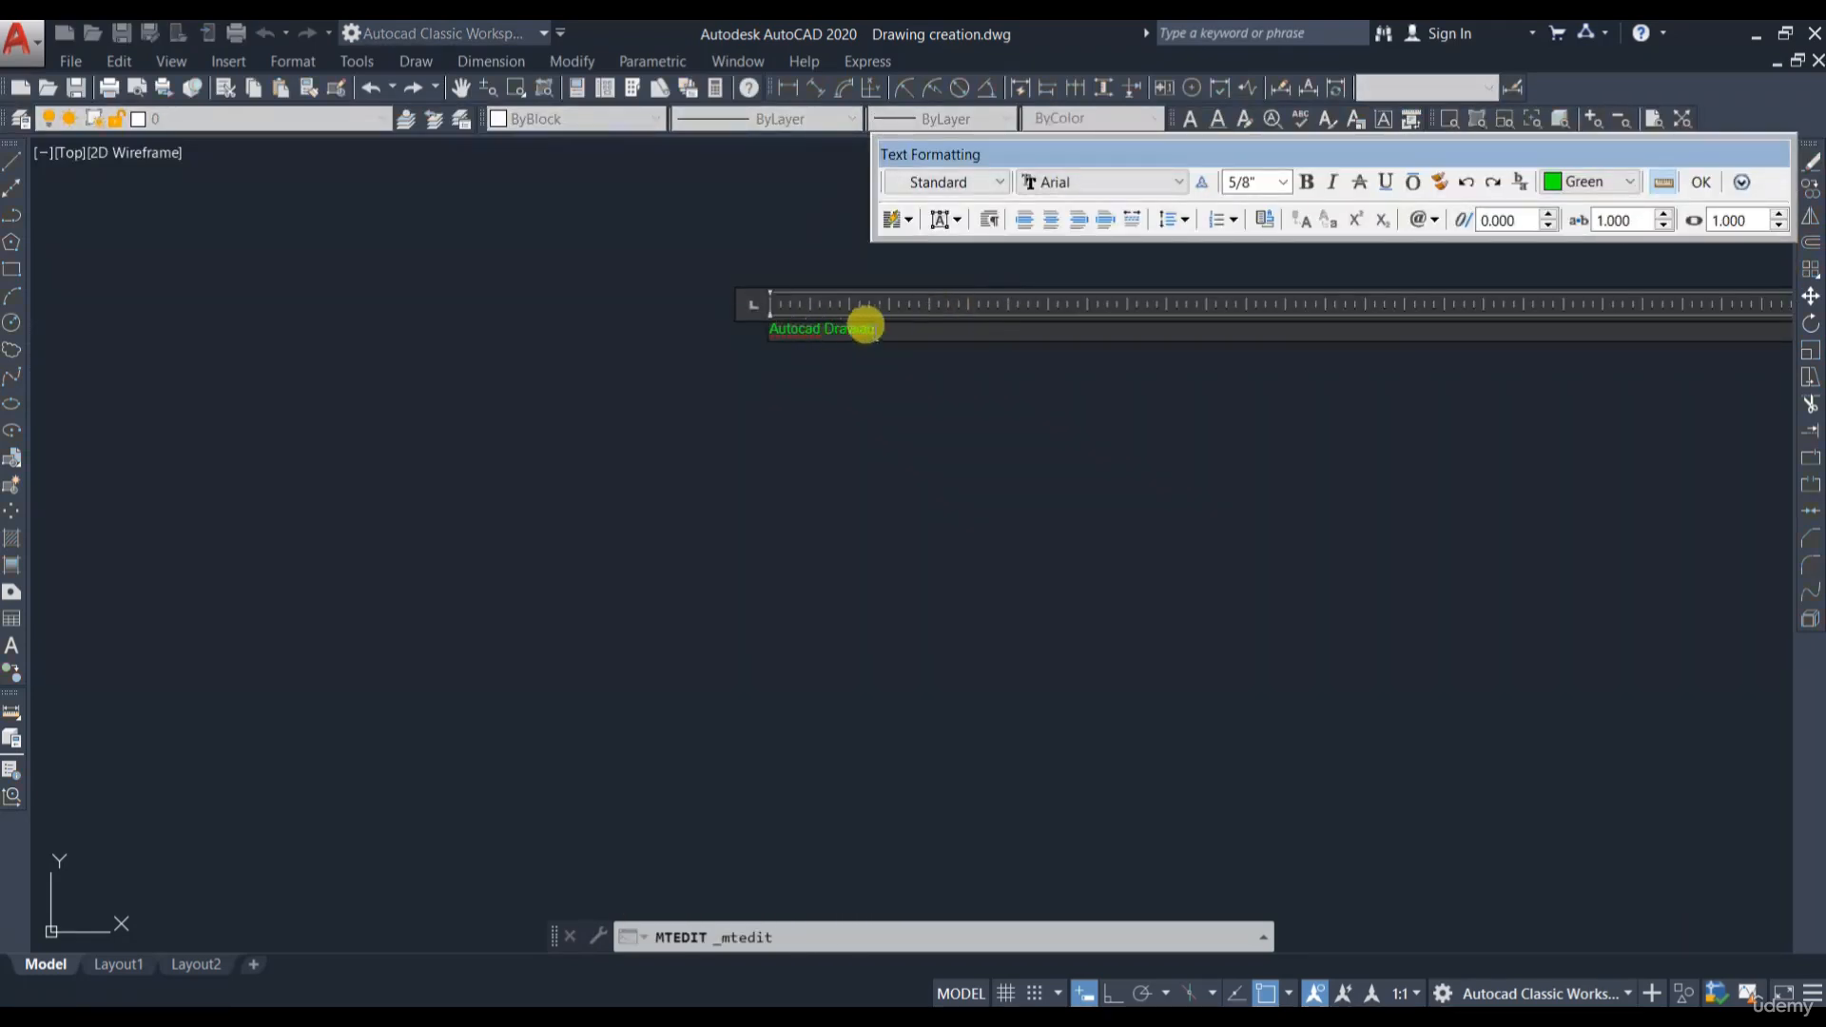
key(Escape)
Step: Reopen the "Autocad Drawing" text and try to set its text height to 1'
click(851, 325)
click(845, 318)
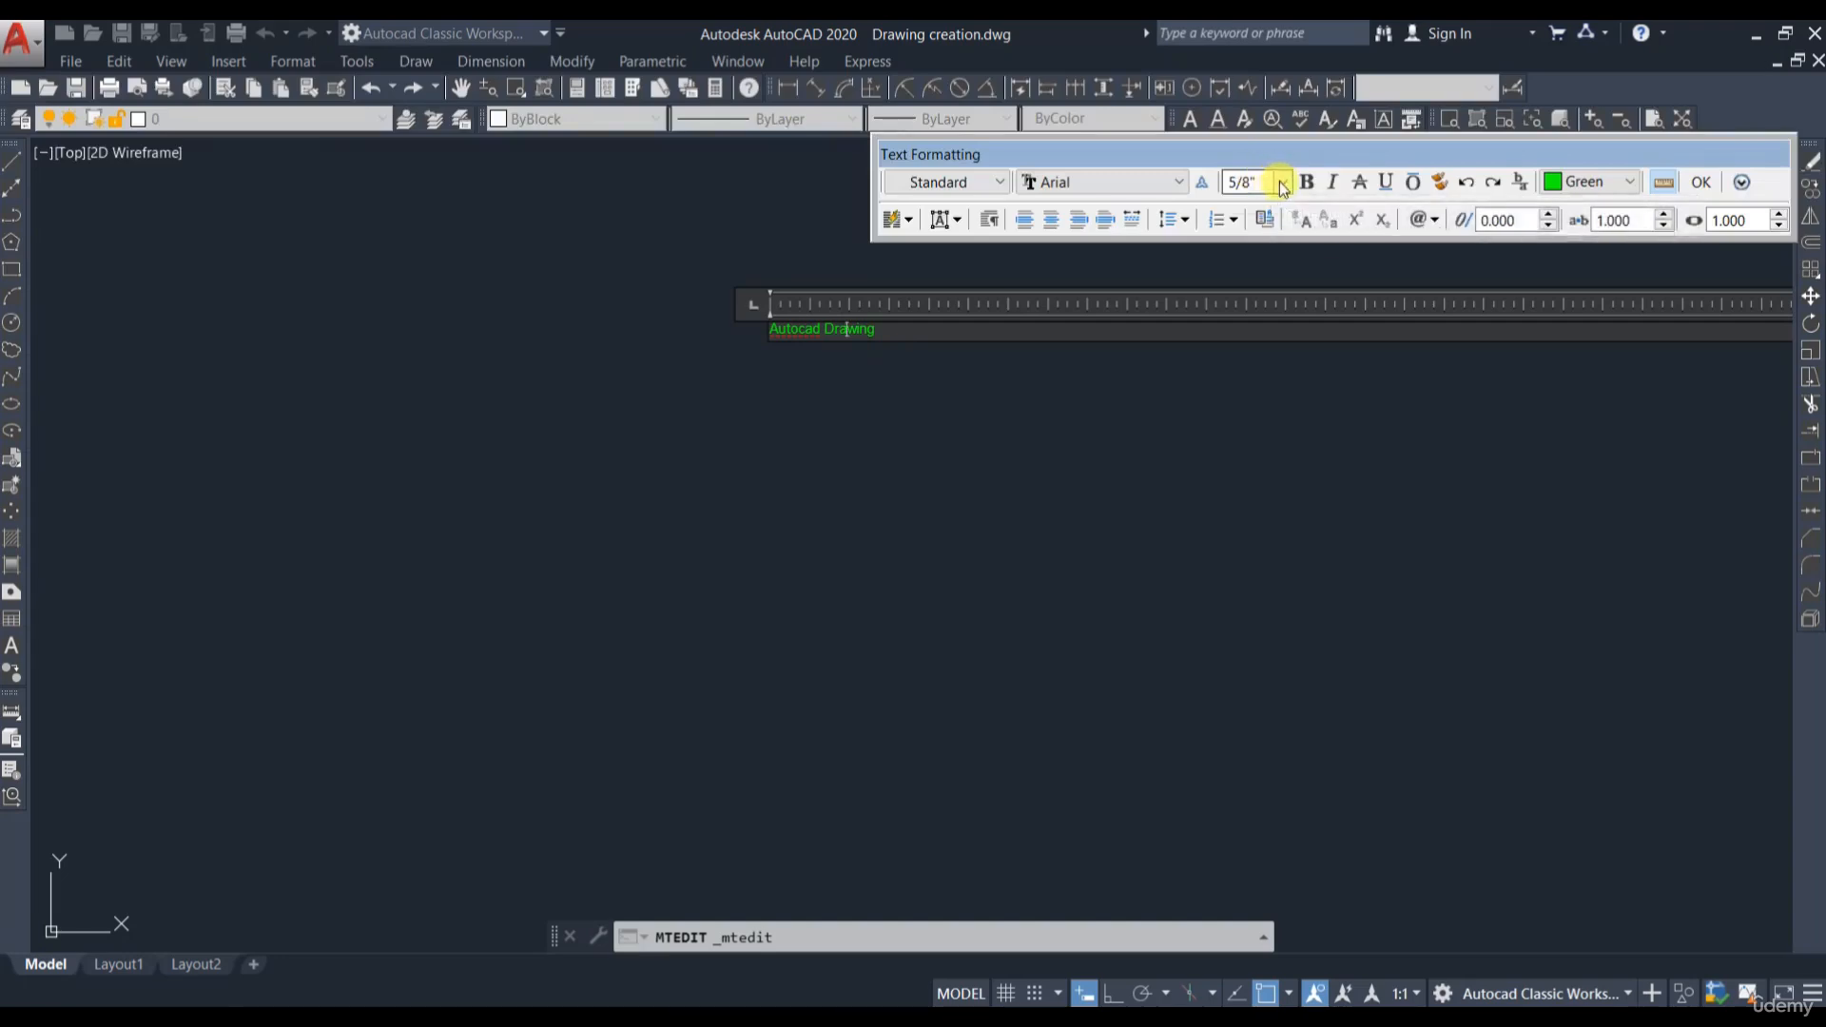
click(1280, 182)
click(1244, 245)
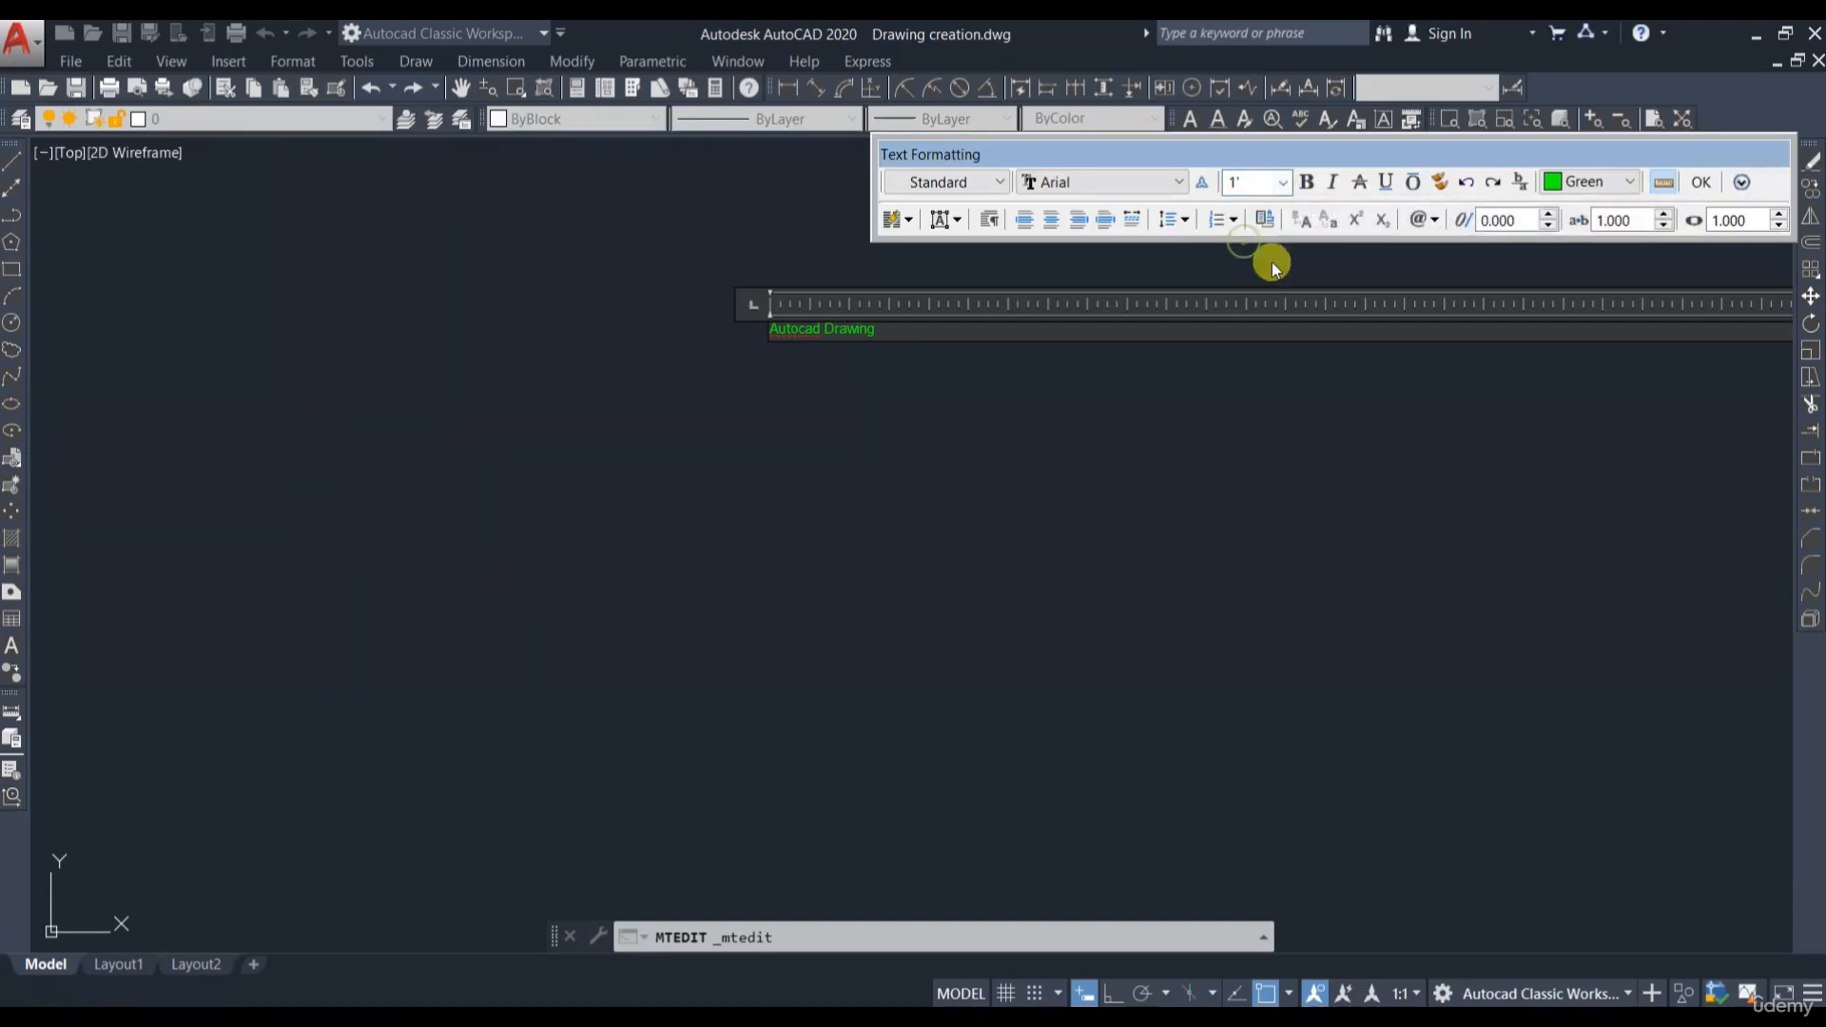
click(1702, 183)
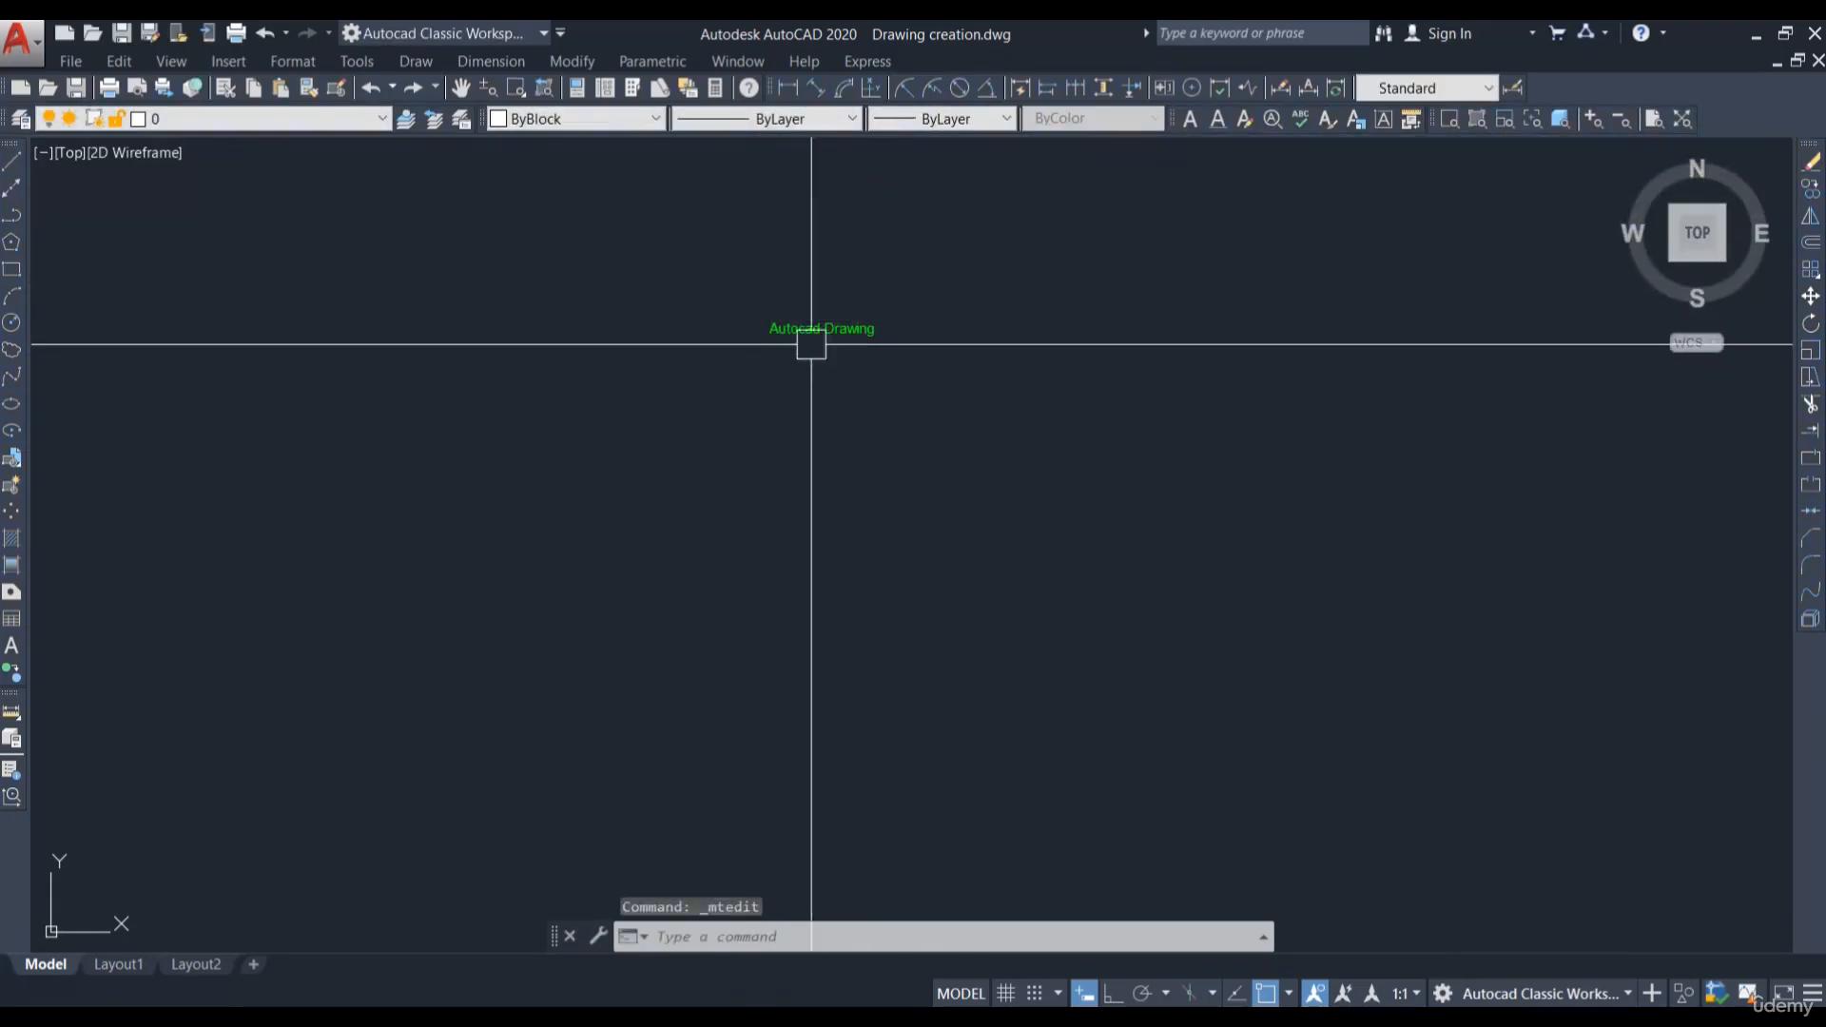
Step: Create single-line text "Autocad Drawing" beside the green text, with Ortho on, a height of 6" and a rotation of 45 degrees
click(1219, 120)
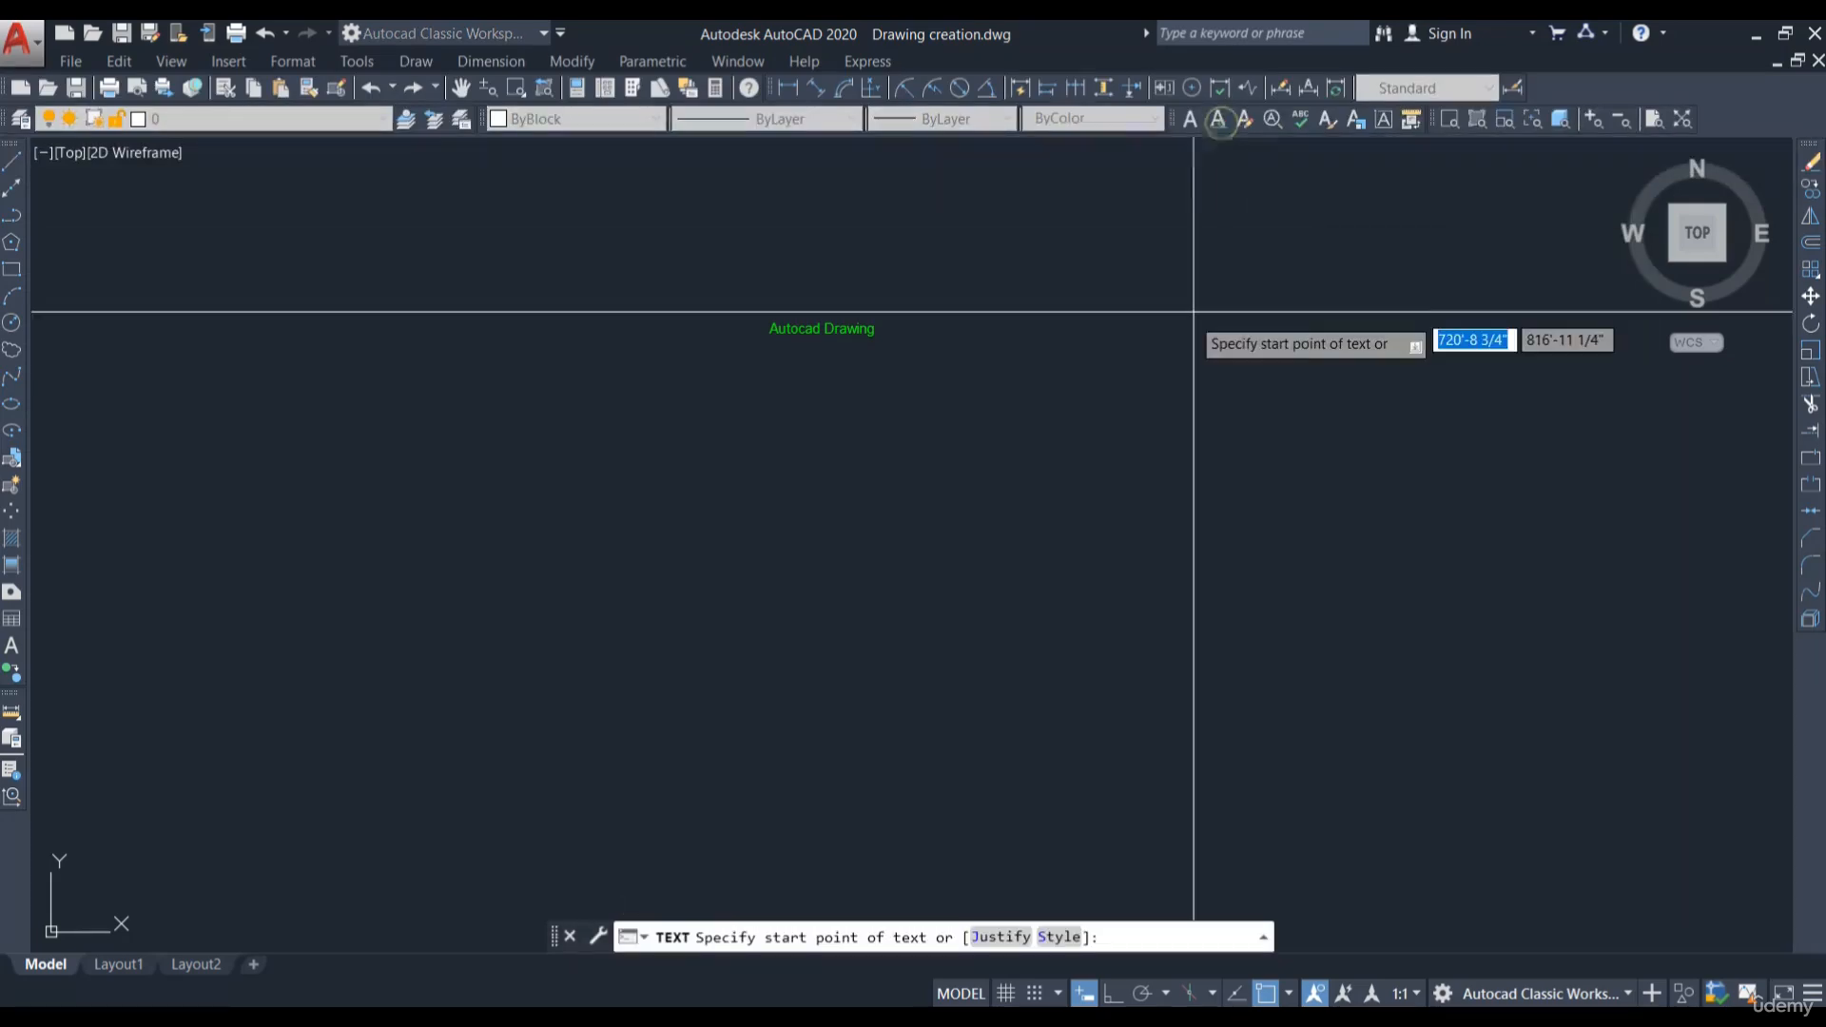
click(1005, 265)
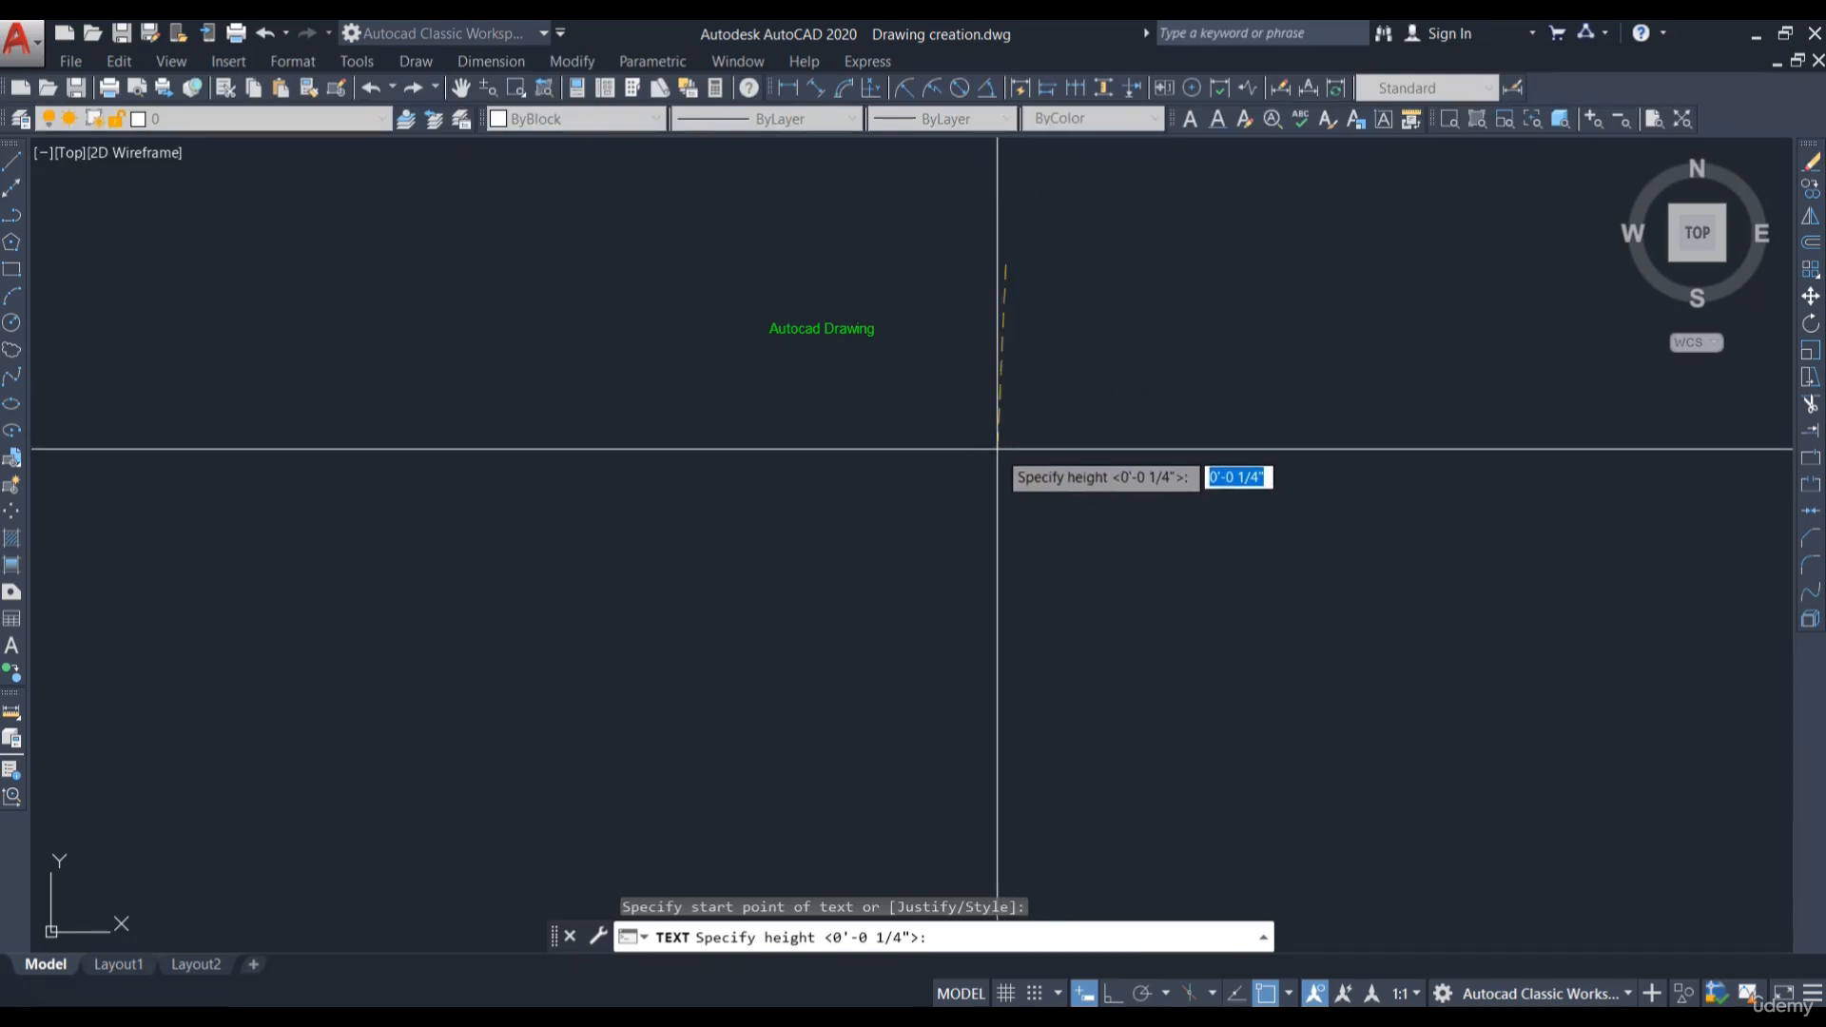
click(1113, 993)
text(6)
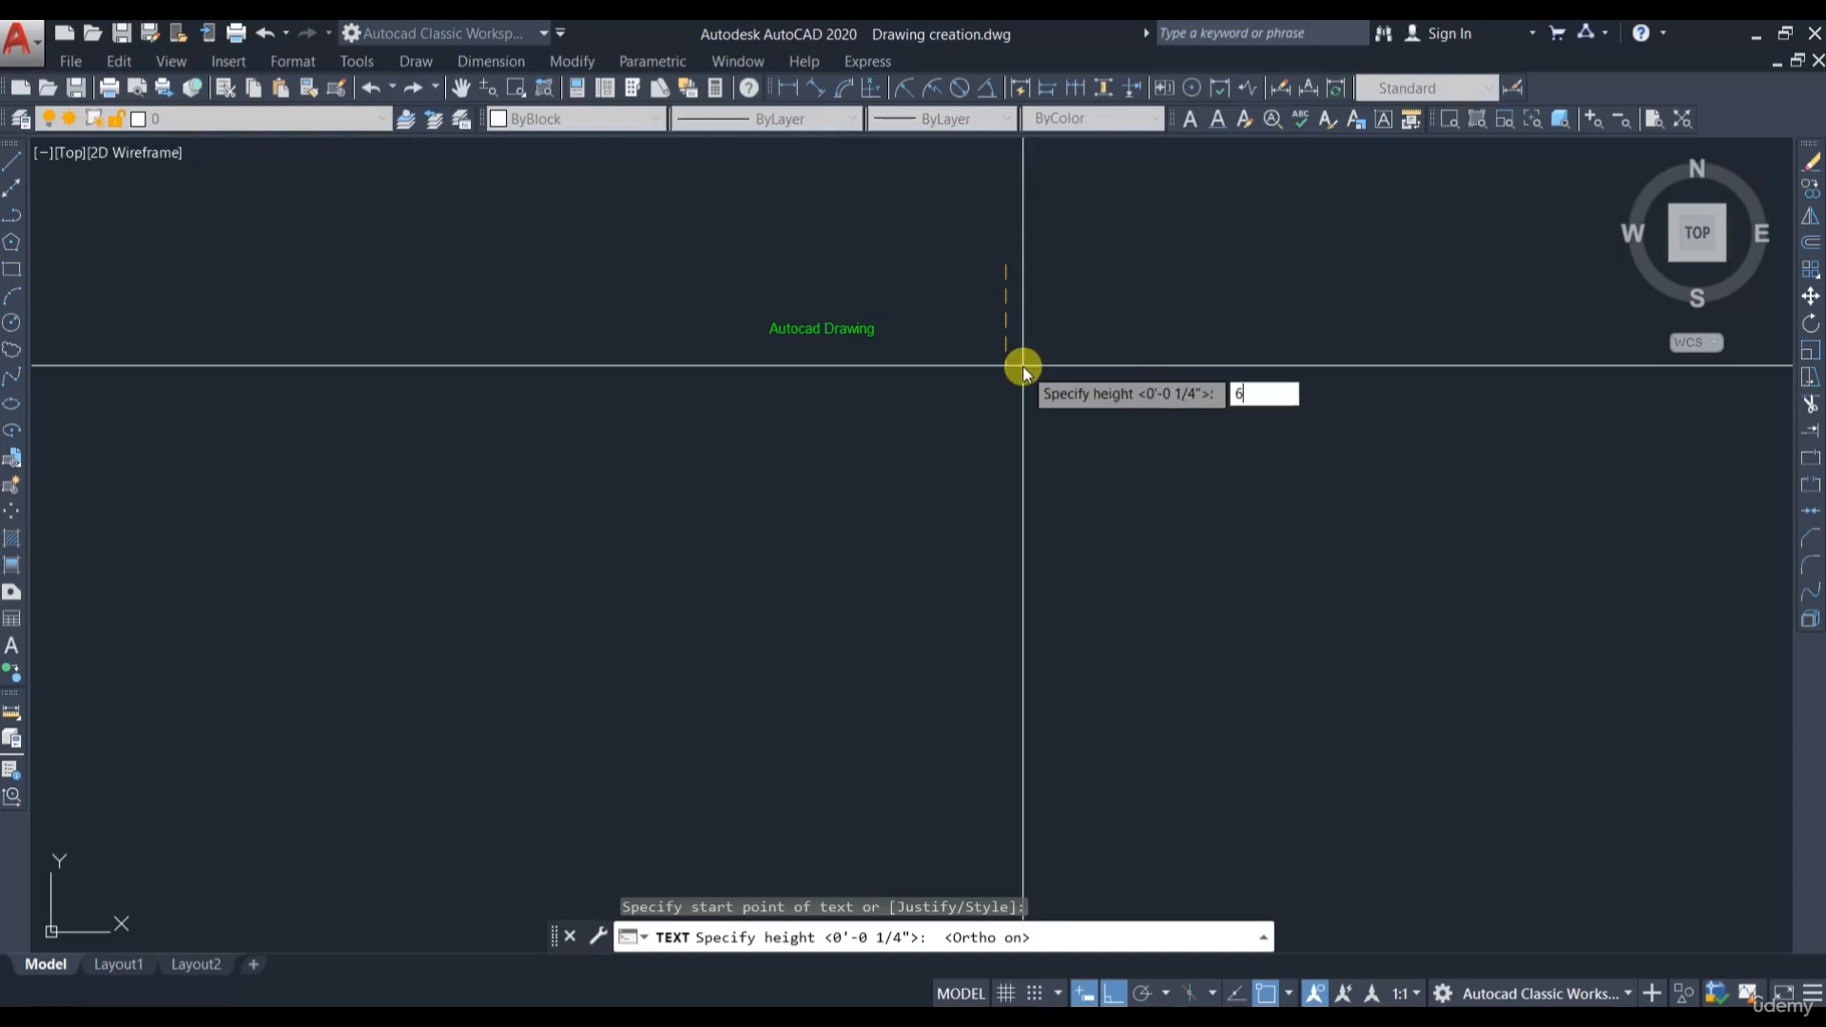
key(Return)
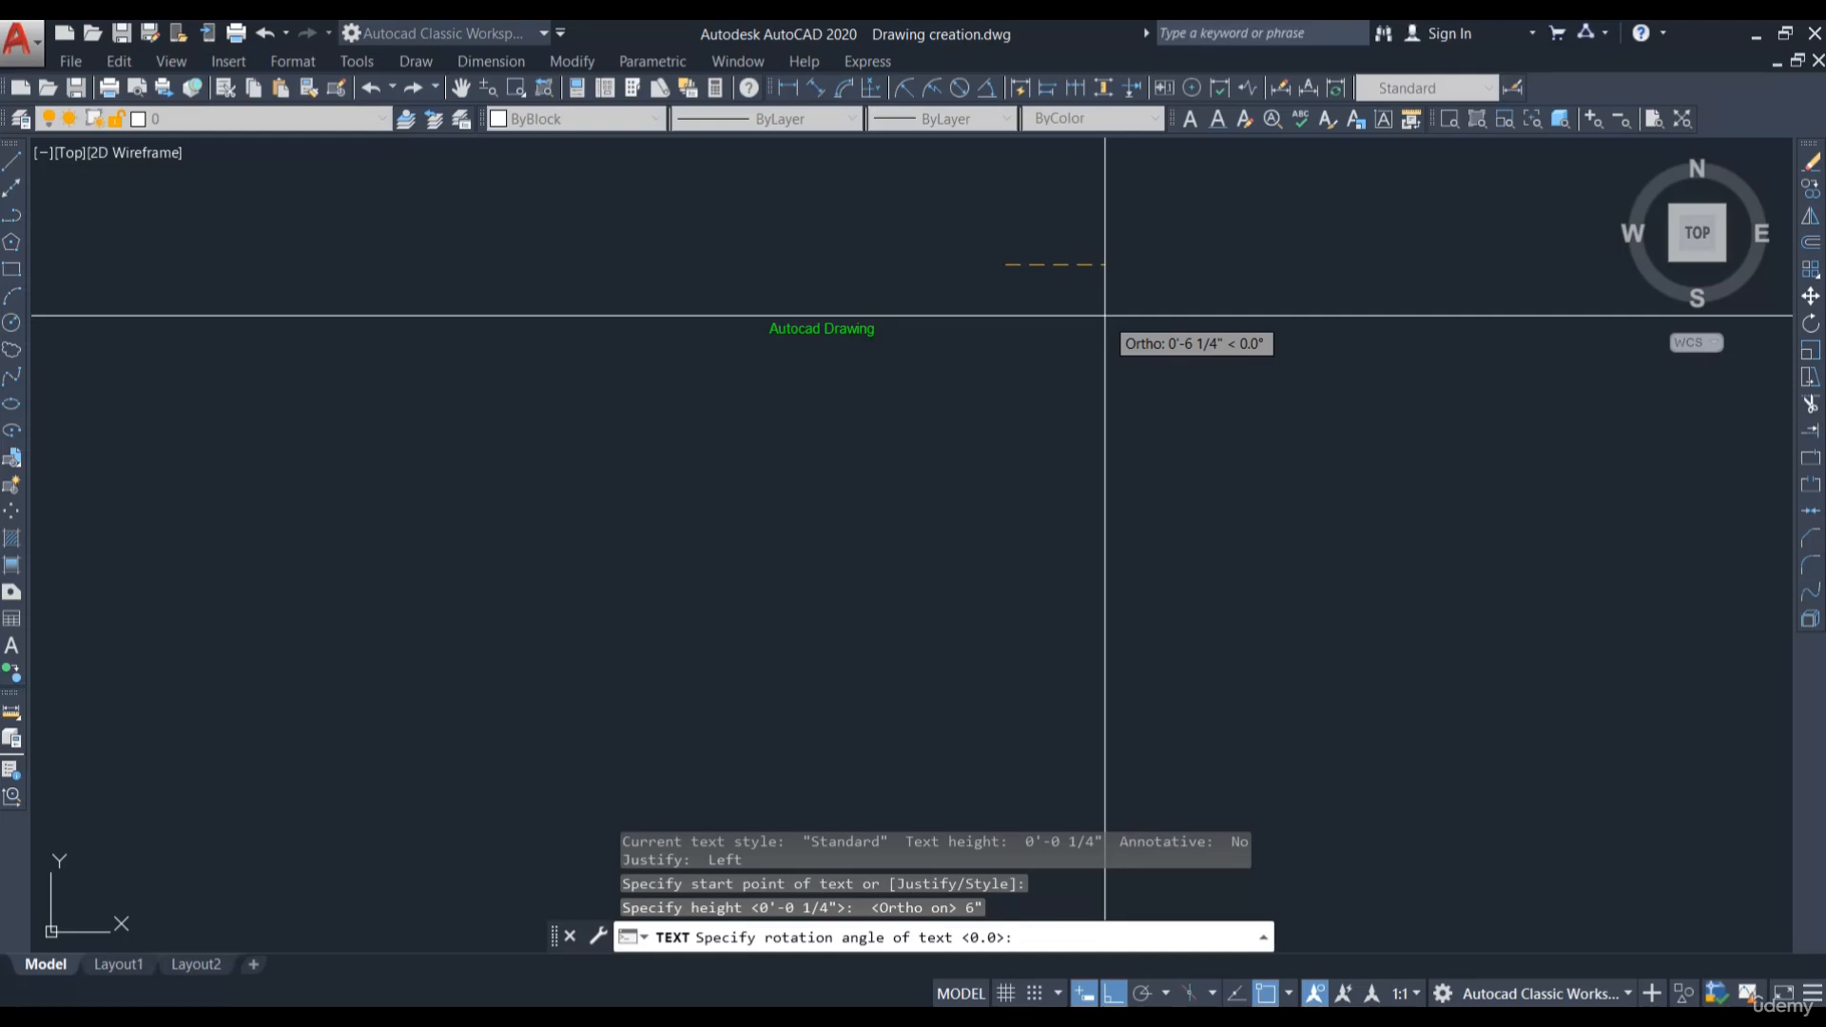
text(45)
key(Return)
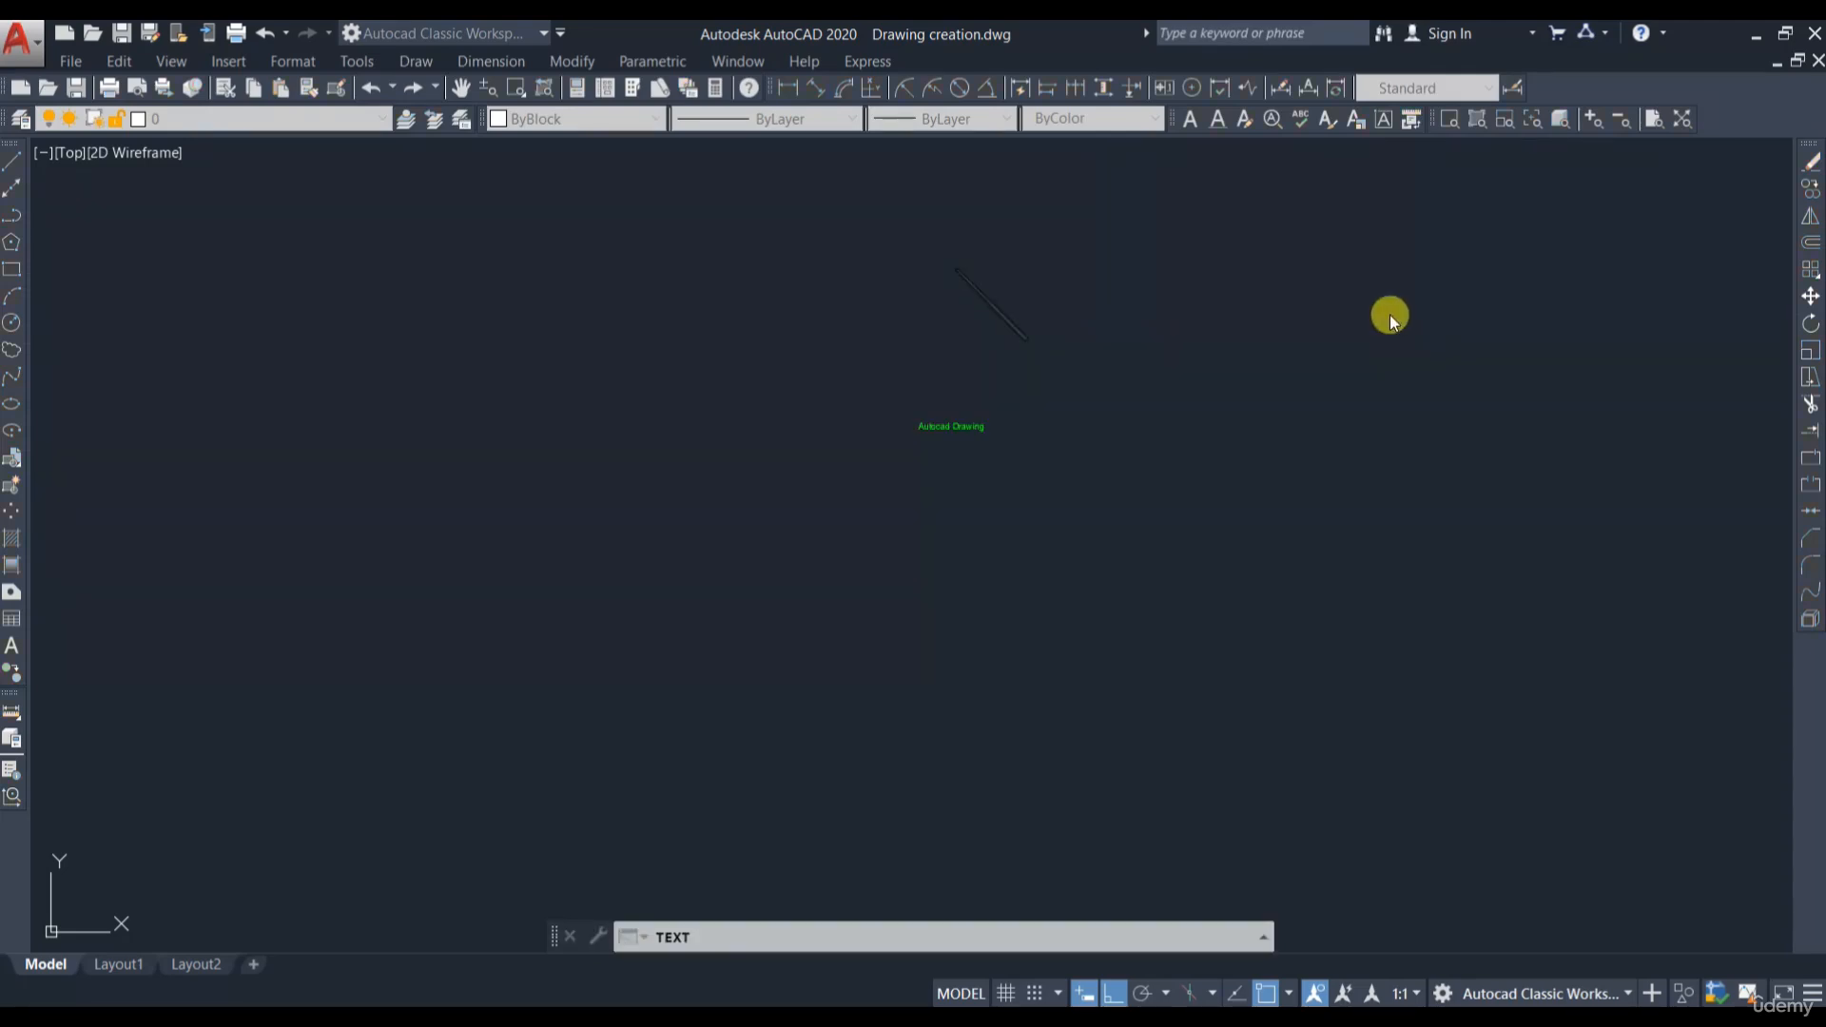
text(Autocad Drawing)
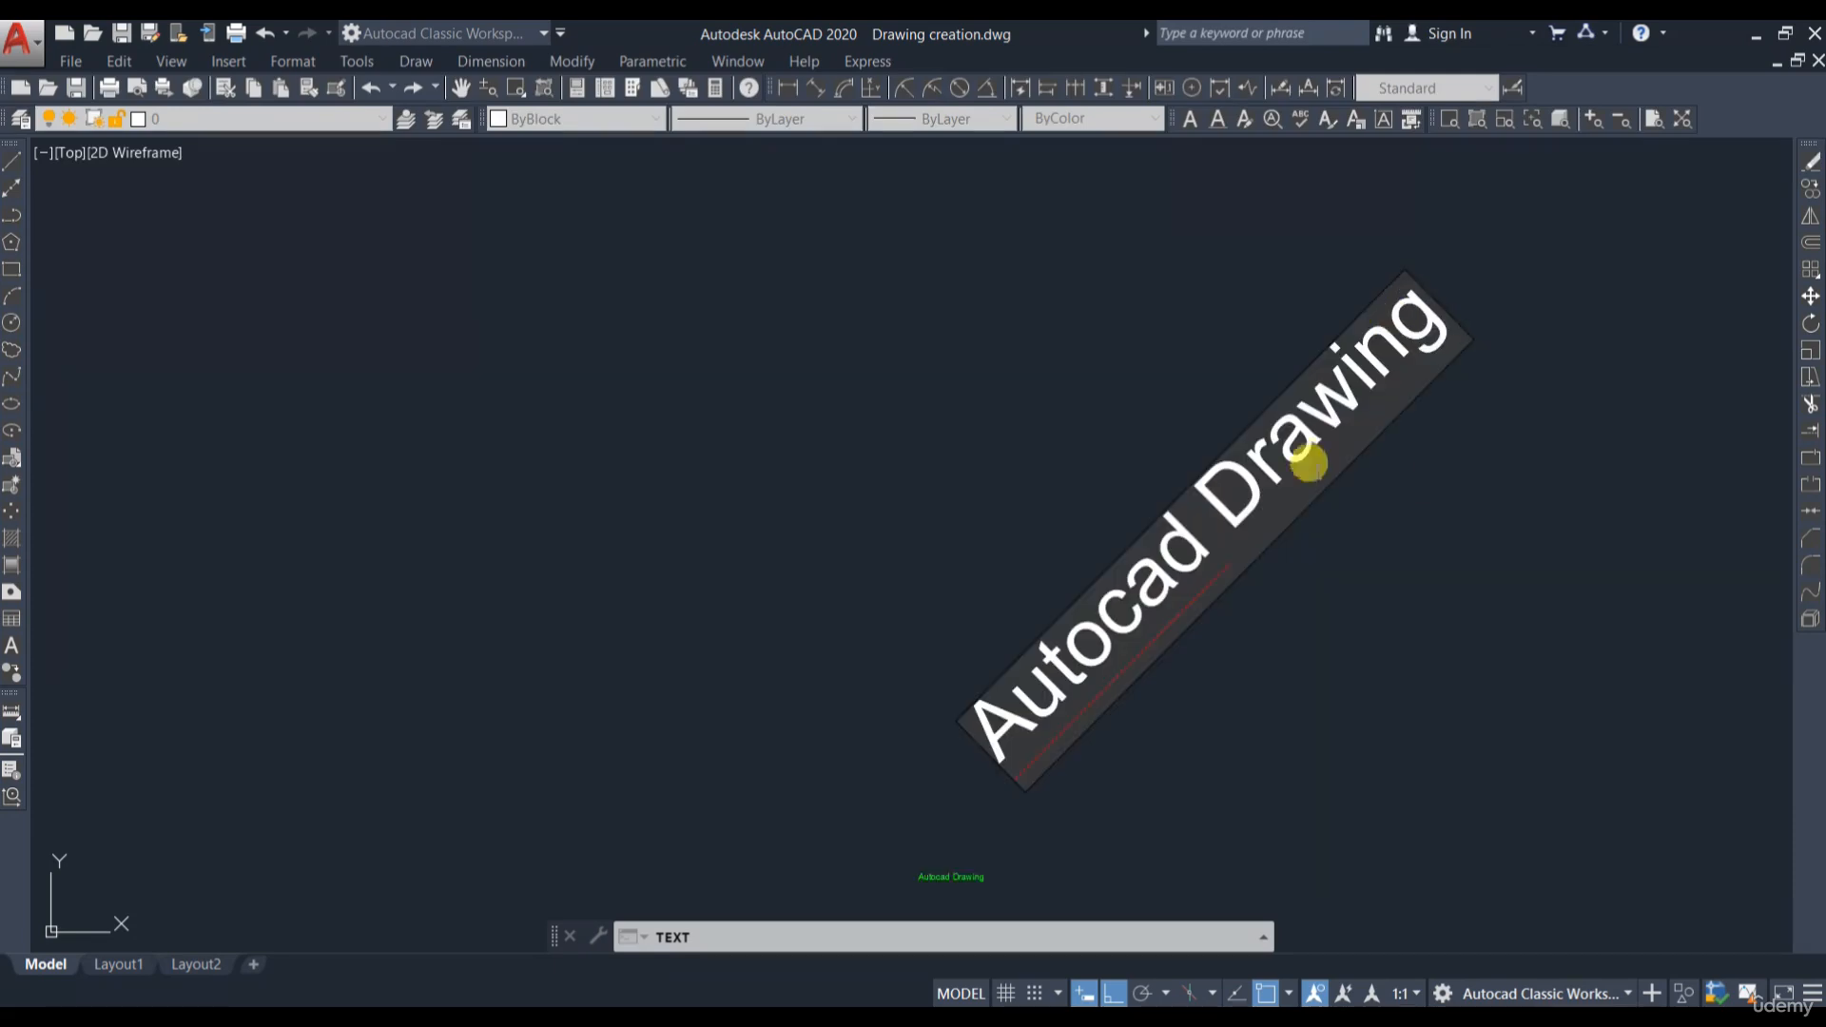
click(1336, 487)
scroll(729, 464, down, 2)
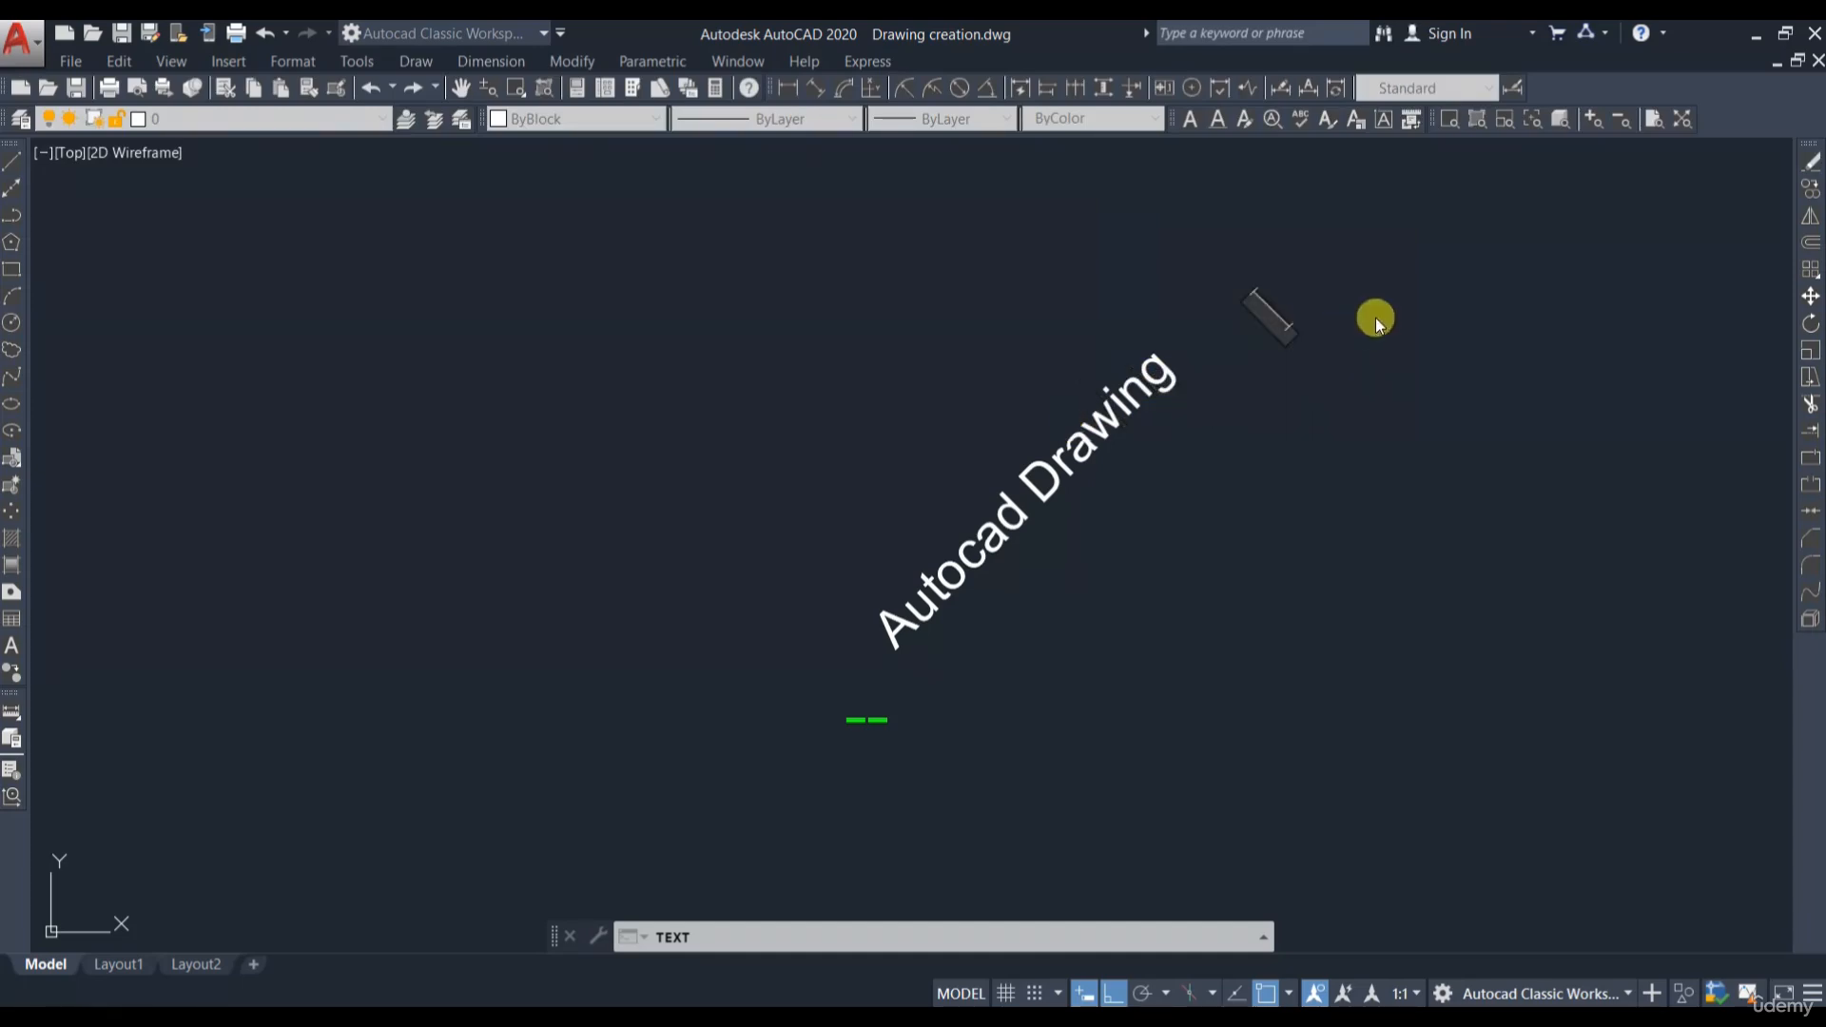
key(Return)
key(Return)
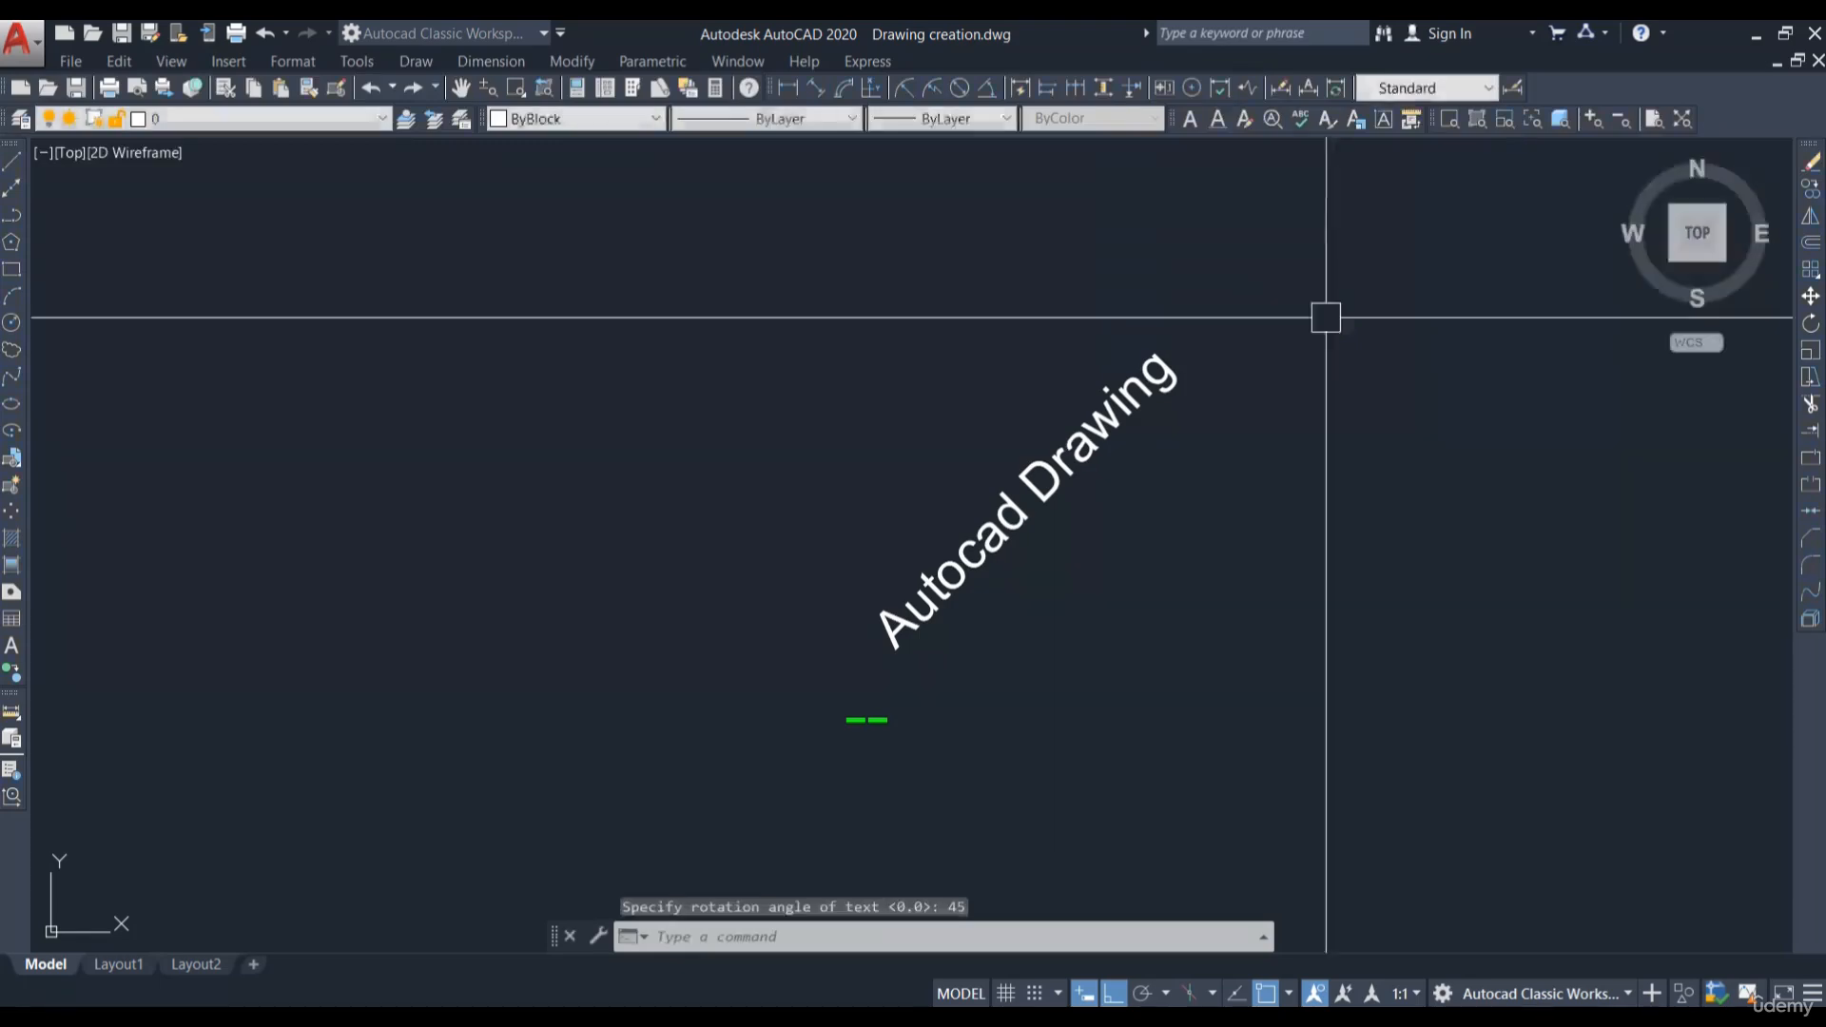
Step: Create a second single-line text "Autocad drawing" to the right of the slanted one, with 6" height and 0 rotation
key(Return)
middle_drag(1383, 625, 1040, 524)
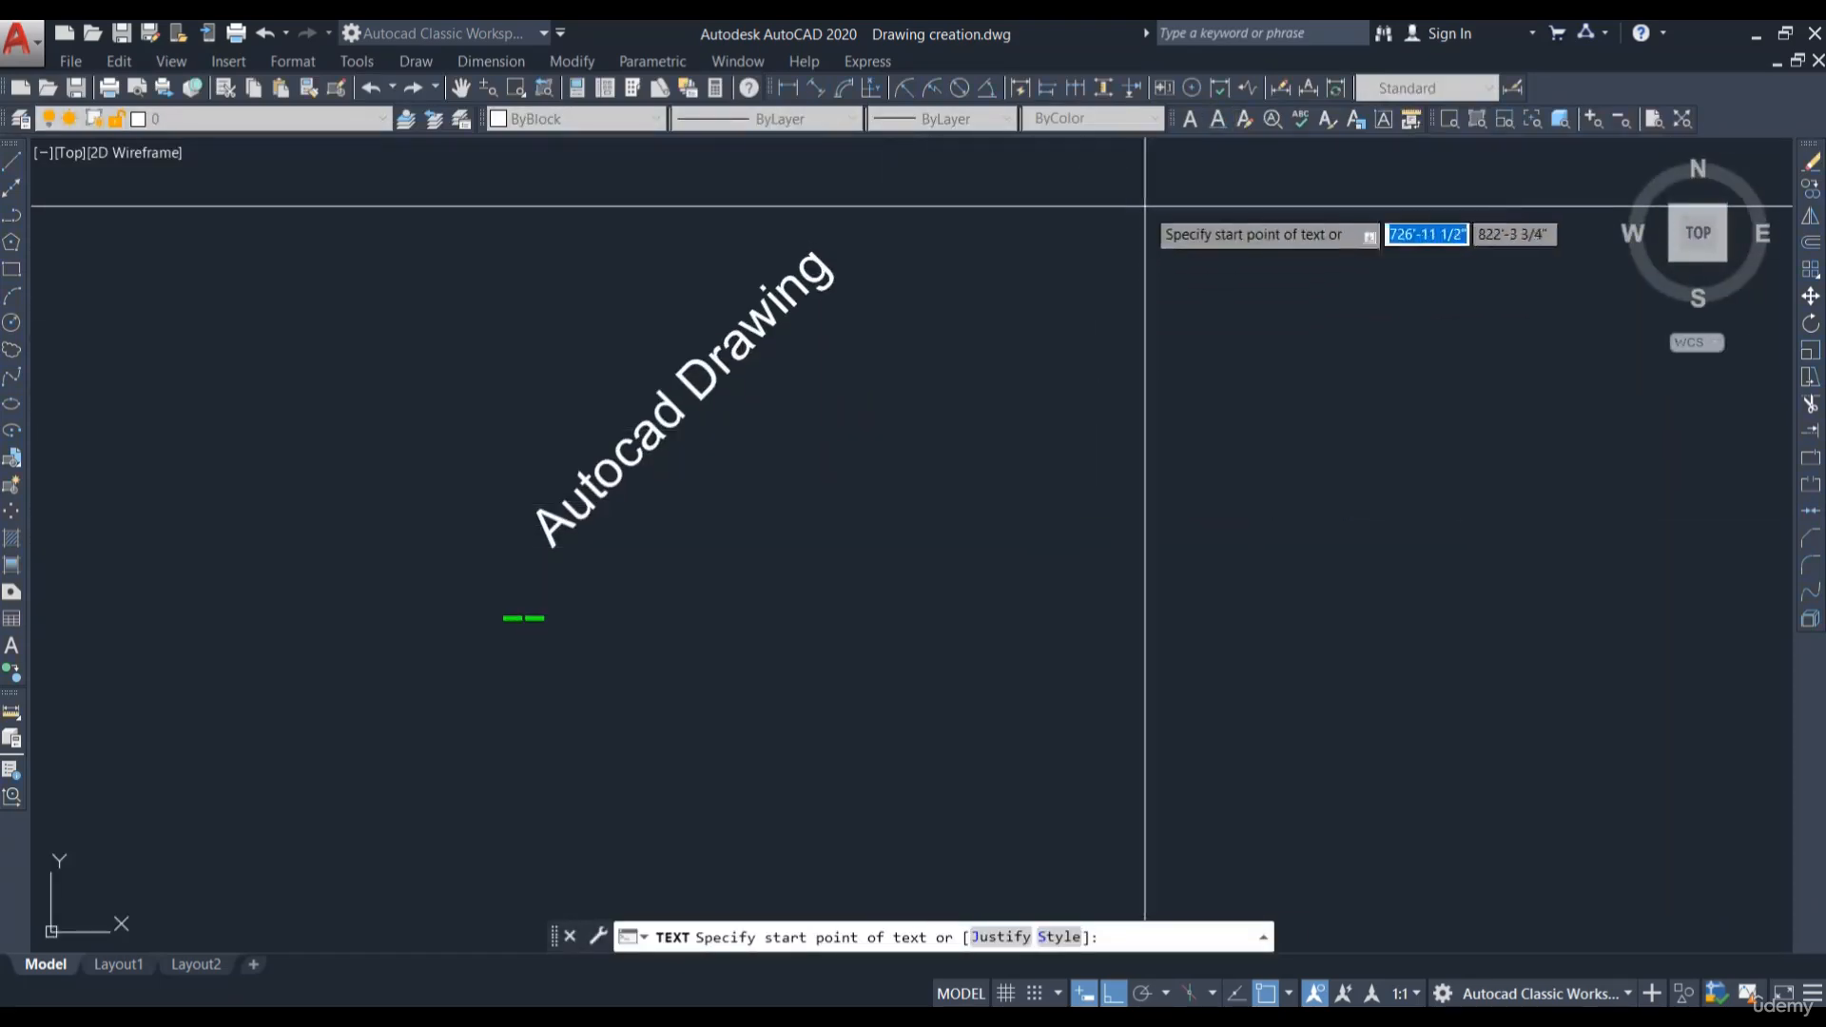
key(Escape)
click(1221, 122)
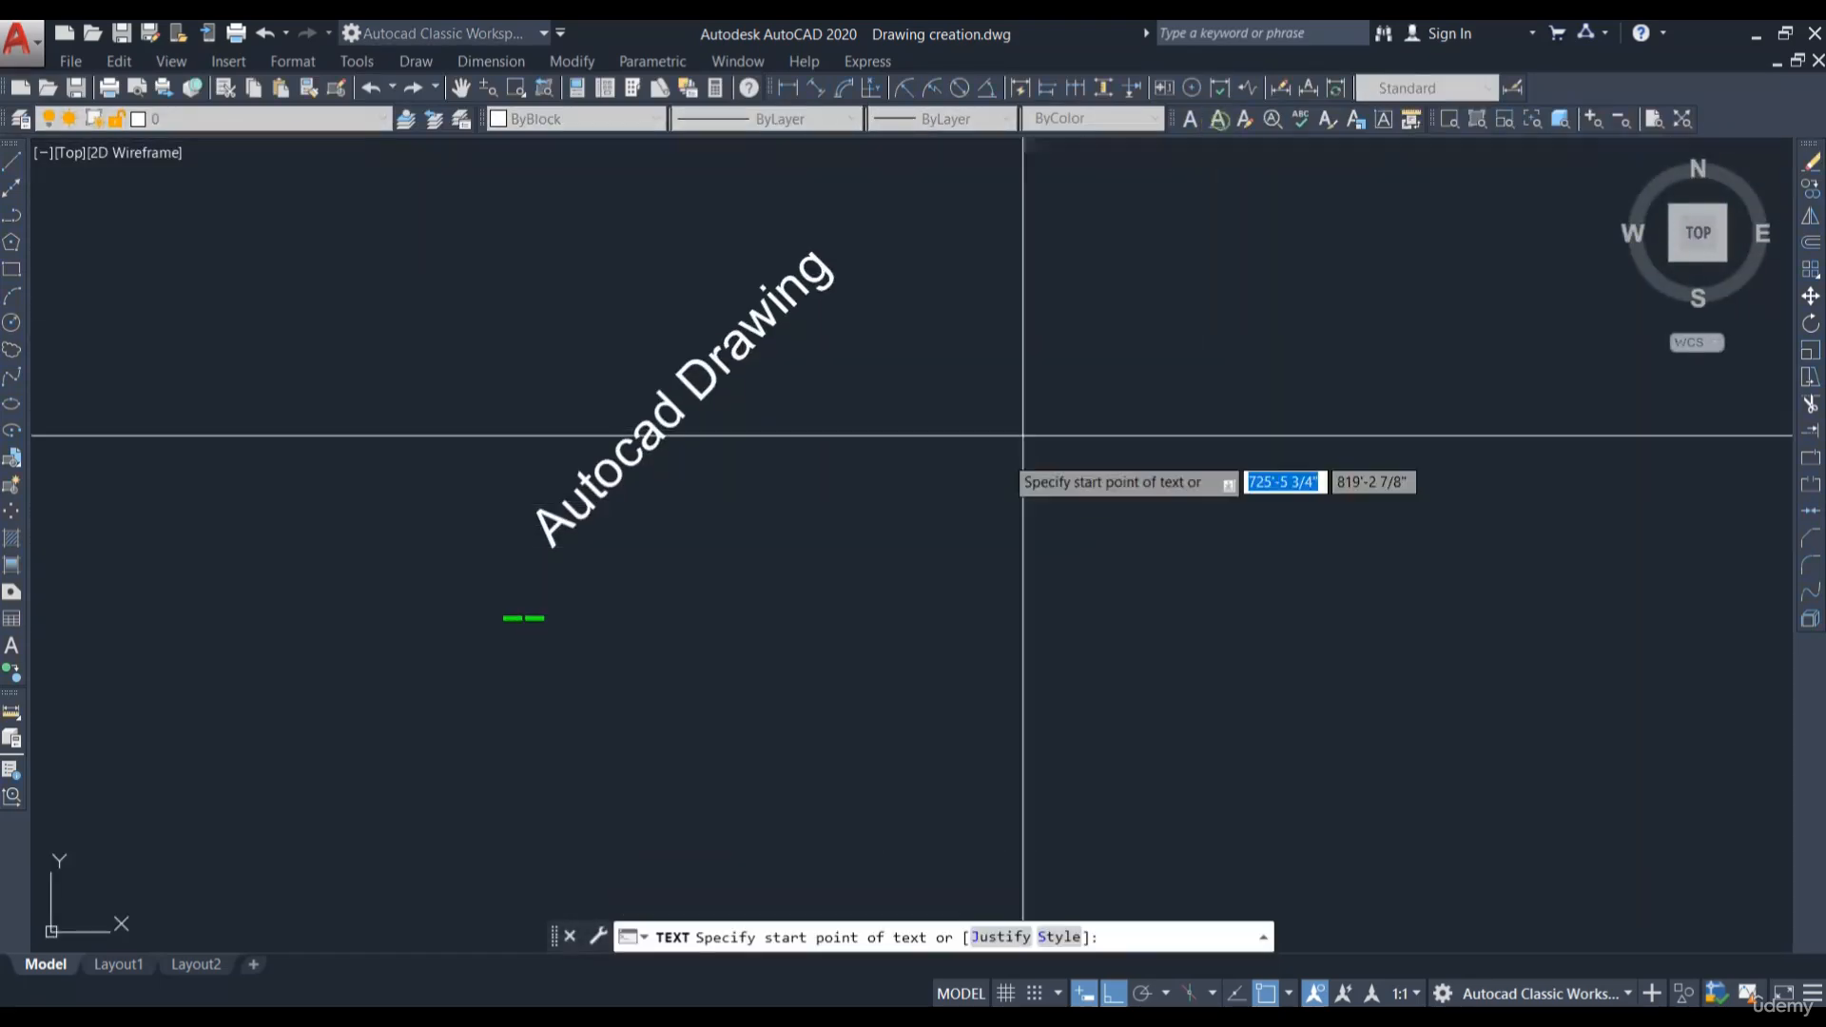
click(936, 557)
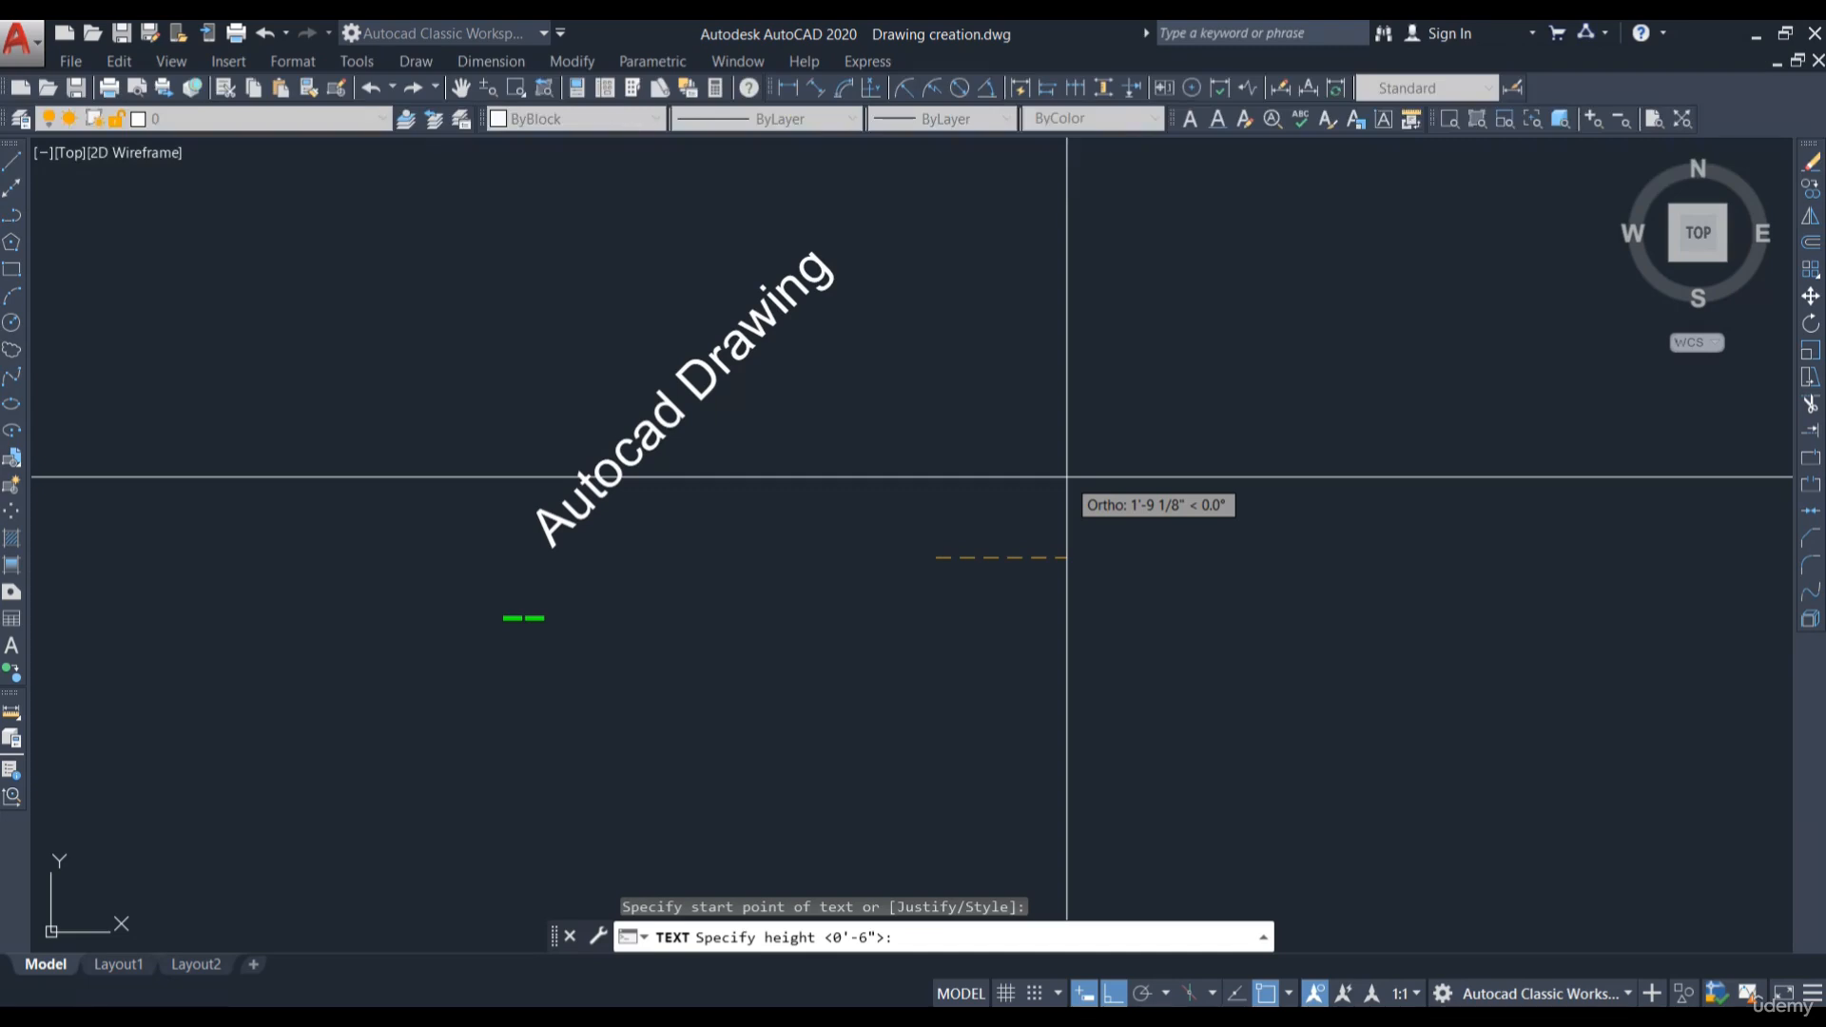
key(Return)
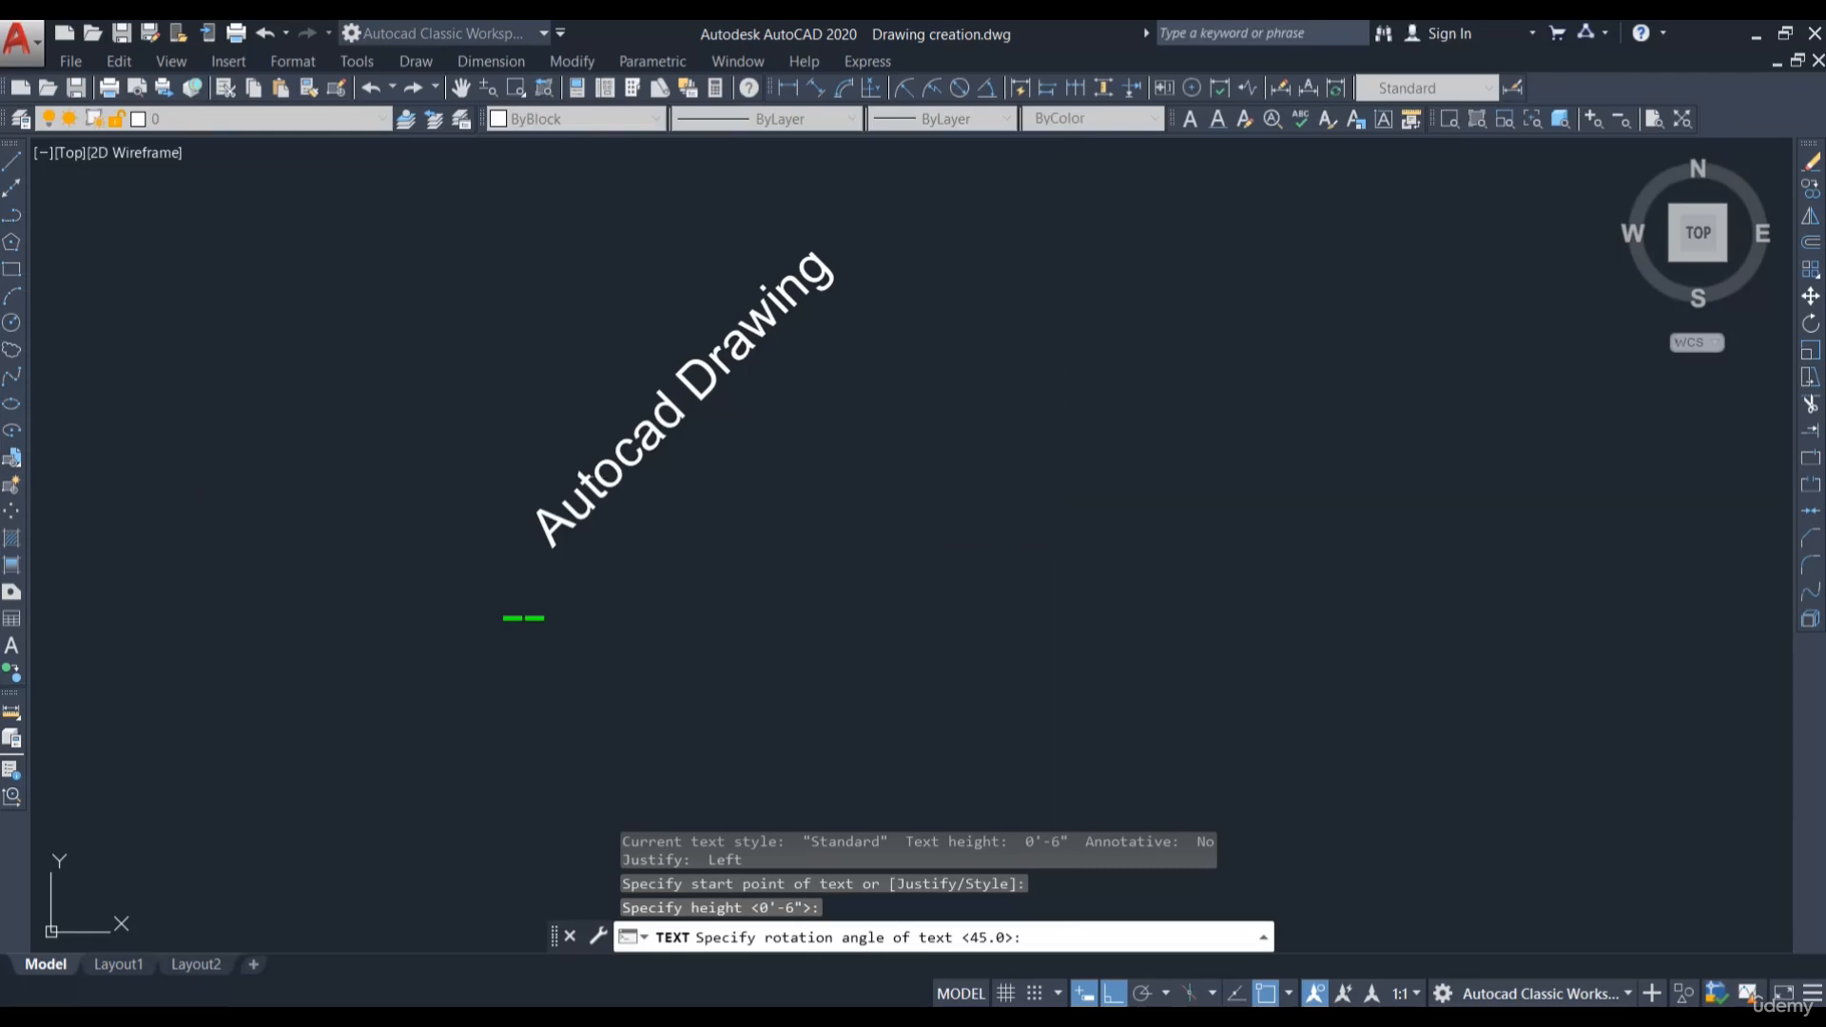
text(0)
key(Return)
text(A)
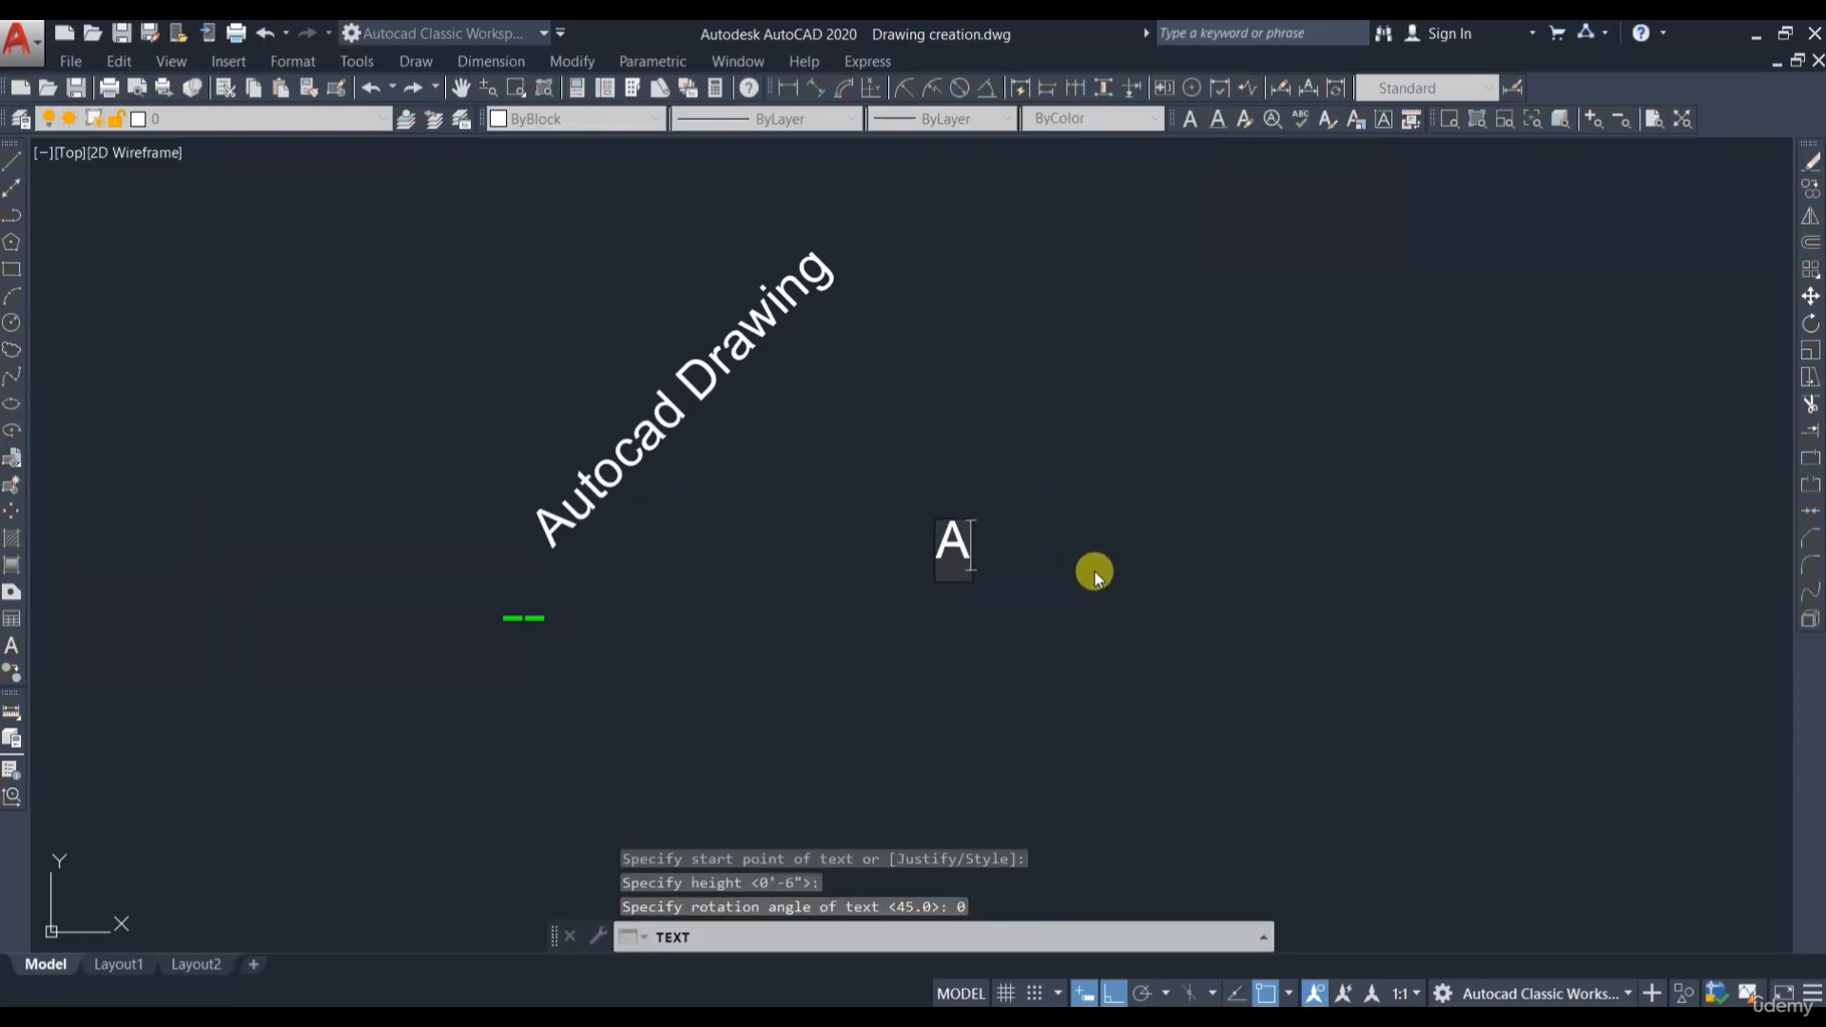
text(utocad drawing)
key(Return)
key(Return)
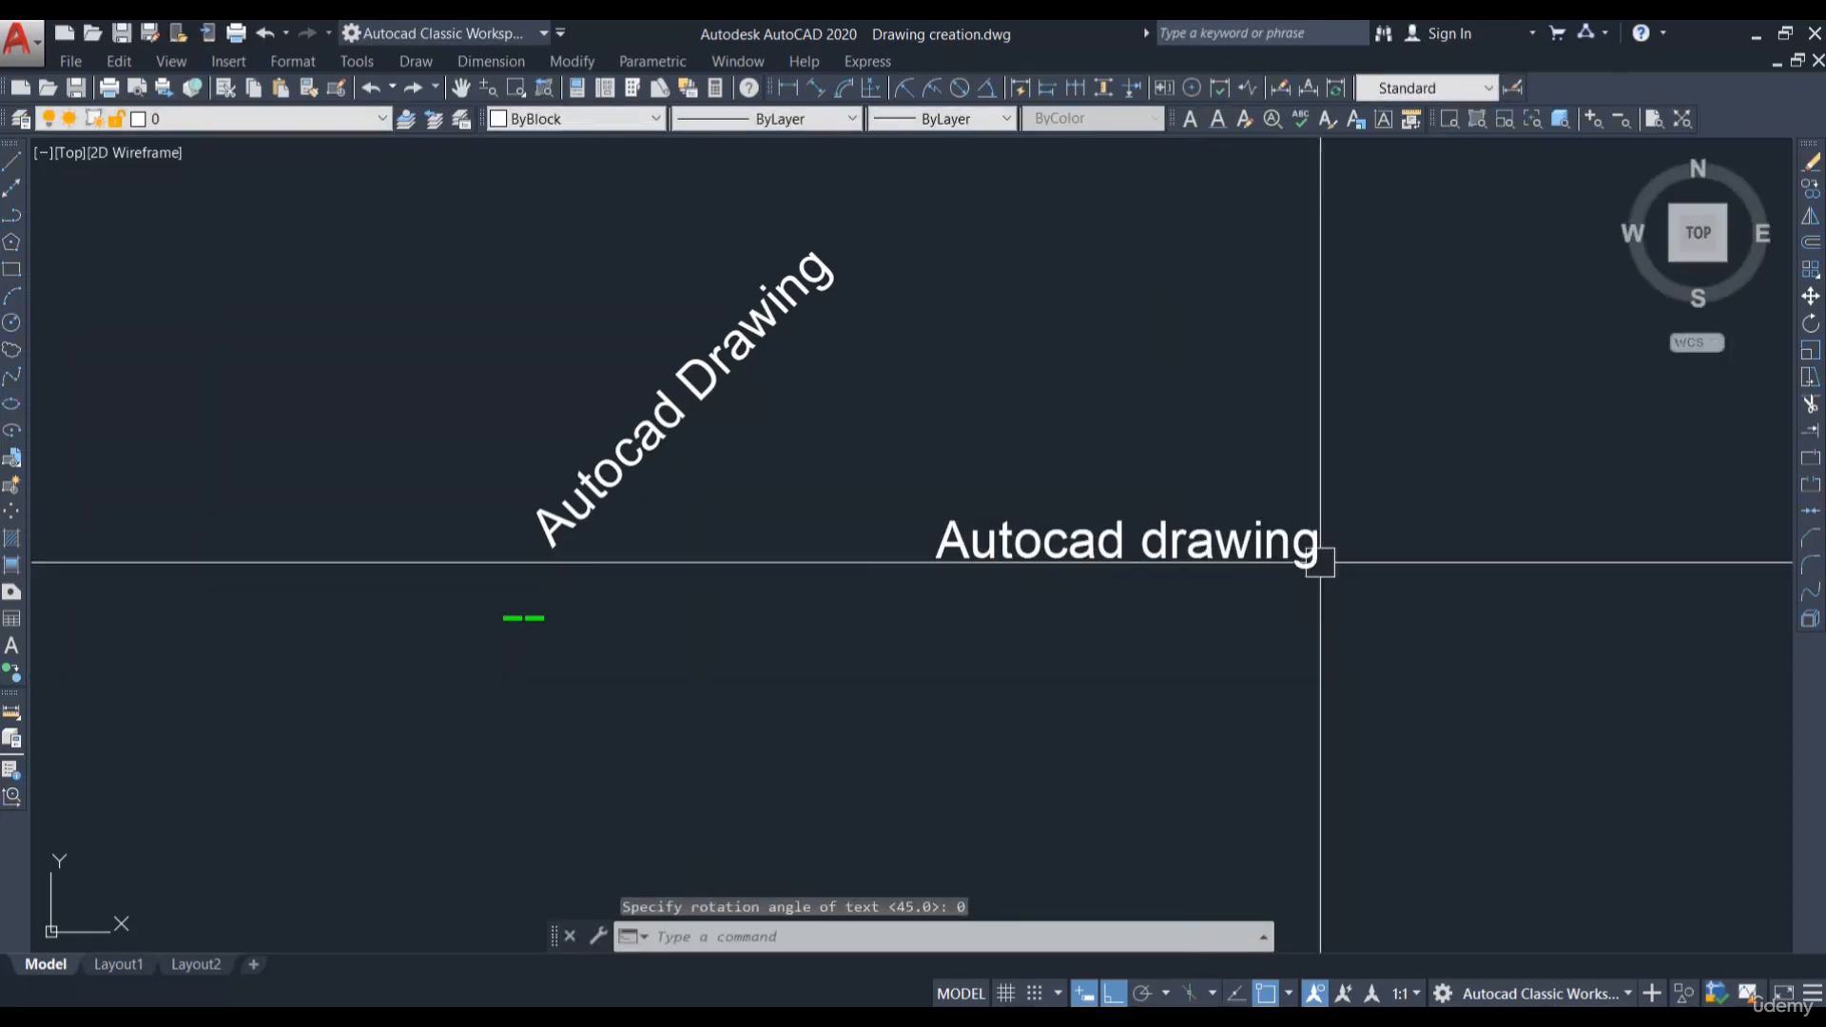
Step: Open the green multiline "Autocad Drawing" text with the text edit command to view its formatting options, and close the editor
click(1247, 117)
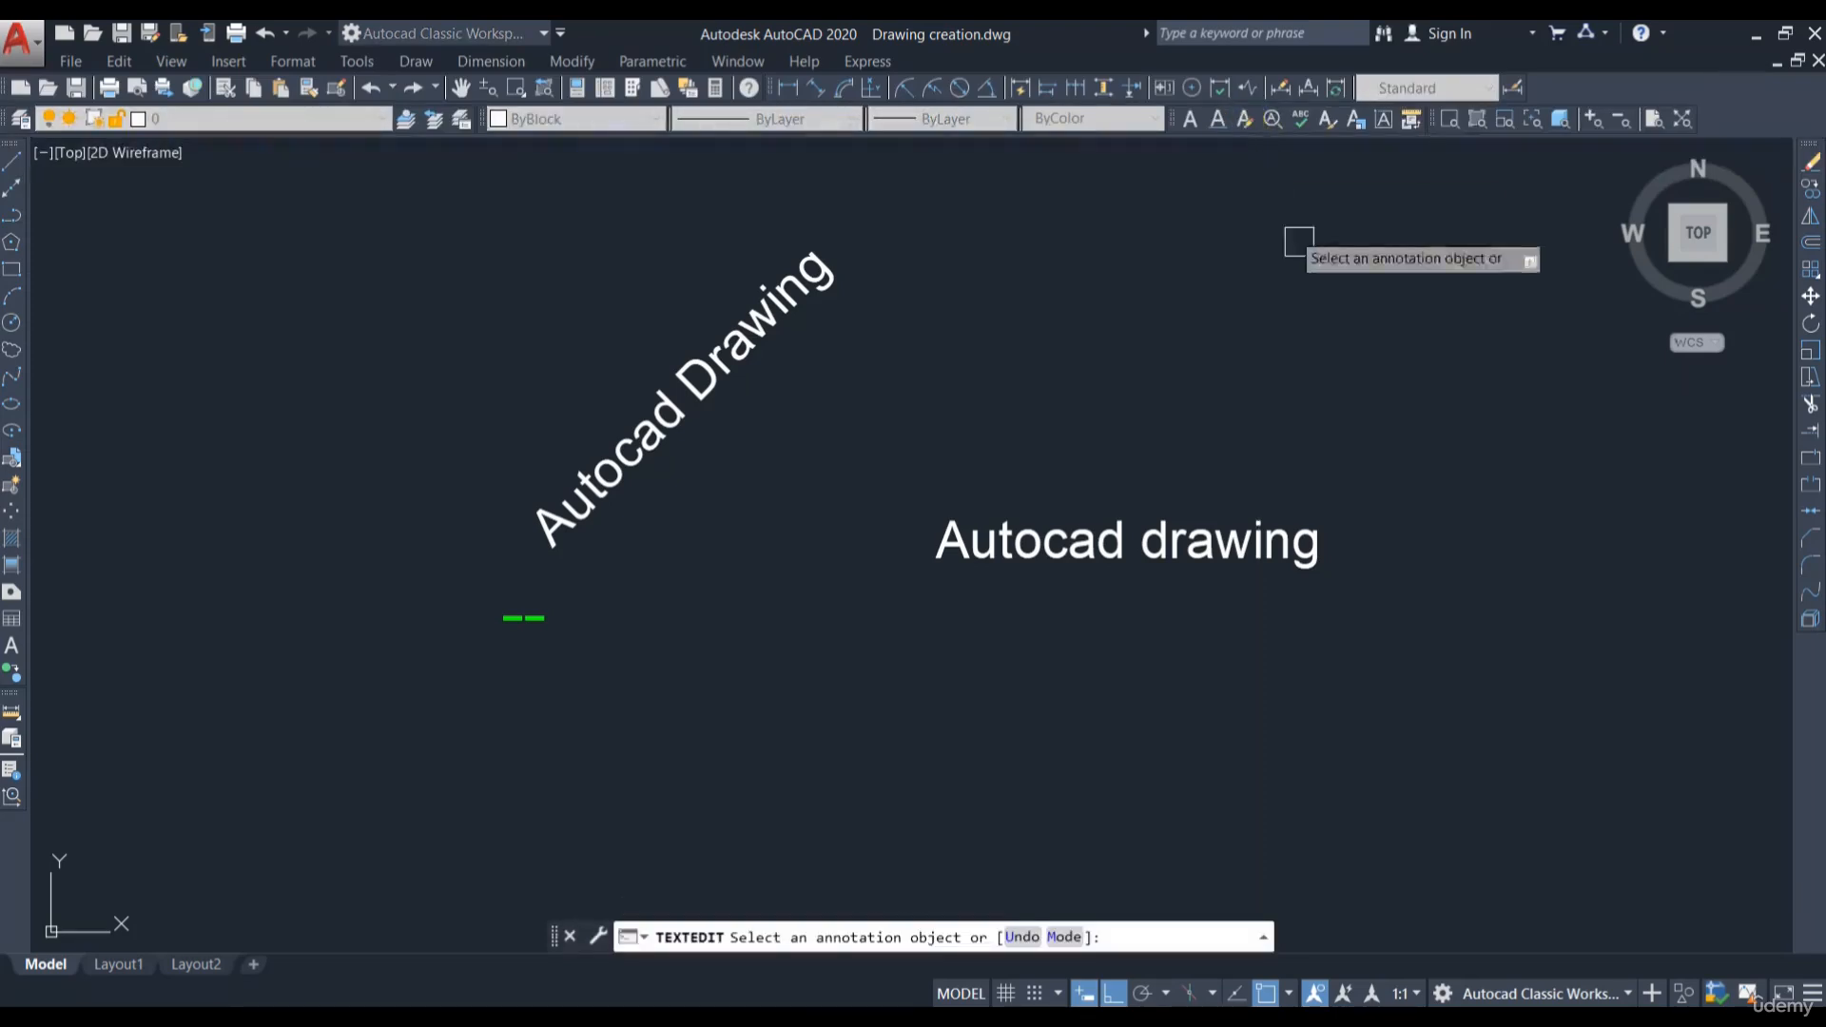
scroll(531, 621, up, 5)
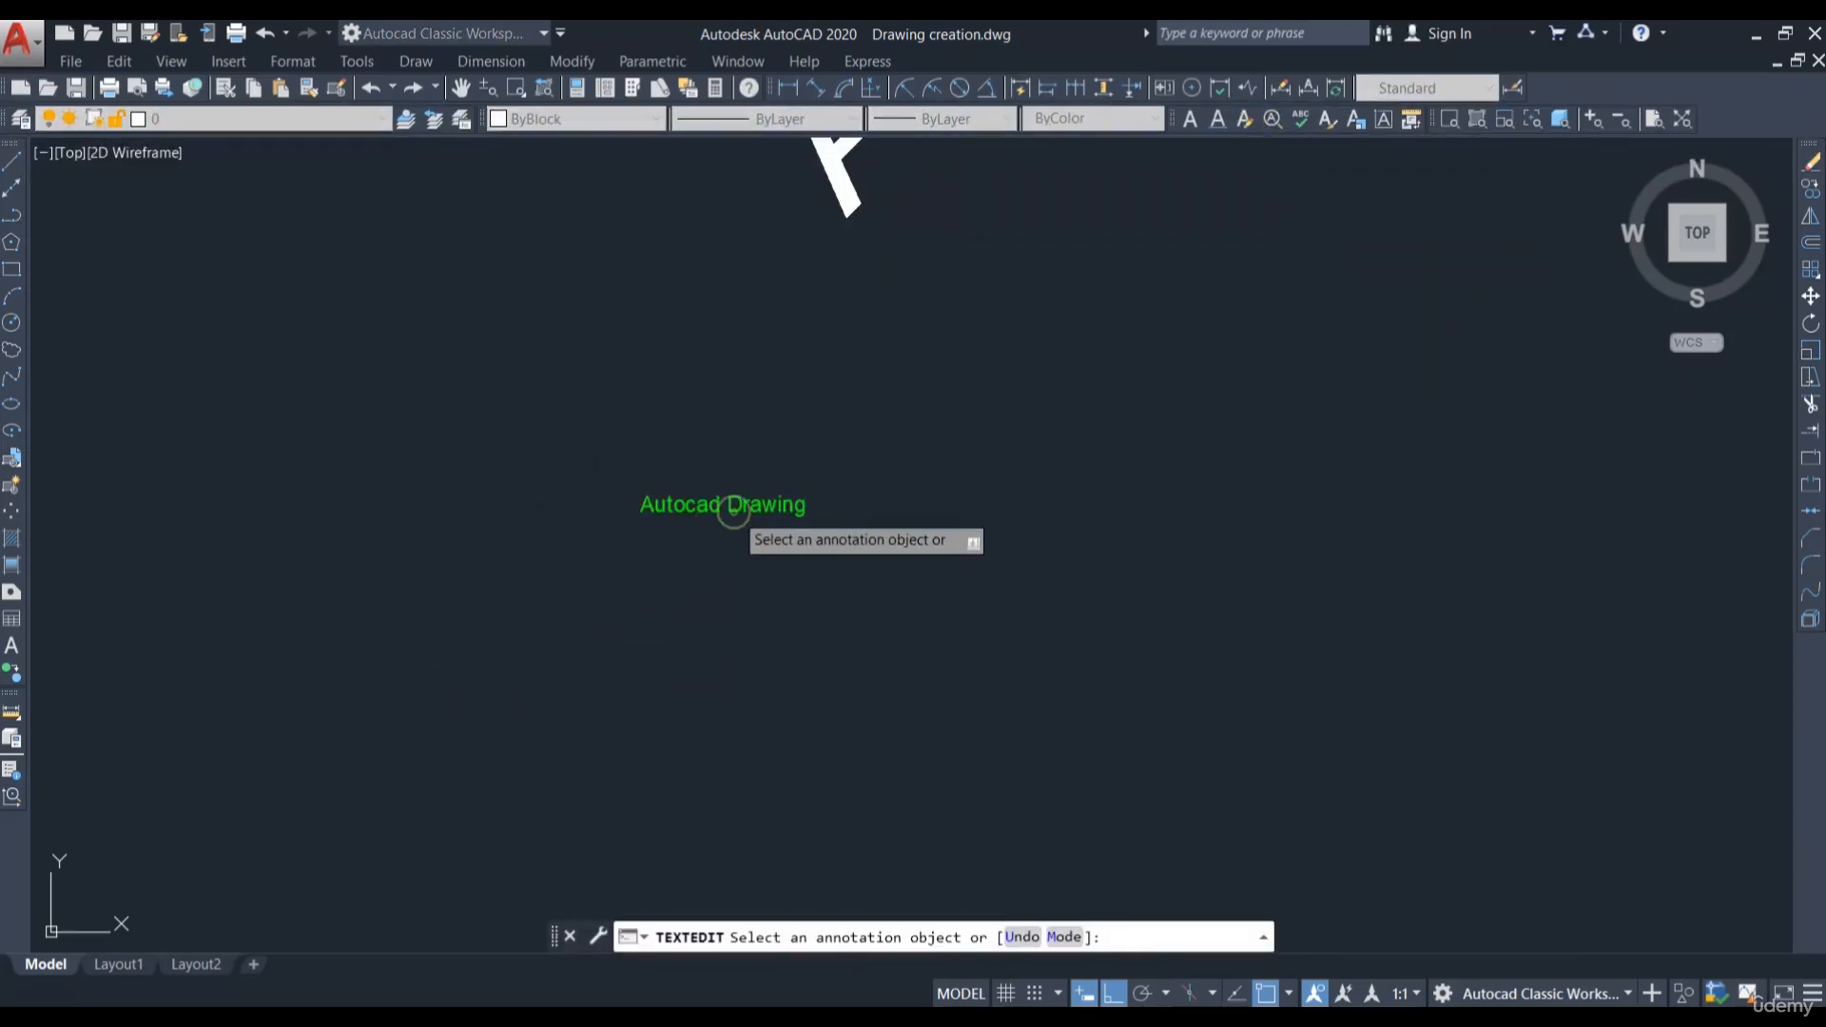
click(733, 512)
key(Escape)
key(Escape)
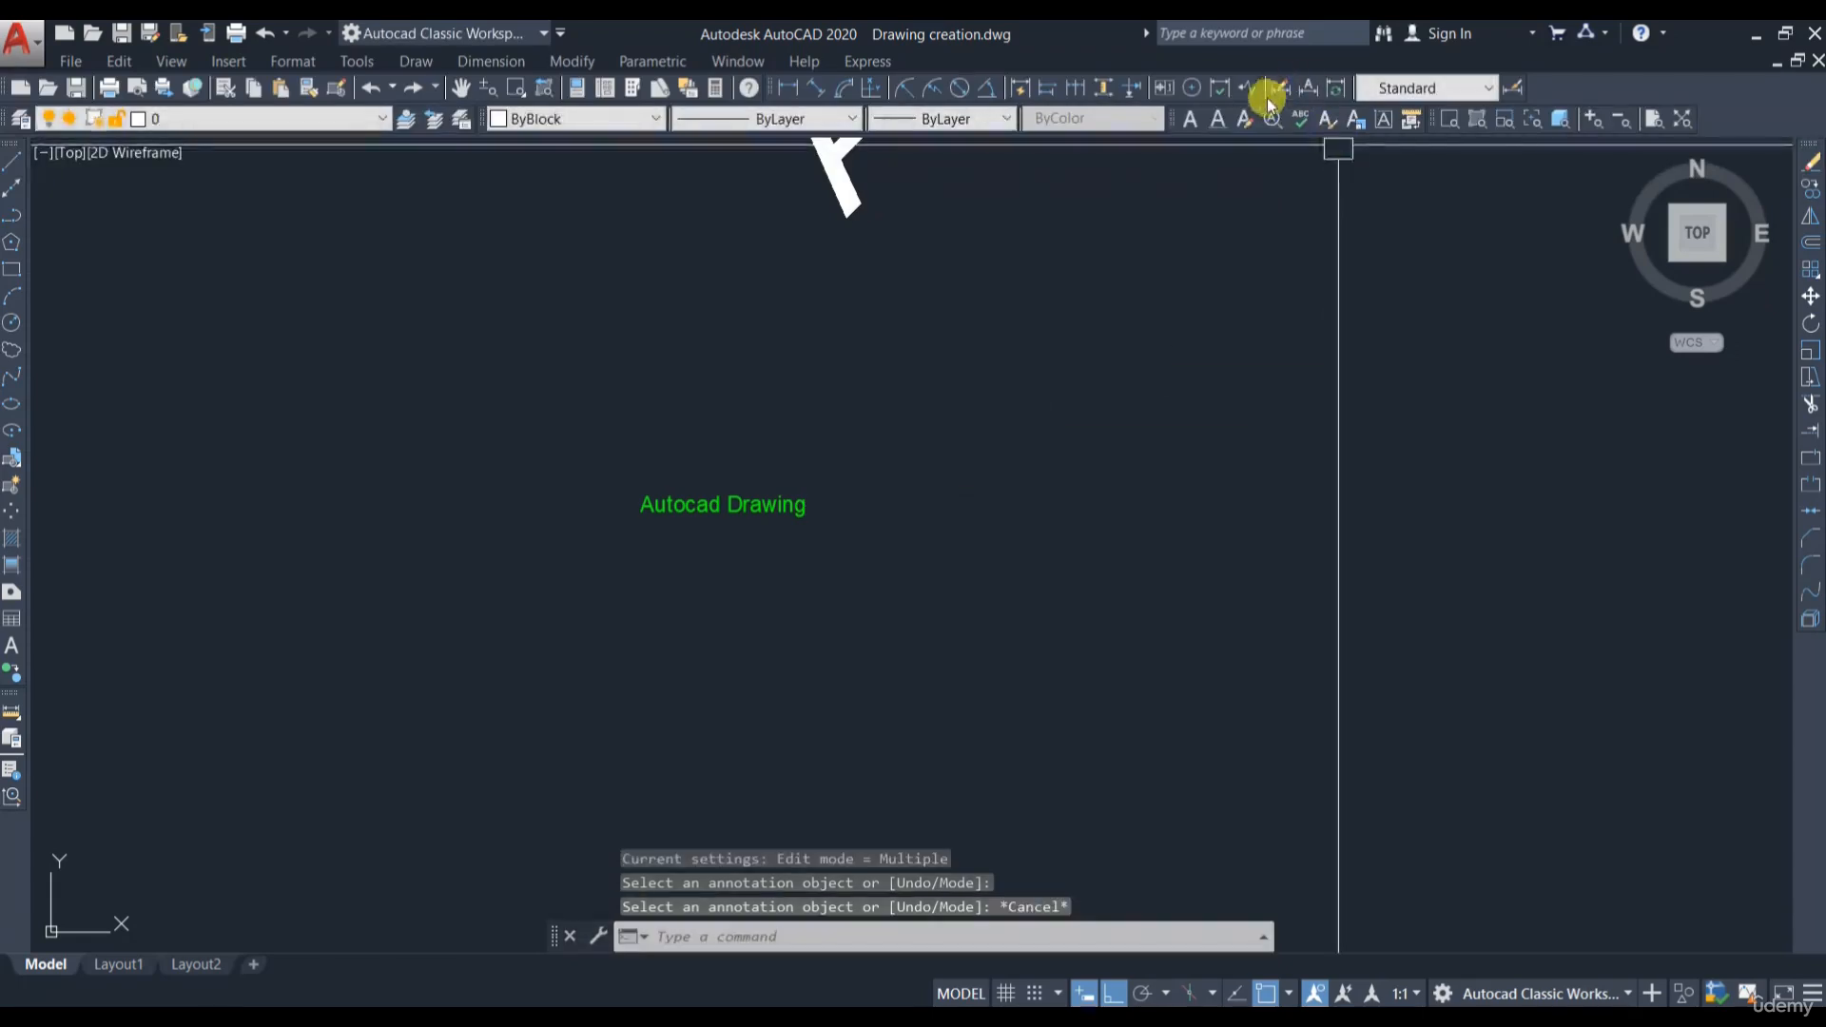
click(1245, 117)
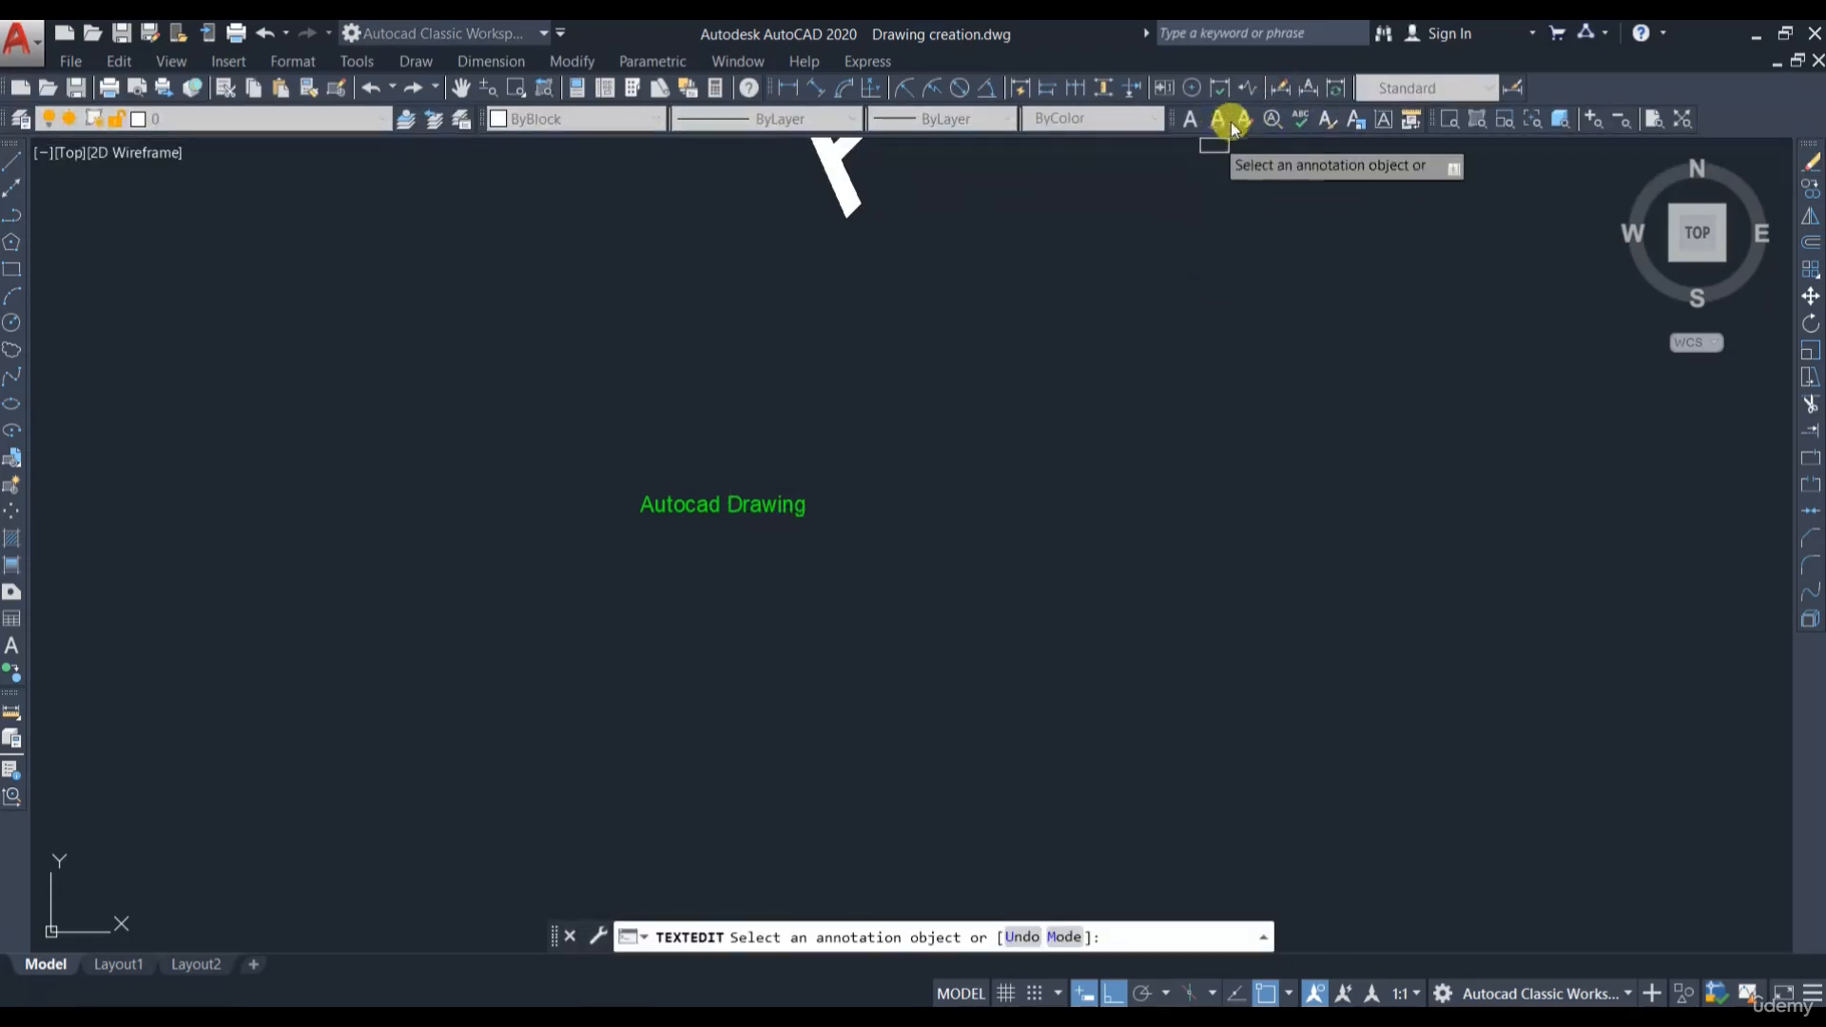
click(714, 511)
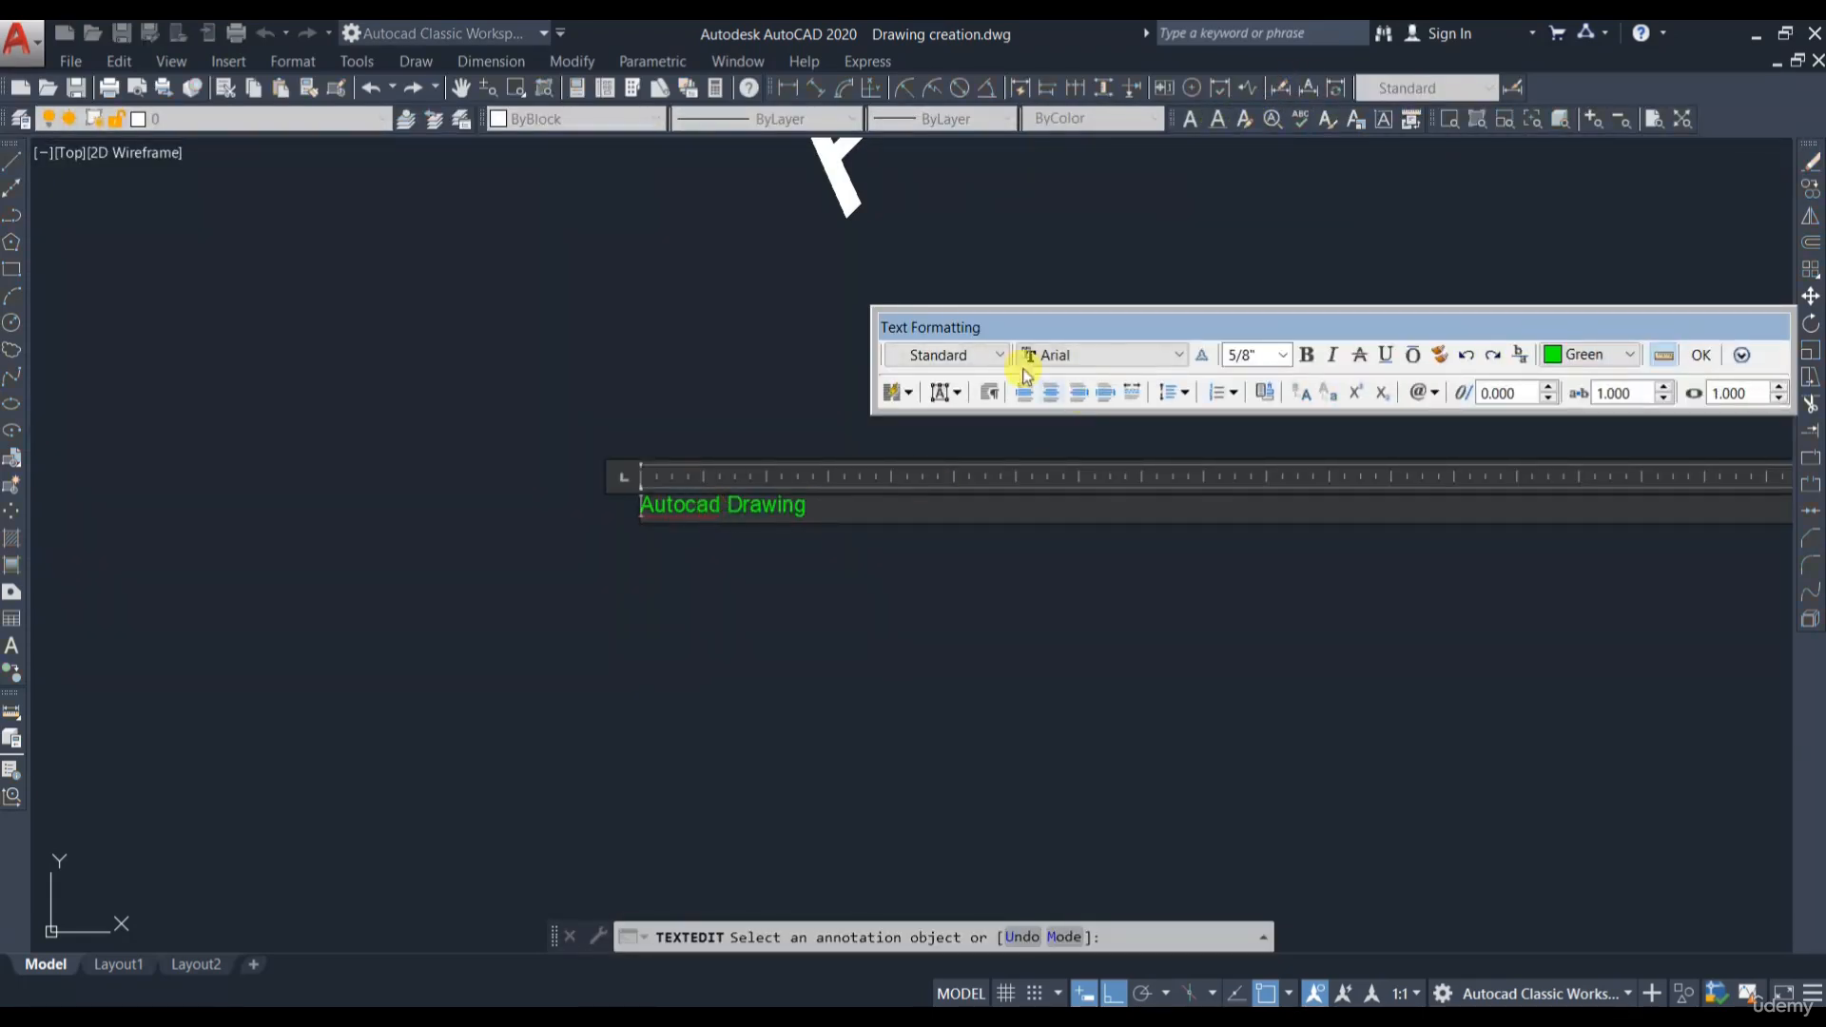
key(Escape)
scroll(314, 535, down, 2)
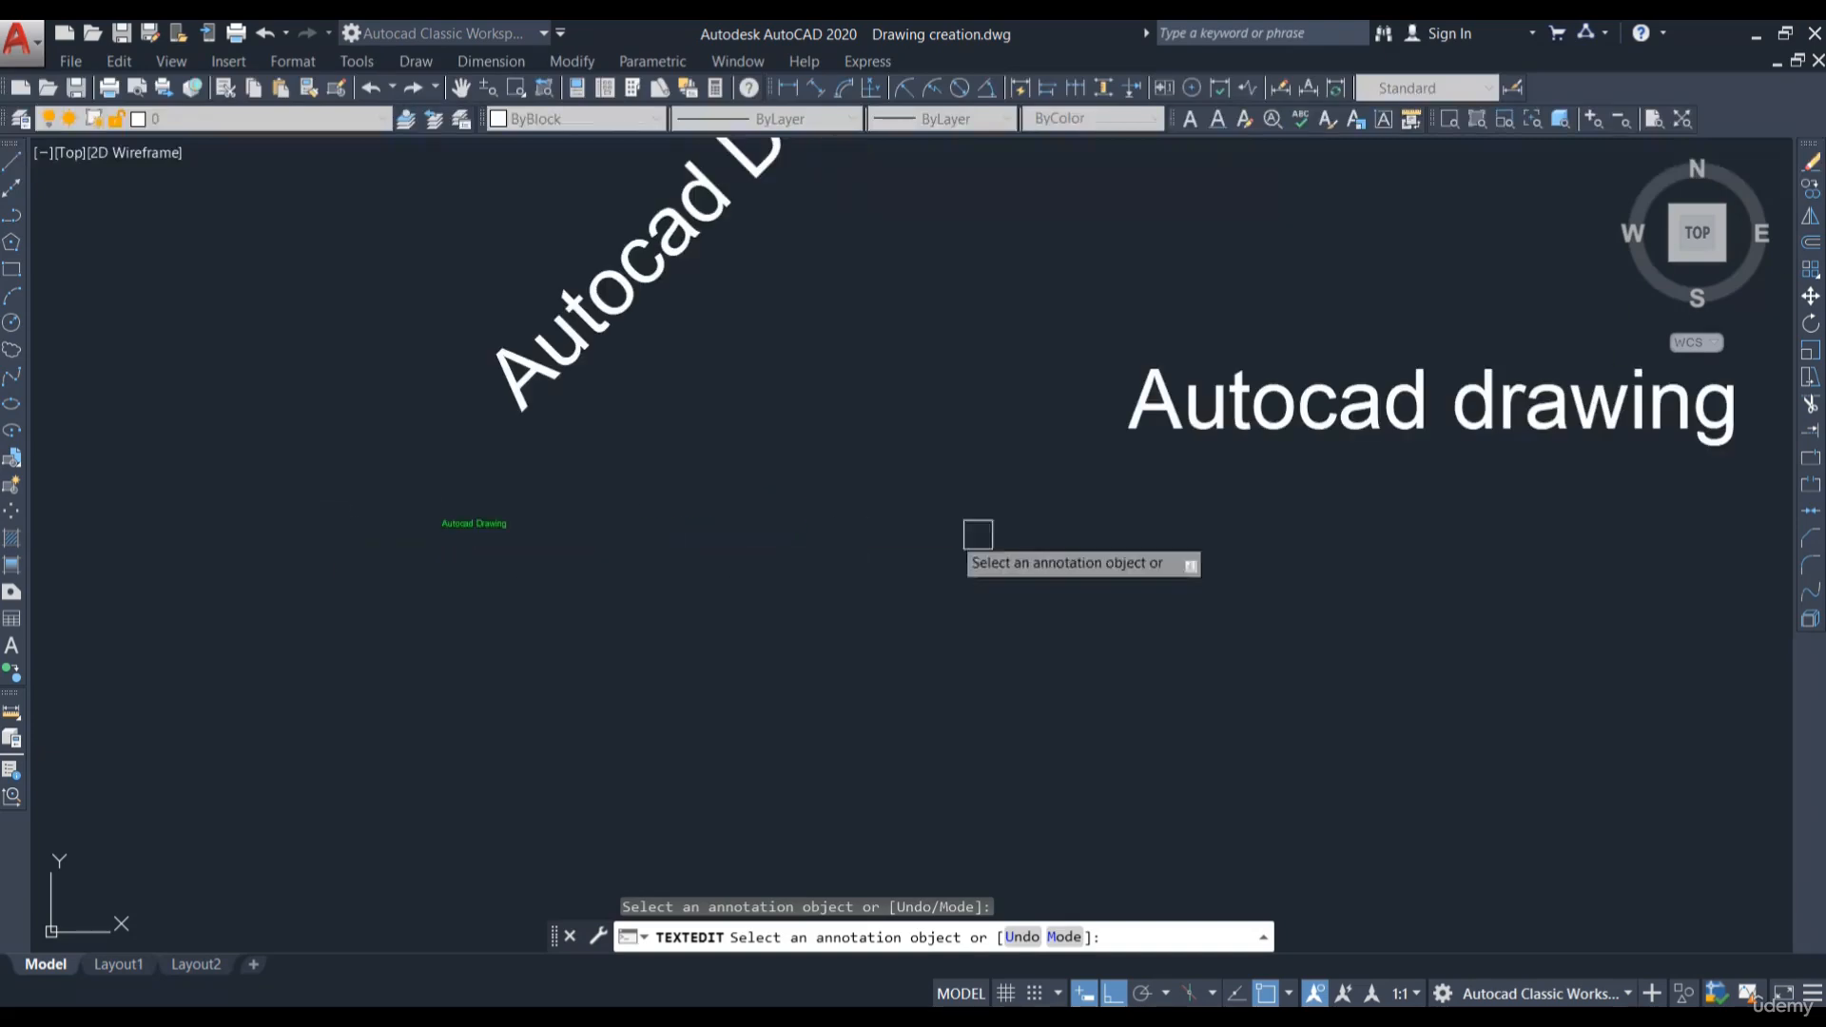
Step: Open the horizontal single-line "Autocad drawing" text for editing, and leave the text edit command
click(1343, 435)
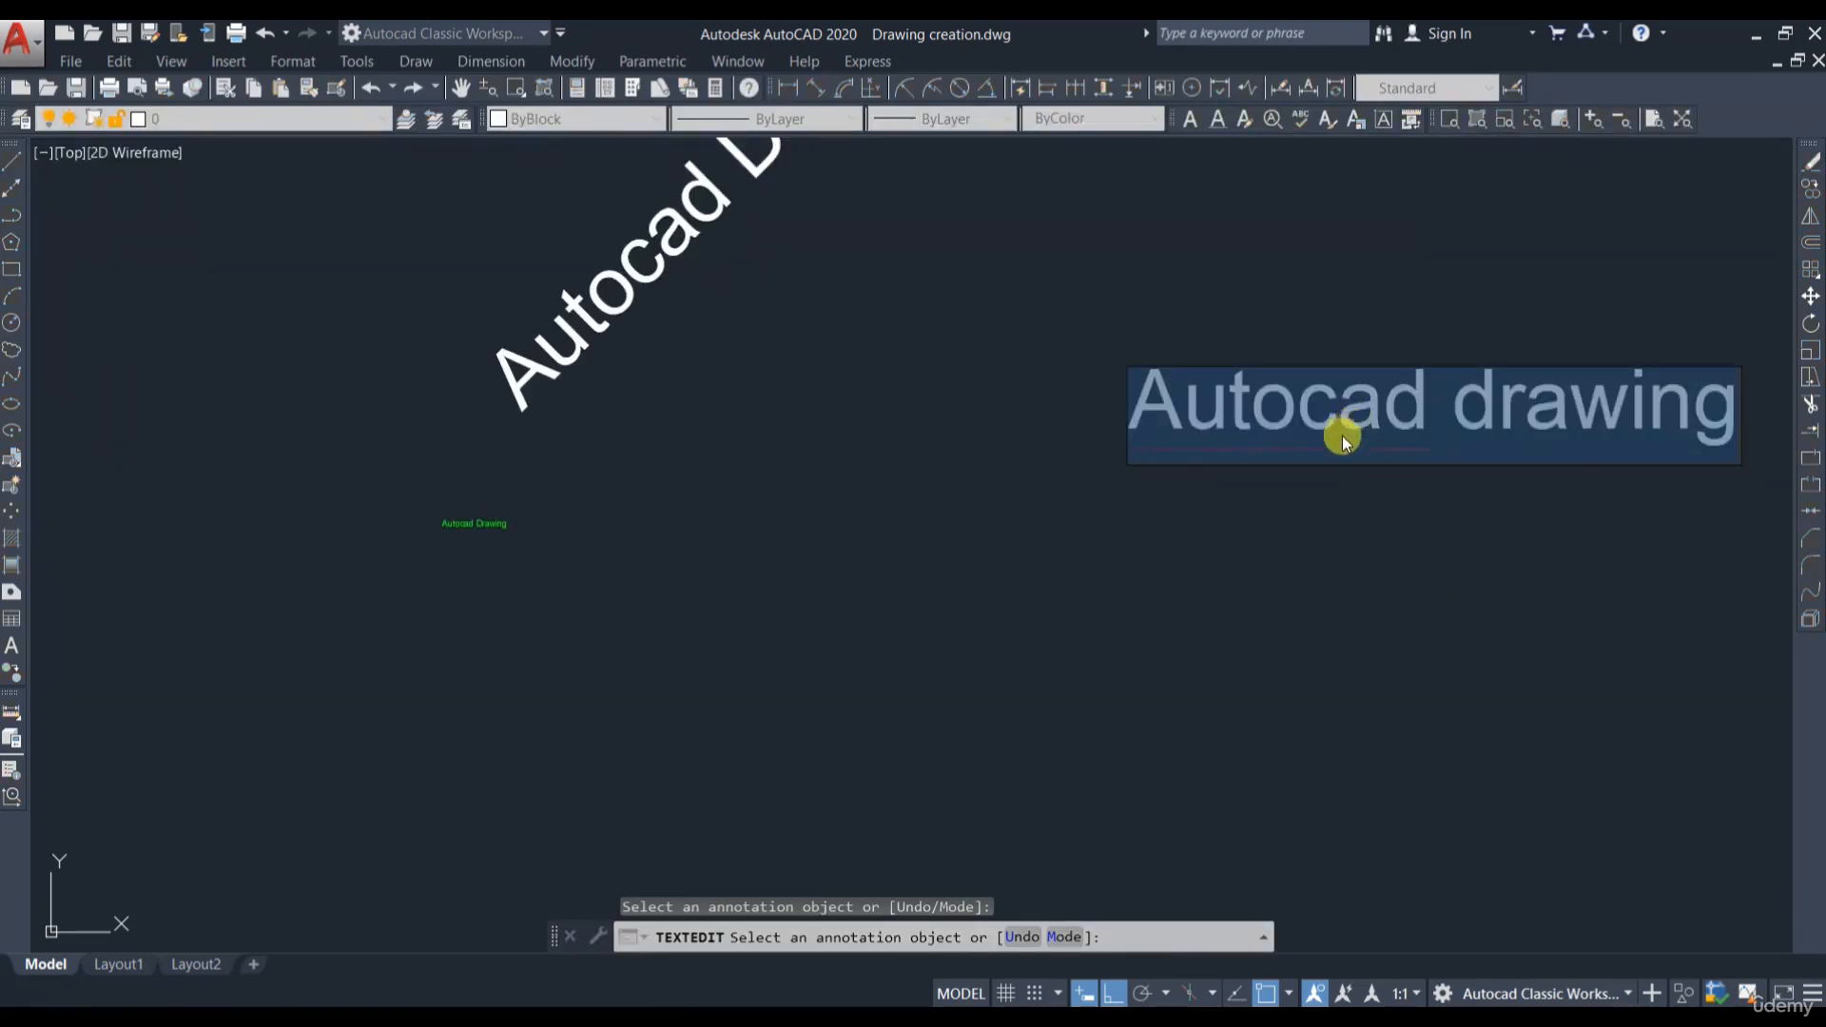
key(Escape)
key(Escape)
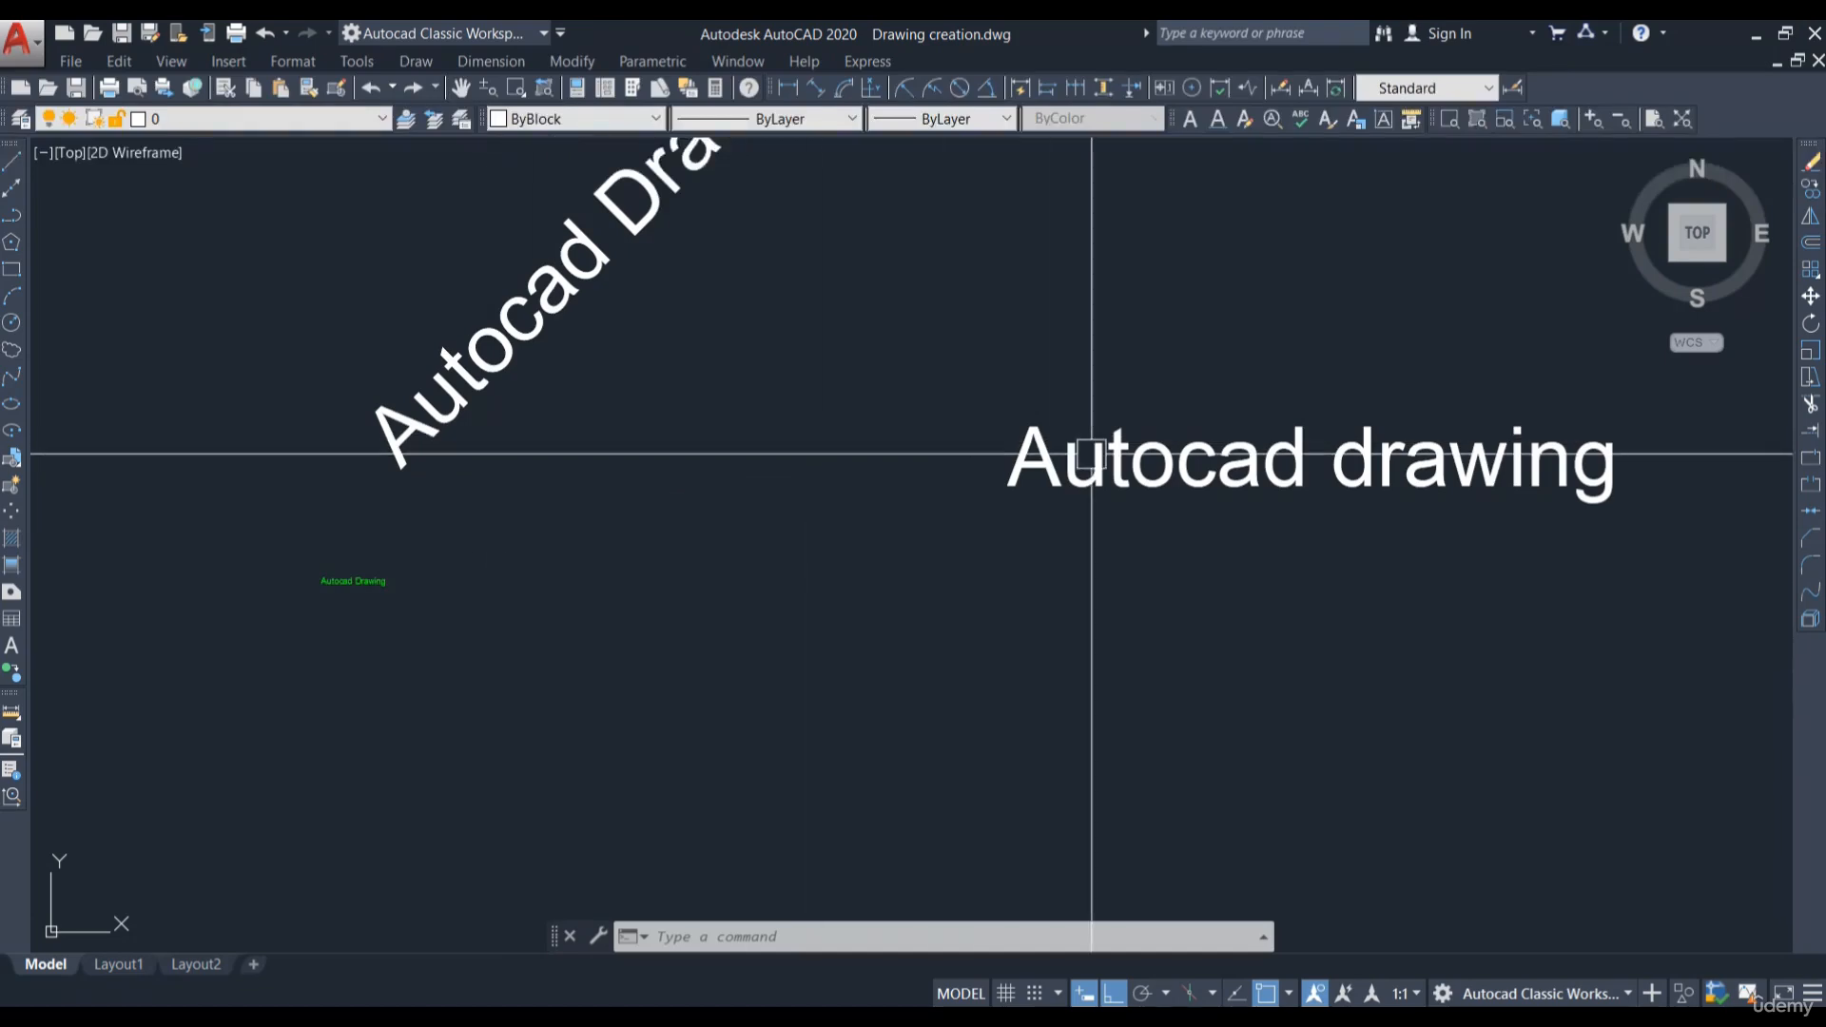
middle_drag(1284, 318, 1223, 411)
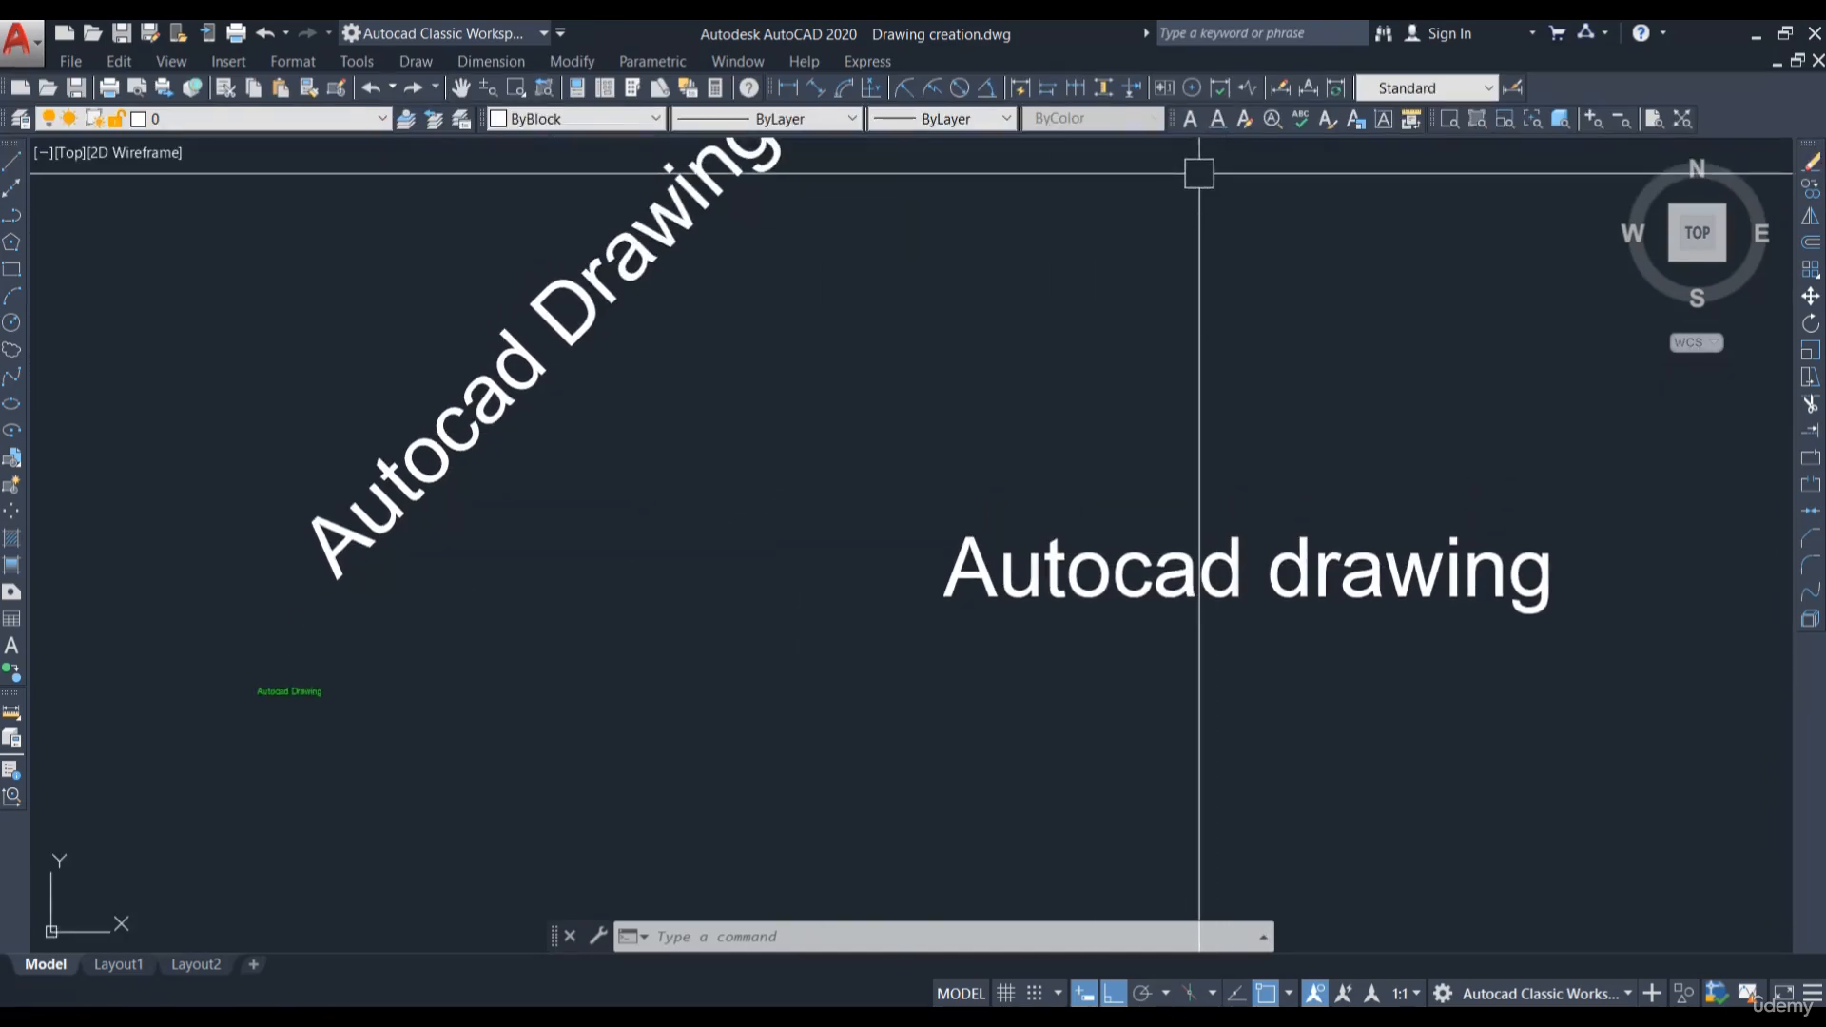
key(Escape)
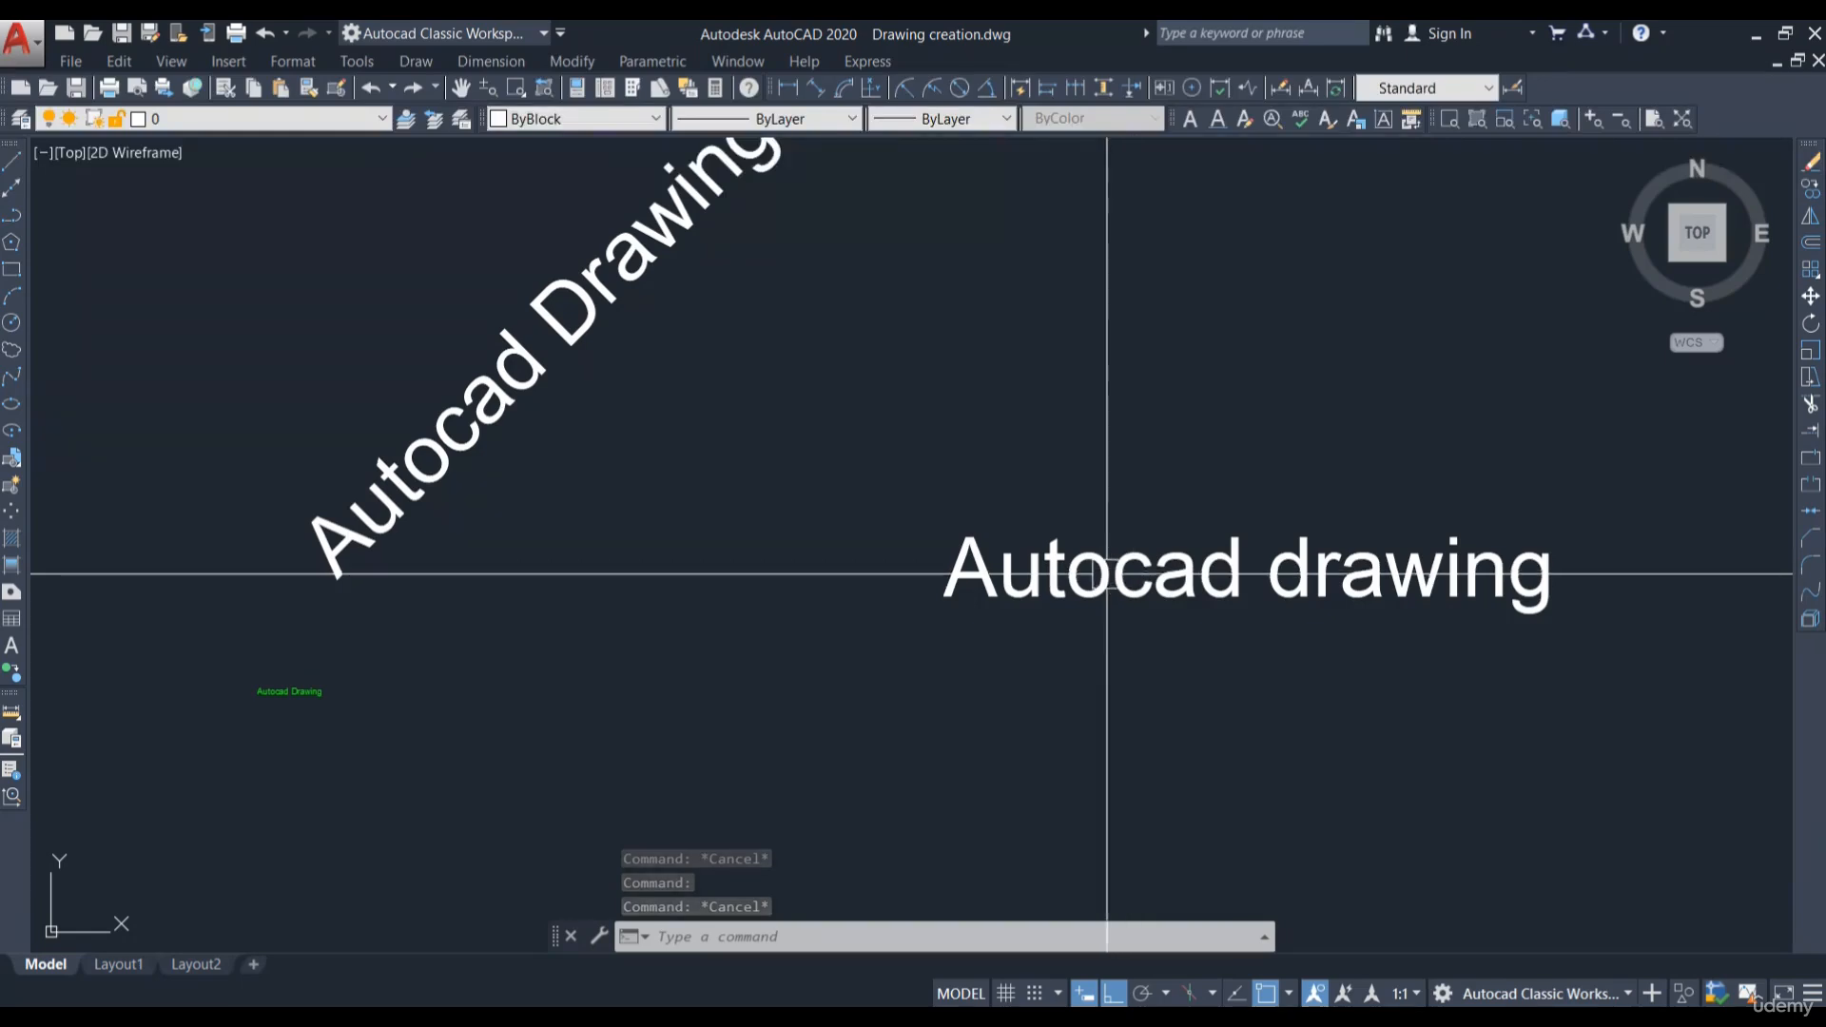
Step: Set the height of the horizontal "Autocad drawing" text to 8" in its properties
click(1160, 571)
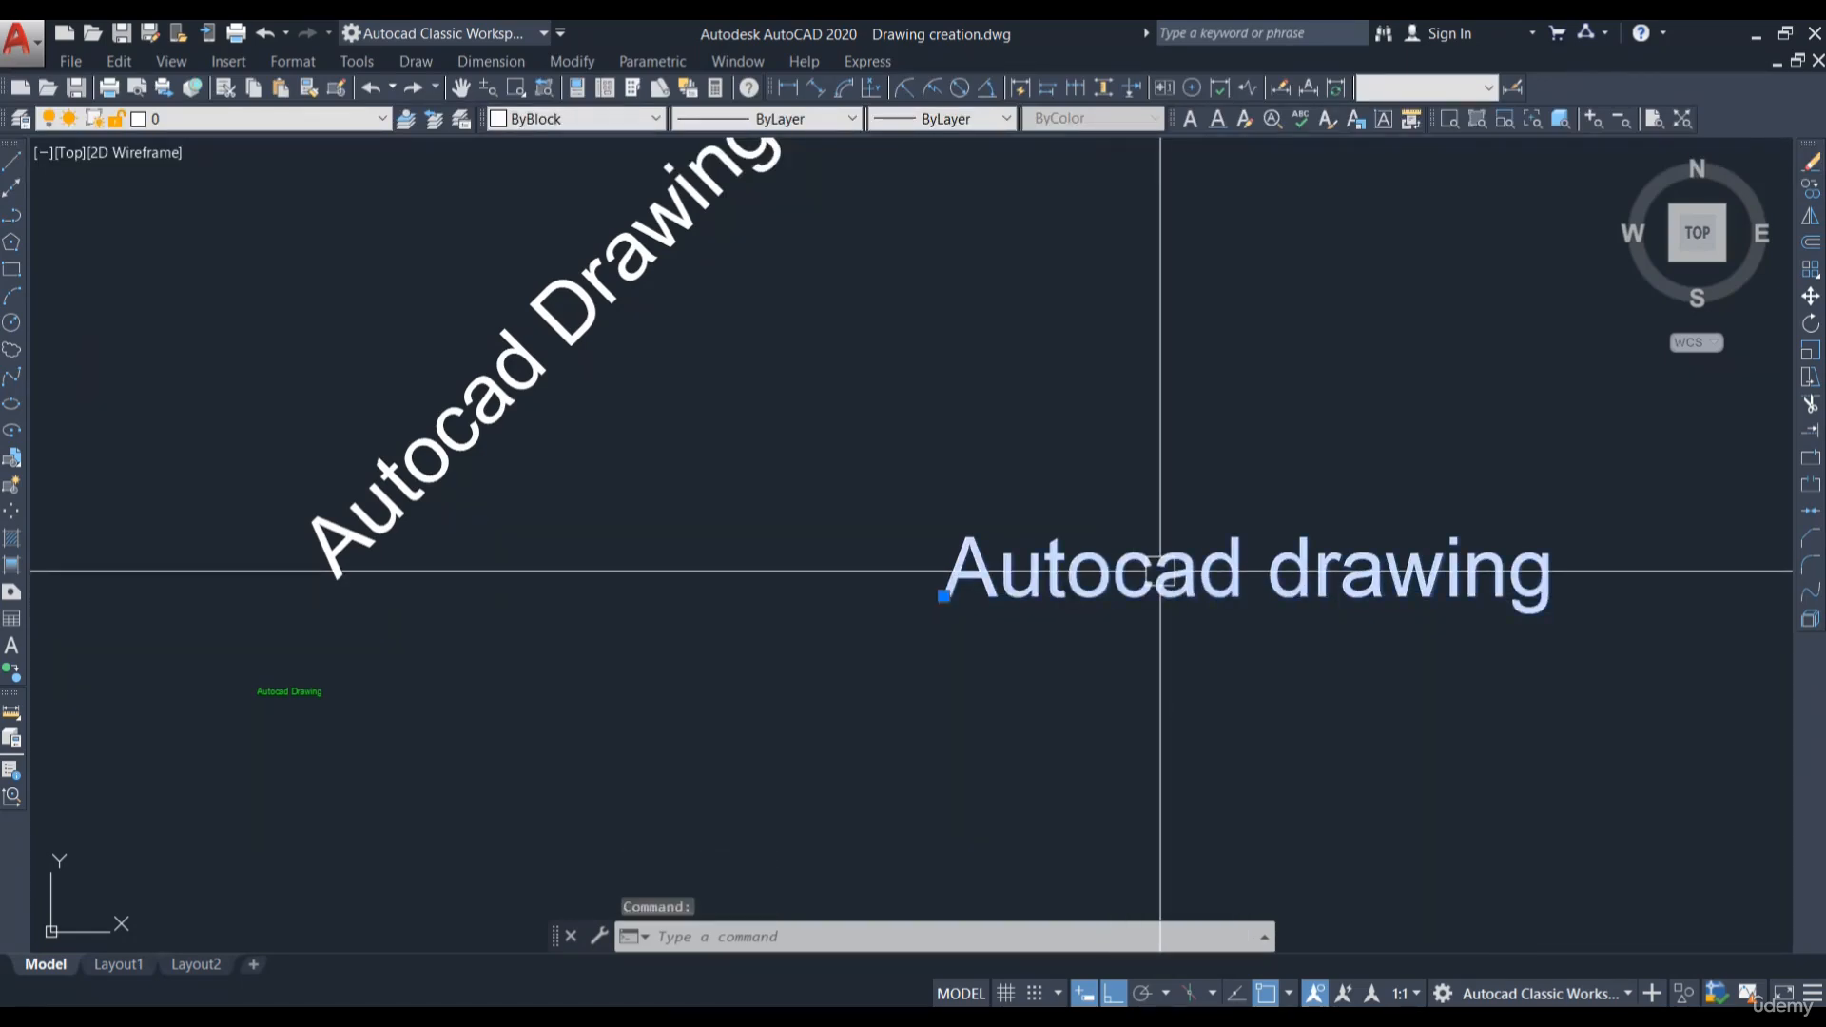
text(M)
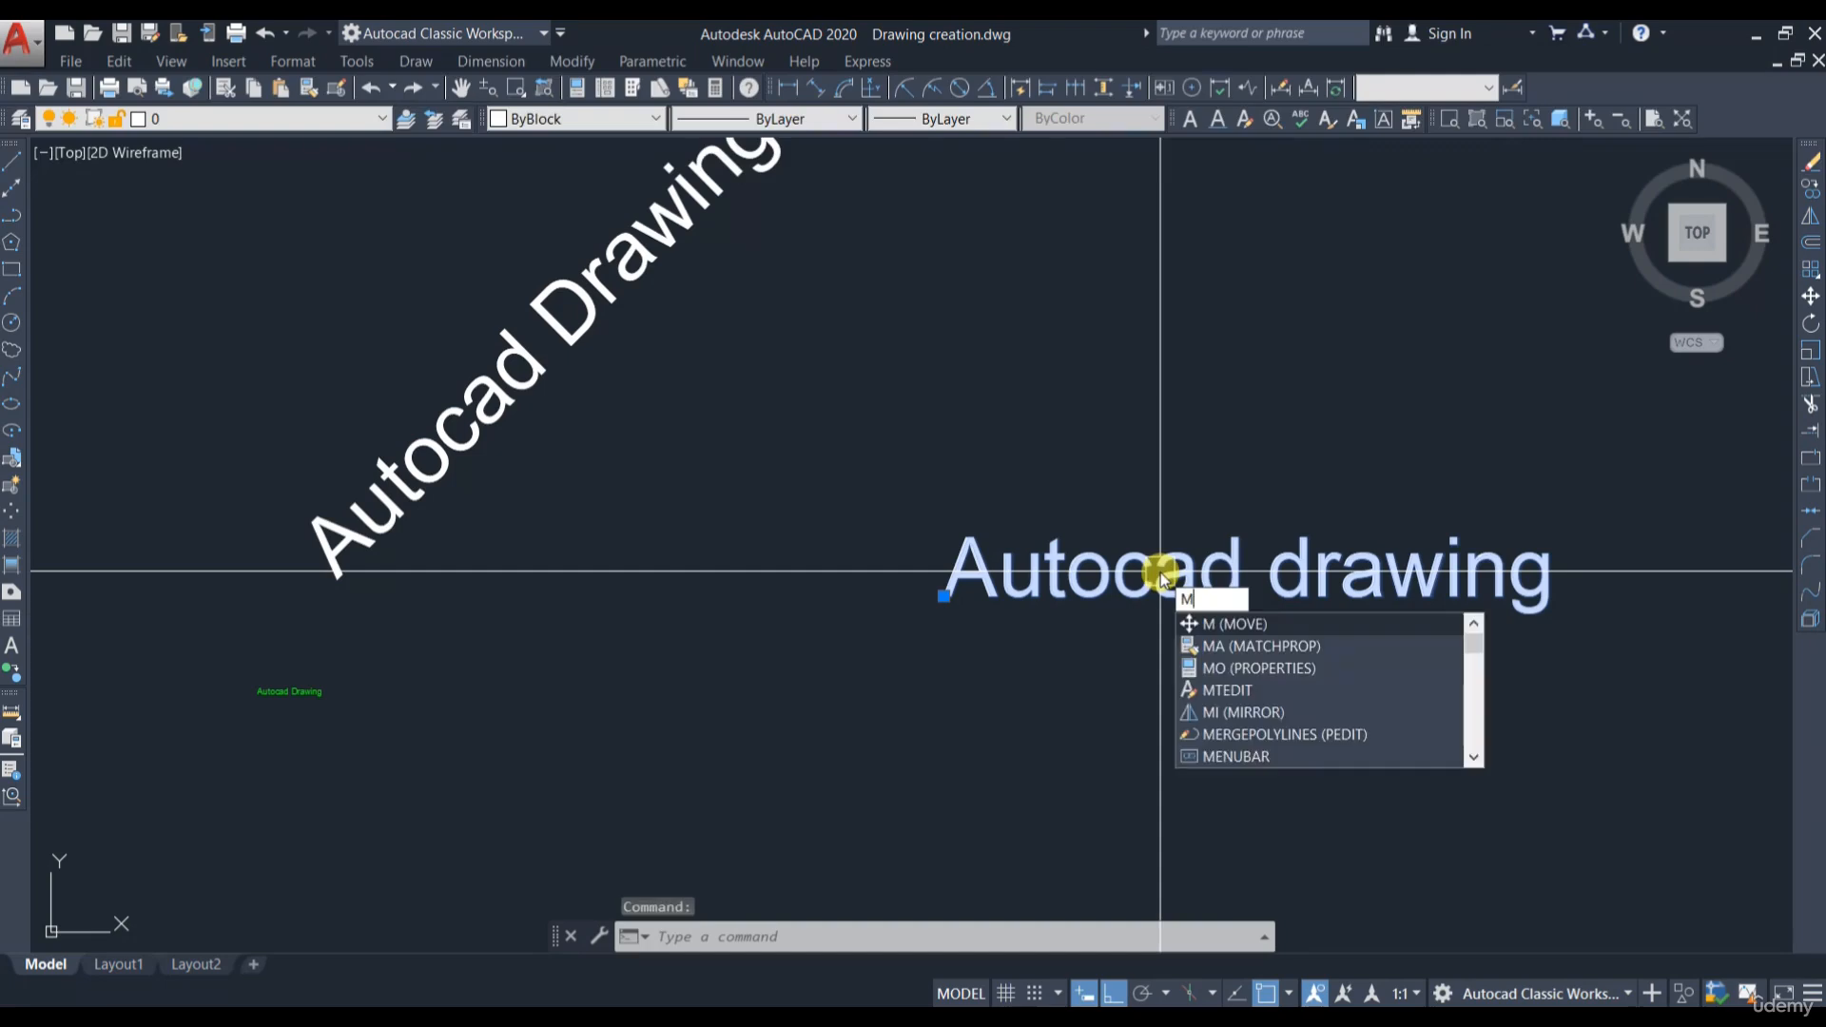
text(O)
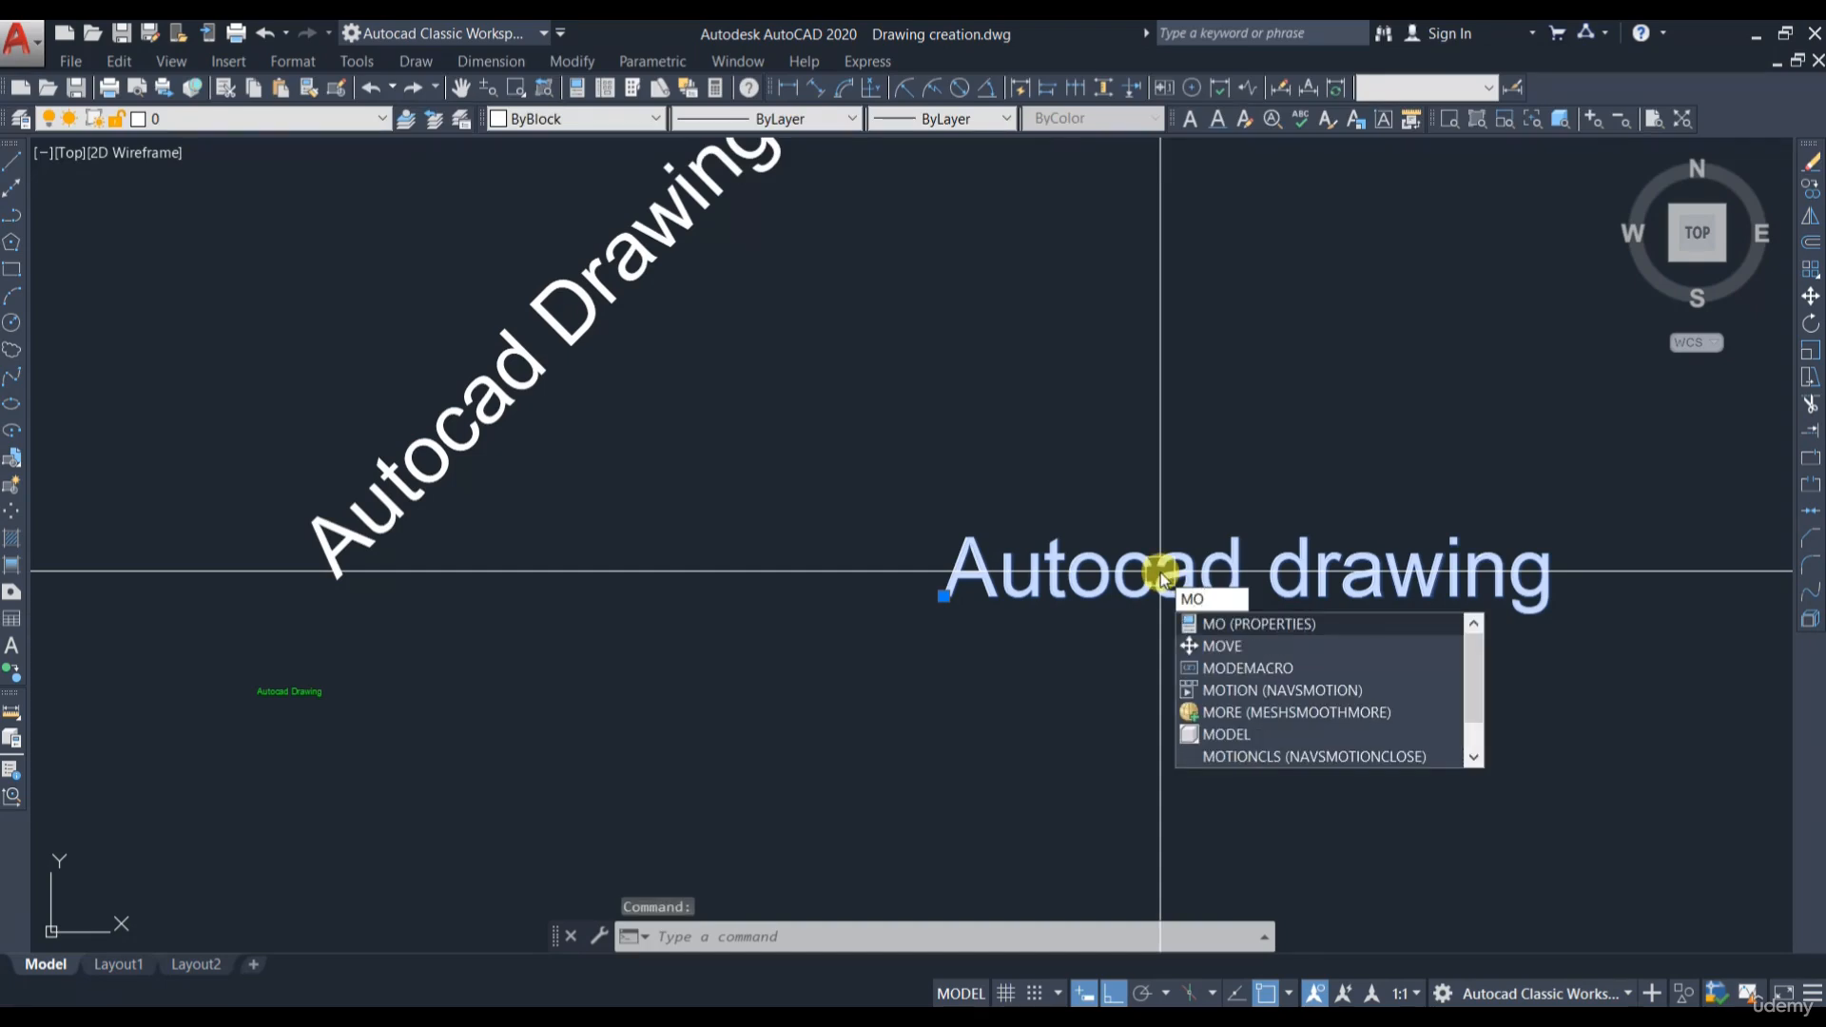
key(Return)
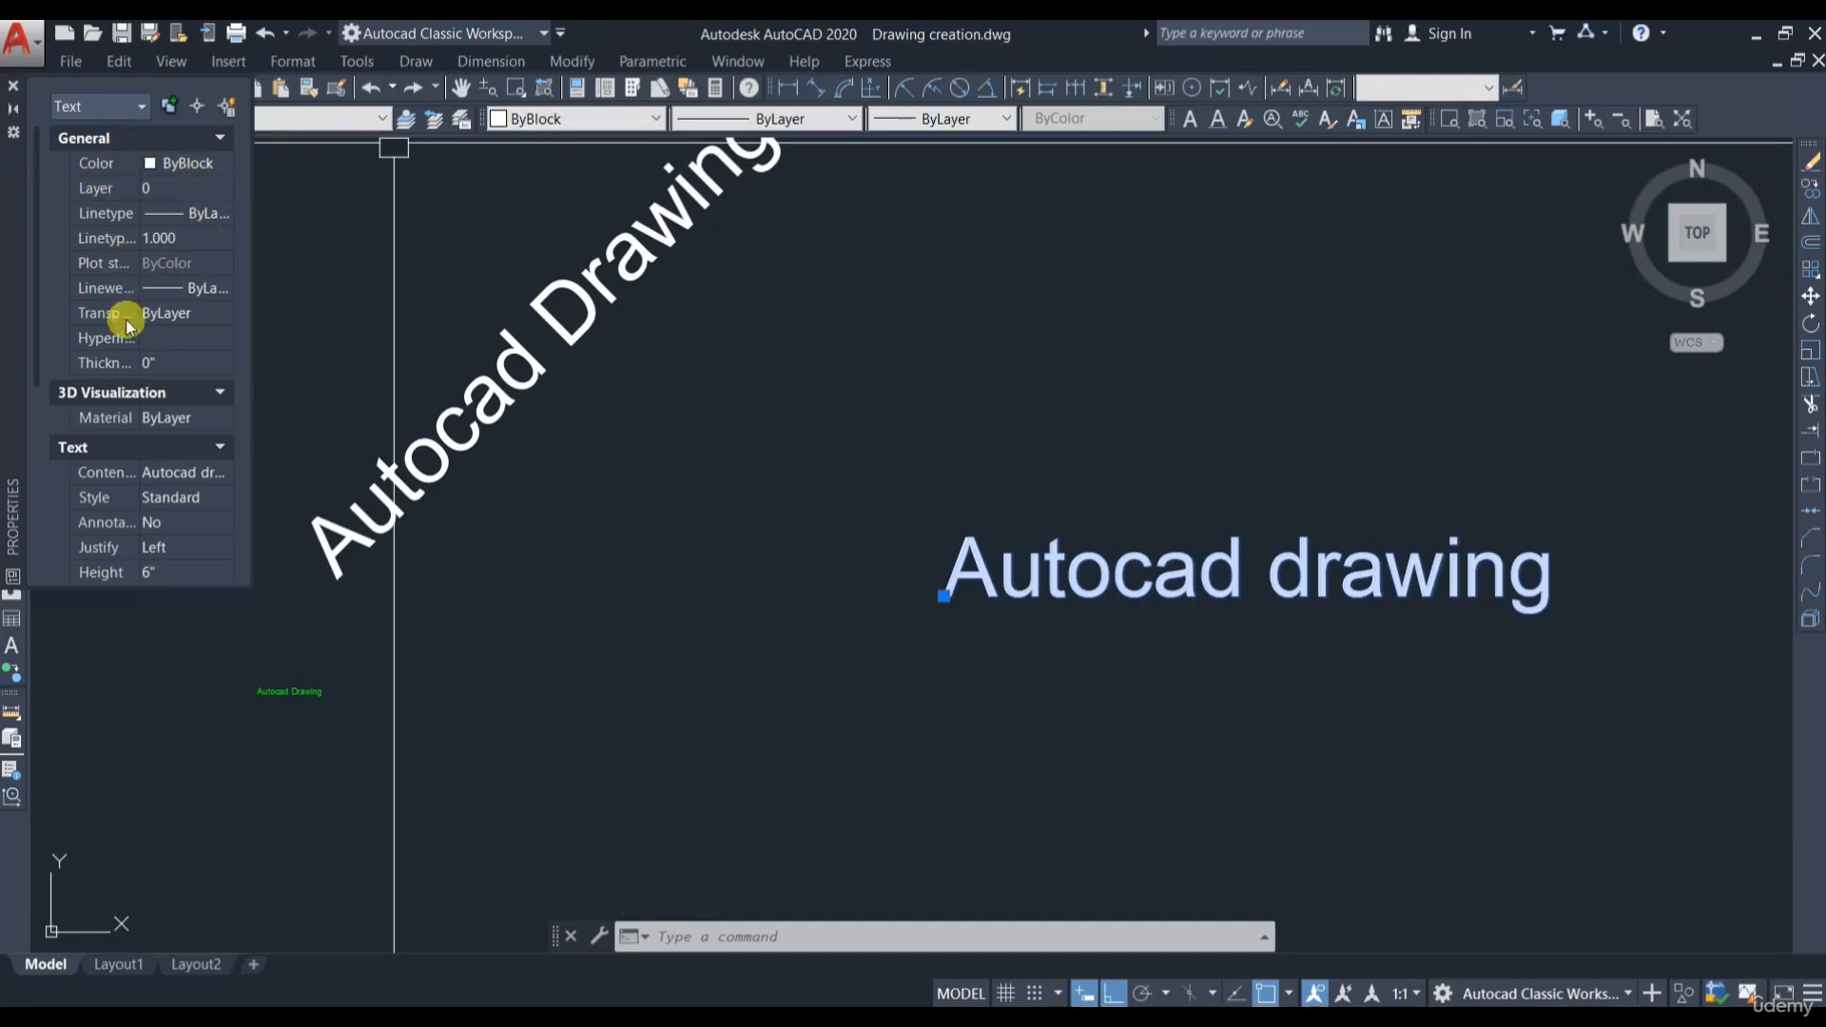
scroll(124, 381, down, 3)
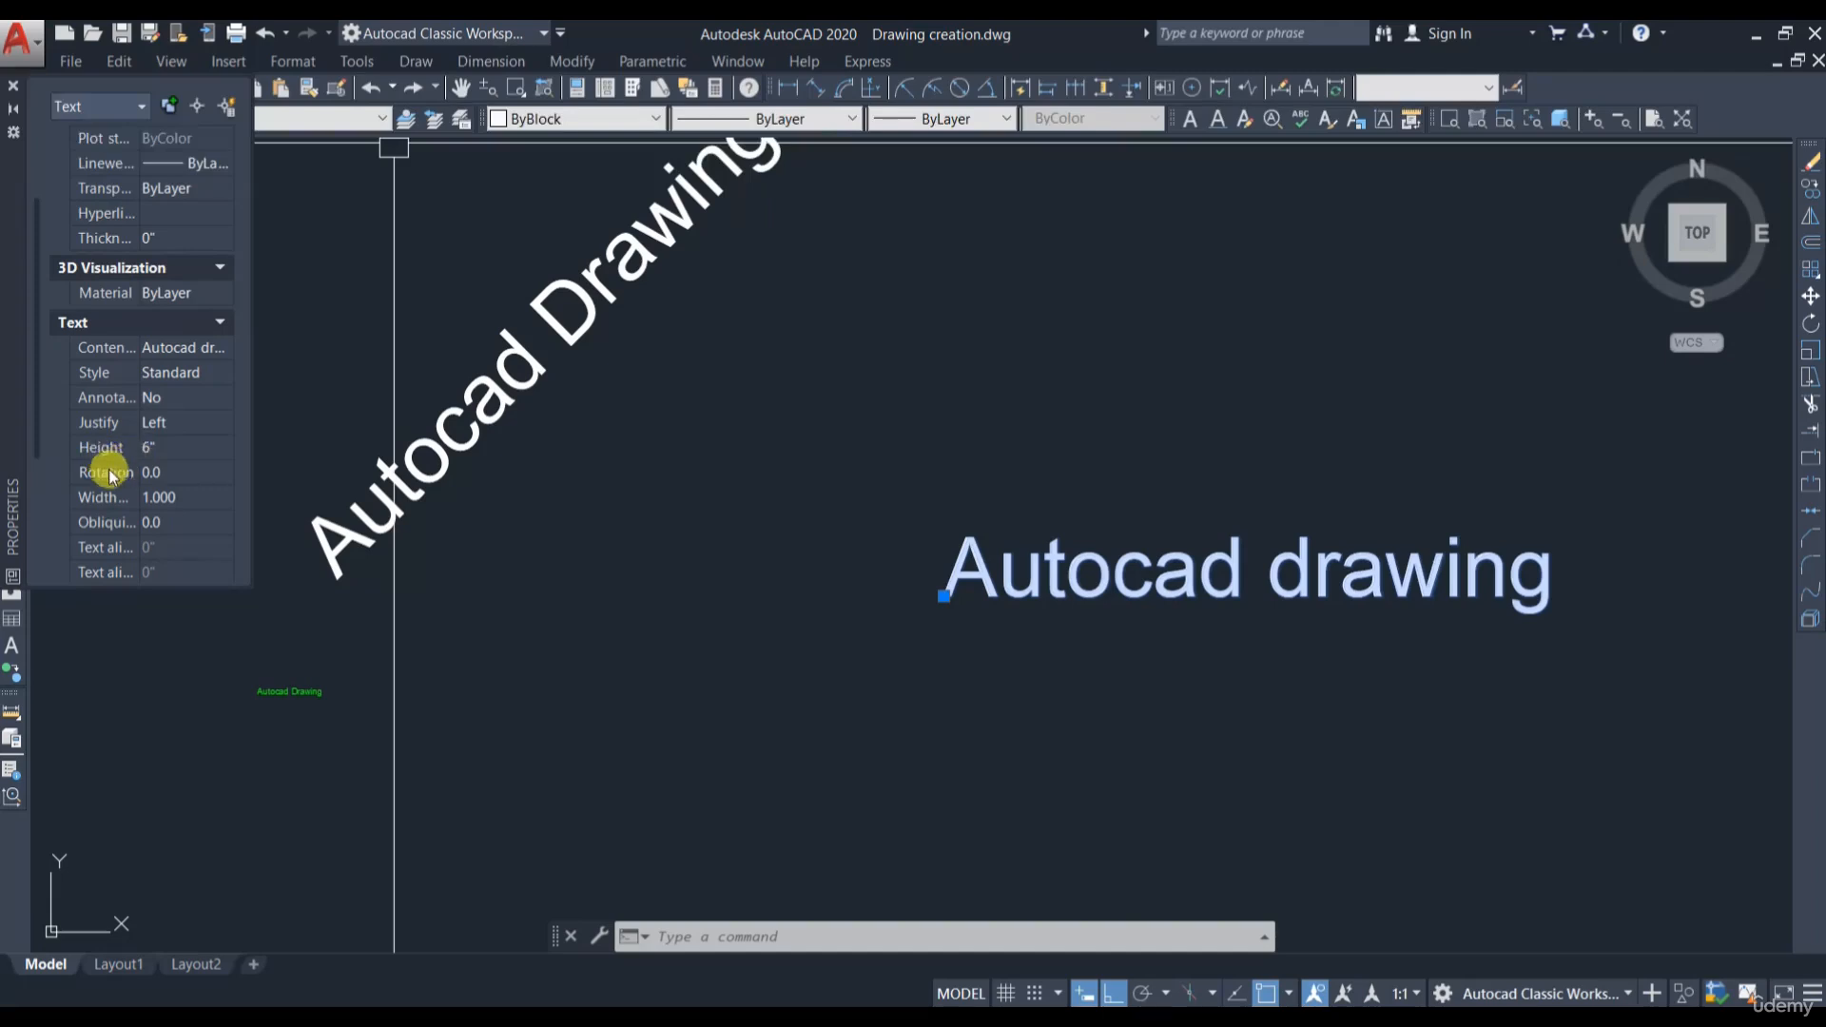
scroll(112, 427, down, 3)
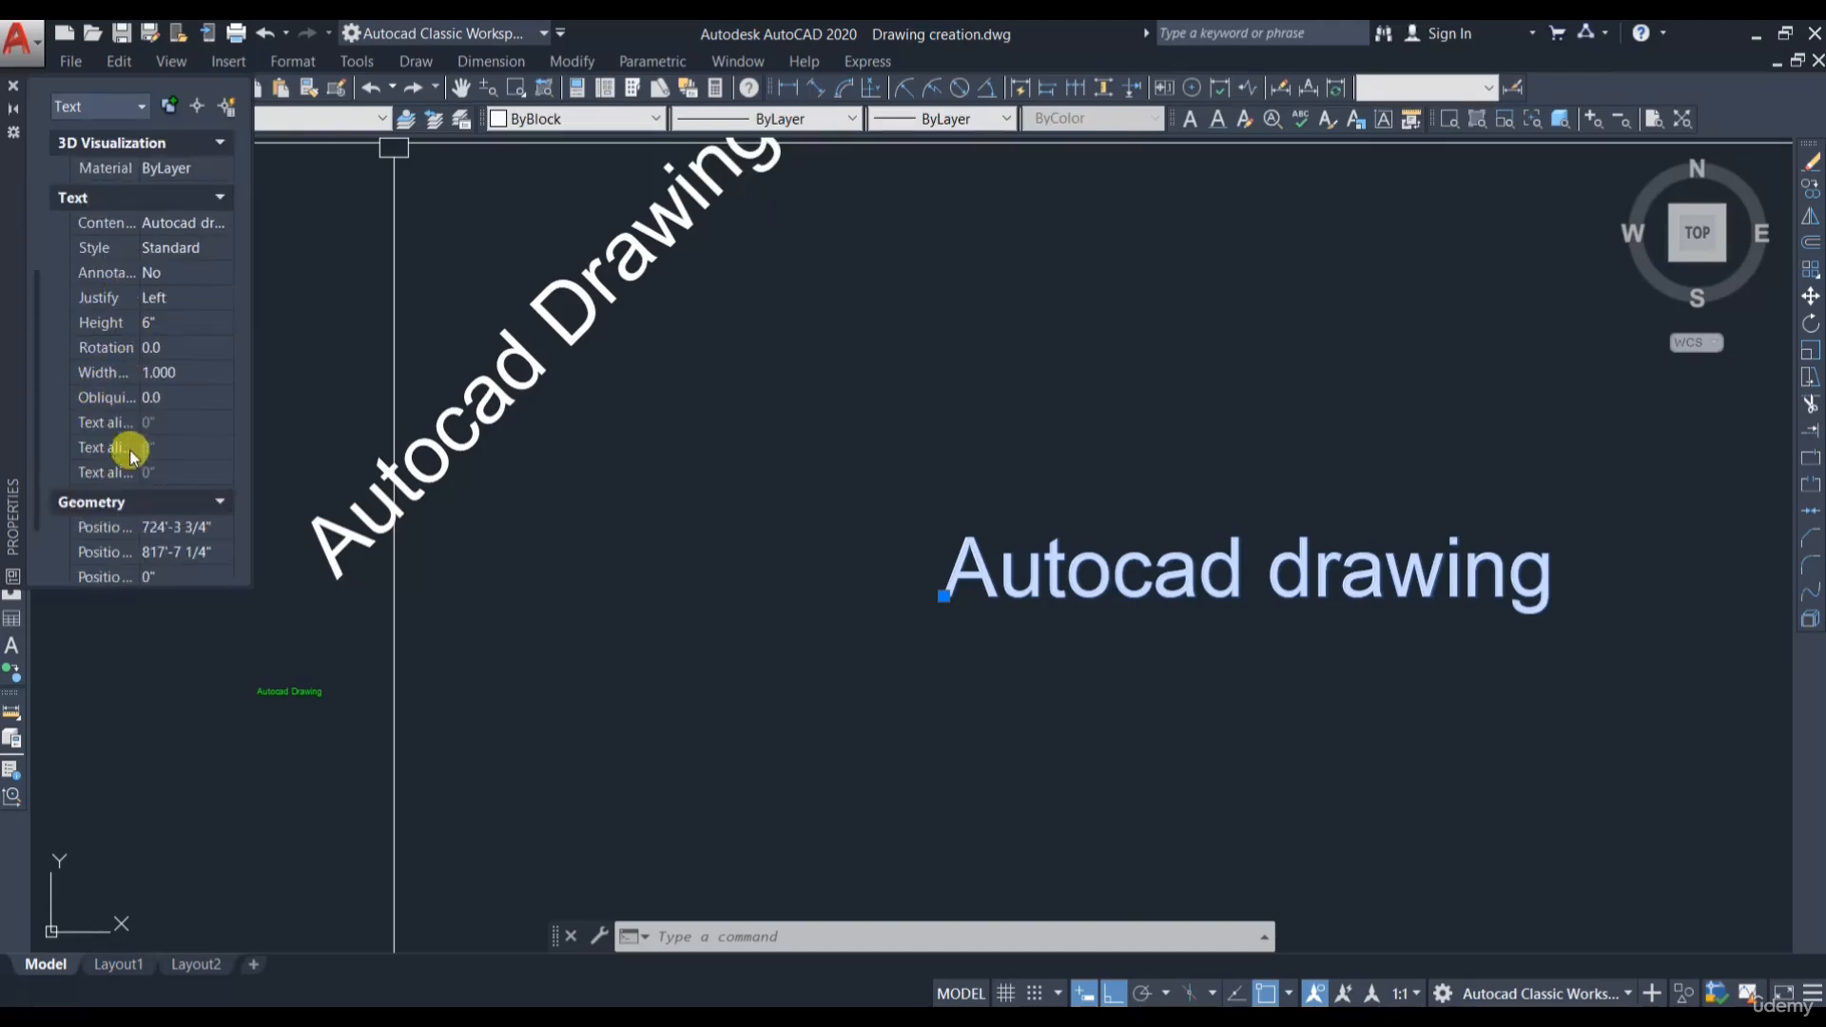
click(162, 323)
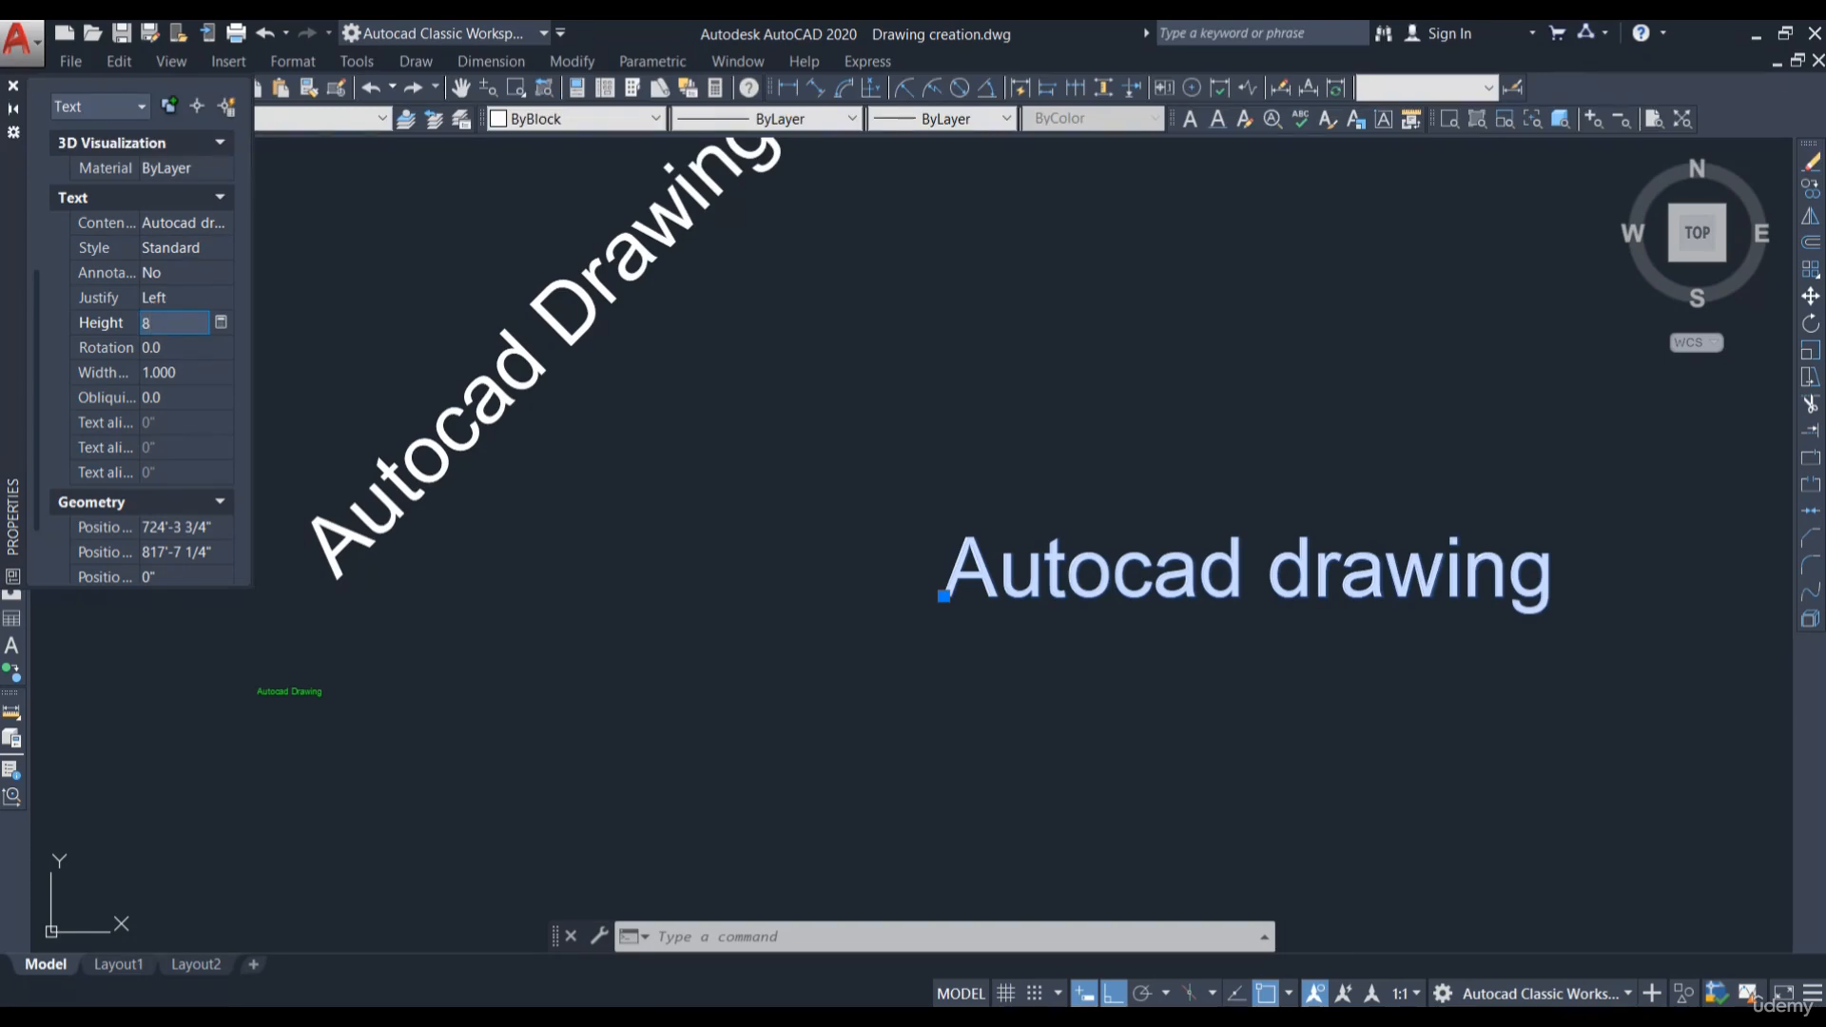
text(8)
key(Return)
Step: Change the color of the horizontal "Autocad drawing" text to Yellow, close its properties and deselect it
scroll(183, 253, up, 6)
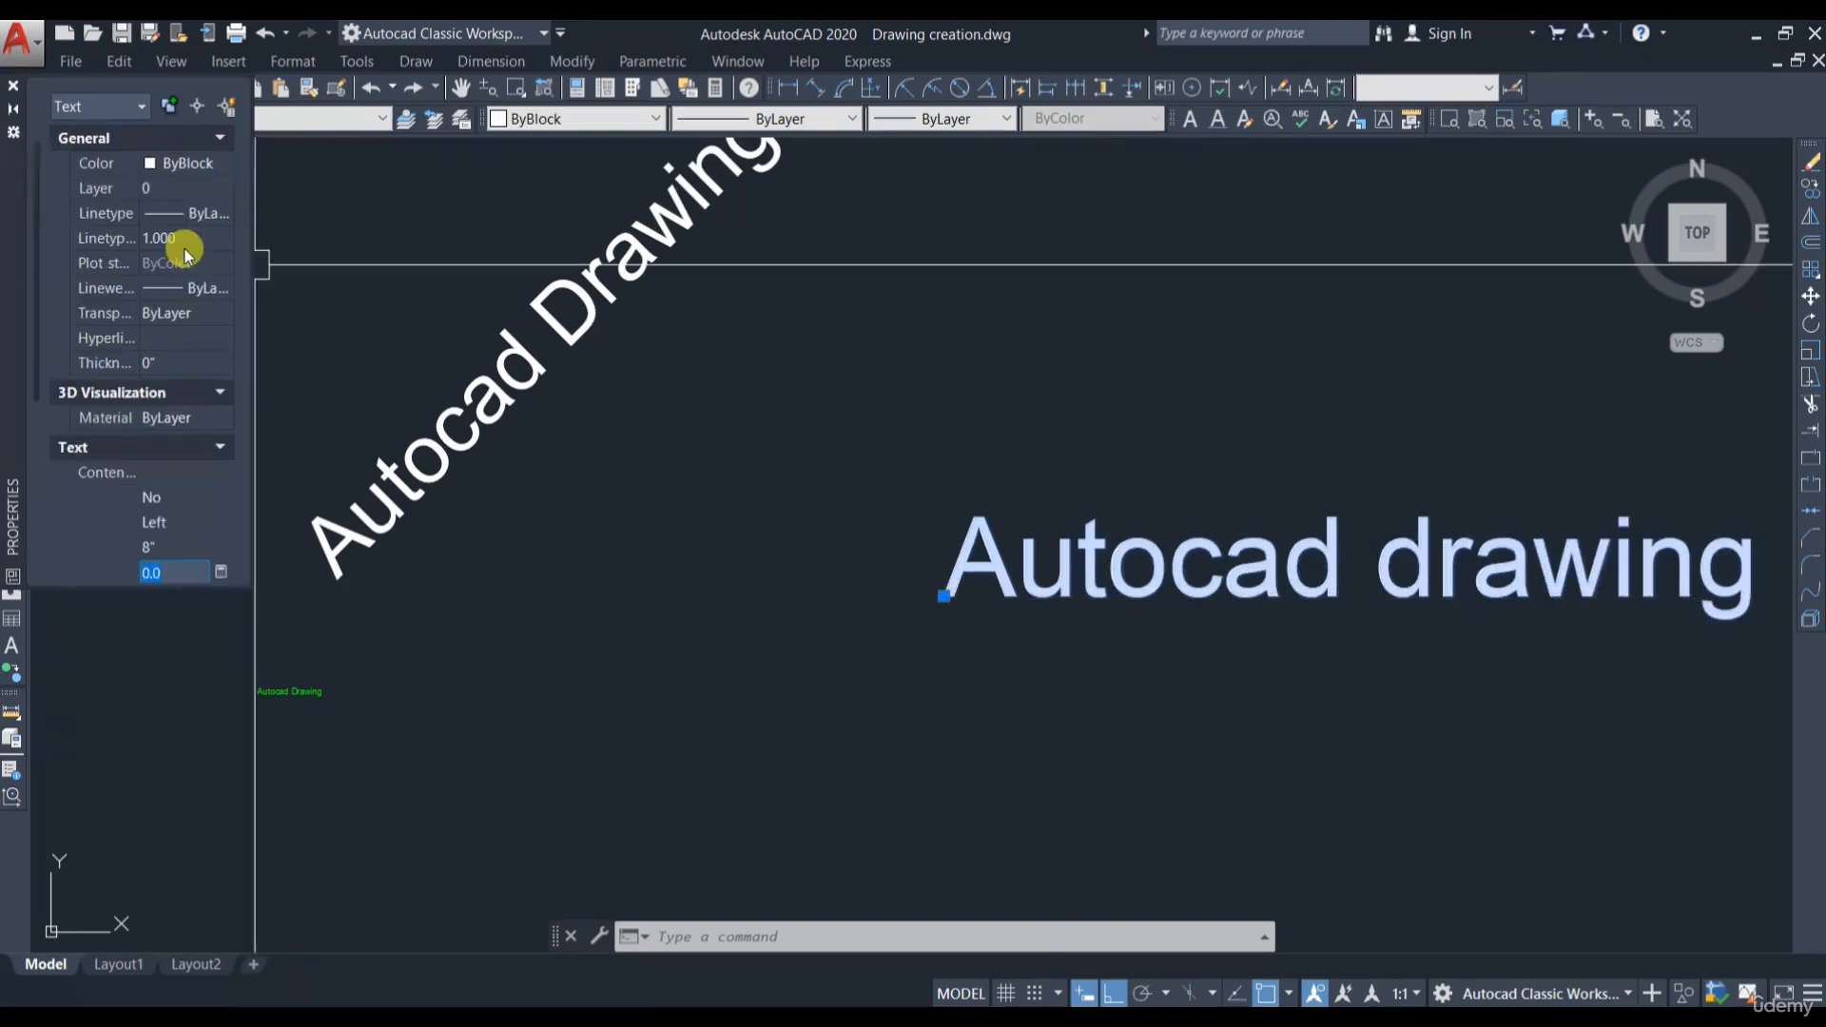
click(209, 164)
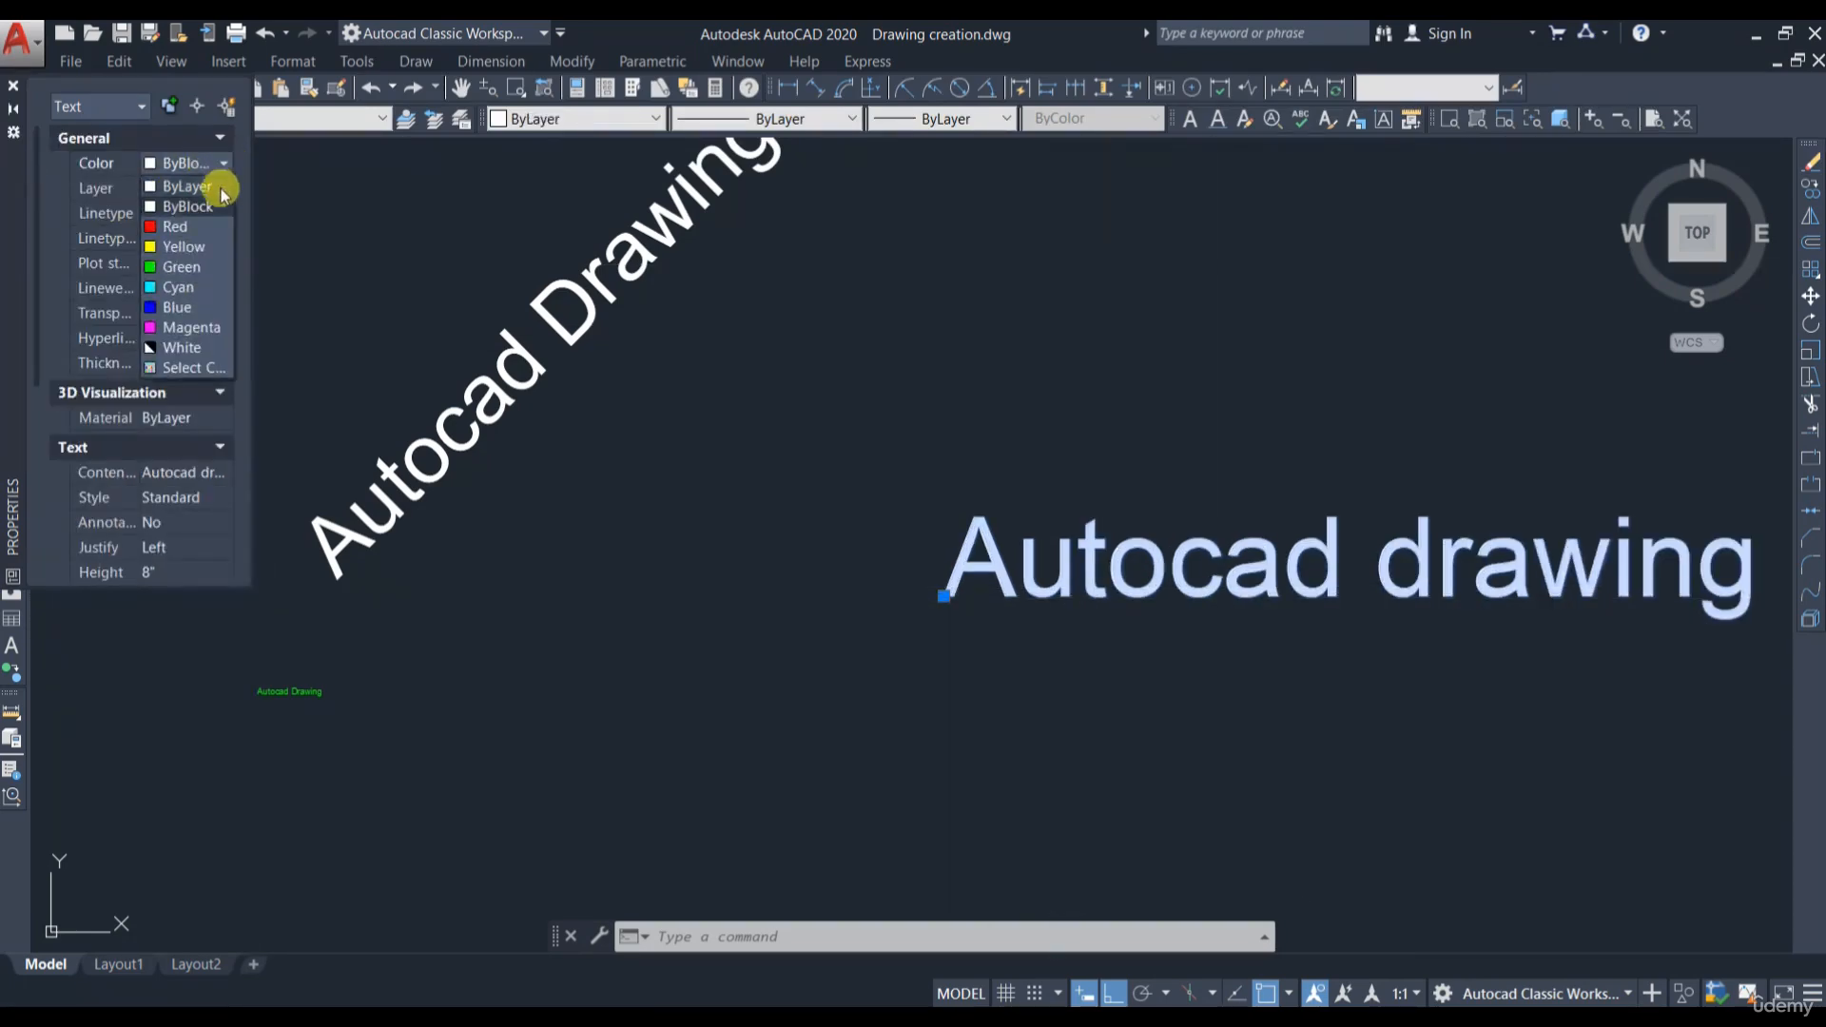
click(180, 246)
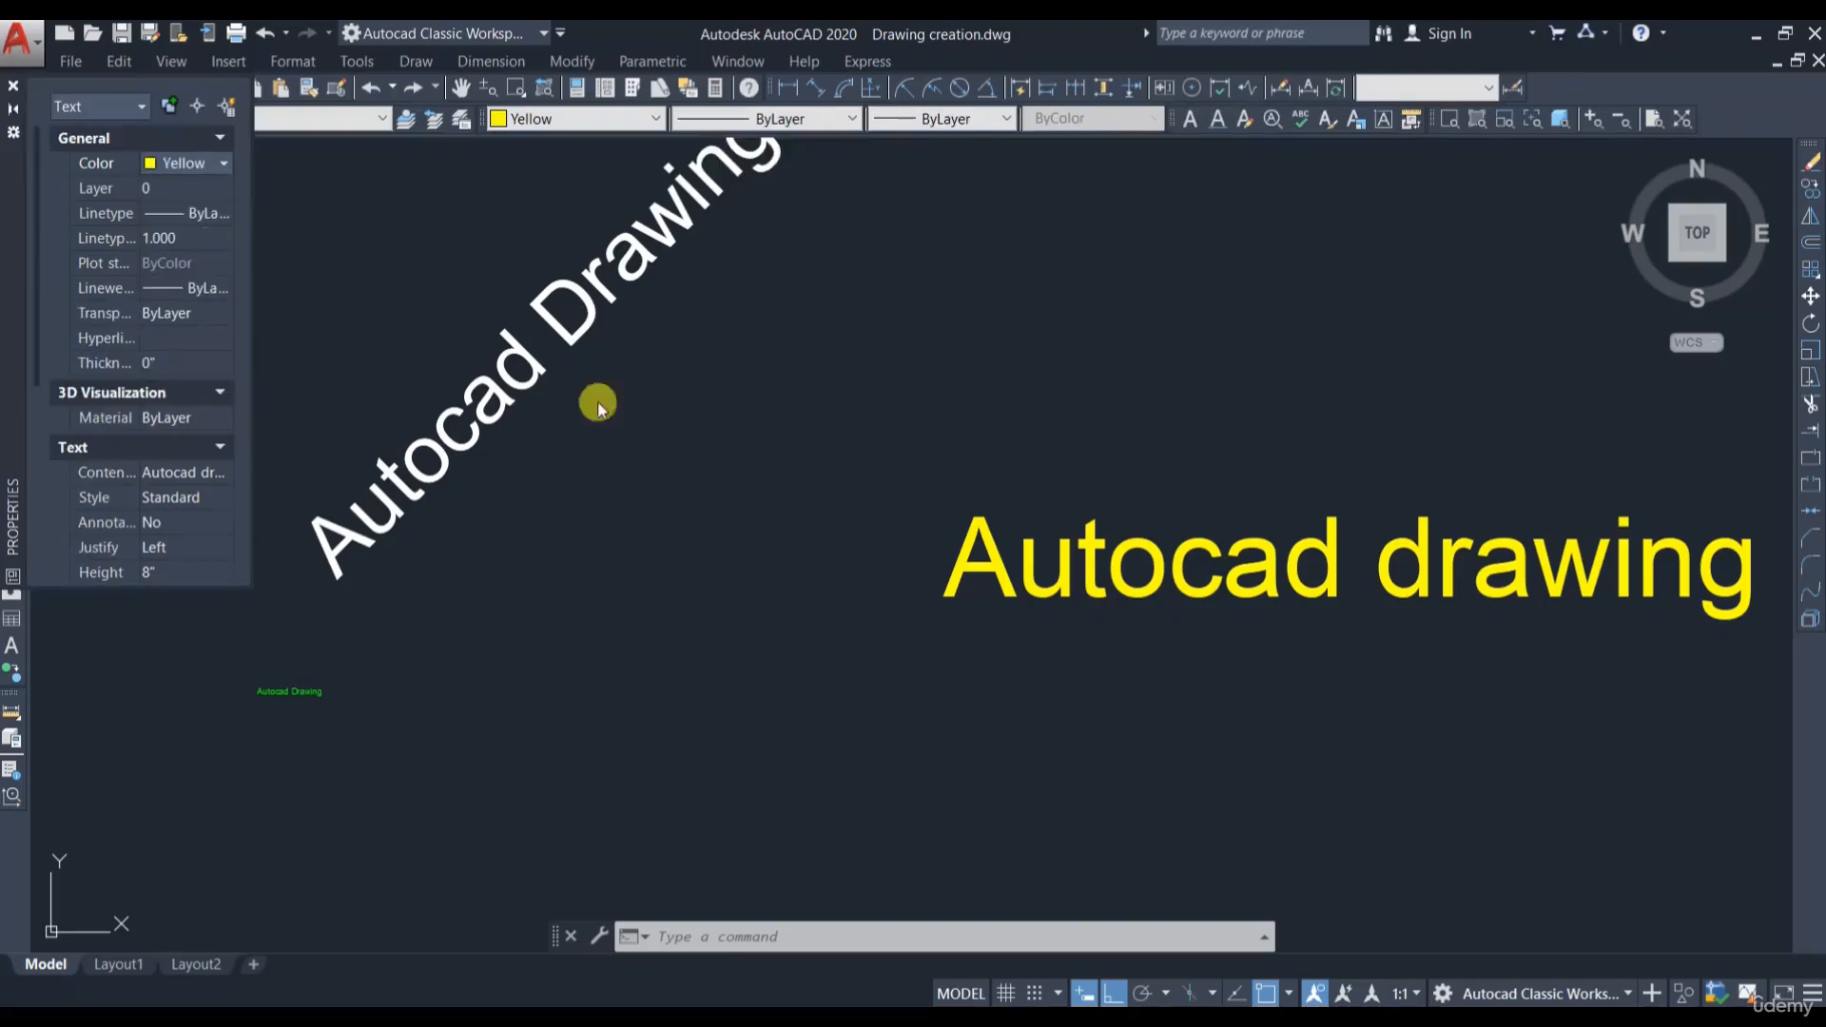
click(13, 87)
key(Escape)
scroll(816, 691, down, 2)
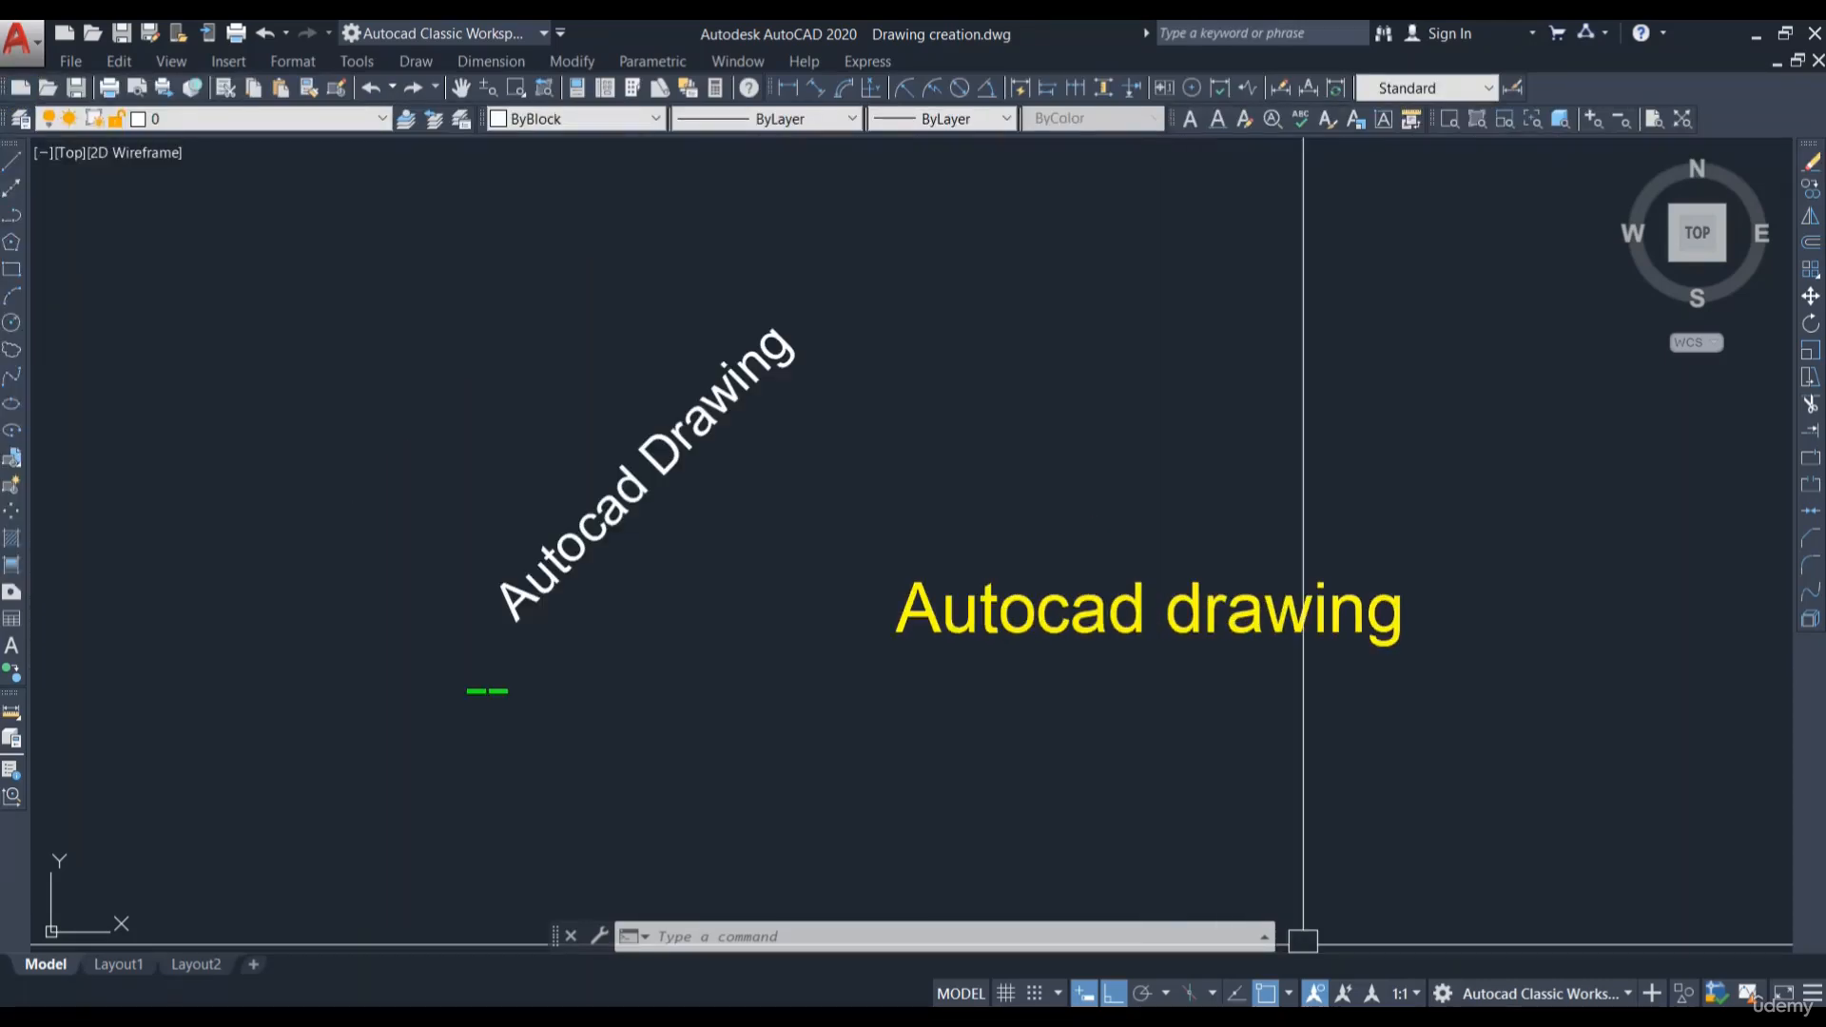